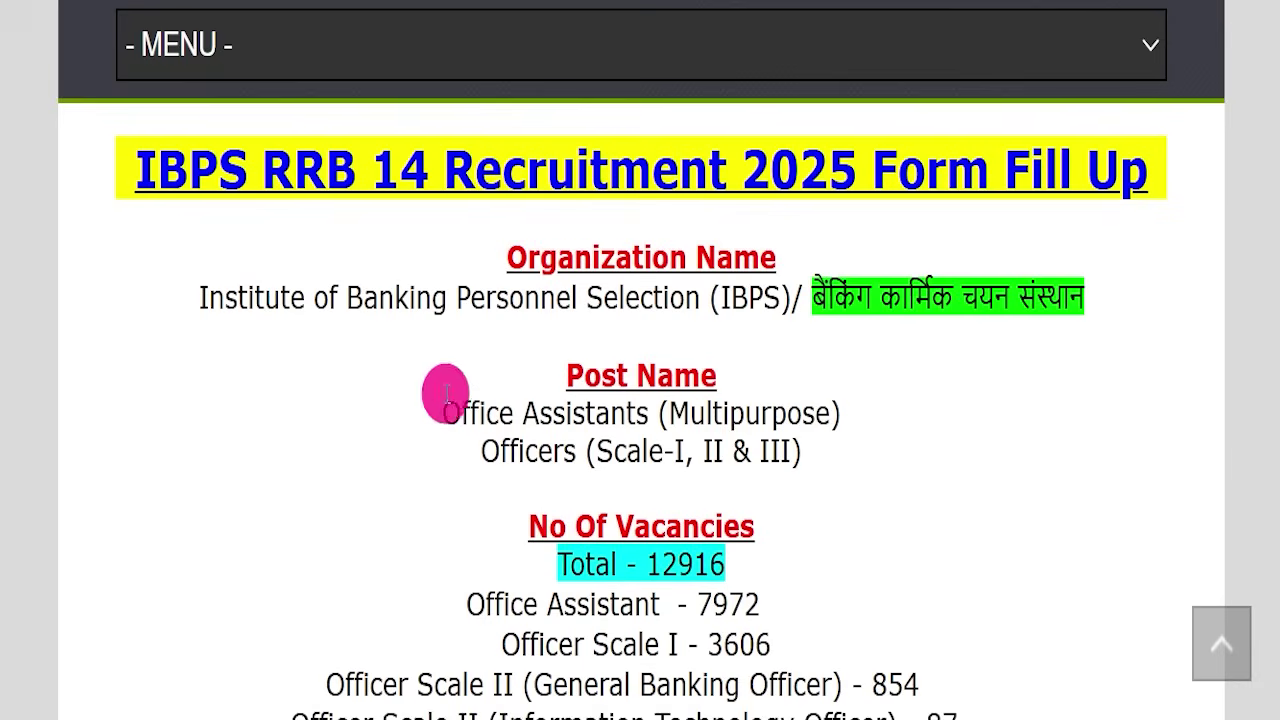
- Highlight the two post names and the total vacancies line on the IBPS RRB 14 recruitment page
{"action": "left_click_drag", "start_coordinate": [423, 409], "coordinate": [846, 394]}
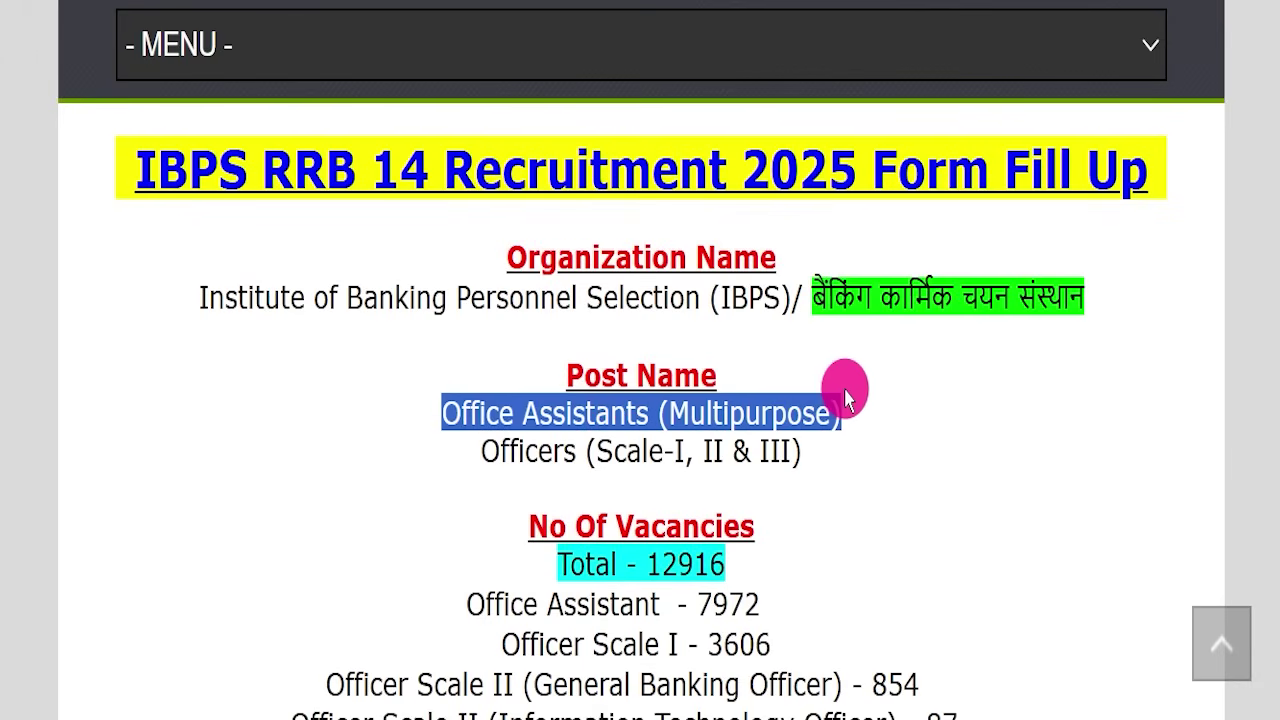
{"action": "left_click", "coordinate": [430, 452]}
{"action": "left_click_drag", "start_coordinate": [430, 452], "coordinate": [829, 432]}
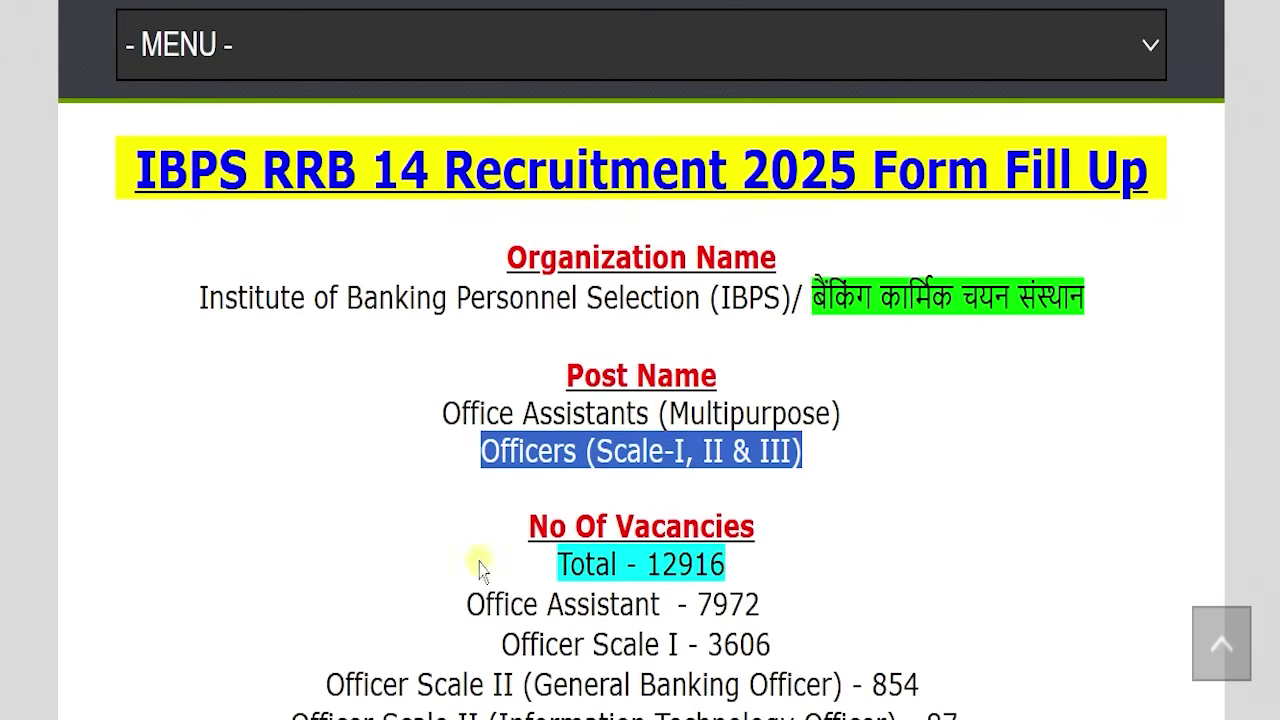
{"action": "left_click_drag", "start_coordinate": [466, 563], "coordinate": [777, 557]}
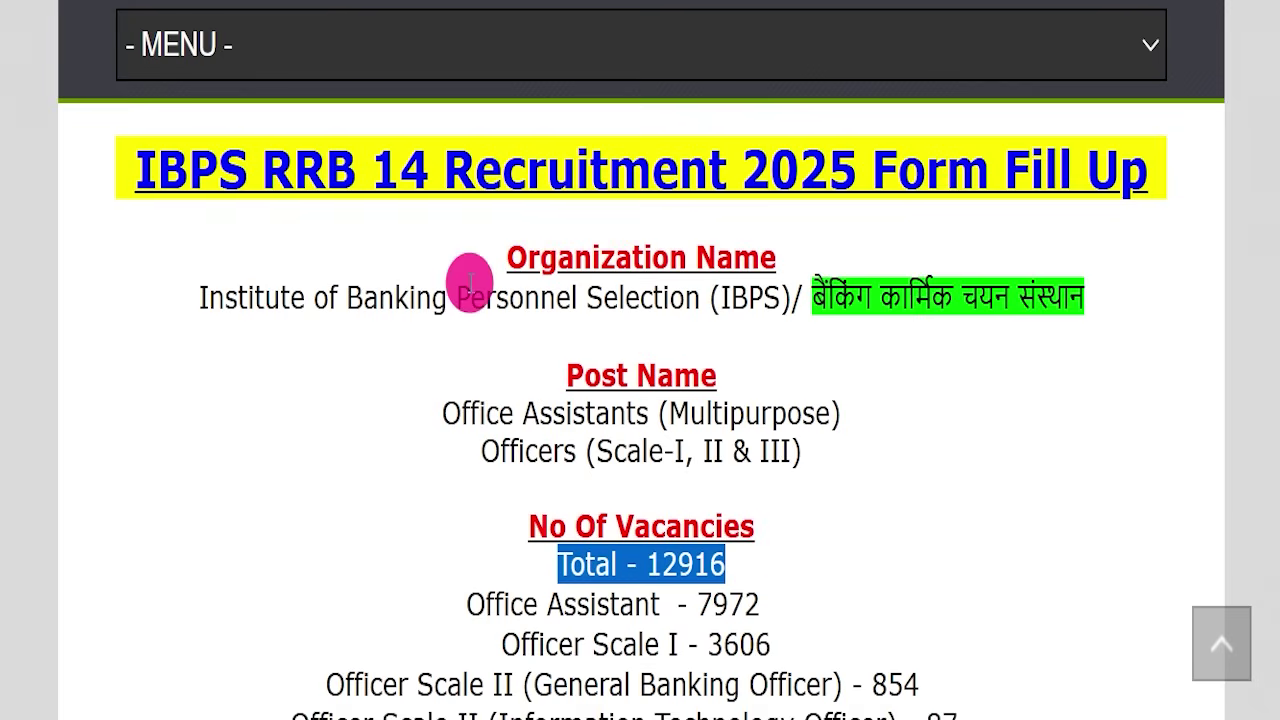
- View the IBPS website's home page and examine the post-wise vacancy list on the recruitment page
{"action": "left_click", "coordinate": [340, 2]}
{"action": "left_click", "coordinate": [455, 2]}
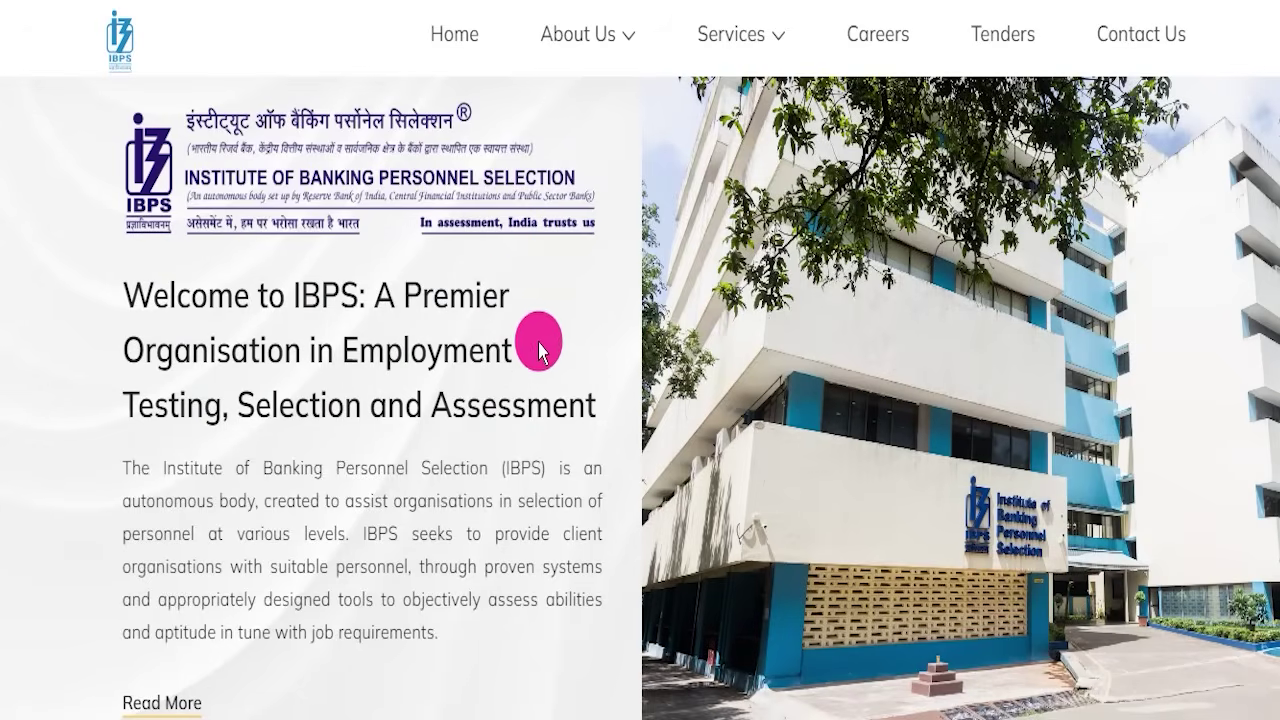
{"action": "left_click", "coordinate": [297, 2]}
{"action": "scroll", "coordinate": [515, 385], "scroll_direction": "down", "scroll_amount": 4}
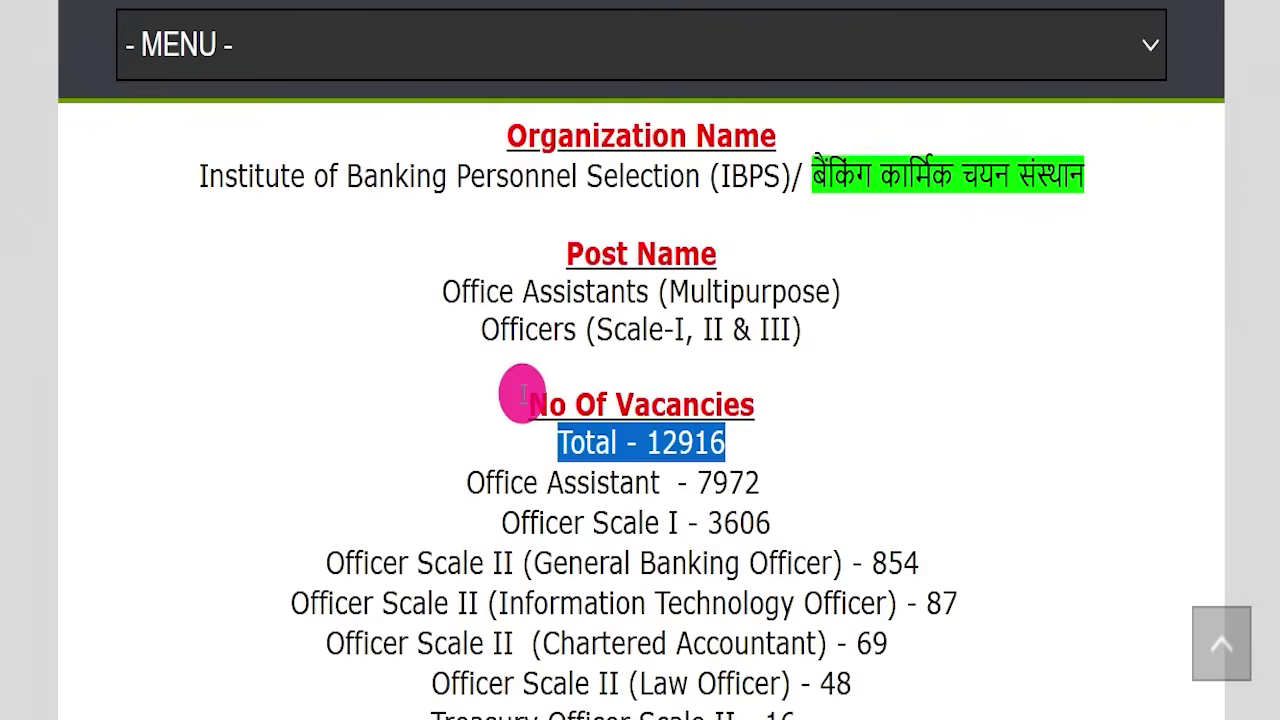
{"action": "scroll", "coordinate": [525, 390], "scroll_direction": "down", "scroll_amount": 2}
{"action": "scroll", "coordinate": [527, 388], "scroll_direction": "up", "scroll_amount": 8}
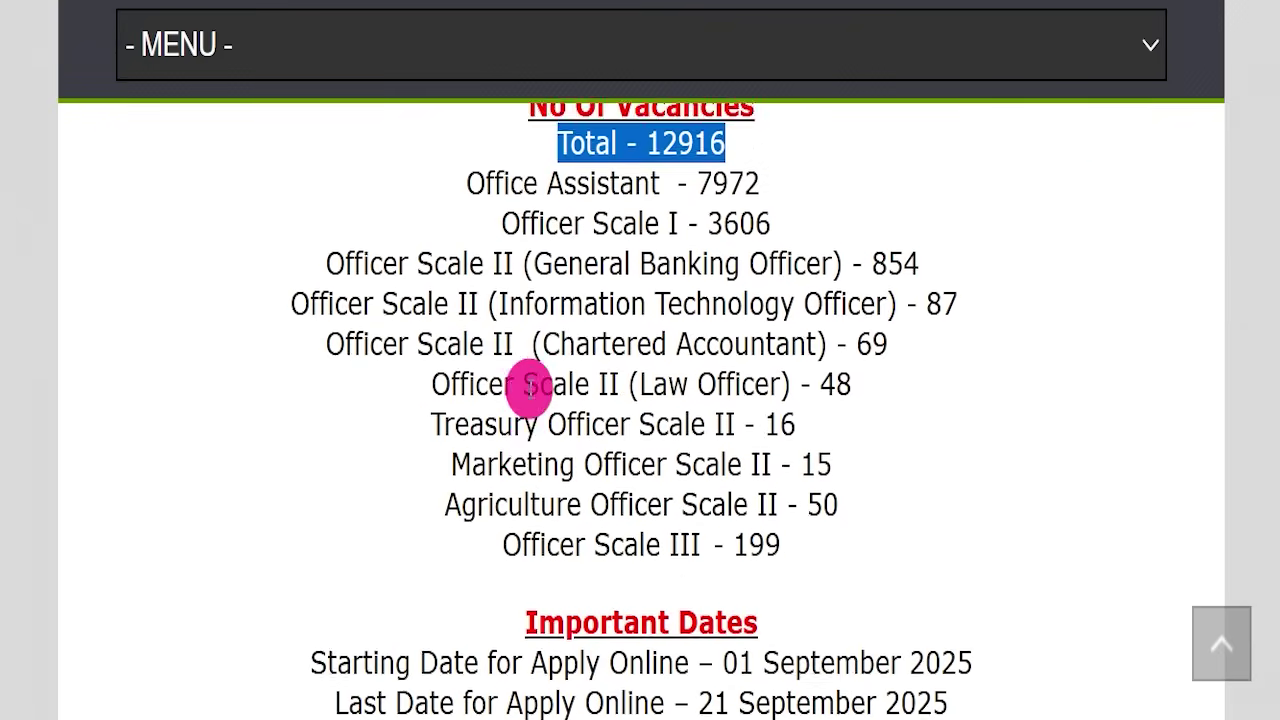
{"action": "scroll", "coordinate": [530, 420], "scroll_direction": "down", "scroll_amount": 2}
{"action": "left_click", "coordinate": [410, 403]}
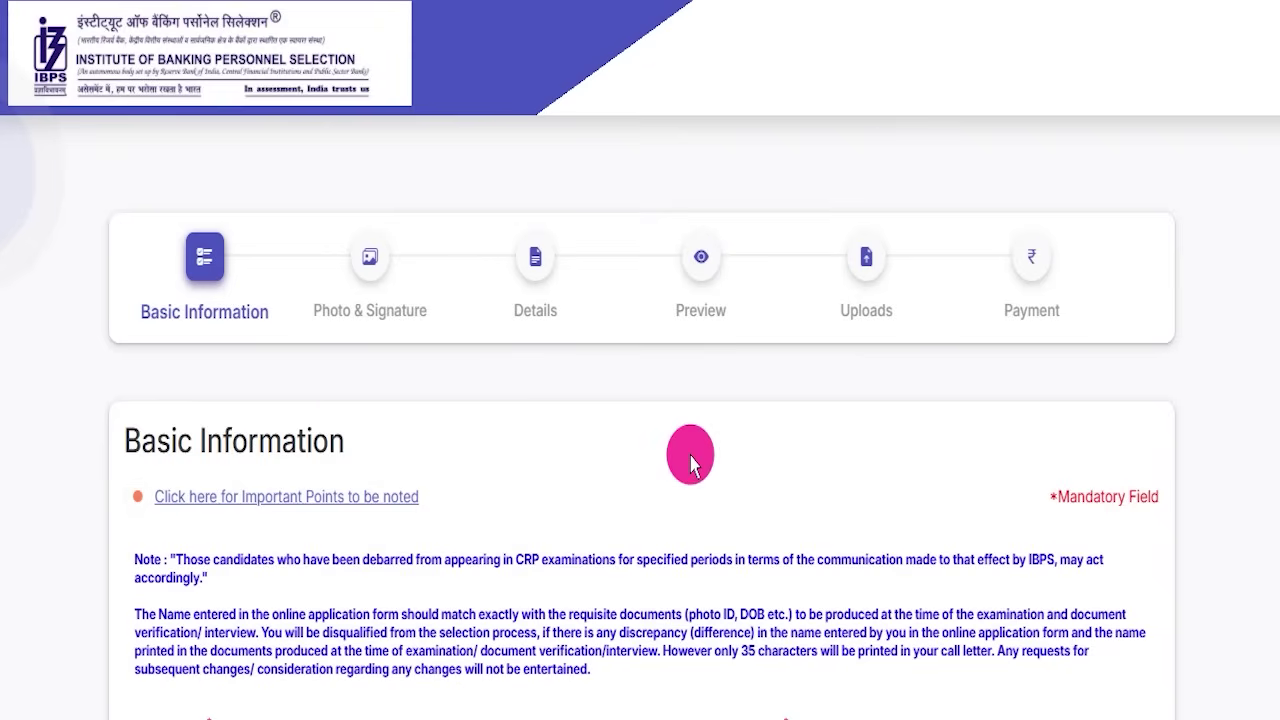
- Look through the Basic Information application form and highlight the heading block of the CRP RRBs XIV notification PDF
{"action": "scroll", "coordinate": [688, 455], "scroll_direction": "down", "scroll_amount": 4}
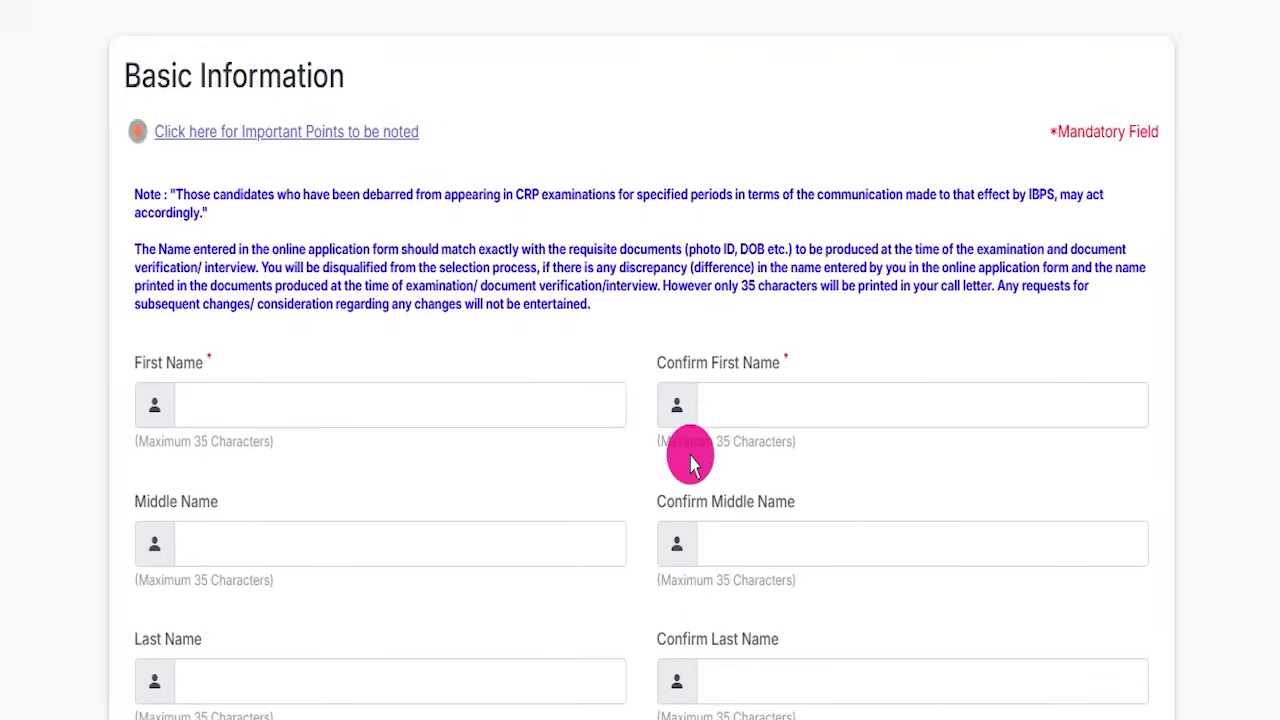
{"action": "scroll", "coordinate": [690, 460], "scroll_direction": "down", "scroll_amount": 9}
{"action": "scroll", "coordinate": [690, 458], "scroll_direction": "up", "scroll_amount": 15}
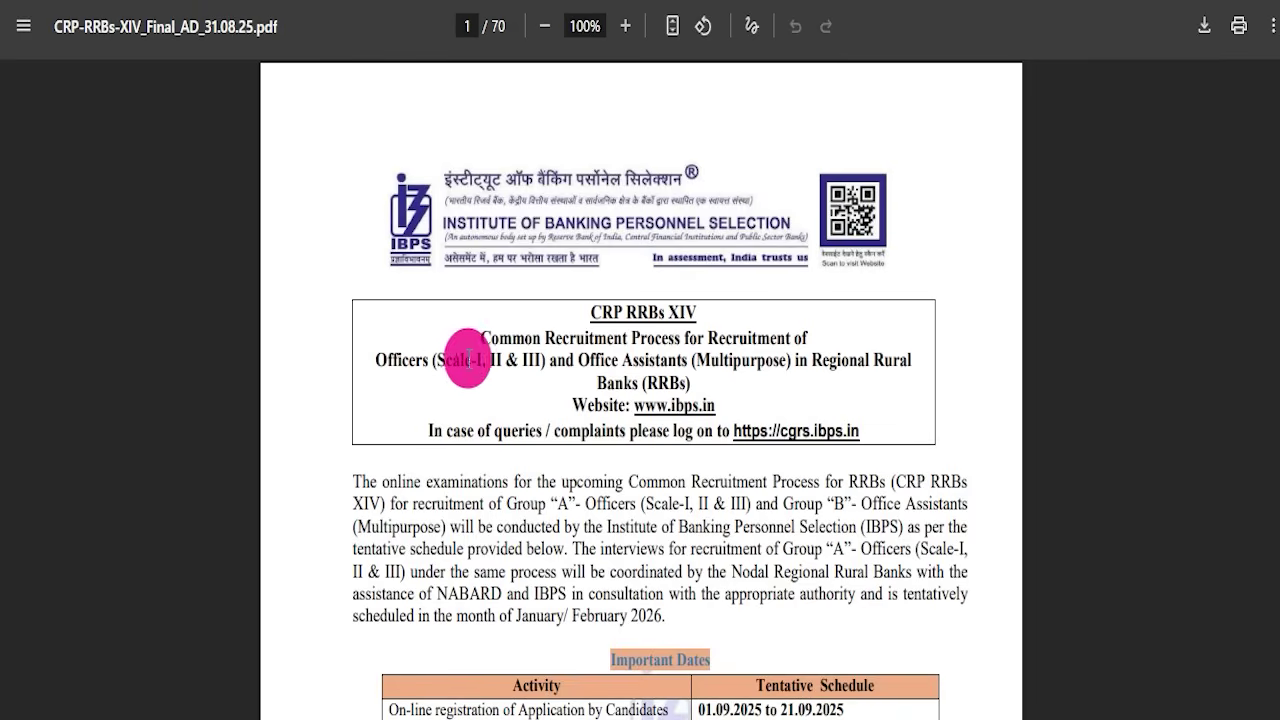
{"action": "left_click_drag", "start_coordinate": [473, 327], "coordinate": [871, 434]}
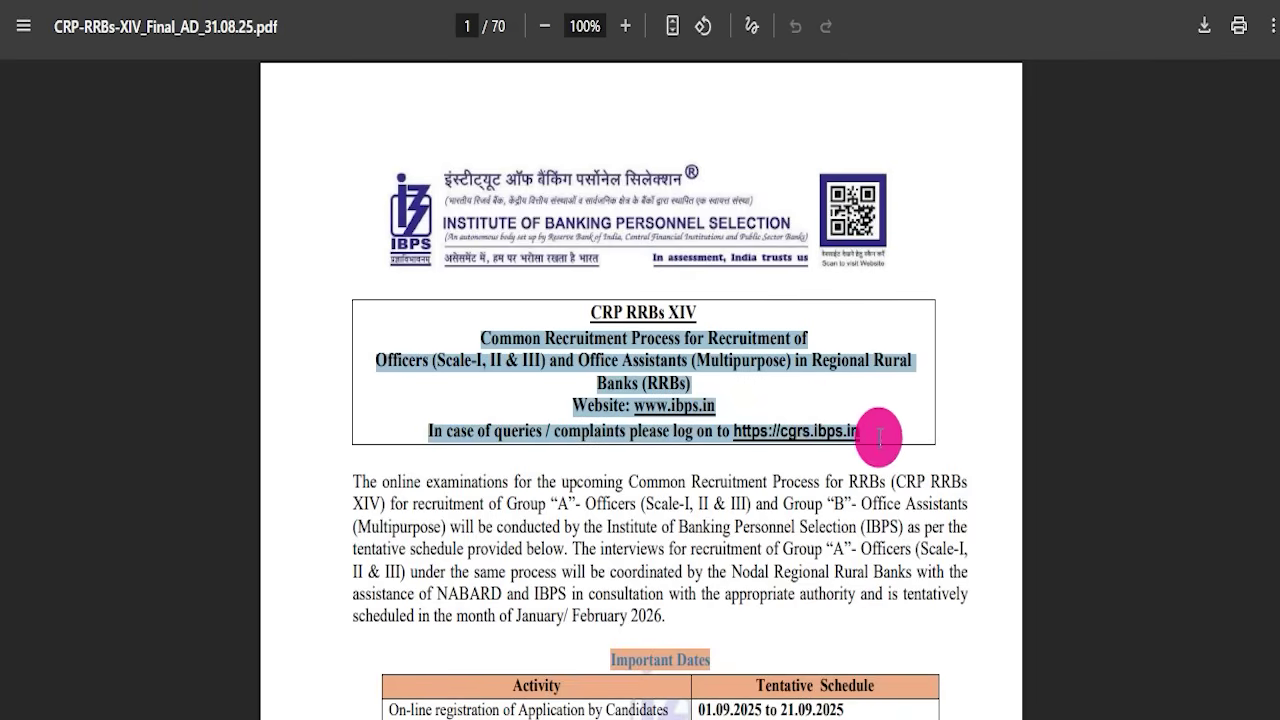
{"action": "left_click", "coordinate": [785, 490]}
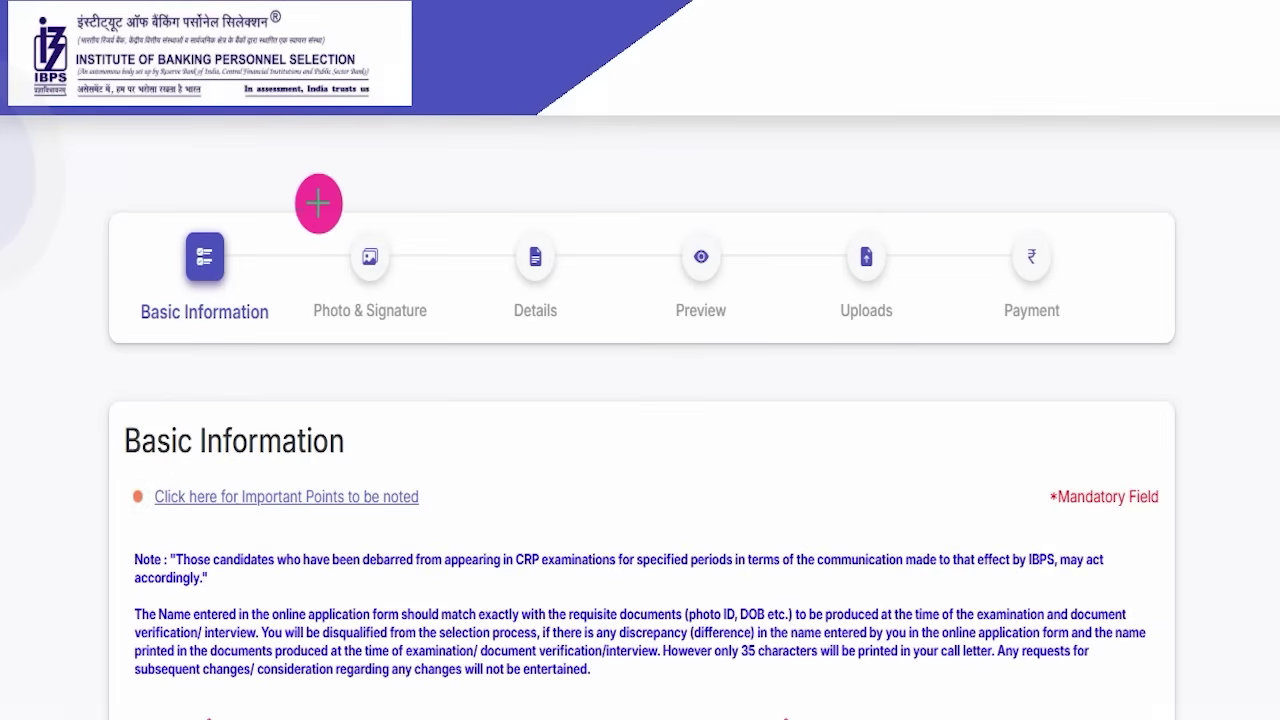
- Underline the application form's stages from Basic Information to Payment in red, tick Payment, and clear the marks
{"action": "mouse_move", "coordinate": [122, 330]}
{"action": "left_mouse_down"}
{"action": "mouse_move", "coordinate": [166, 308]}
{"action": "mouse_move", "coordinate": [262, 312]}
{"action": "left_mouse_up"}
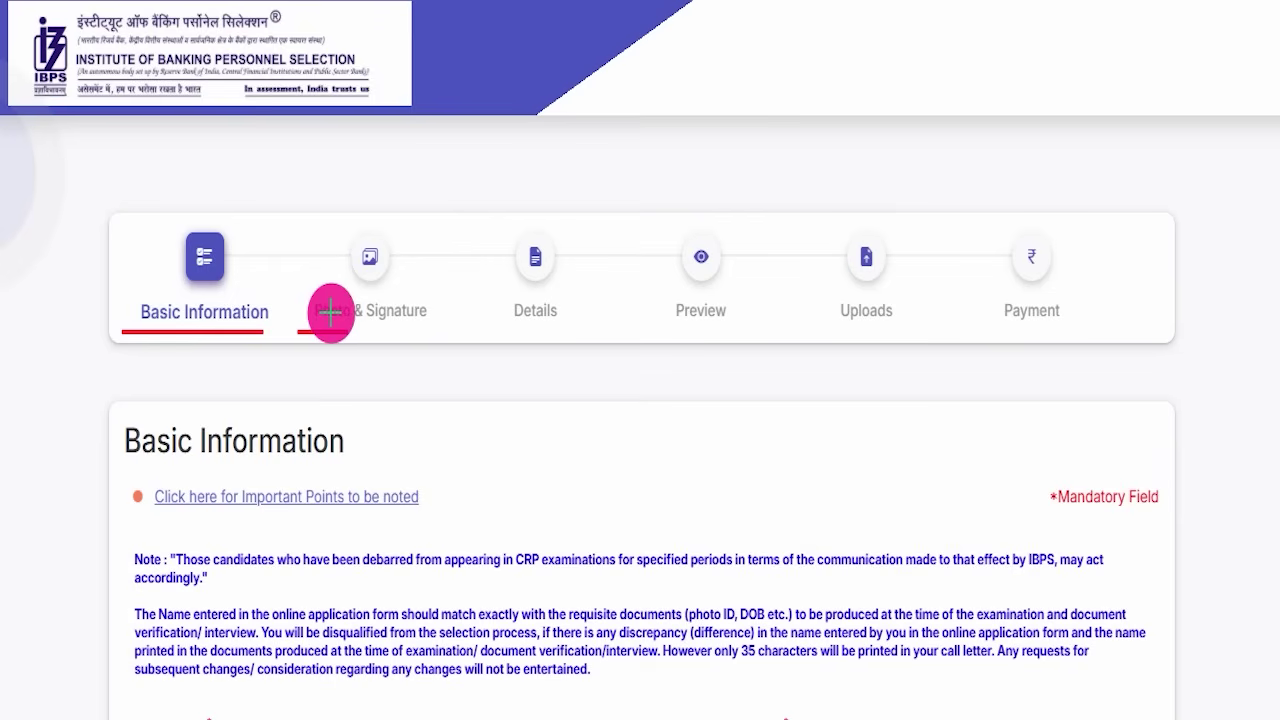
{"action": "left_click_drag", "start_coordinate": [367, 308], "coordinate": [440, 306]}
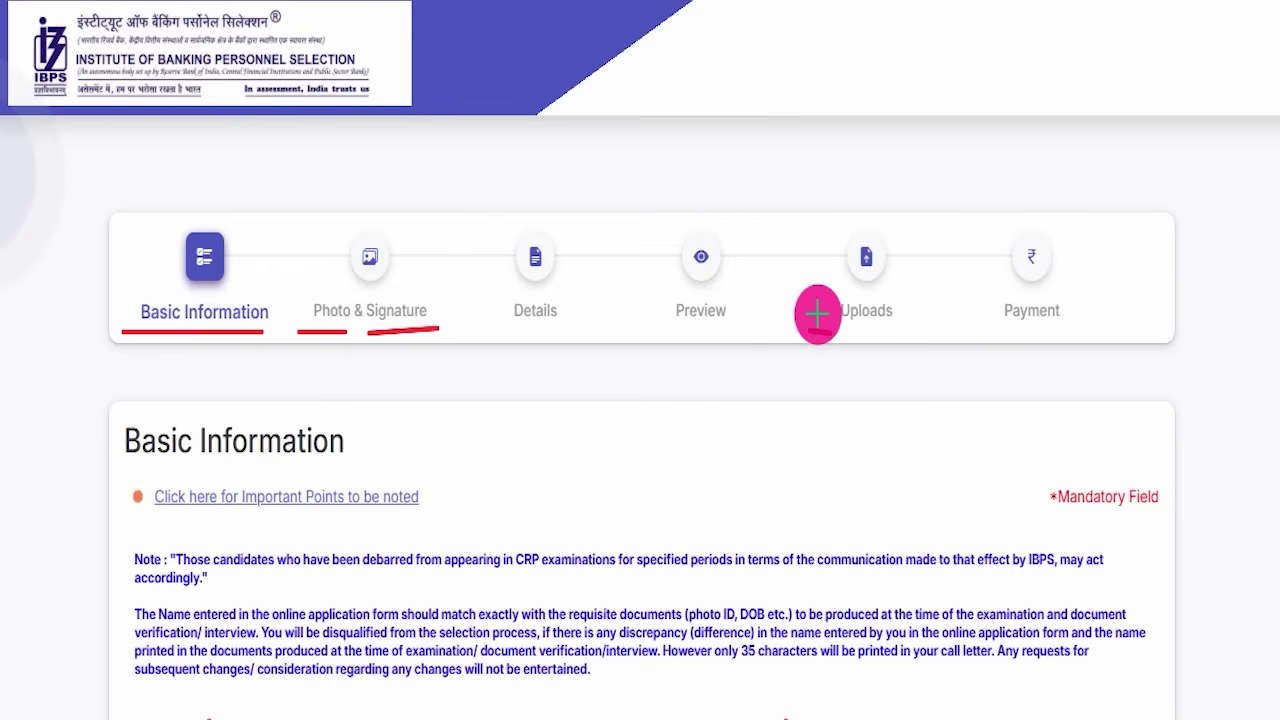
{"action": "left_click_drag", "start_coordinate": [817, 314], "coordinate": [887, 310]}
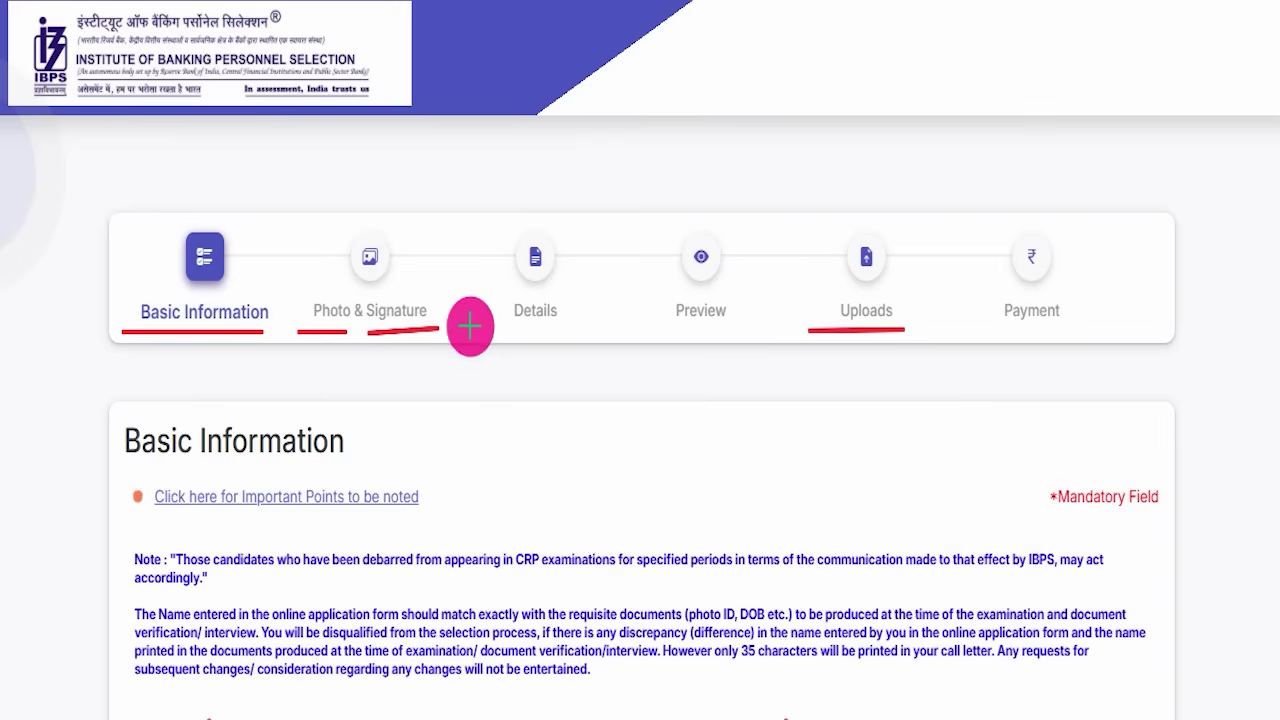
{"action": "left_click_drag", "start_coordinate": [467, 316], "coordinate": [743, 312]}
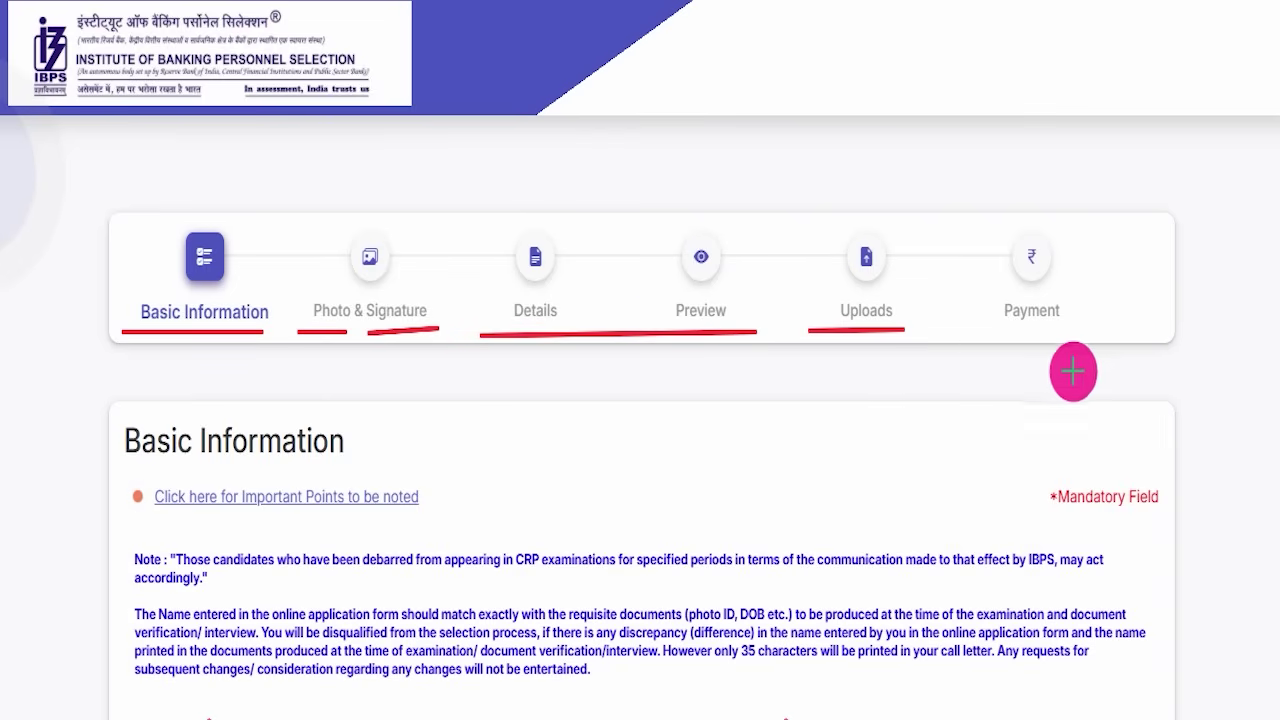
{"action": "left_click_drag", "start_coordinate": [970, 336], "coordinate": [1118, 342]}
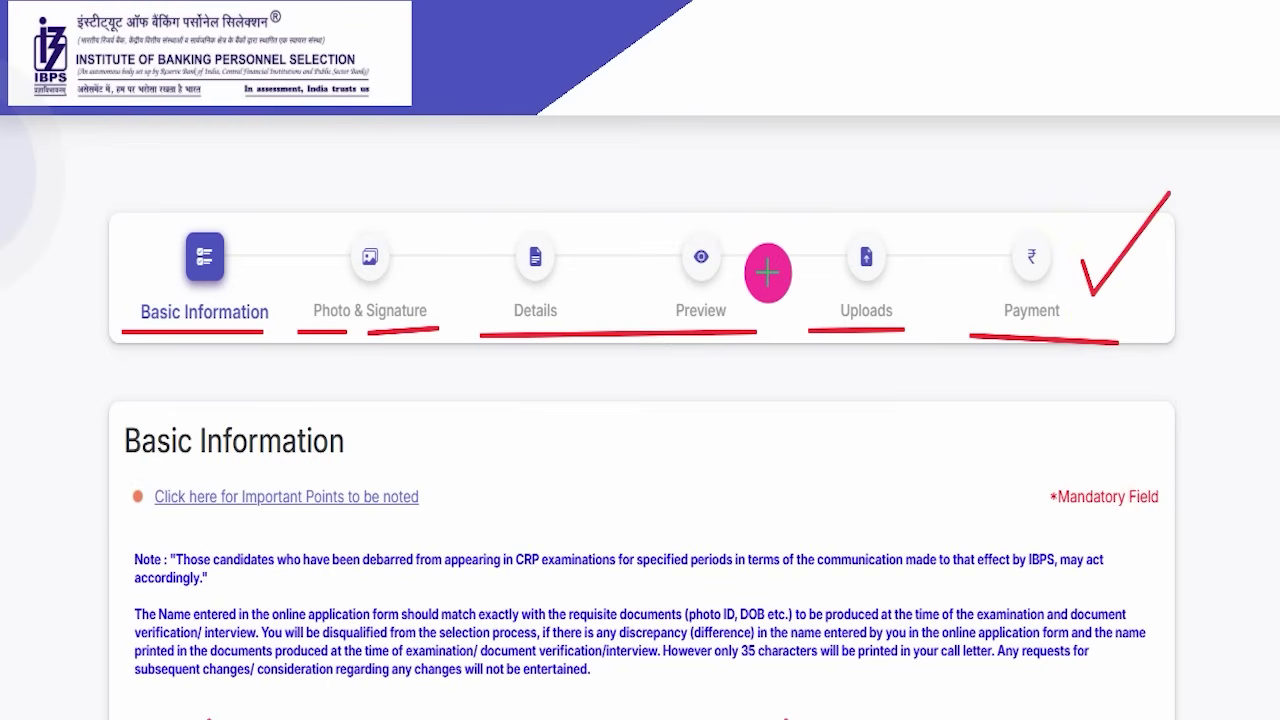
{"action": "key", "text": "Escape"}
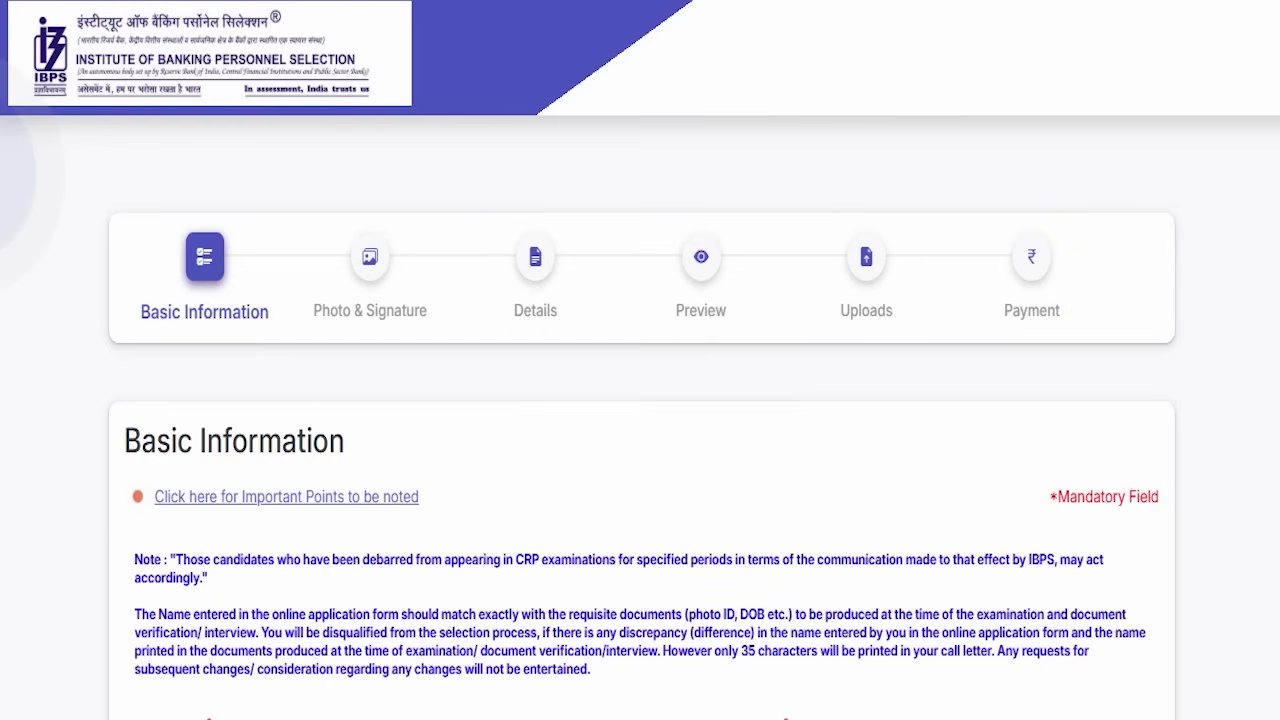
{"action": "scroll", "coordinate": [529, 409], "scroll_direction": "down", "scroll_amount": 1}
{"action": "scroll", "coordinate": [529, 400], "scroll_direction": "up", "scroll_amount": 1}
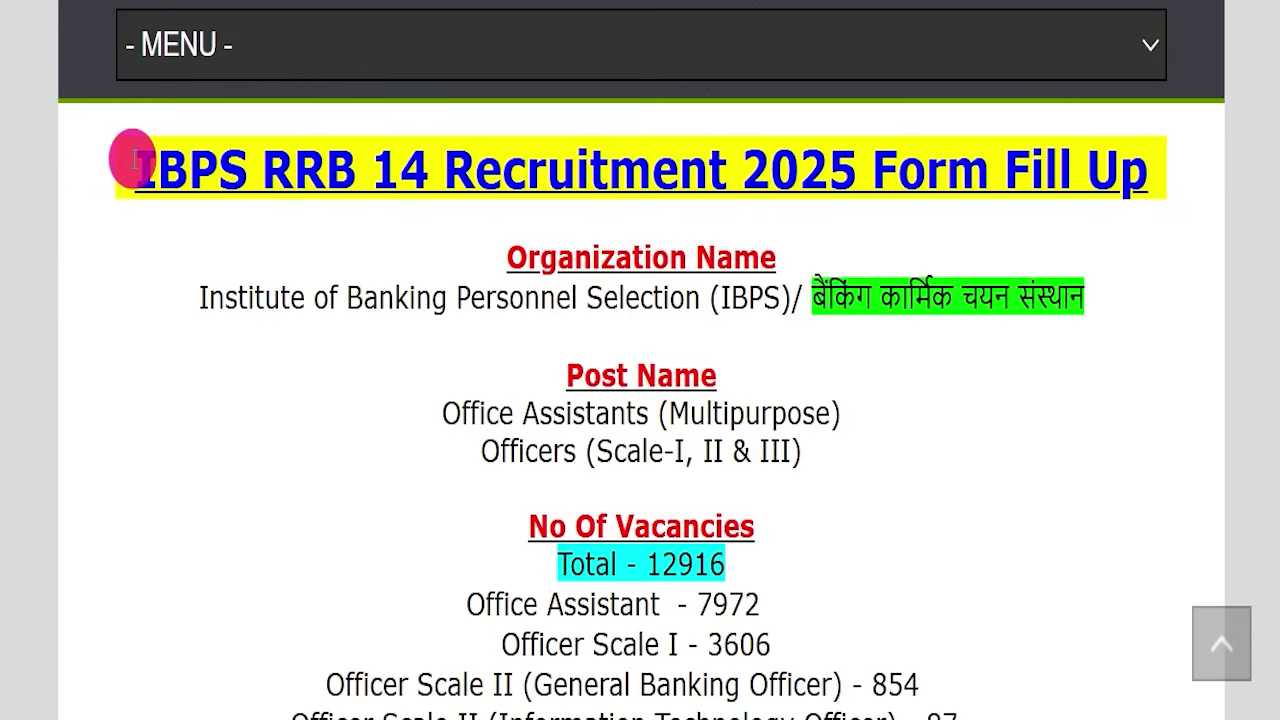
- Highlight the recruitment article's title and view the IndSarkariNaukri site header before returning to the article's details
{"action": "left_click_drag", "start_coordinate": [136, 160], "coordinate": [1137, 152]}
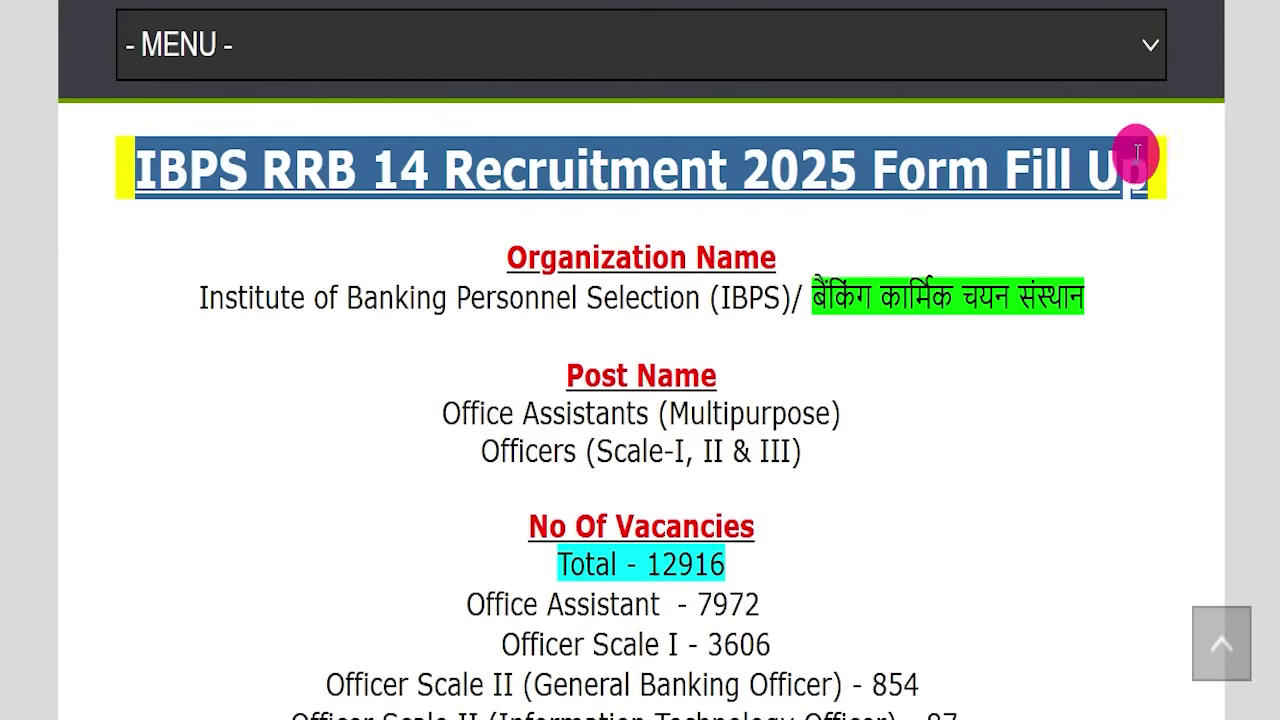
{"action": "left_click", "coordinate": [1133, 248]}
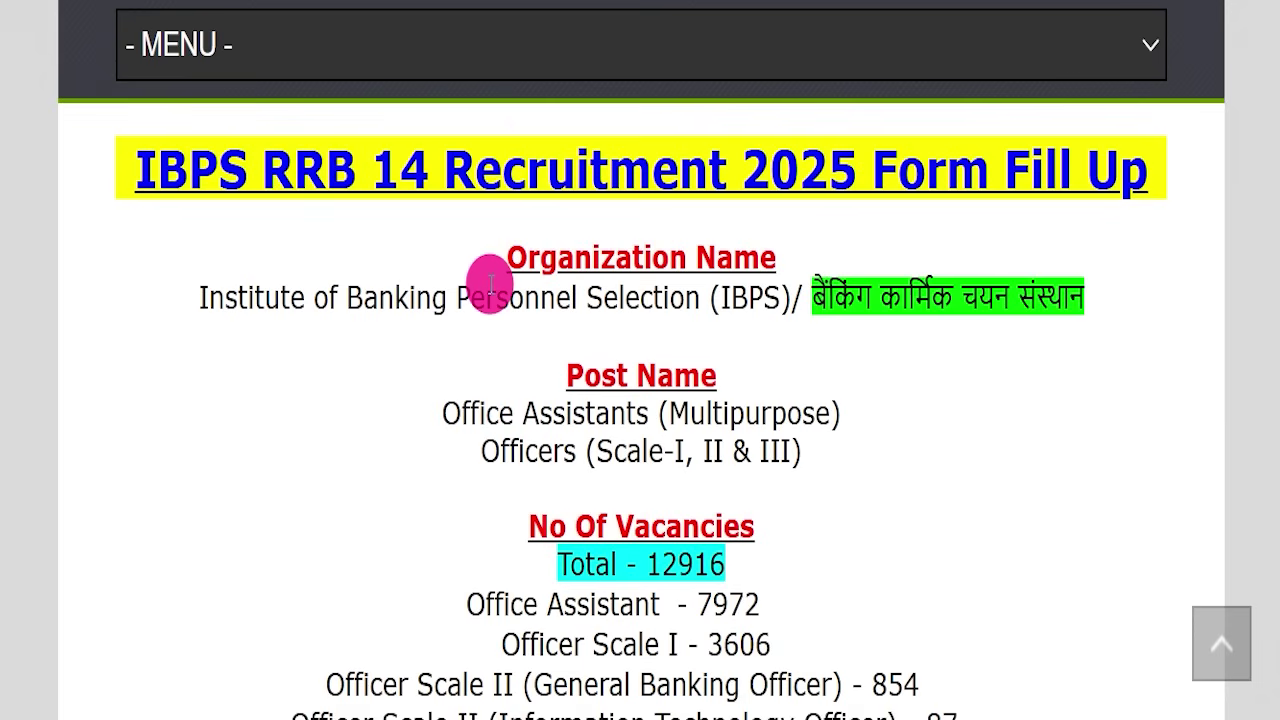
{"action": "scroll", "coordinate": [490, 285], "scroll_direction": "up", "scroll_amount": 10}
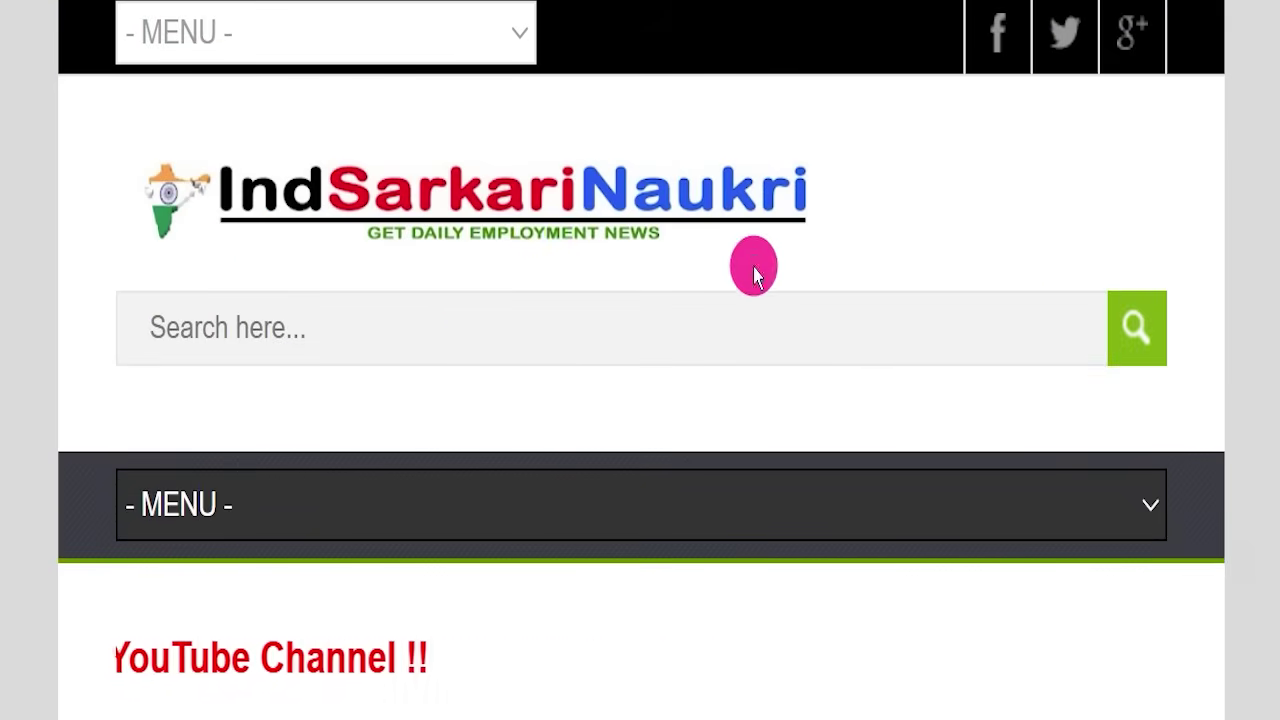
{"action": "scroll", "coordinate": [753, 268], "scroll_direction": "down", "scroll_amount": 8}
{"action": "scroll", "coordinate": [718, 310], "scroll_direction": "down", "scroll_amount": 5}
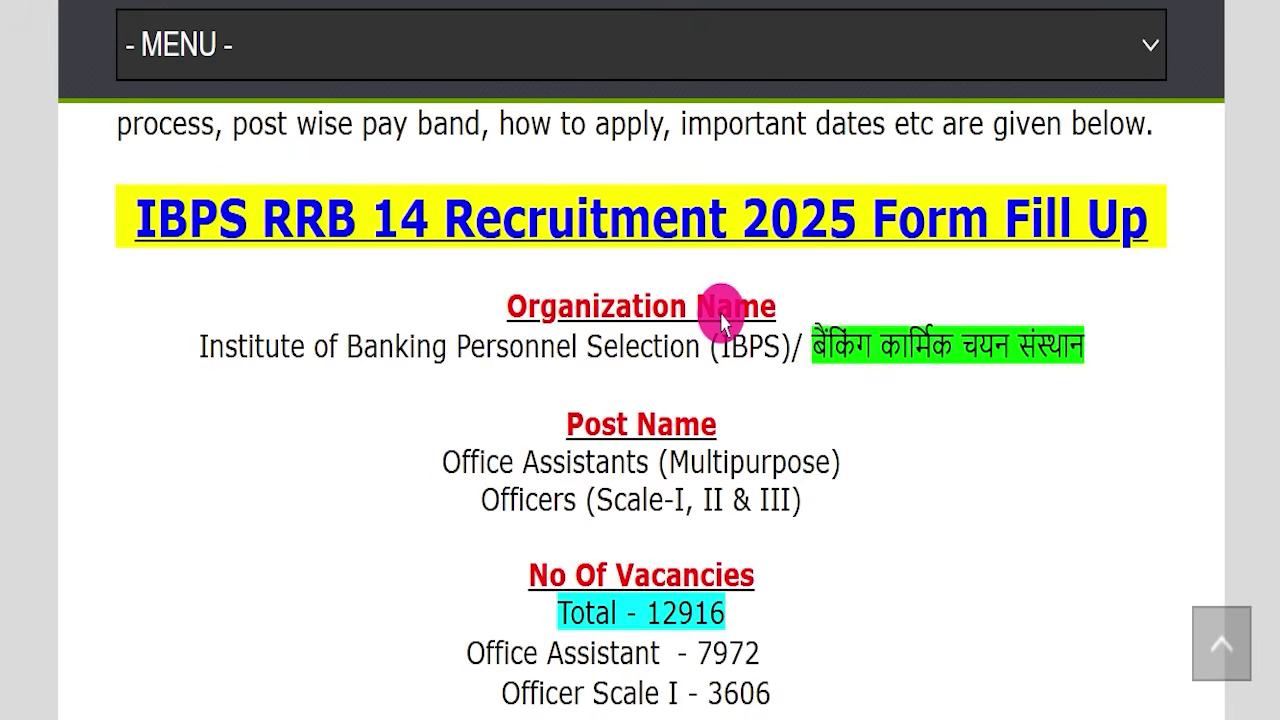
{"action": "scroll", "coordinate": [722, 322], "scroll_direction": "down", "scroll_amount": 1}
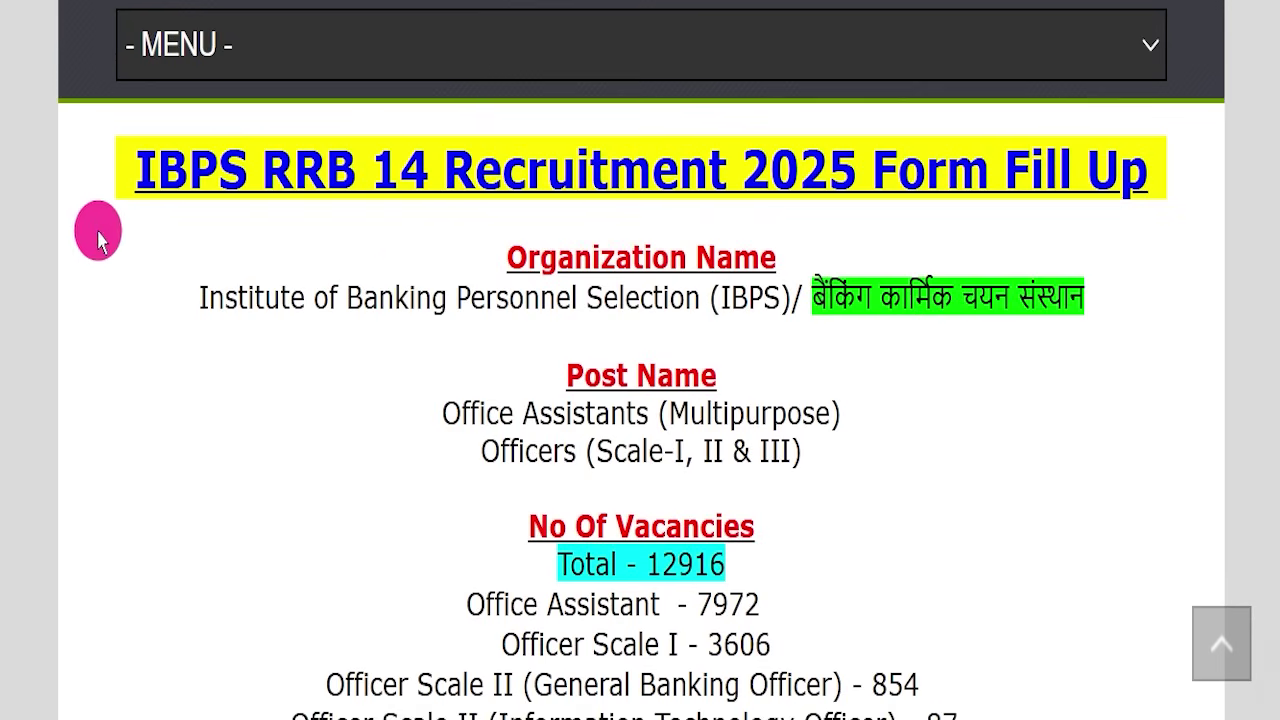
- Highlight the article title, the organization name and the post names on the recruitment page
{"action": "left_click_drag", "start_coordinate": [118, 160], "coordinate": [1140, 155]}
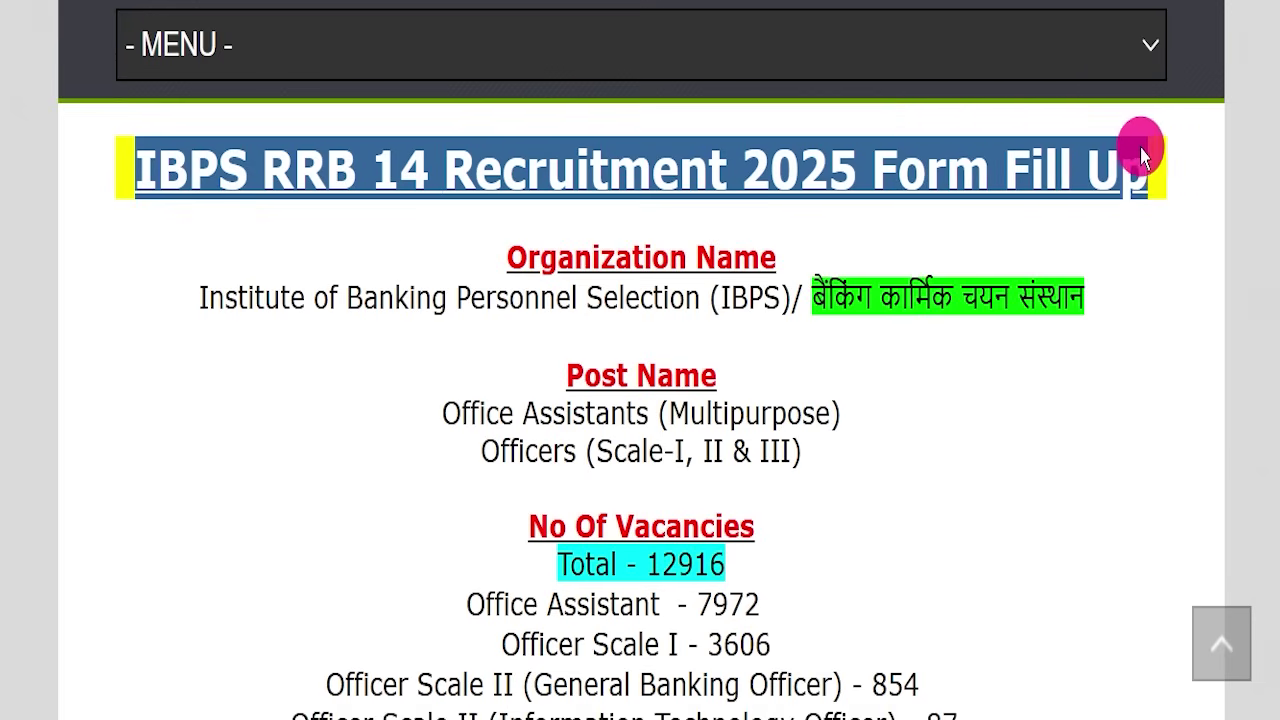
{"action": "left_click_drag", "start_coordinate": [175, 291], "coordinate": [1089, 271]}
{"action": "left_click", "coordinate": [289, 391]}
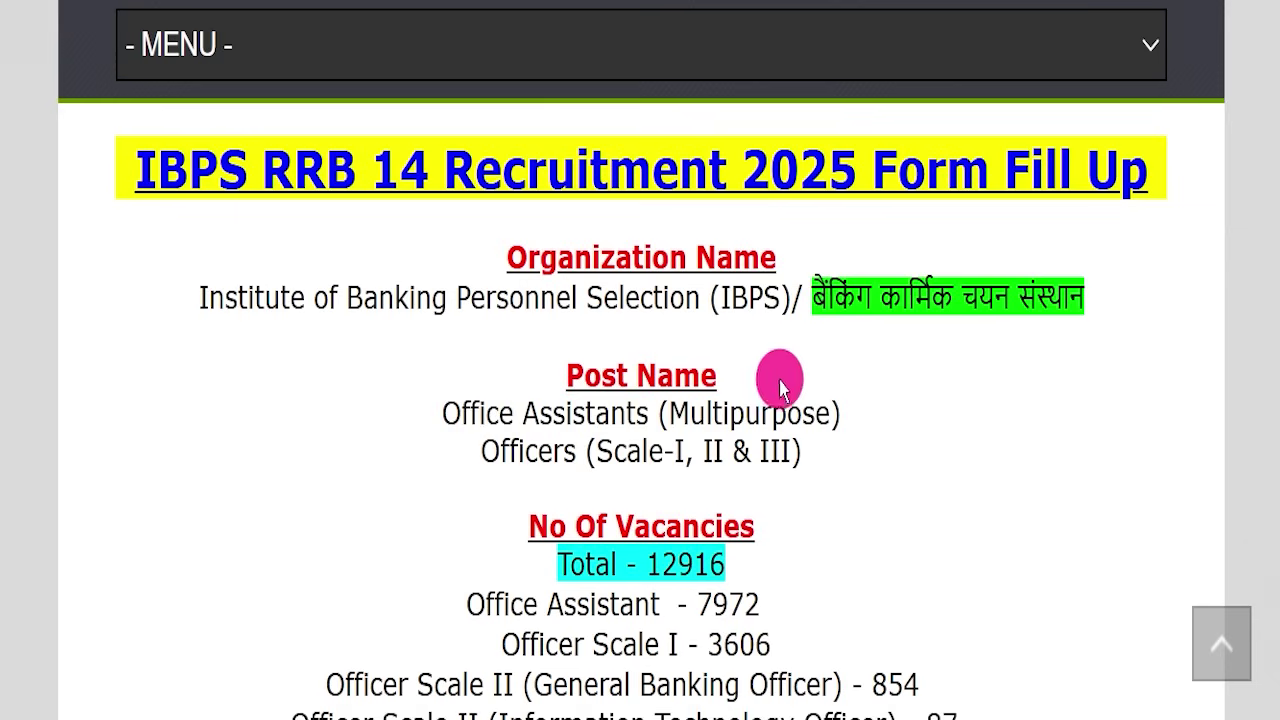
{"action": "left_click_drag", "start_coordinate": [752, 385], "coordinate": [857, 391]}
{"action": "left_click", "coordinate": [372, 447]}
{"action": "left_click_drag", "start_coordinate": [372, 447], "coordinate": [806, 445]}
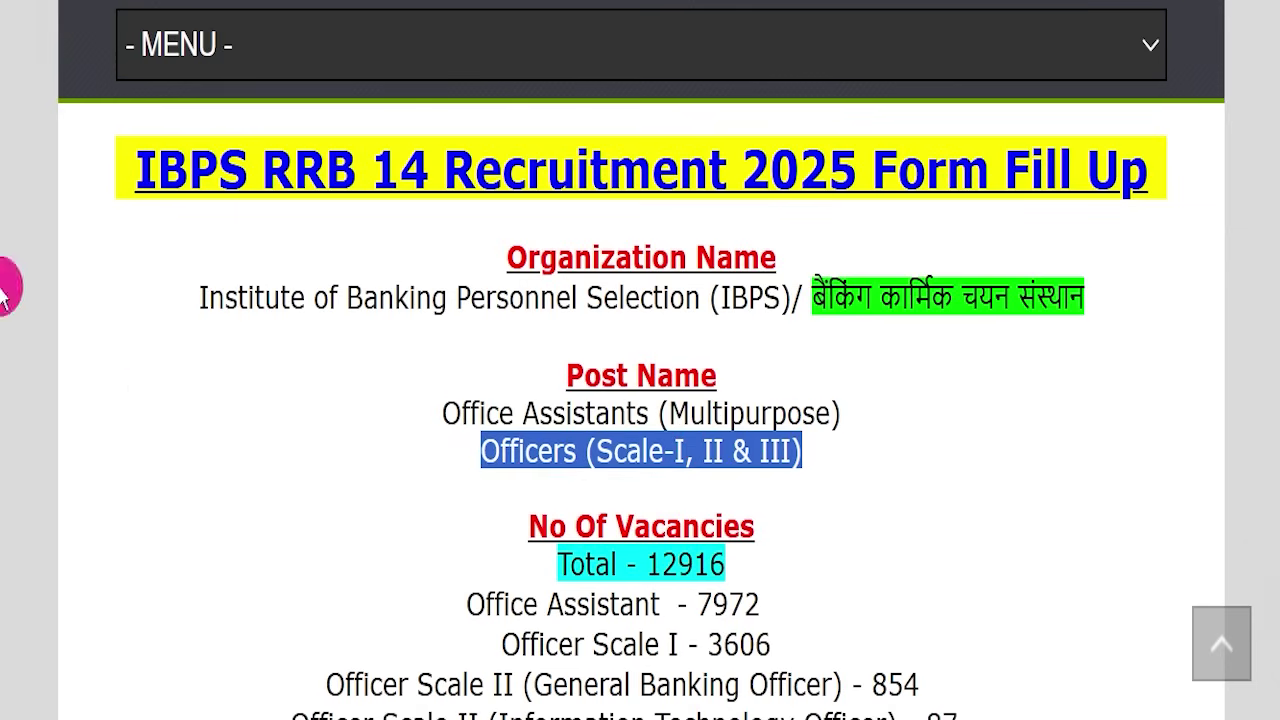
- Highlight the total vacancies and the post-wise list from Office Assistant to Officer Scale III
{"action": "left_click_drag", "start_coordinate": [495, 556], "coordinate": [849, 537]}
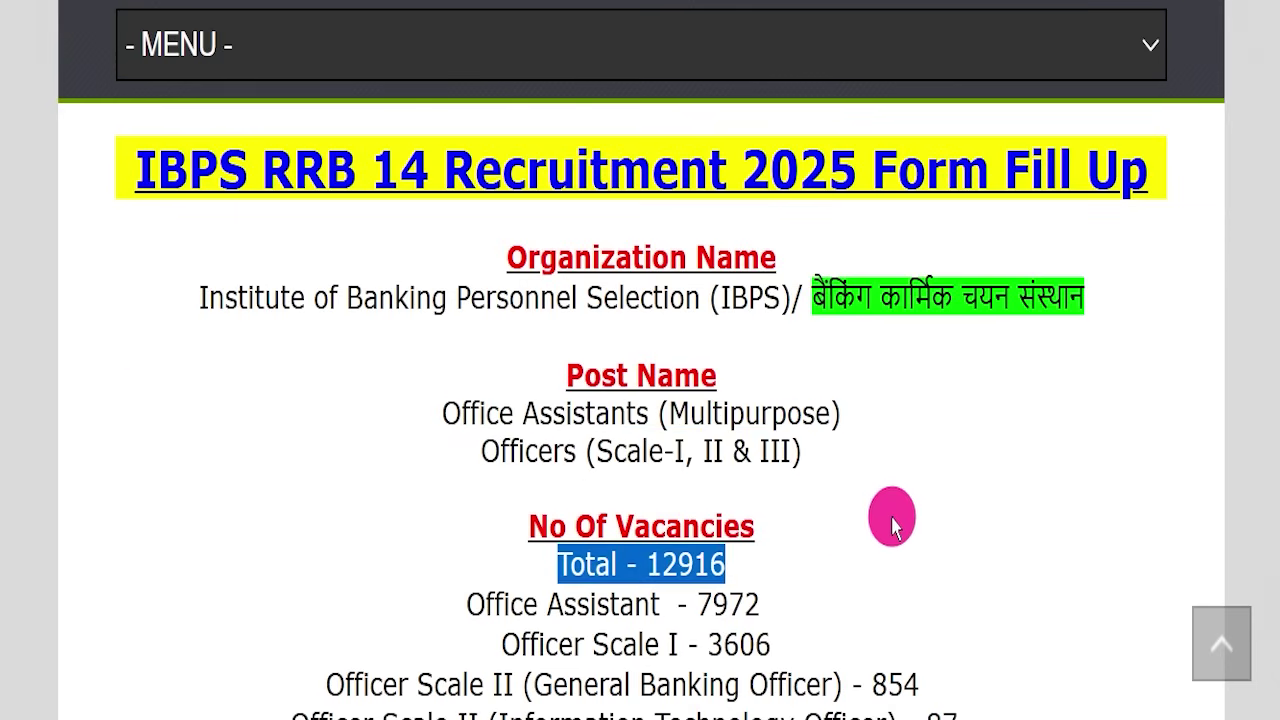
{"action": "scroll", "coordinate": [888, 527], "scroll_direction": "down", "scroll_amount": 4}
{"action": "left_click_drag", "start_coordinate": [466, 240], "coordinate": [522, 242]}
{"action": "left_click_drag", "start_coordinate": [595, 258], "coordinate": [772, 577]}
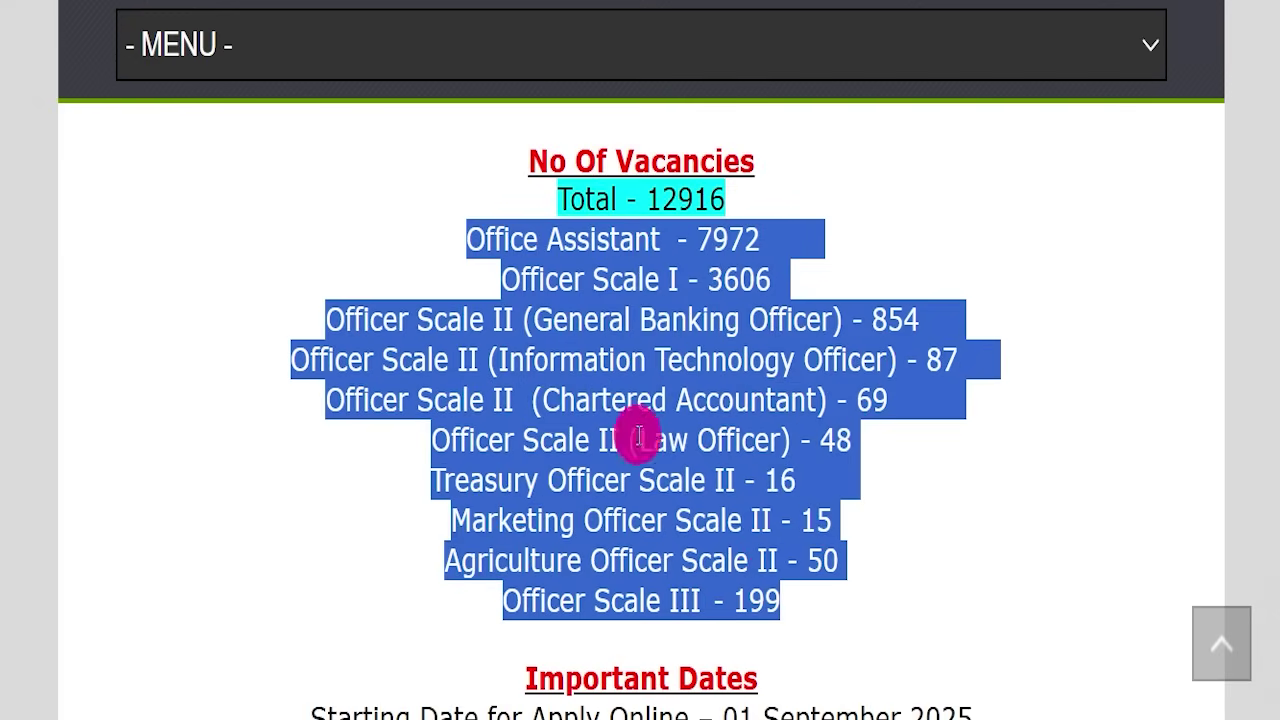
- Underline the application dates and the educational qualification in red, tick the last date, and clear the marks
{"action": "scroll", "coordinate": [886, 463], "scroll_direction": "down", "scroll_amount": 5}
{"action": "left_click", "coordinate": [969, 352]}
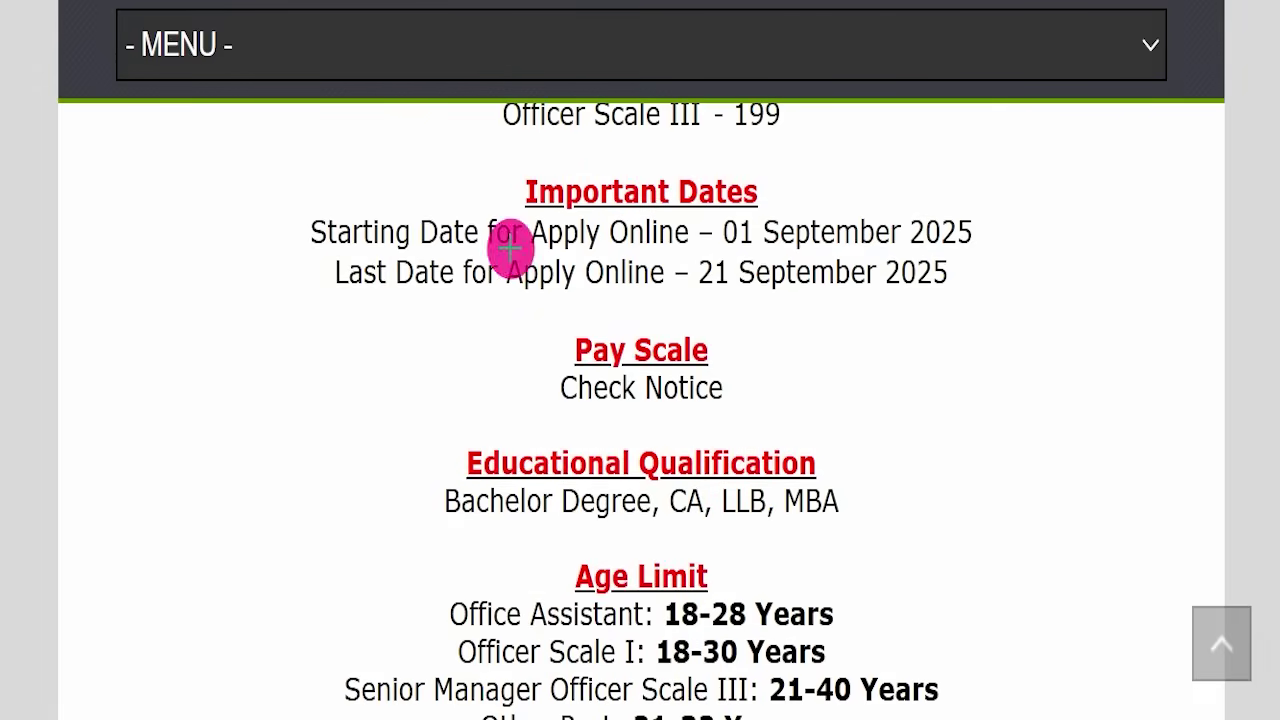
{"action": "left_click_drag", "start_coordinate": [314, 290], "coordinate": [1046, 296]}
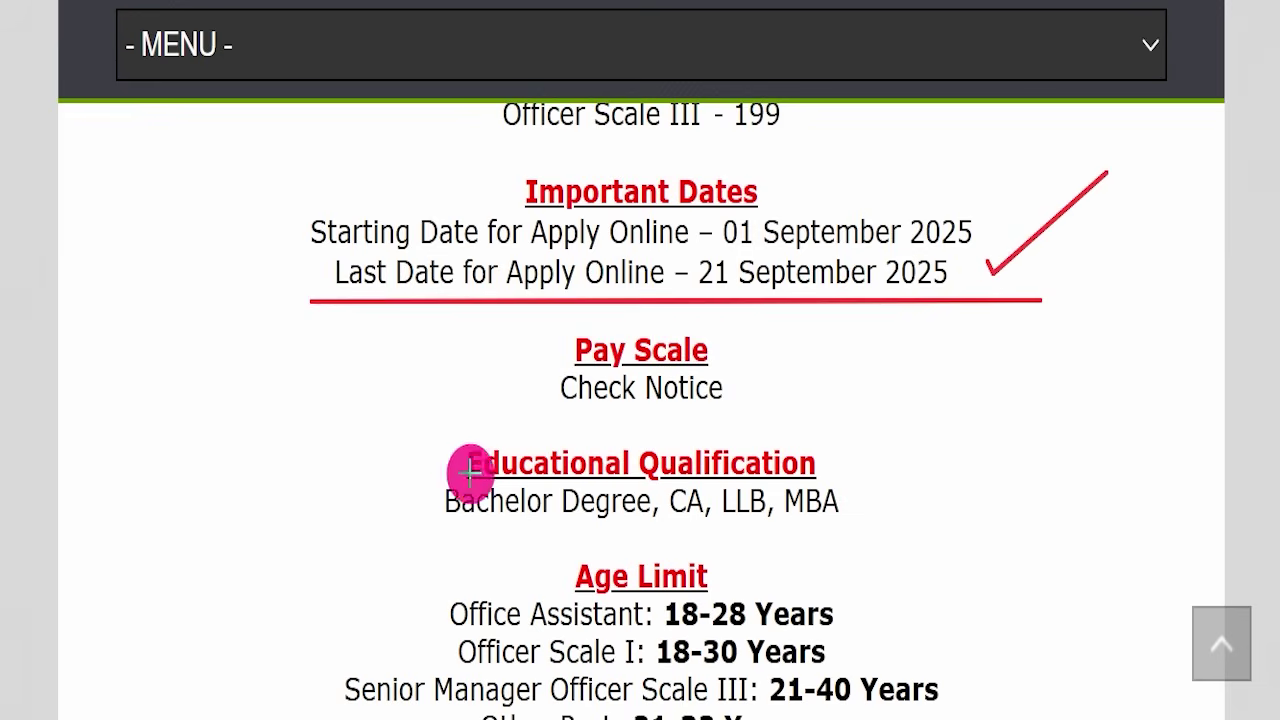
{"action": "left_click_drag", "start_coordinate": [392, 521], "coordinate": [960, 530]}
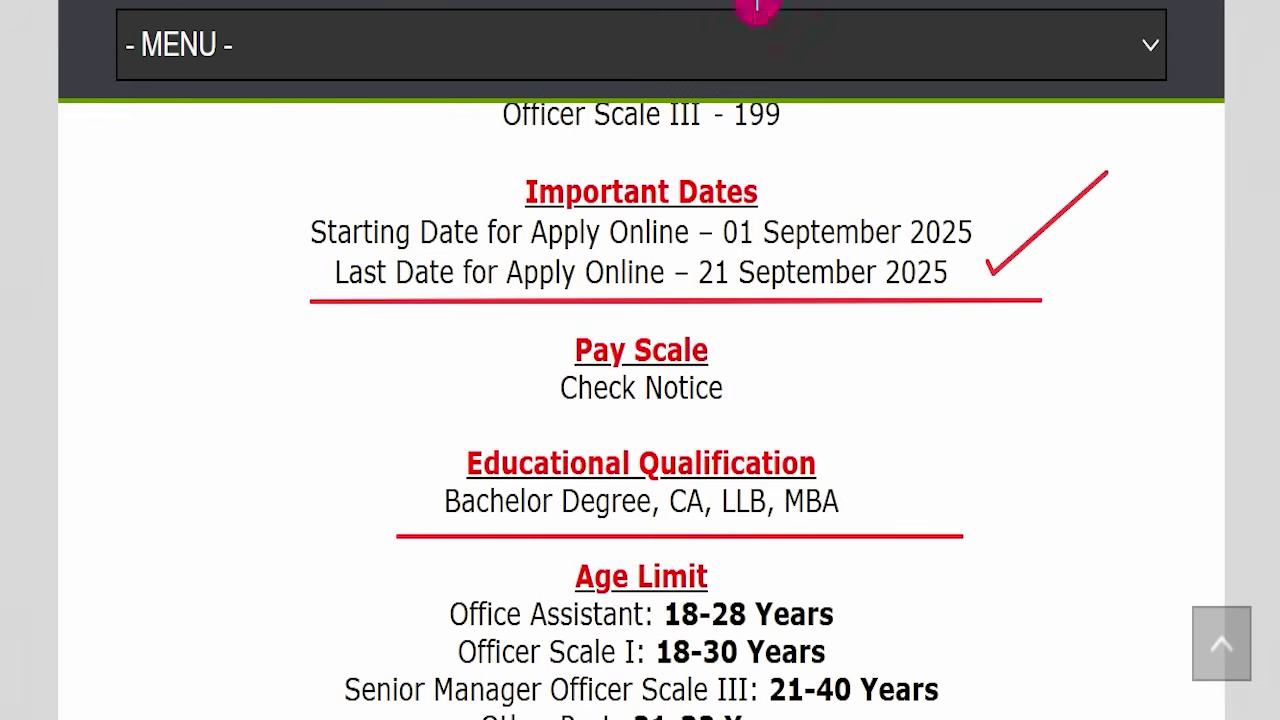
{"action": "key", "text": "Escape"}
- Highlight the age limits one by one for each post under Age Limit
{"action": "scroll", "coordinate": [600, 277], "scroll_direction": "down", "scroll_amount": 4}
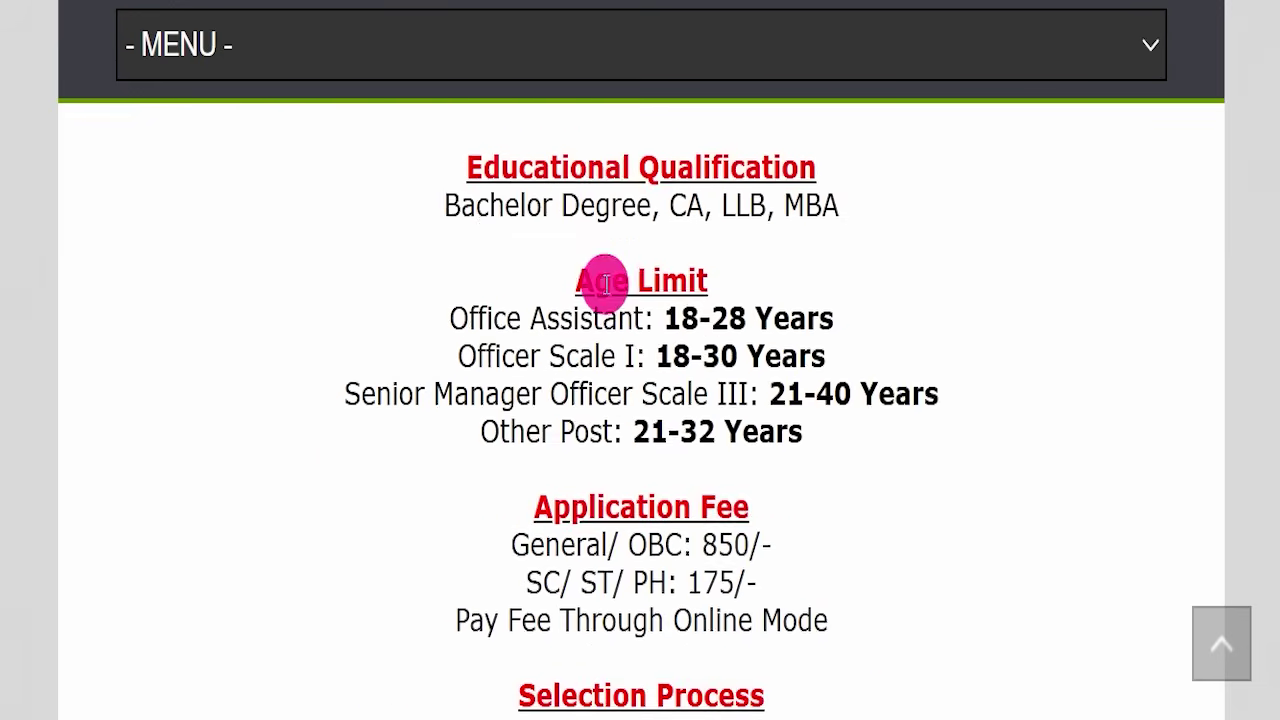
{"action": "left_click_drag", "start_coordinate": [397, 236], "coordinate": [894, 229]}
{"action": "left_click_drag", "start_coordinate": [423, 277], "coordinate": [457, 280]}
{"action": "left_click_drag", "start_coordinate": [314, 320], "coordinate": [954, 300]}
{"action": "left_click_drag", "start_coordinate": [440, 358], "coordinate": [910, 335]}
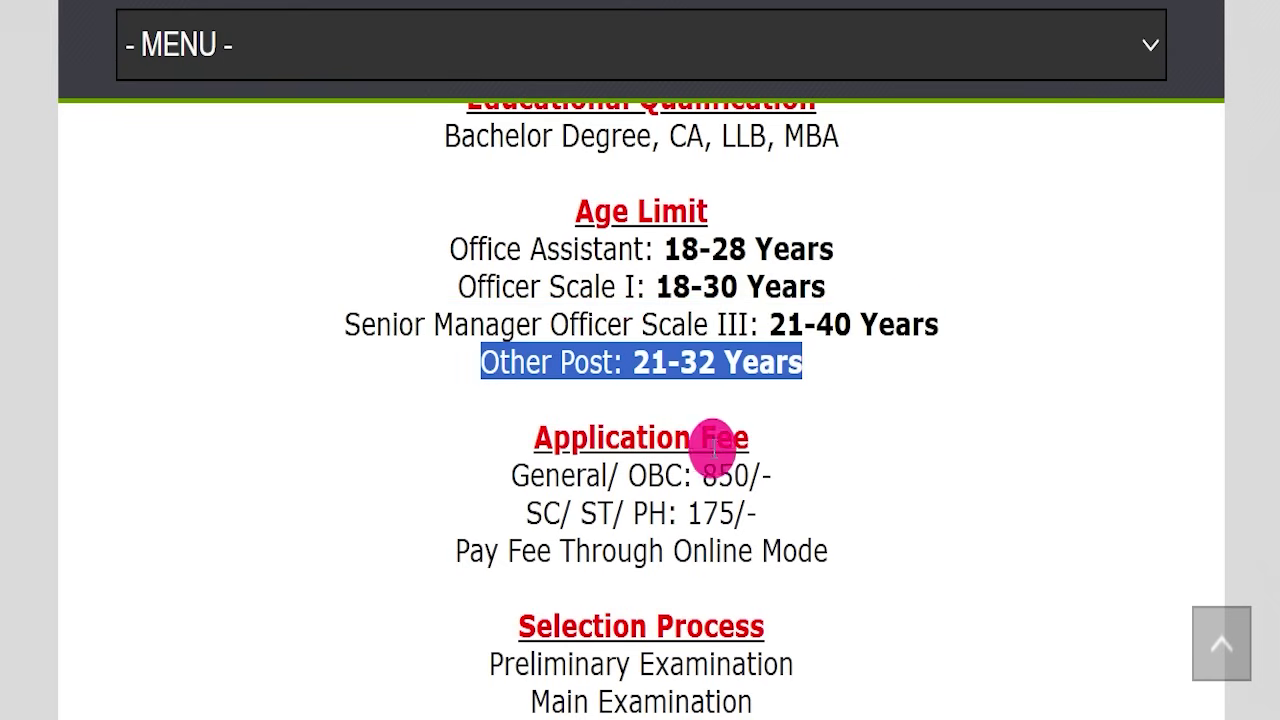
- Highlight the application fees for the General/OBC and SC/ST/PH categories
{"action": "left_click_drag", "start_coordinate": [507, 472], "coordinate": [845, 465]}
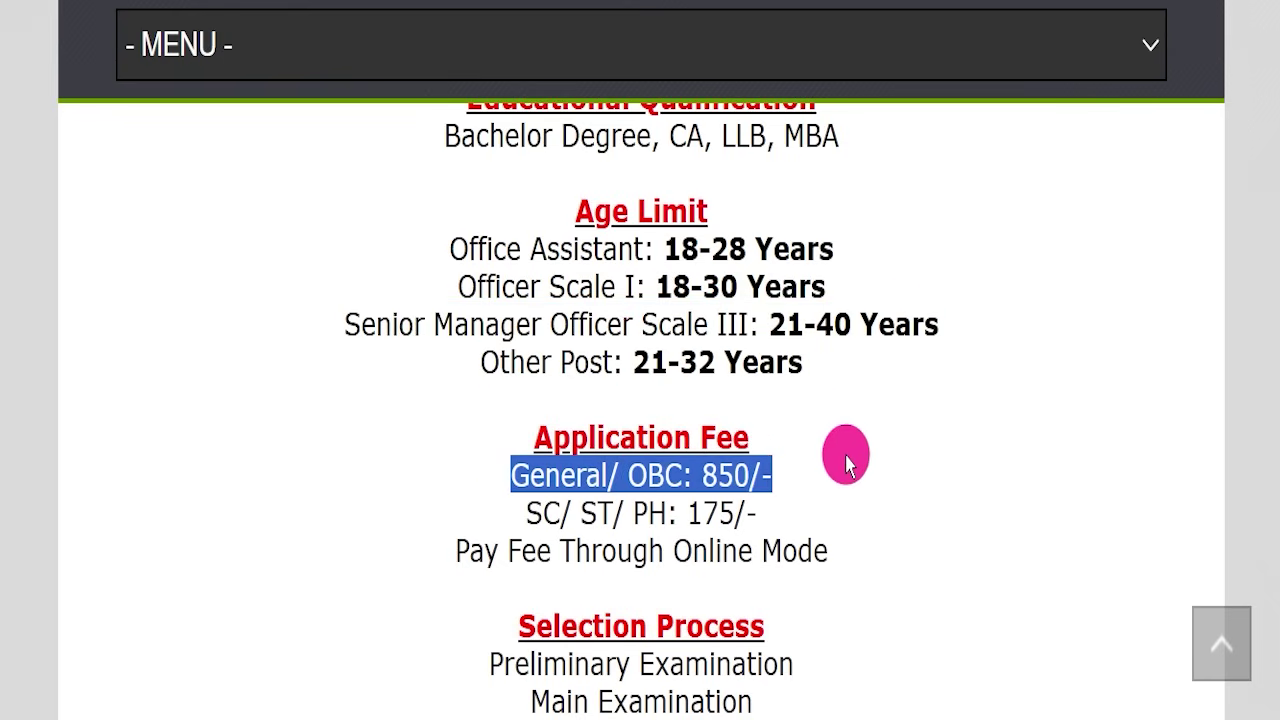
{"action": "left_click_drag", "start_coordinate": [410, 500], "coordinate": [851, 492]}
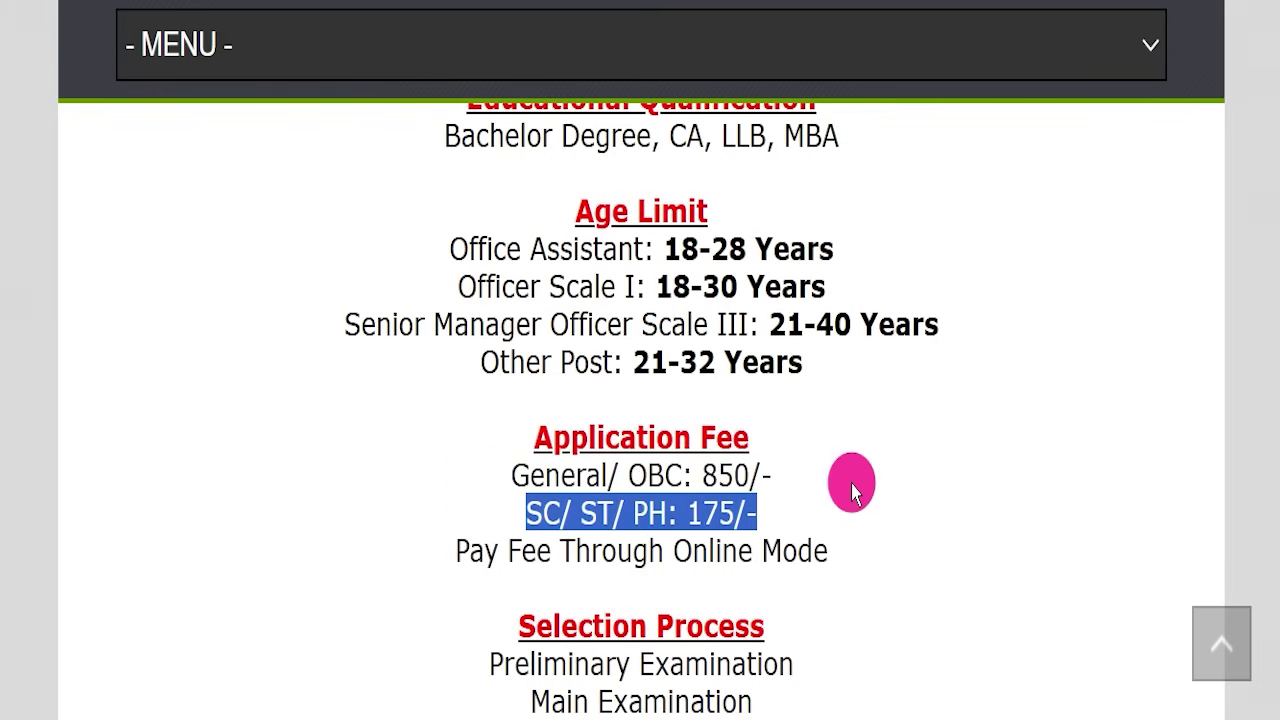
- Highlight the online mode of fee payment and the three stages listed under Selection Process
{"action": "left_click_drag", "start_coordinate": [672, 551], "coordinate": [886, 514]}
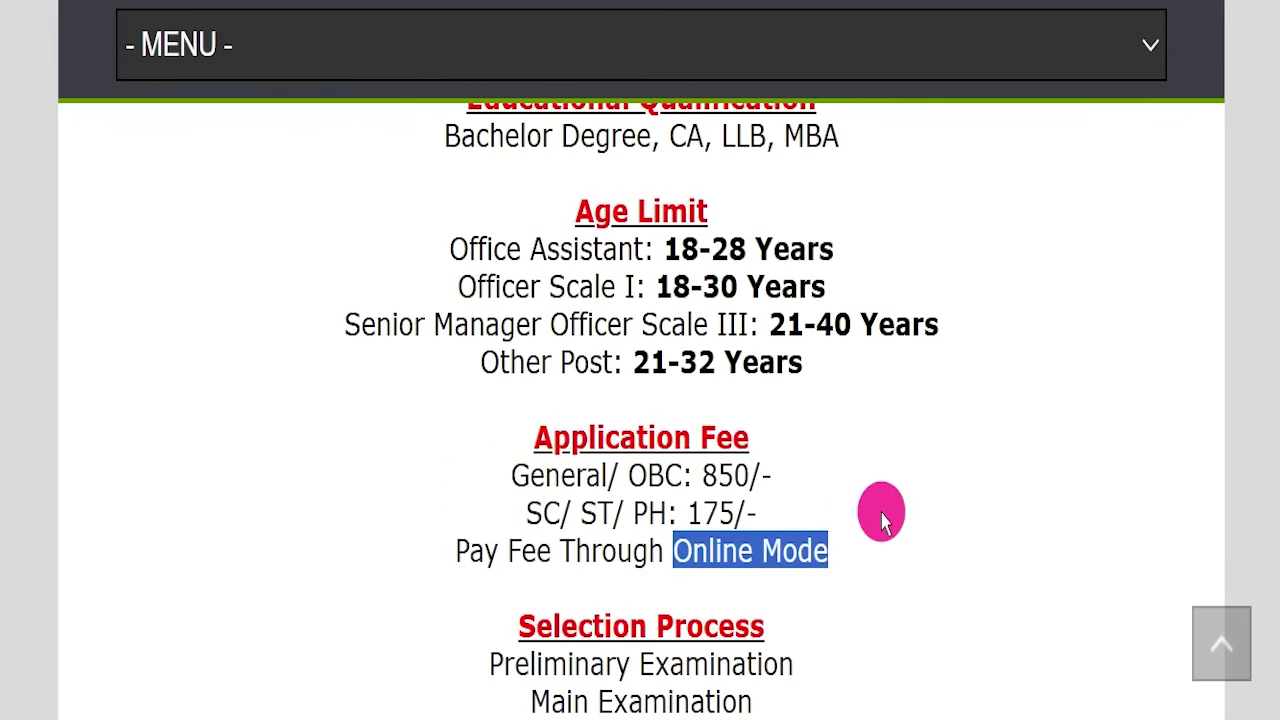
{"action": "scroll", "coordinate": [880, 480], "scroll_direction": "down", "scroll_amount": 3}
{"action": "left_click_drag", "start_coordinate": [444, 295], "coordinate": [869, 359]}
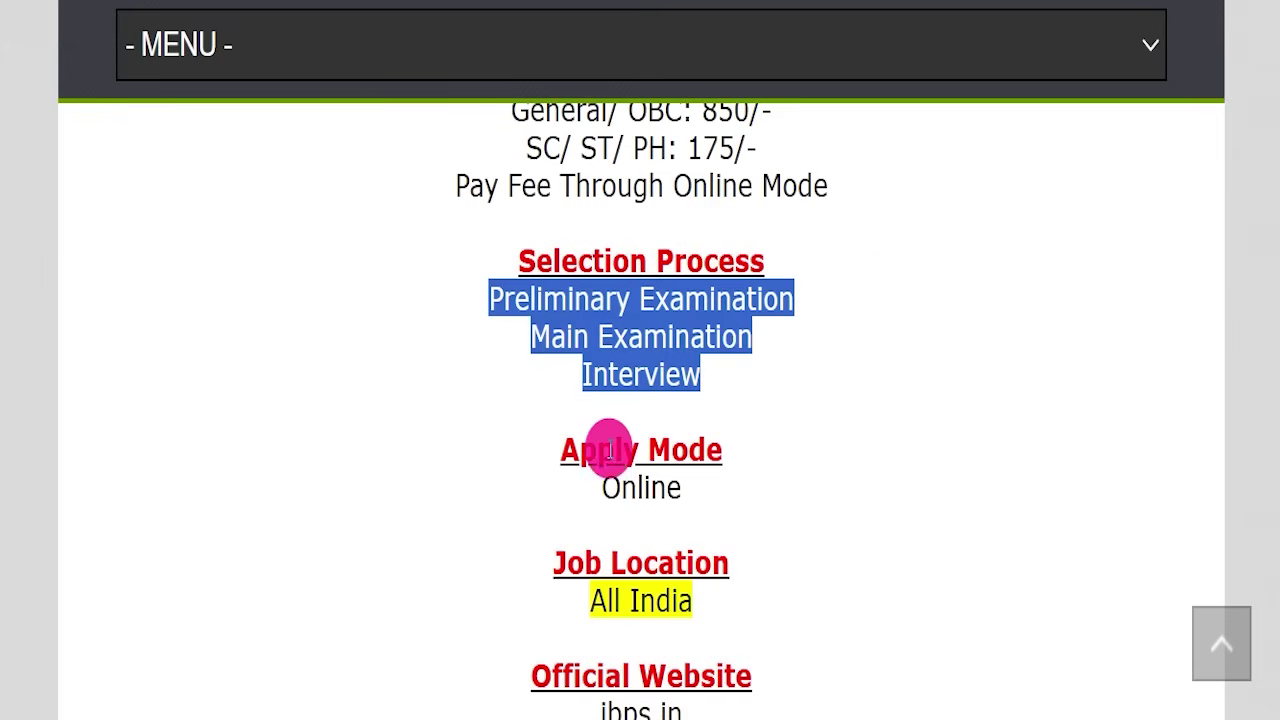
- Highlight the Online apply mode, the All India job location and the official website ibps.in one by one
{"action": "left_click", "coordinate": [590, 484]}
{"action": "left_click_drag", "start_coordinate": [590, 484], "coordinate": [805, 470]}
{"action": "left_click_drag", "start_coordinate": [500, 591], "coordinate": [916, 594]}
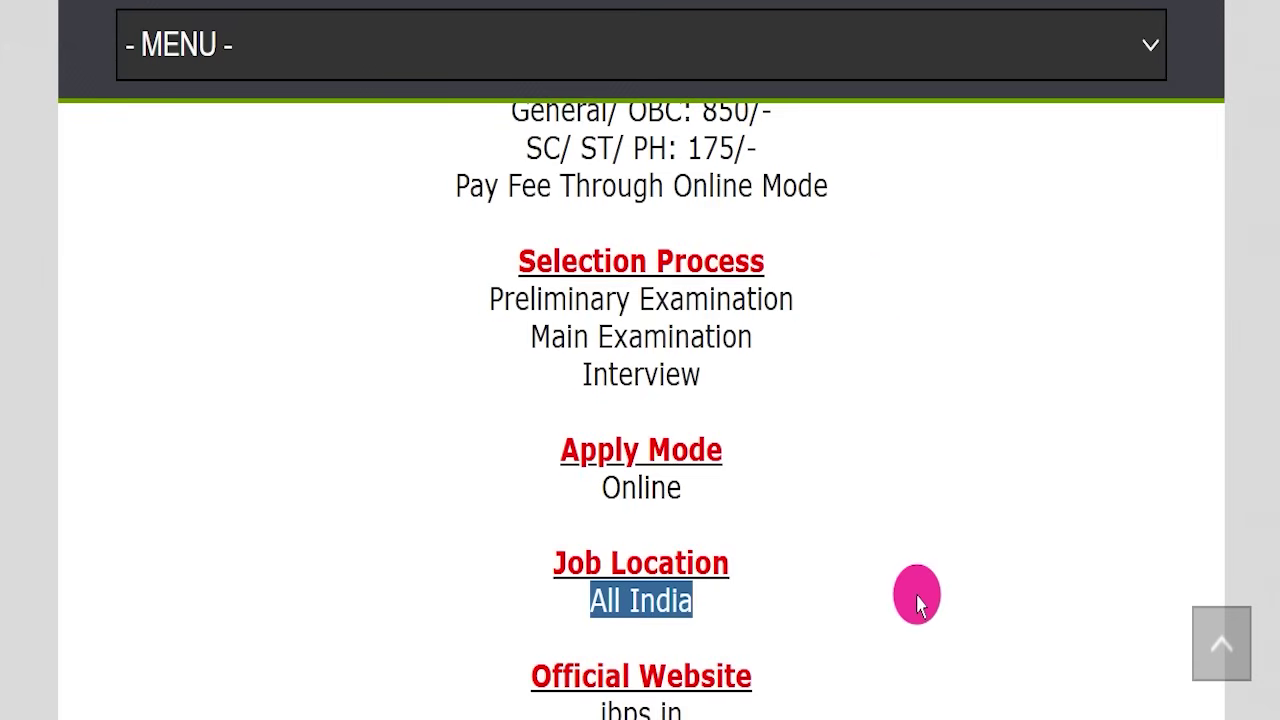
{"action": "scroll", "coordinate": [808, 420], "scroll_direction": "down", "scroll_amount": 2}
{"action": "left_click_drag", "start_coordinate": [470, 462], "coordinate": [849, 471]}
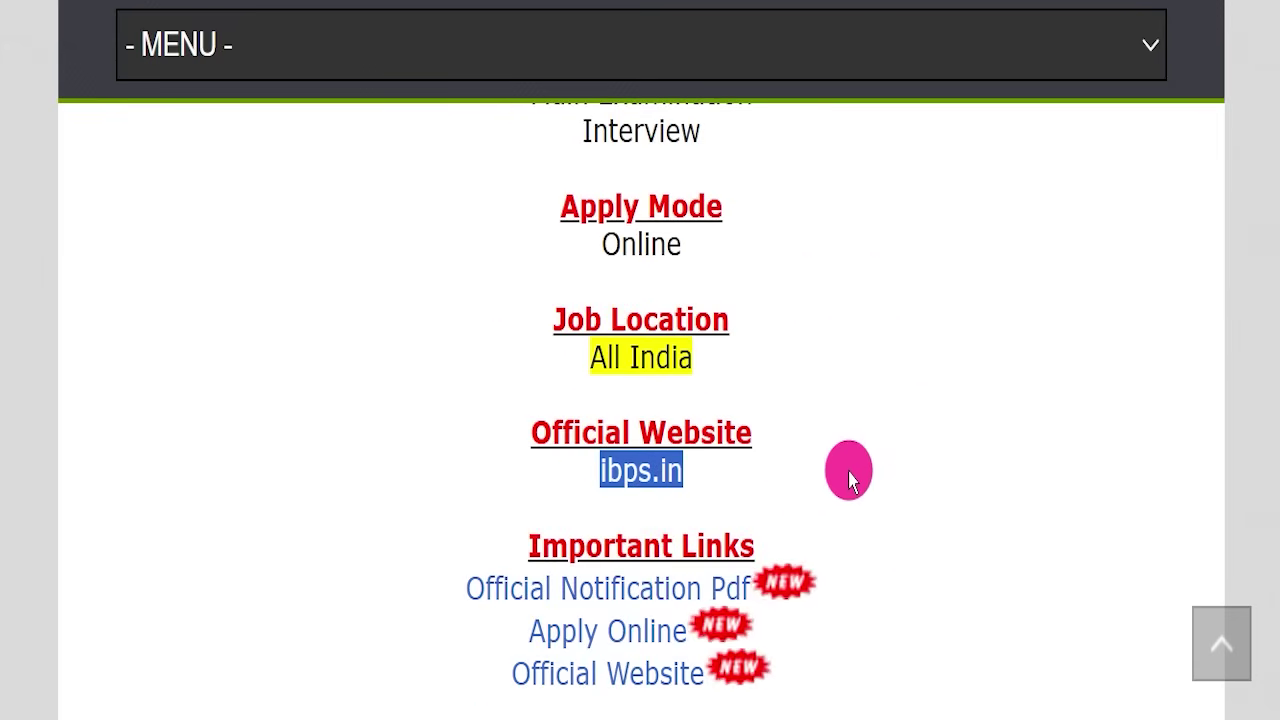
- Highlight the entries under Important Links, mark Official Notification Pdf and open that notification document
{"action": "scroll", "coordinate": [920, 451], "scroll_direction": "down", "scroll_amount": 2}
{"action": "left_click_drag", "start_coordinate": [428, 314], "coordinate": [849, 460]}
{"action": "left_click", "coordinate": [455, 360]}
{"action": "left_click_drag", "start_coordinate": [472, 338], "coordinate": [756, 344]}
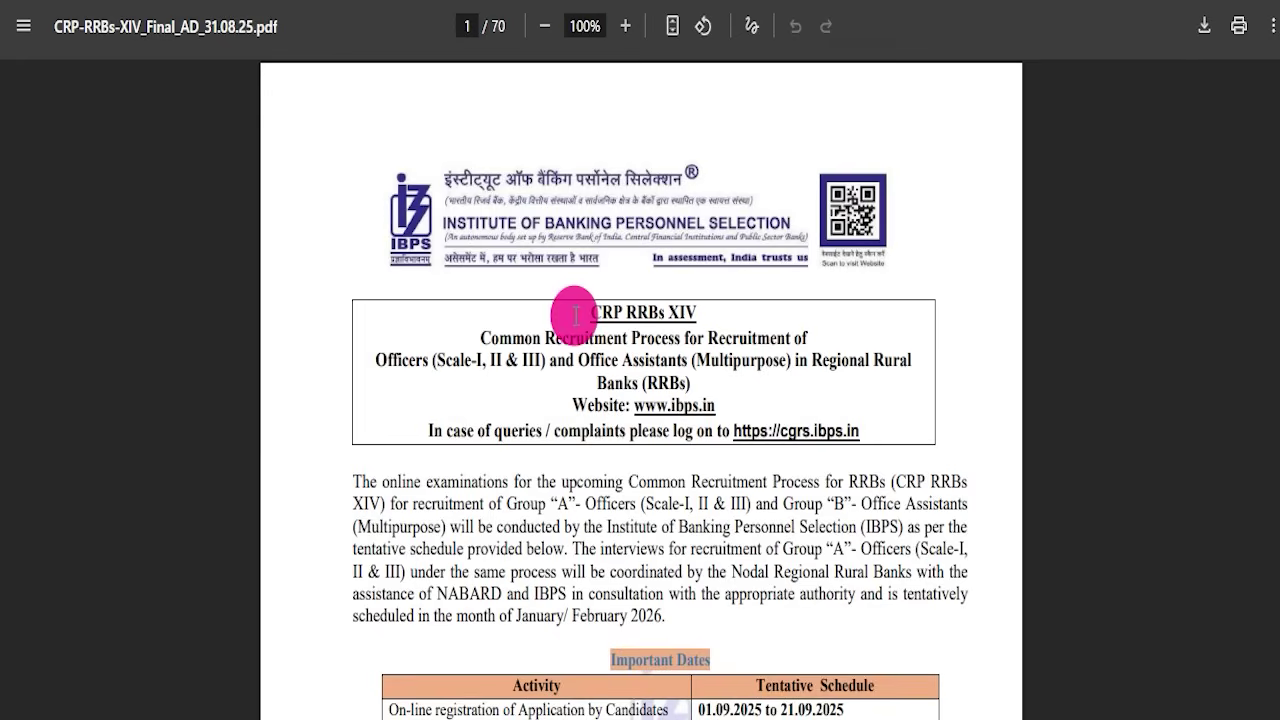
- Highlight the Important Dates heading in the notification and examine its schedule through provisional allotment
{"action": "scroll", "coordinate": [575, 316], "scroll_direction": "down", "scroll_amount": 5}
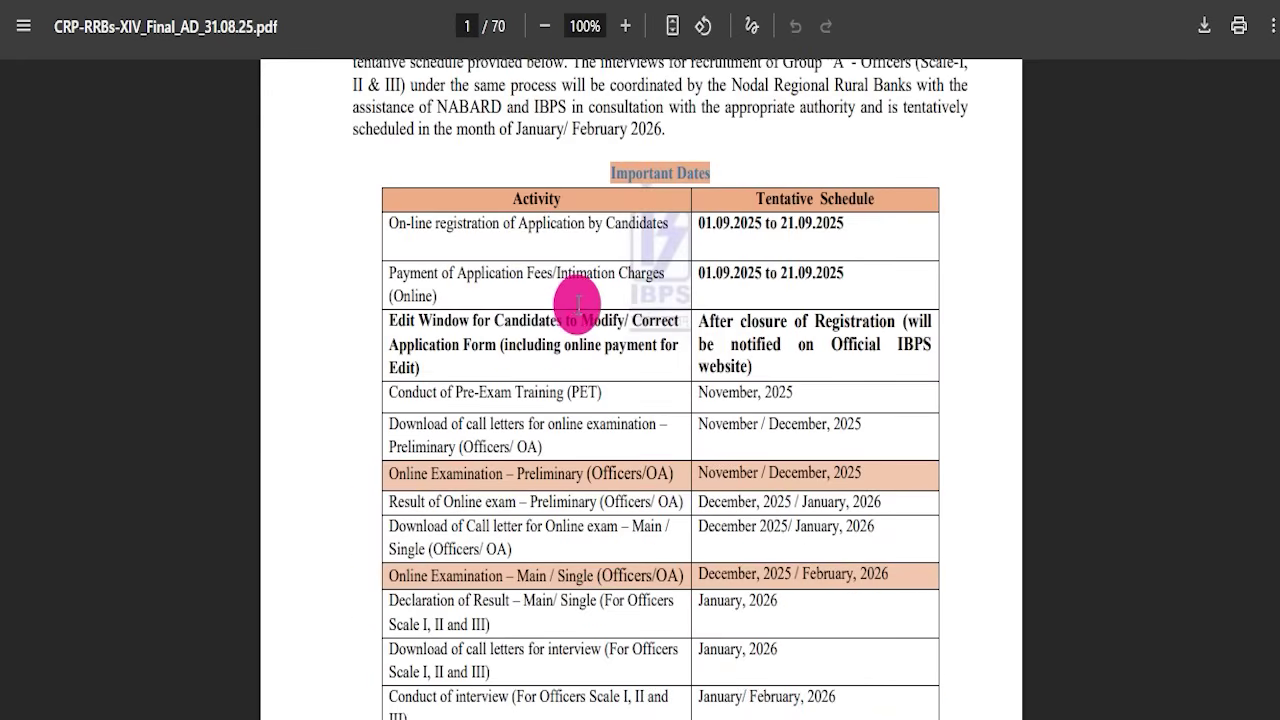
{"action": "left_click_drag", "start_coordinate": [604, 163], "coordinate": [699, 156]}
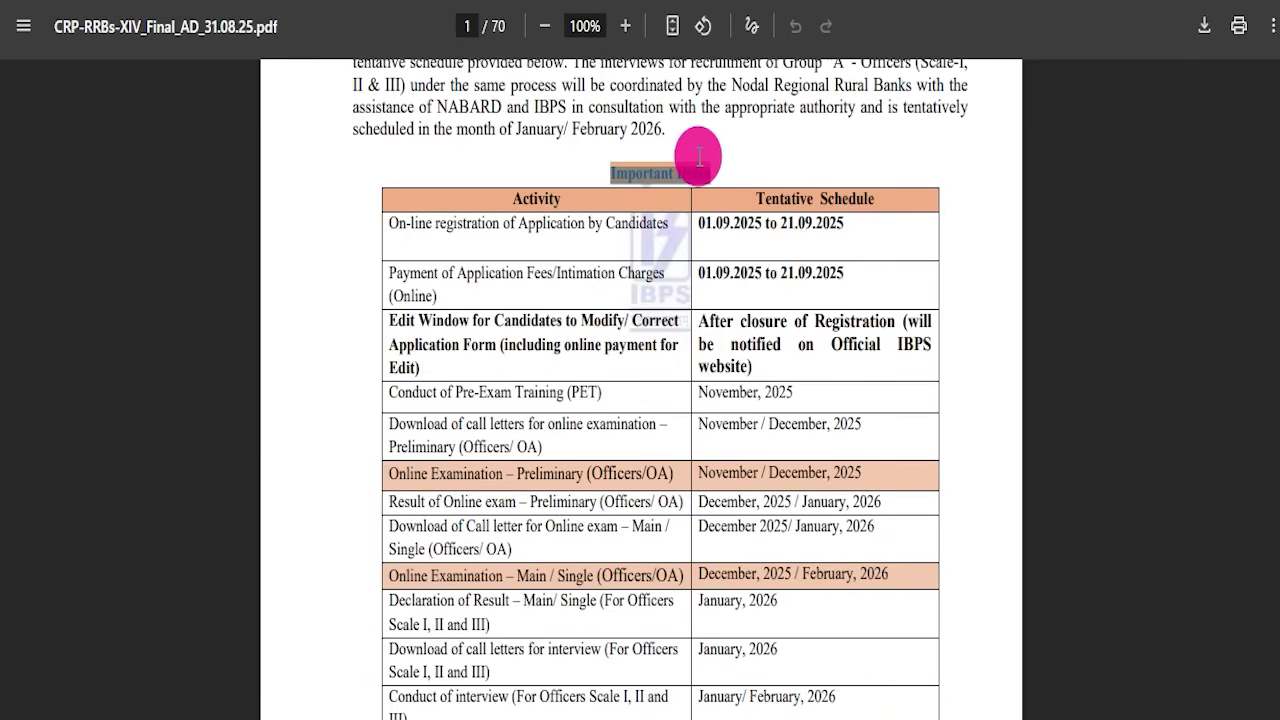
{"action": "scroll", "coordinate": [723, 406], "scroll_direction": "down", "scroll_amount": 4}
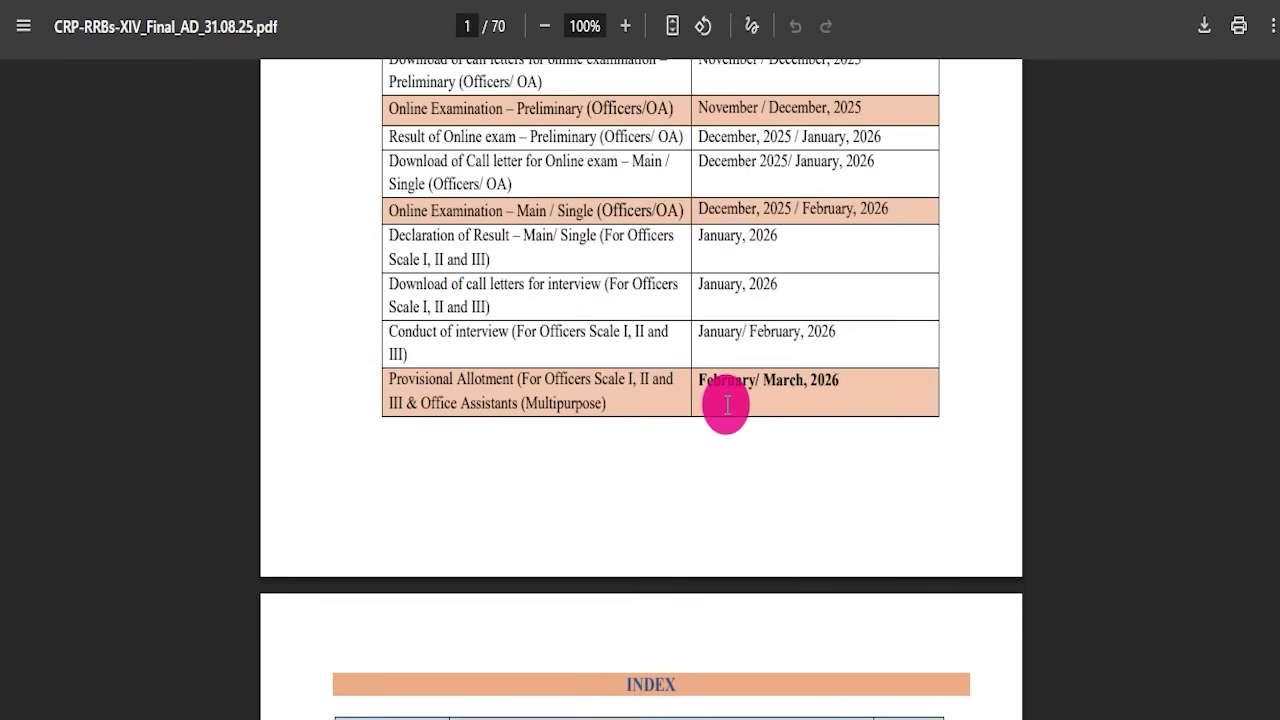
- Go past the index and introduction to Table A and highlight its title, Participating Regional Rural Banks (RRBs)
{"action": "scroll", "coordinate": [730, 447], "scroll_direction": "down", "scroll_amount": 15}
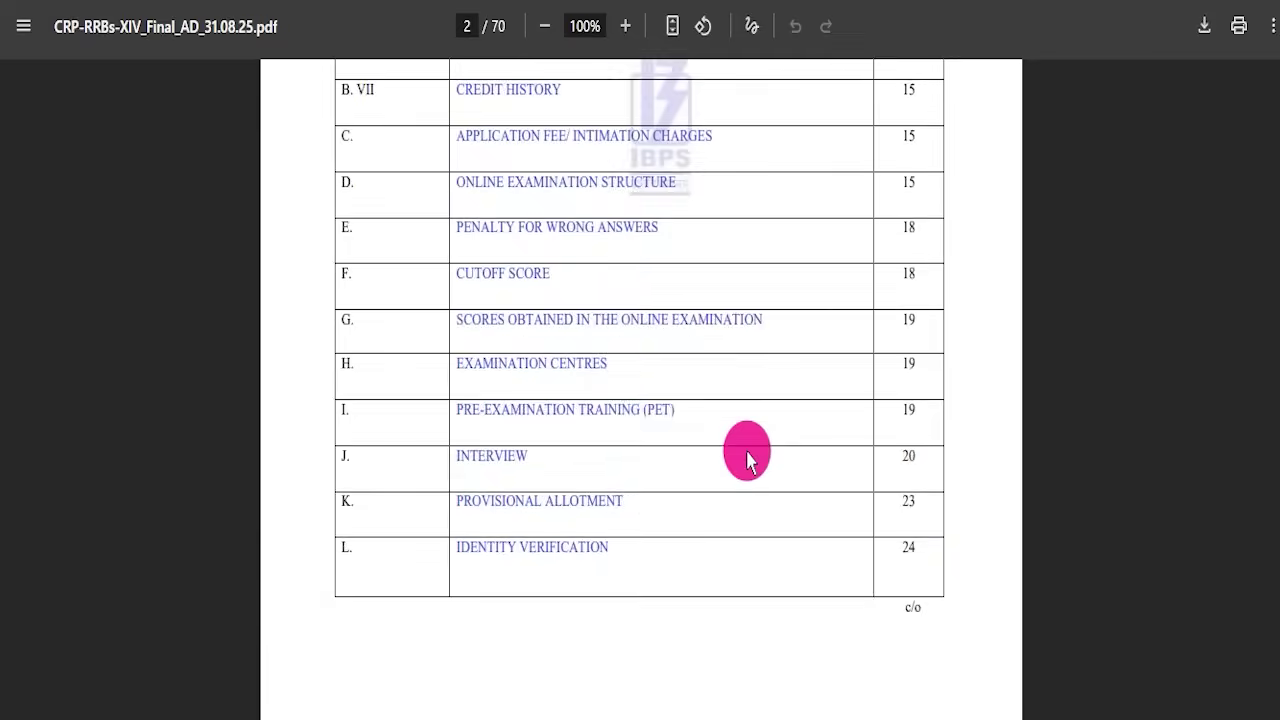
{"action": "scroll", "coordinate": [748, 460], "scroll_direction": "down", "scroll_amount": 10}
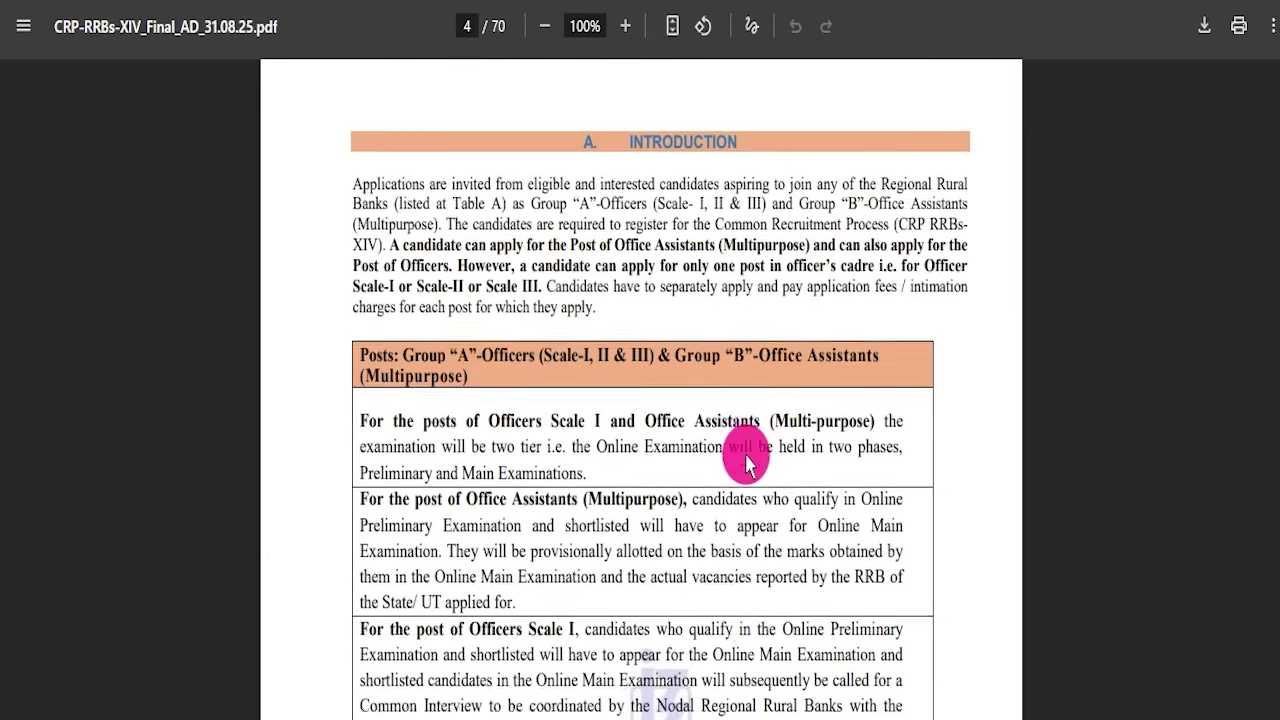
{"action": "scroll", "coordinate": [748, 470], "scroll_direction": "down", "scroll_amount": 12}
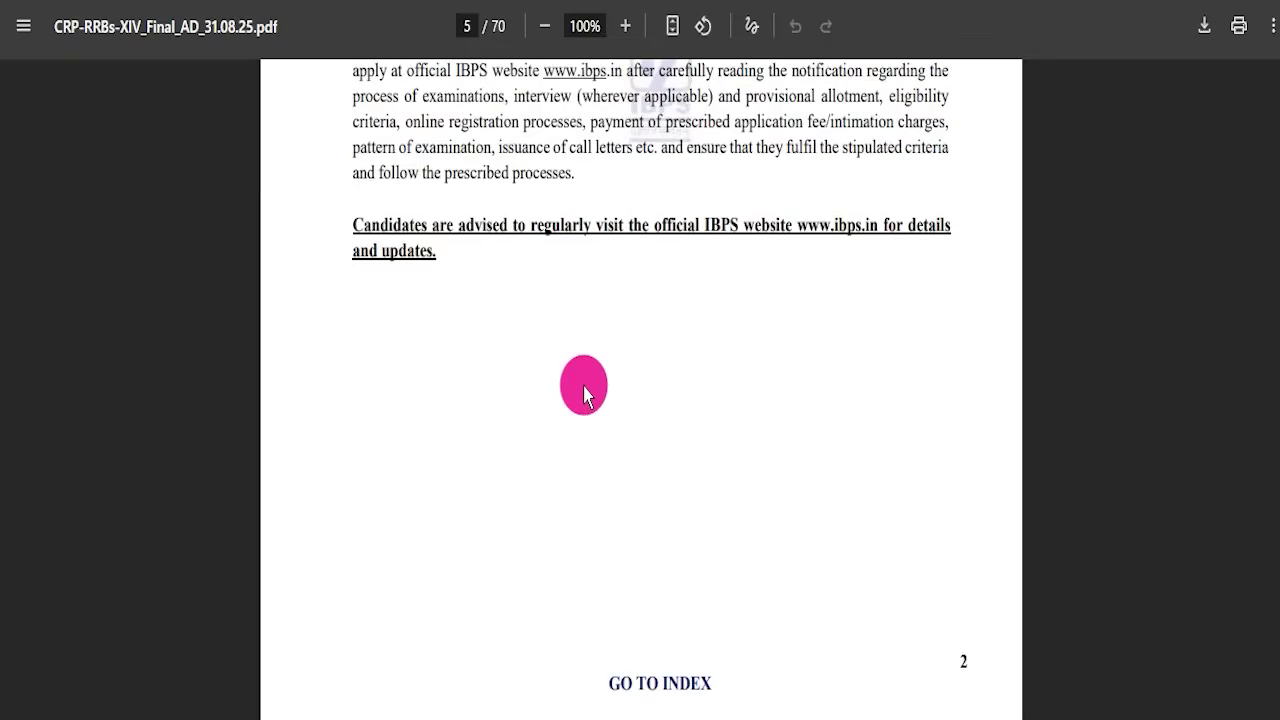
{"action": "scroll", "coordinate": [589, 428], "scroll_direction": "down", "scroll_amount": 4}
{"action": "scroll", "coordinate": [590, 440], "scroll_direction": "up", "scroll_amount": 5}
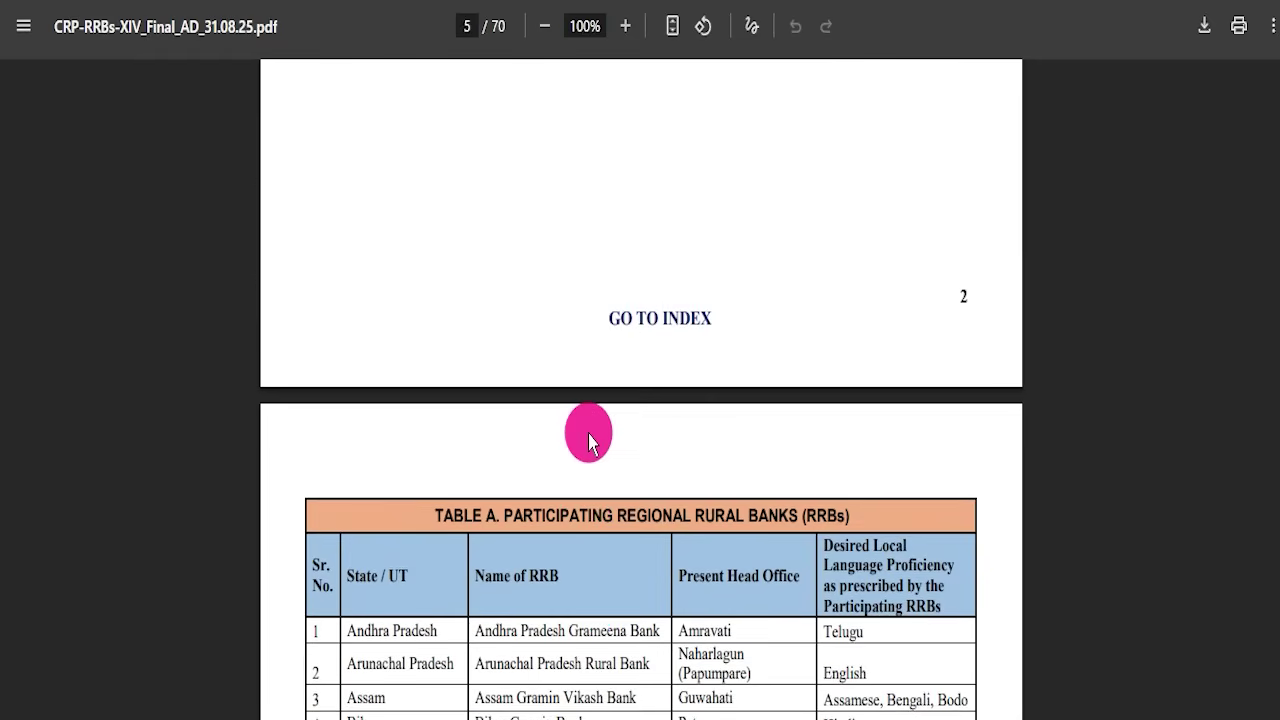
{"action": "scroll", "coordinate": [589, 440], "scroll_direction": "down", "scroll_amount": 5}
{"action": "scroll", "coordinate": [671, 434], "scroll_direction": "up", "scroll_amount": 6}
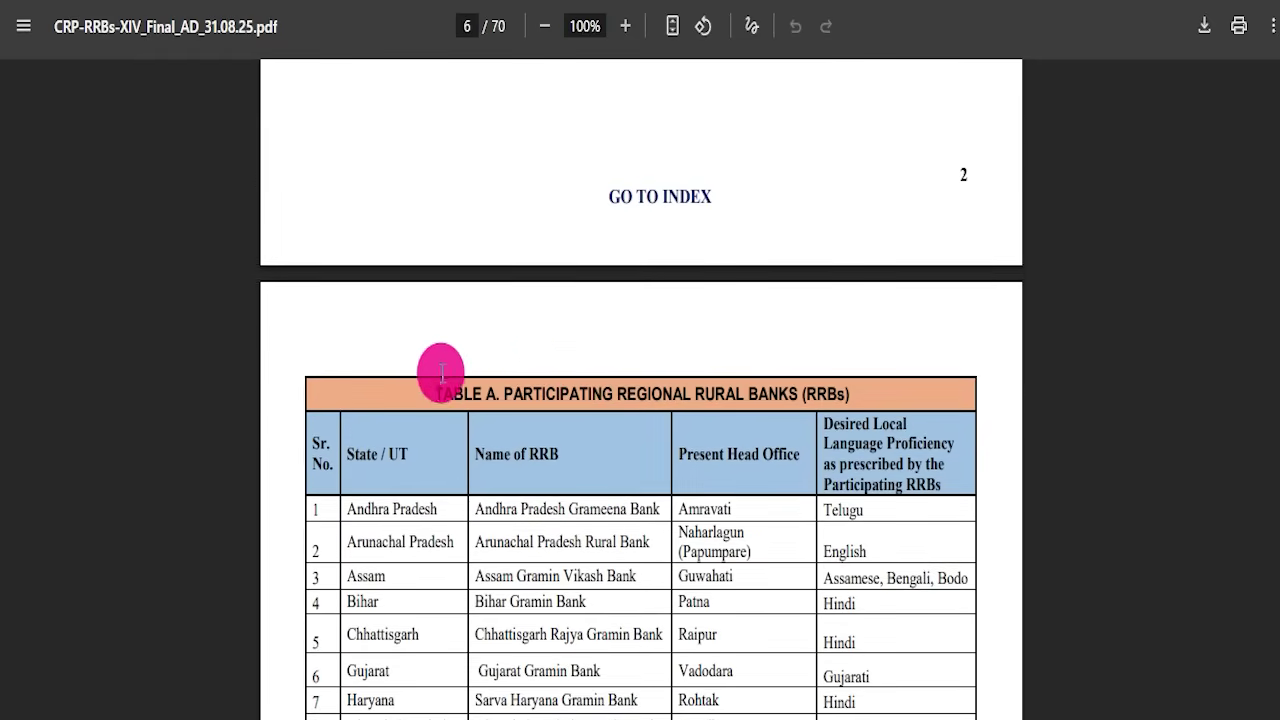
{"action": "left_click_drag", "start_coordinate": [425, 390], "coordinate": [810, 375]}
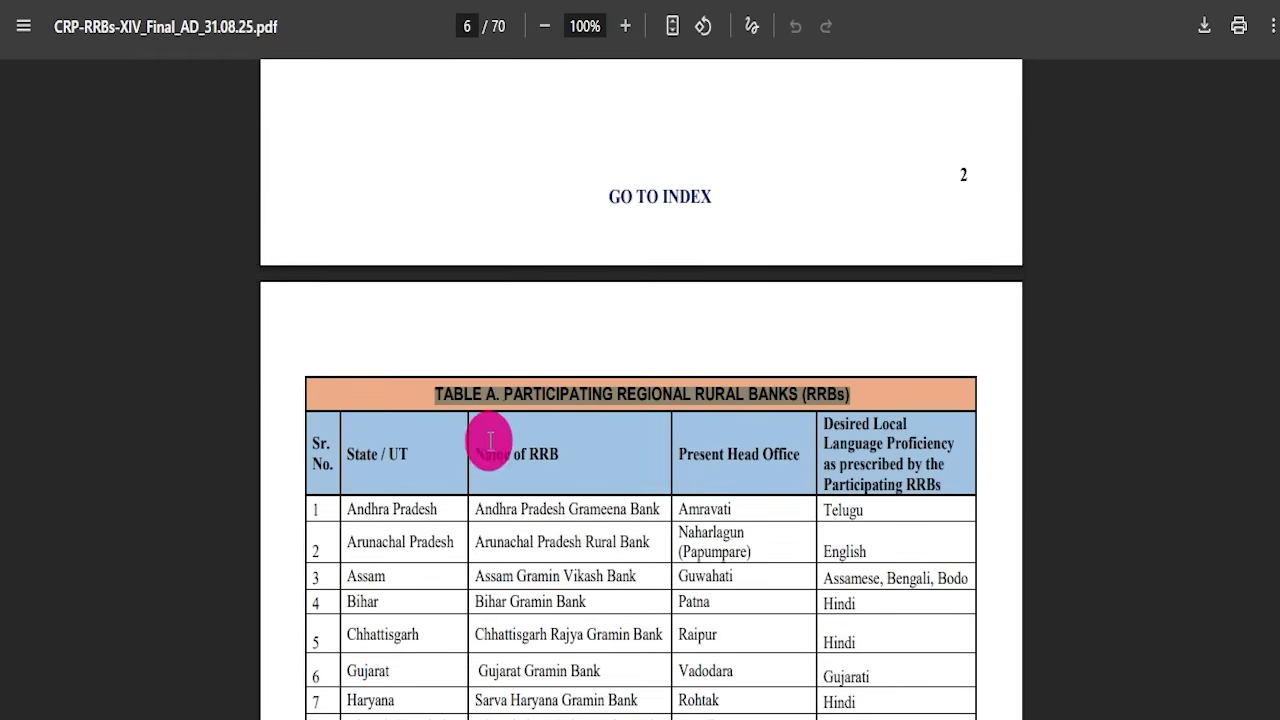
- Highlight the state-wise rows of the participating banks table down to Maharashtra
{"action": "scroll", "coordinate": [508, 428], "scroll_direction": "down", "scroll_amount": 4}
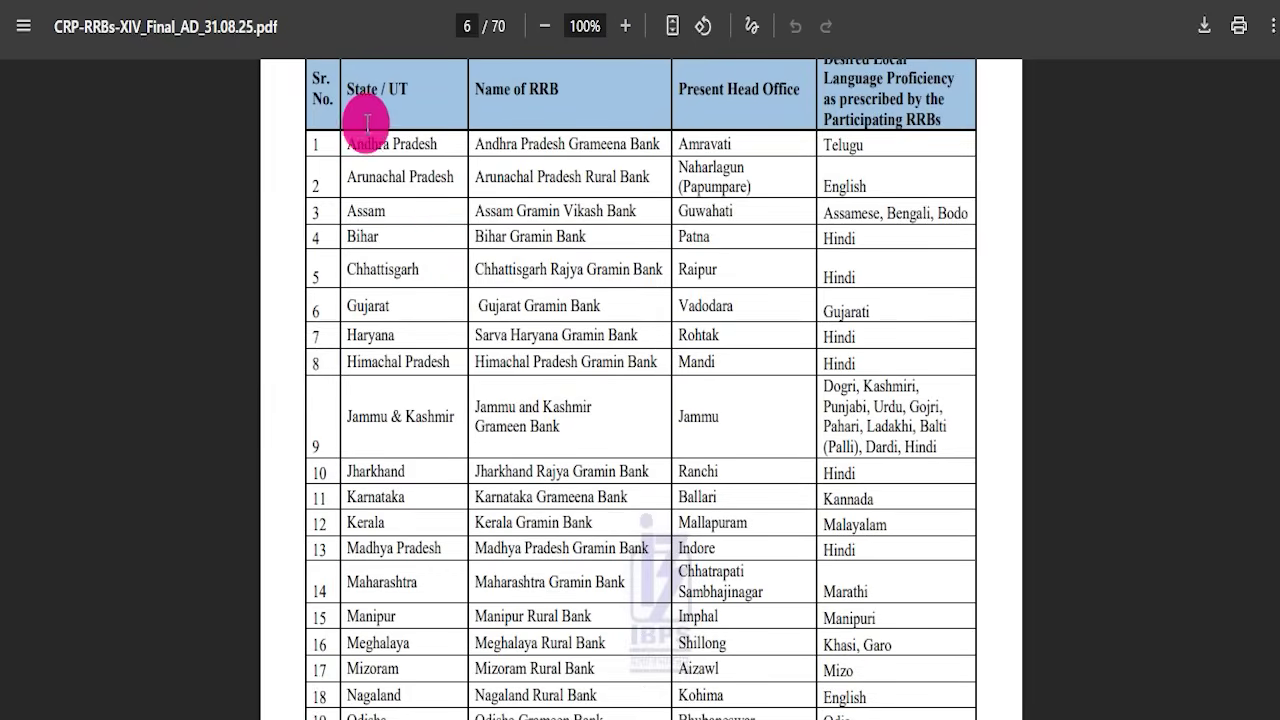
{"action": "left_click_drag", "start_coordinate": [708, 338], "coordinate": [783, 497]}
{"action": "scroll", "coordinate": [783, 497], "scroll_direction": "down", "scroll_amount": 16}
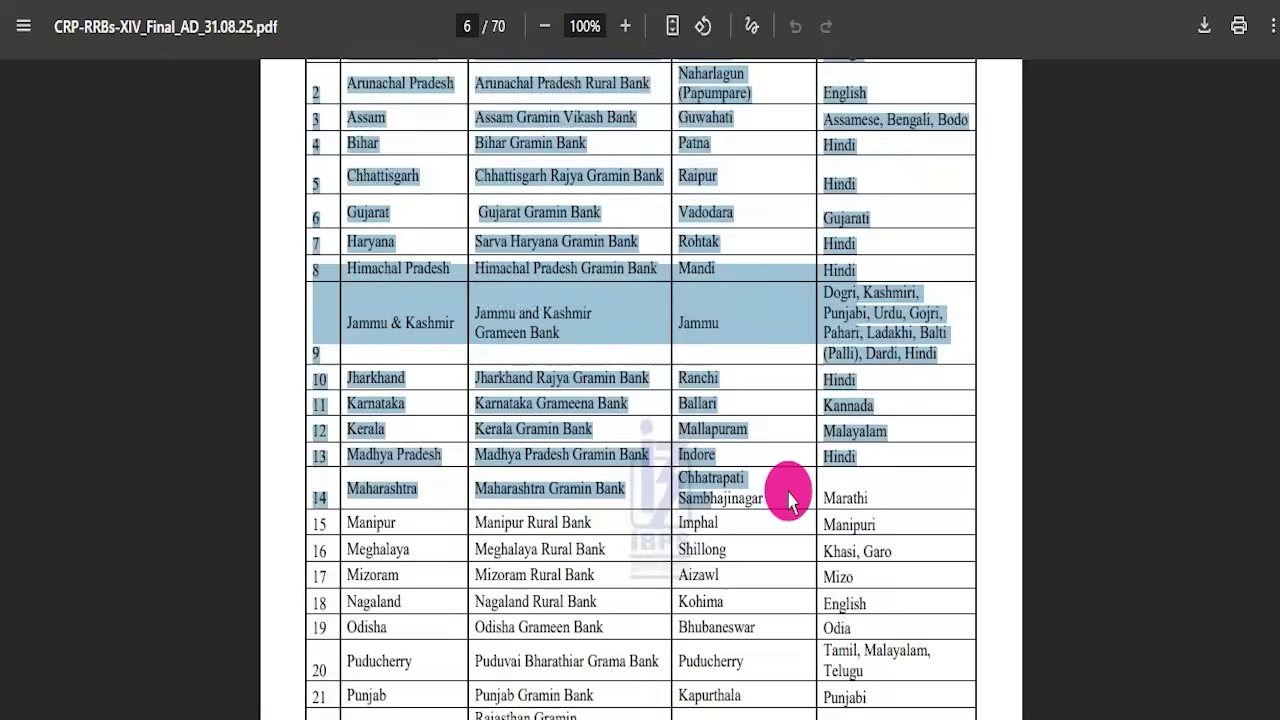
- Examine the nationality and age criteria and highlight the category rows of the age relaxation table
{"action": "scroll", "coordinate": [790, 504], "scroll_direction": "down", "scroll_amount": 4}
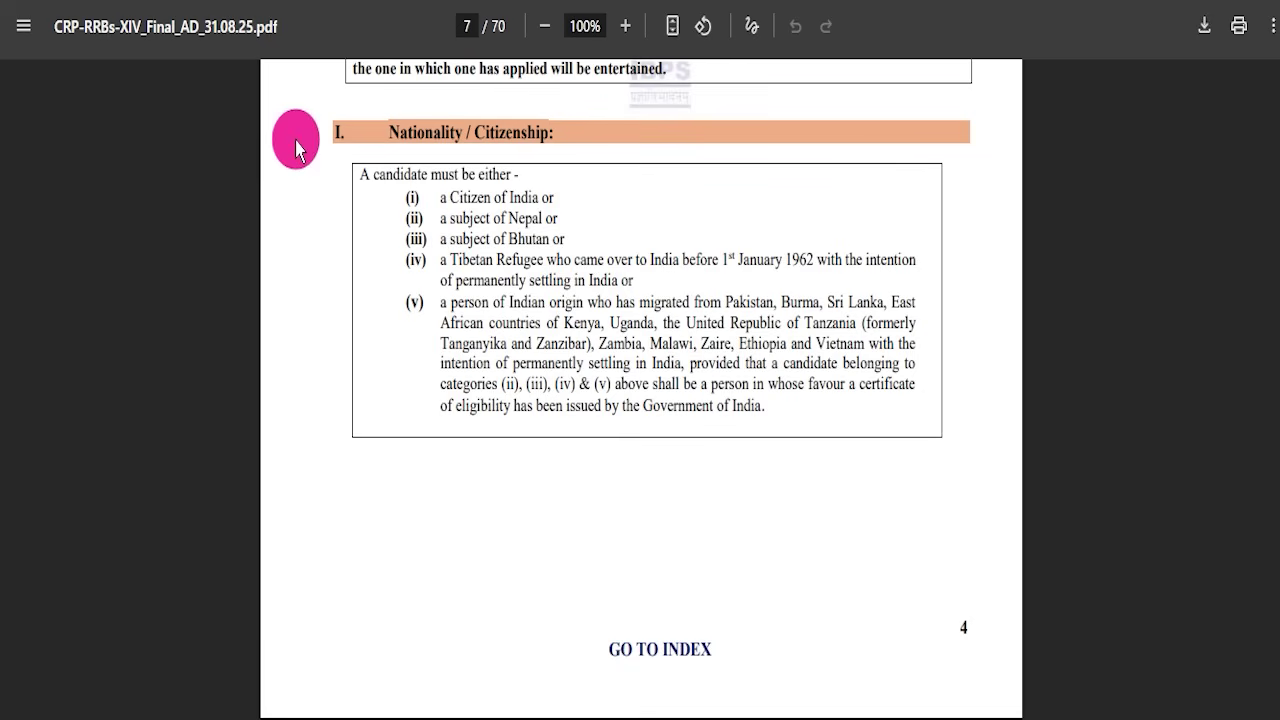
{"action": "scroll", "coordinate": [543, 204], "scroll_direction": "down", "scroll_amount": 10}
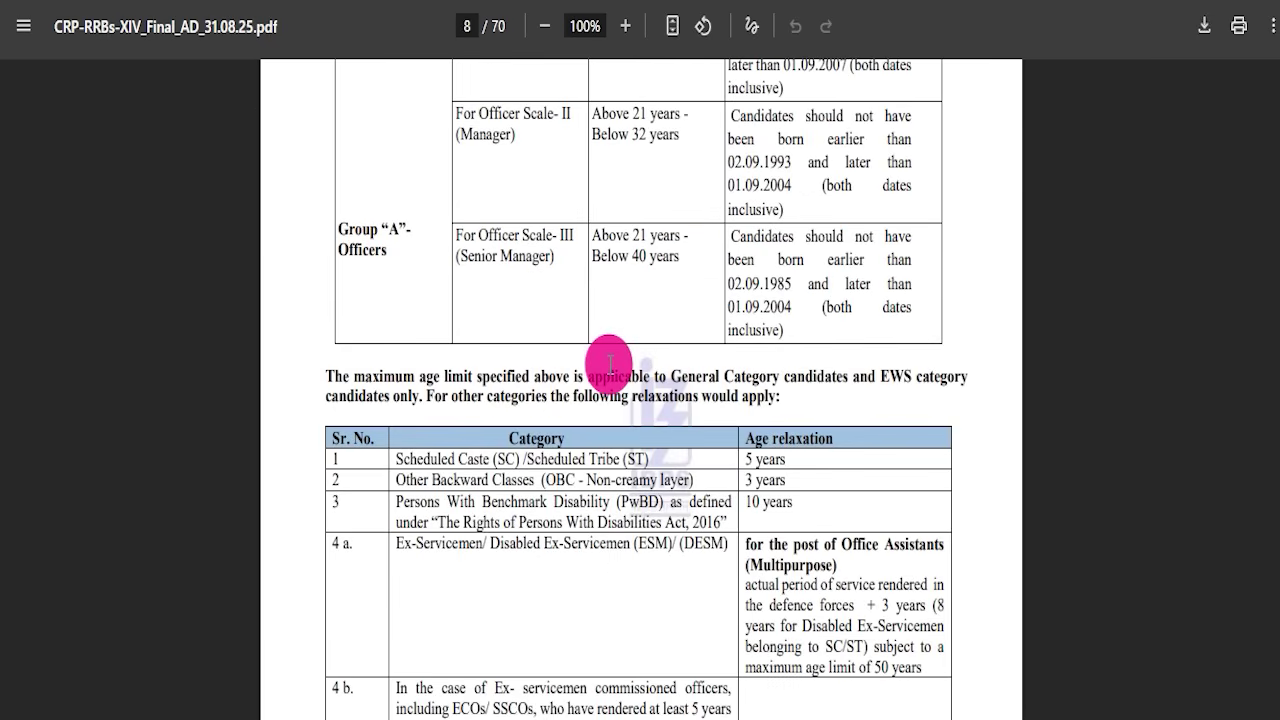
{"action": "scroll", "coordinate": [615, 375], "scroll_direction": "down", "scroll_amount": 4}
{"action": "scroll", "coordinate": [454, 233], "scroll_direction": "up", "scroll_amount": 1}
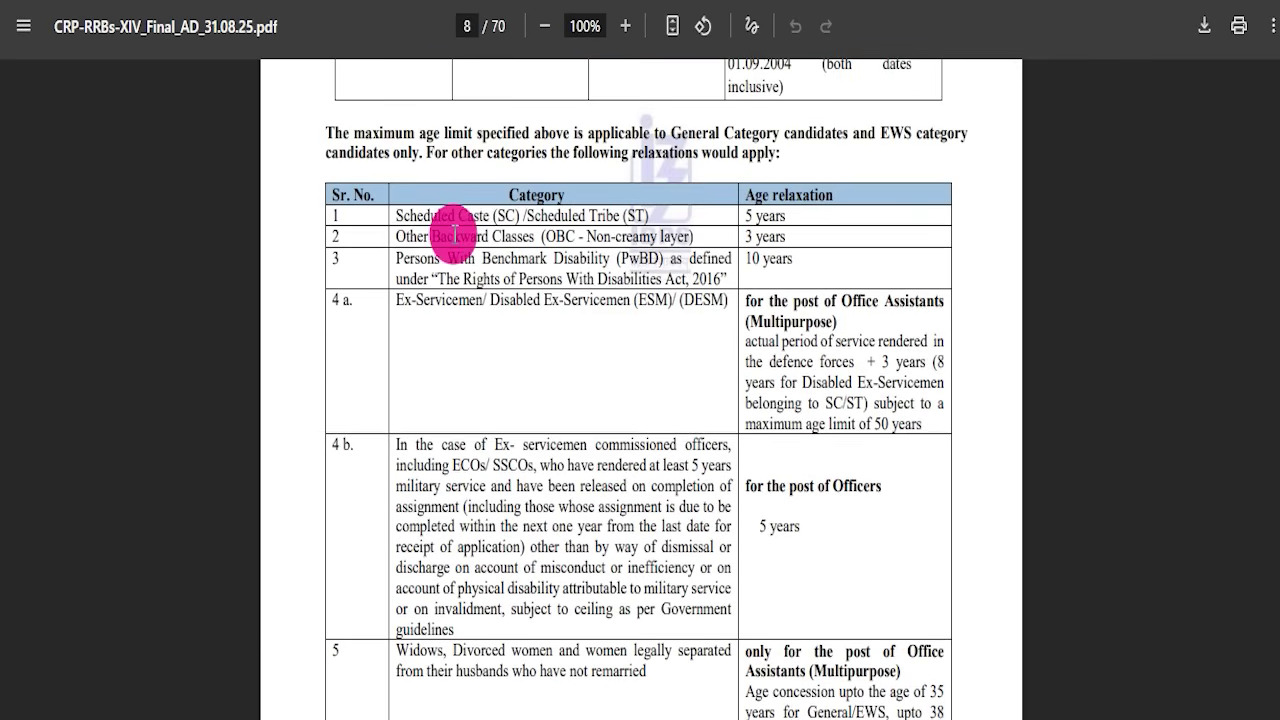
{"action": "left_click_drag", "start_coordinate": [800, 228], "coordinate": [809, 537]}
- Examine the relaxation notes, disability categories, scribe rules, EWS criteria, application fees and online examination structure
{"action": "scroll", "coordinate": [623, 506], "scroll_direction": "down", "scroll_amount": 18}
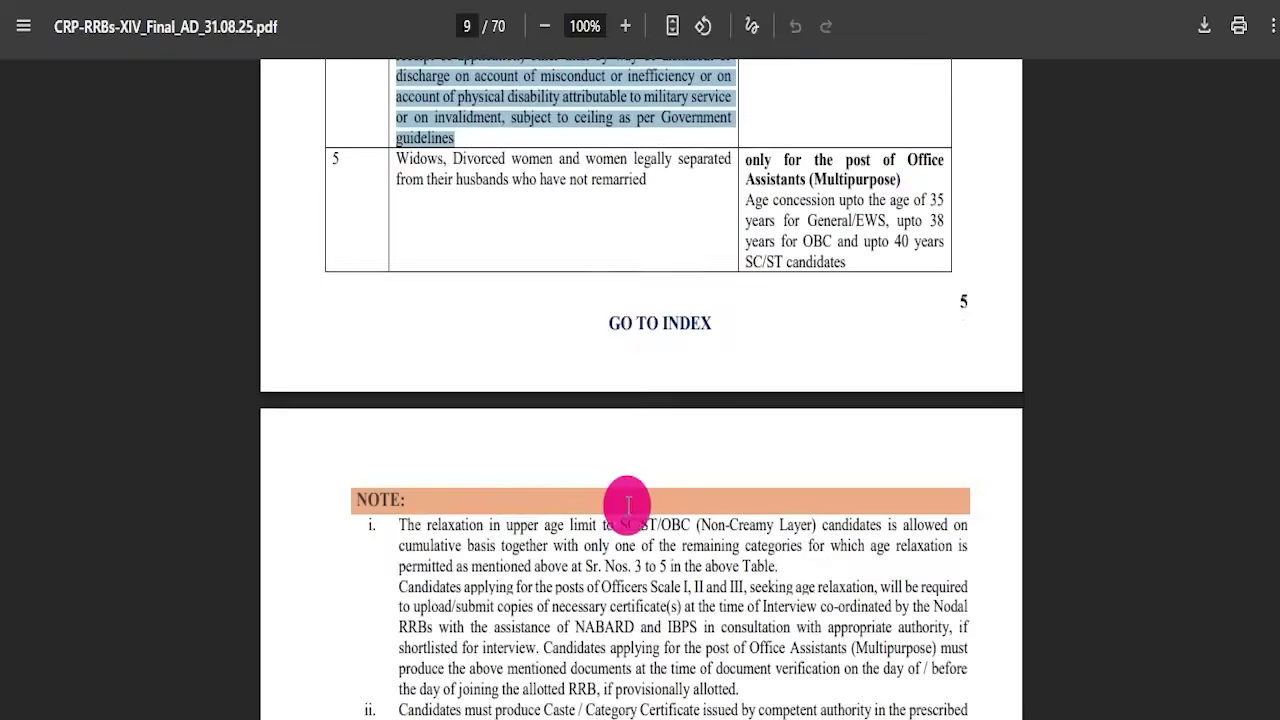
{"action": "scroll", "coordinate": [722, 505], "scroll_direction": "down", "scroll_amount": 15}
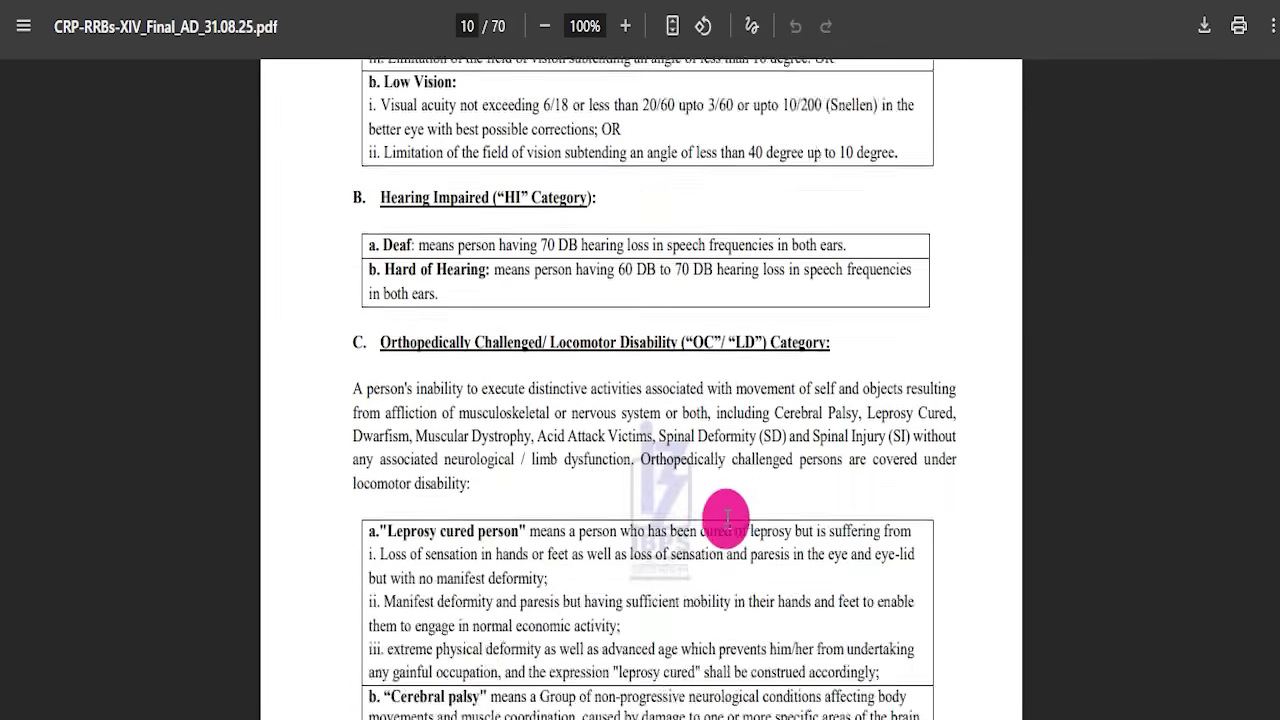
{"action": "scroll", "coordinate": [725, 528], "scroll_direction": "down", "scroll_amount": 5}
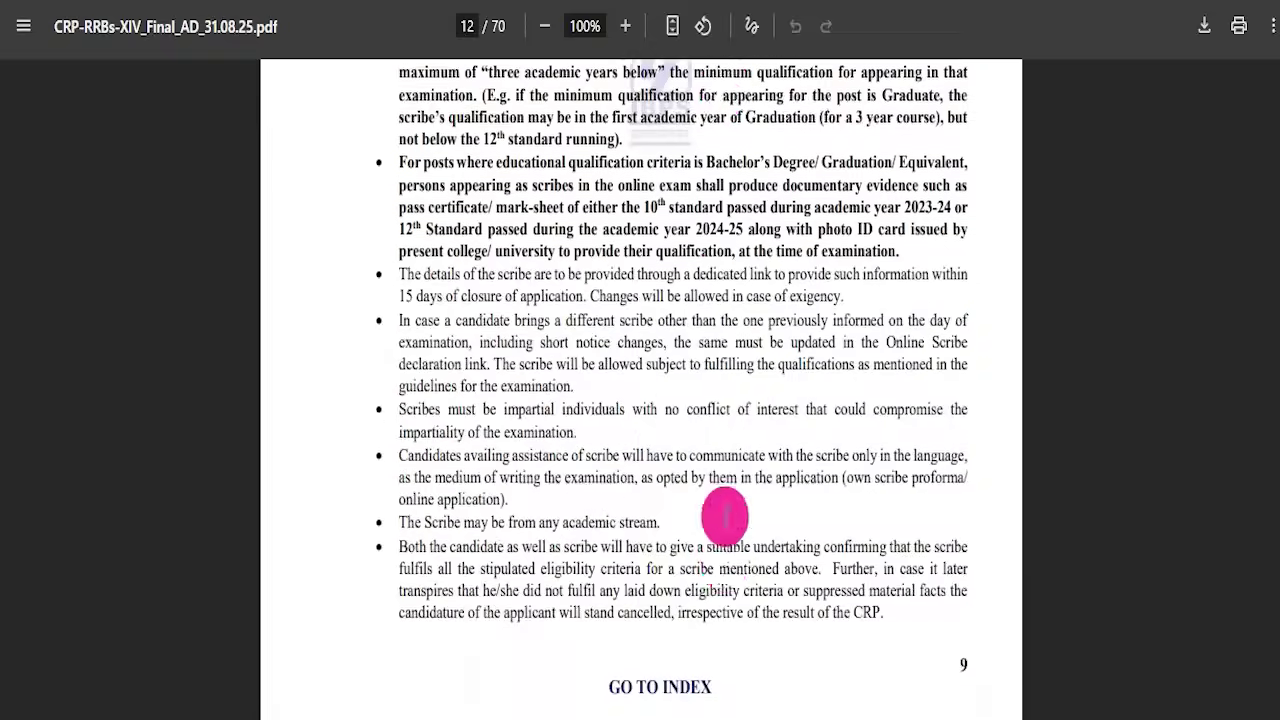
{"action": "scroll", "coordinate": [729, 553], "scroll_direction": "down", "scroll_amount": 20}
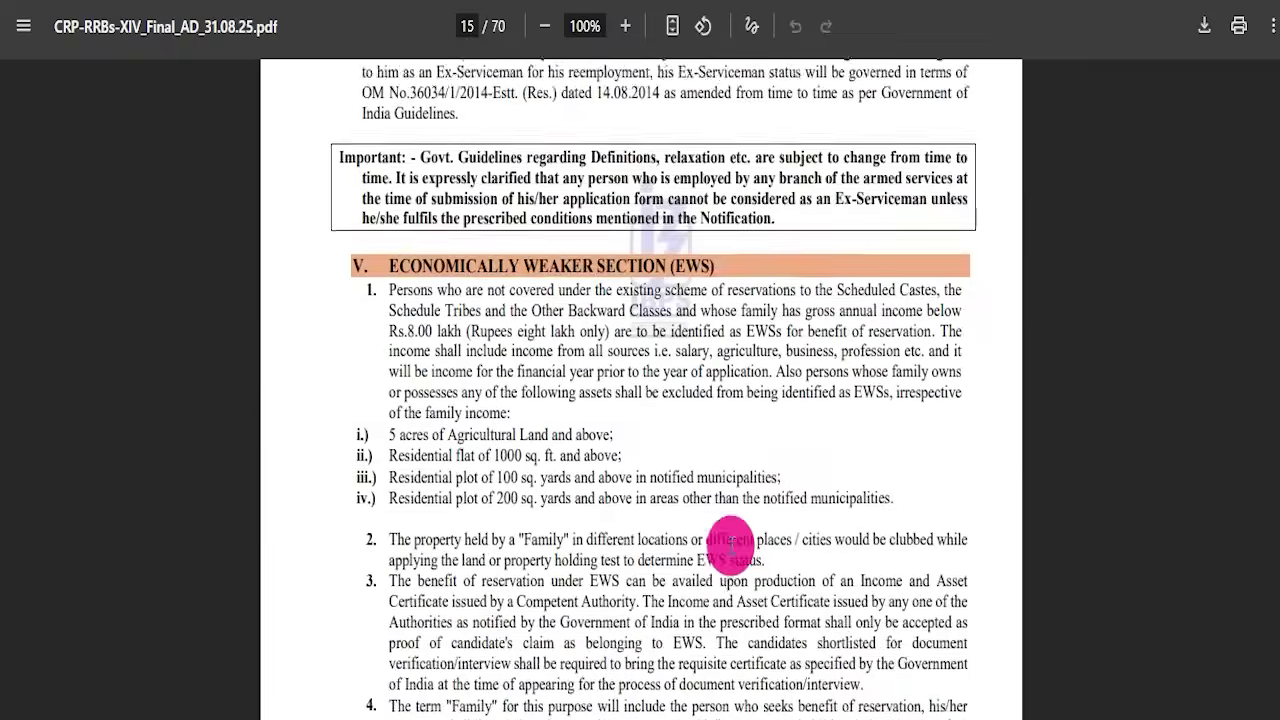
{"action": "scroll", "coordinate": [729, 553], "scroll_direction": "down", "scroll_amount": 20}
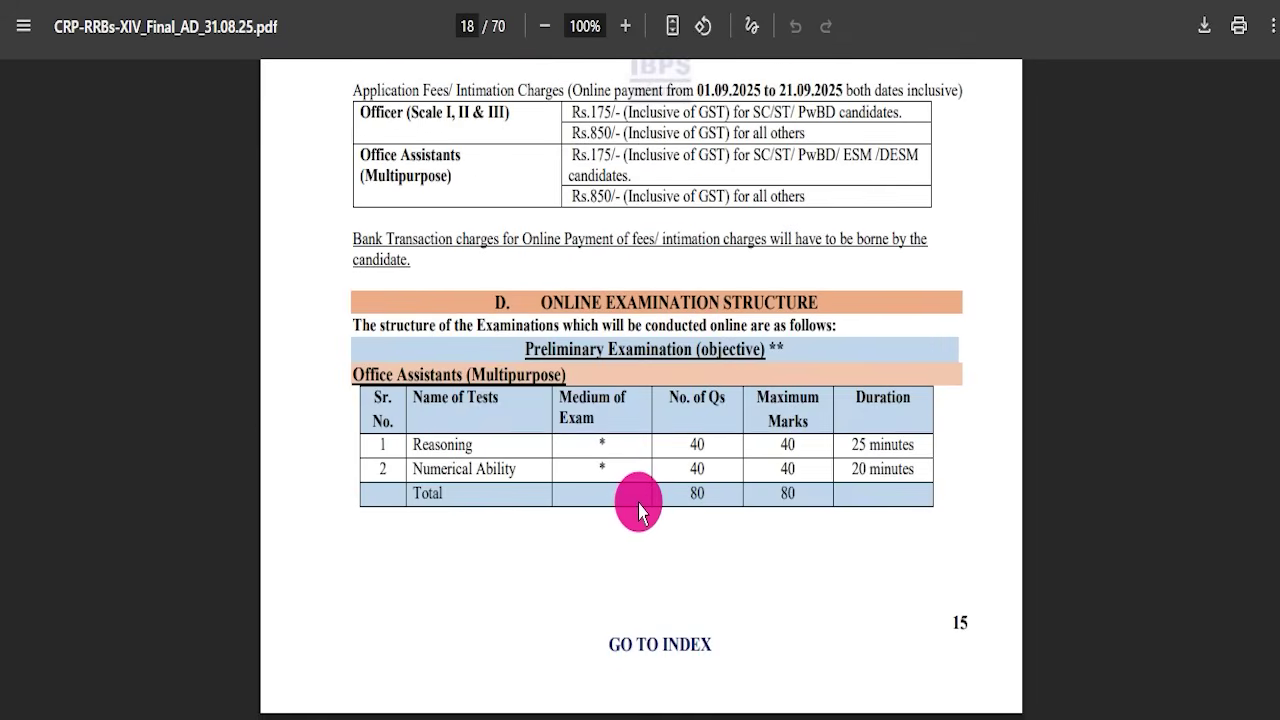
- Skim the pages after the examination structure, including the call letter rules, up to the Office Assistants vacancies in Annexure I
{"action": "scroll", "coordinate": [640, 510], "scroll_direction": "down", "scroll_amount": 20}
{"action": "scroll", "coordinate": [533, 492], "scroll_direction": "down", "scroll_amount": 20}
{"action": "scroll", "coordinate": [535, 505], "scroll_direction": "down", "scroll_amount": 20}
{"action": "scroll", "coordinate": [585, 490], "scroll_direction": "down", "scroll_amount": 20}
{"action": "scroll", "coordinate": [577, 494], "scroll_direction": "down", "scroll_amount": 20}
{"action": "scroll", "coordinate": [577, 497], "scroll_direction": "down", "scroll_amount": 20}
{"action": "scroll", "coordinate": [577, 497], "scroll_direction": "up", "scroll_amount": 15}
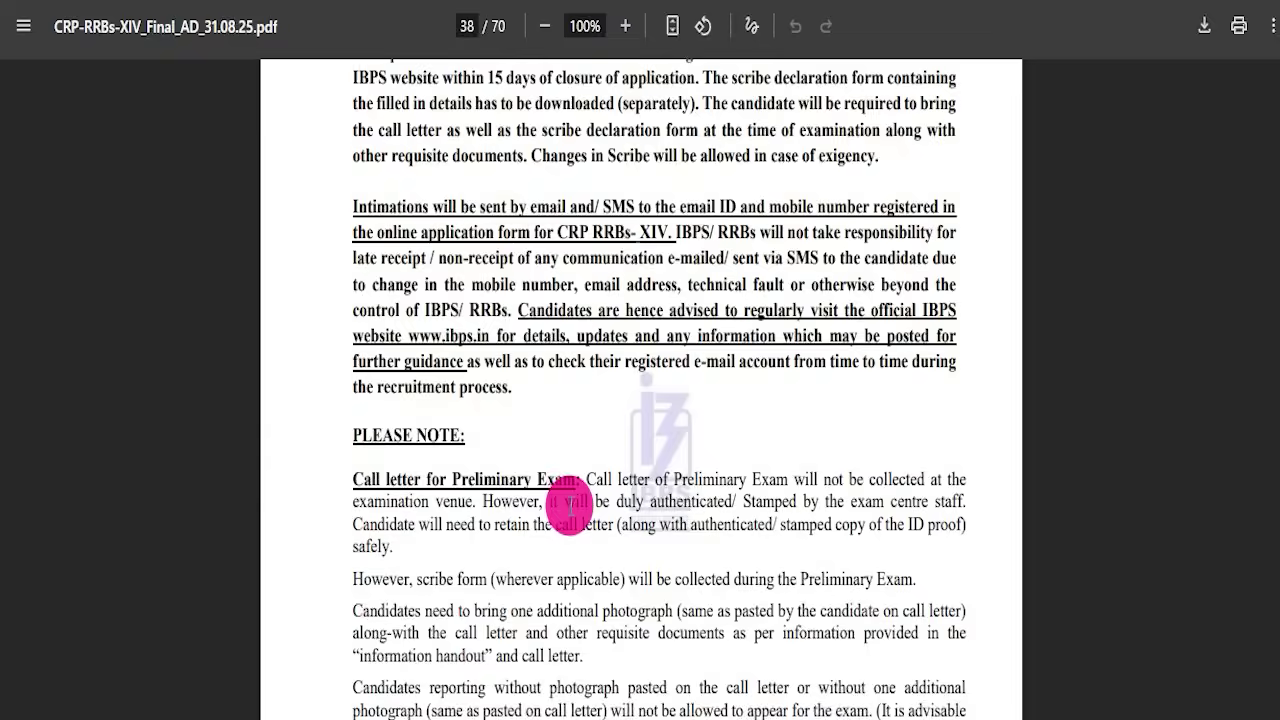
{"action": "scroll", "coordinate": [573, 515], "scroll_direction": "down", "scroll_amount": 8}
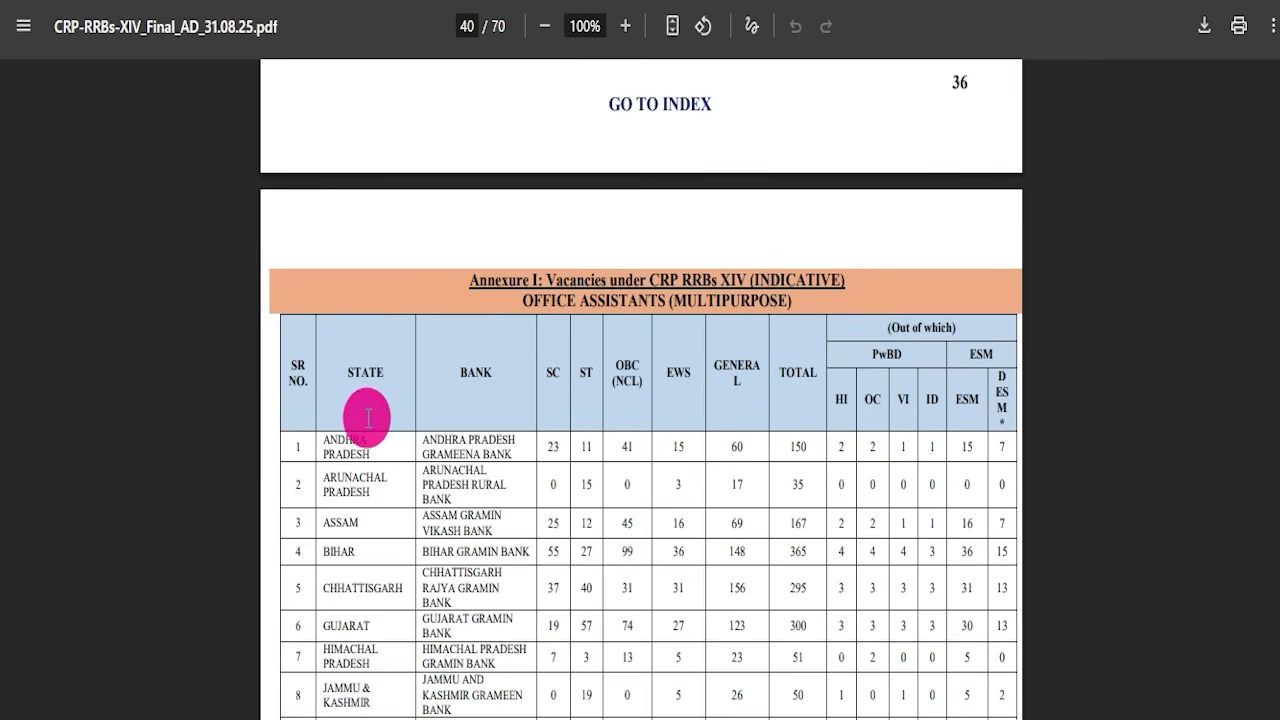
- Examine the bank-wise vacancy tables for the Officer Scale I and Scale II posts
{"action": "scroll", "coordinate": [512, 463], "scroll_direction": "down", "scroll_amount": 18}
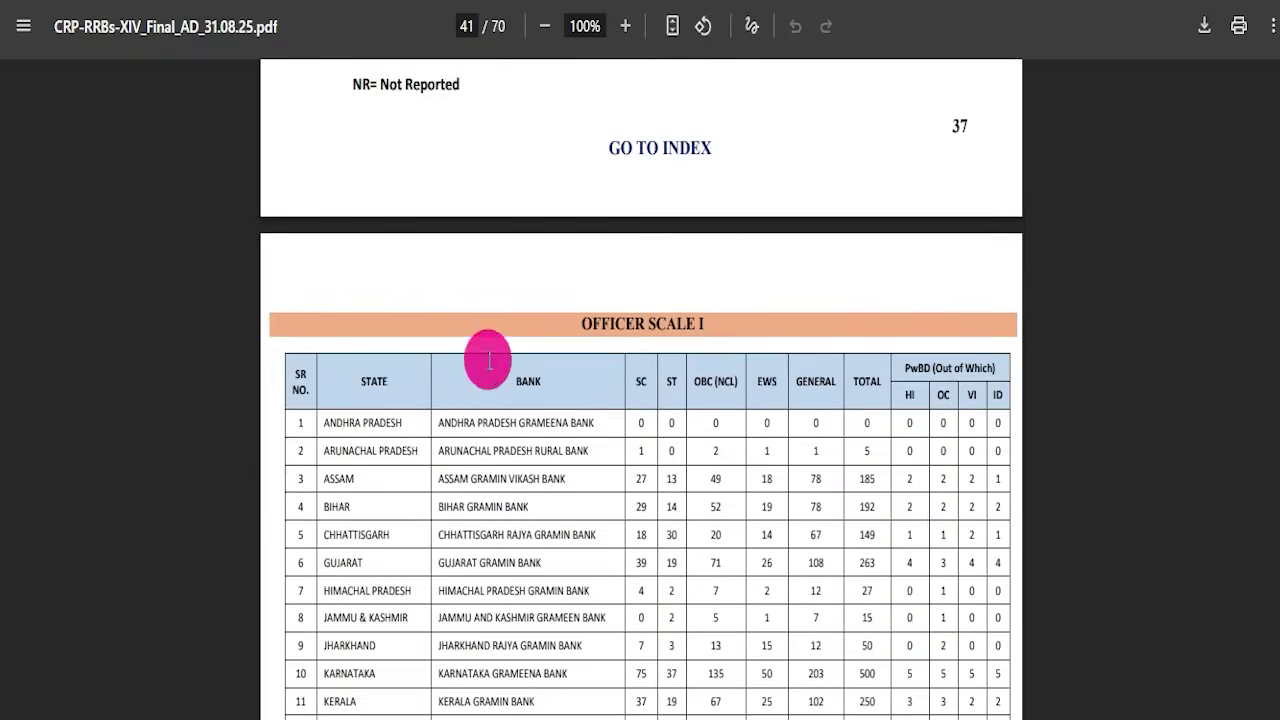
{"action": "scroll", "coordinate": [527, 373], "scroll_direction": "down", "scroll_amount": 20}
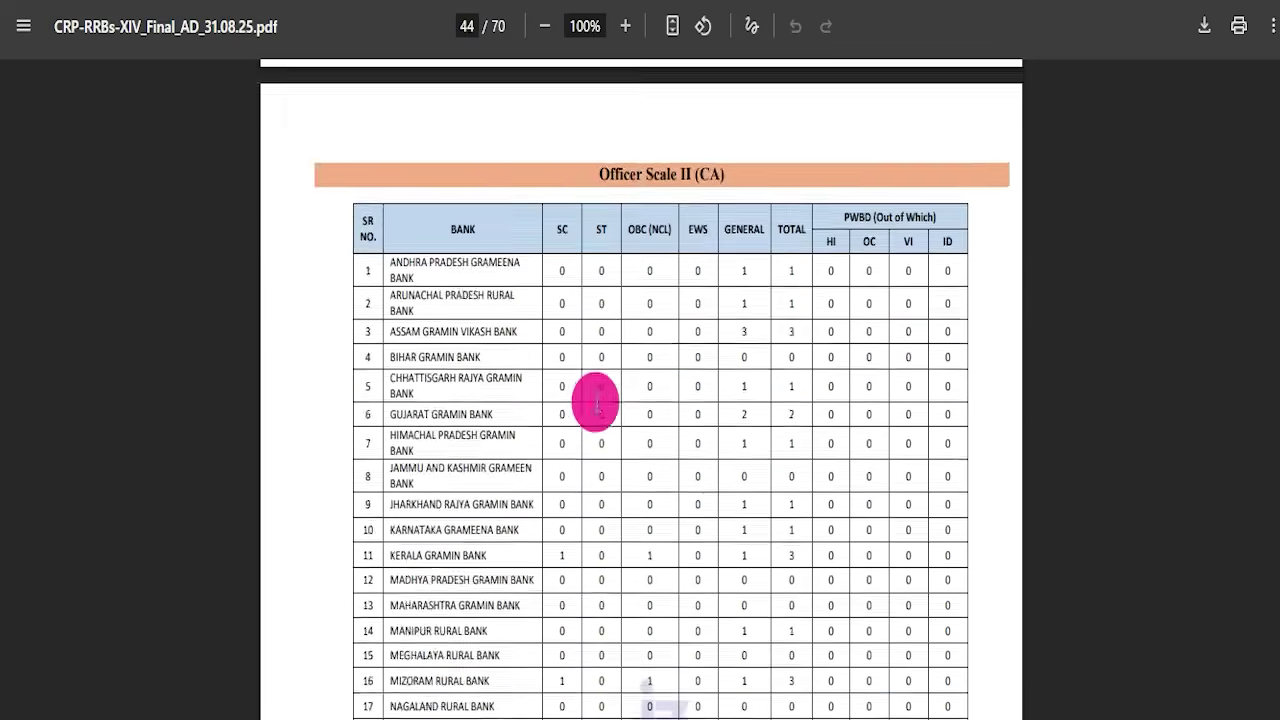
{"action": "scroll", "coordinate": [583, 440], "scroll_direction": "down", "scroll_amount": 20}
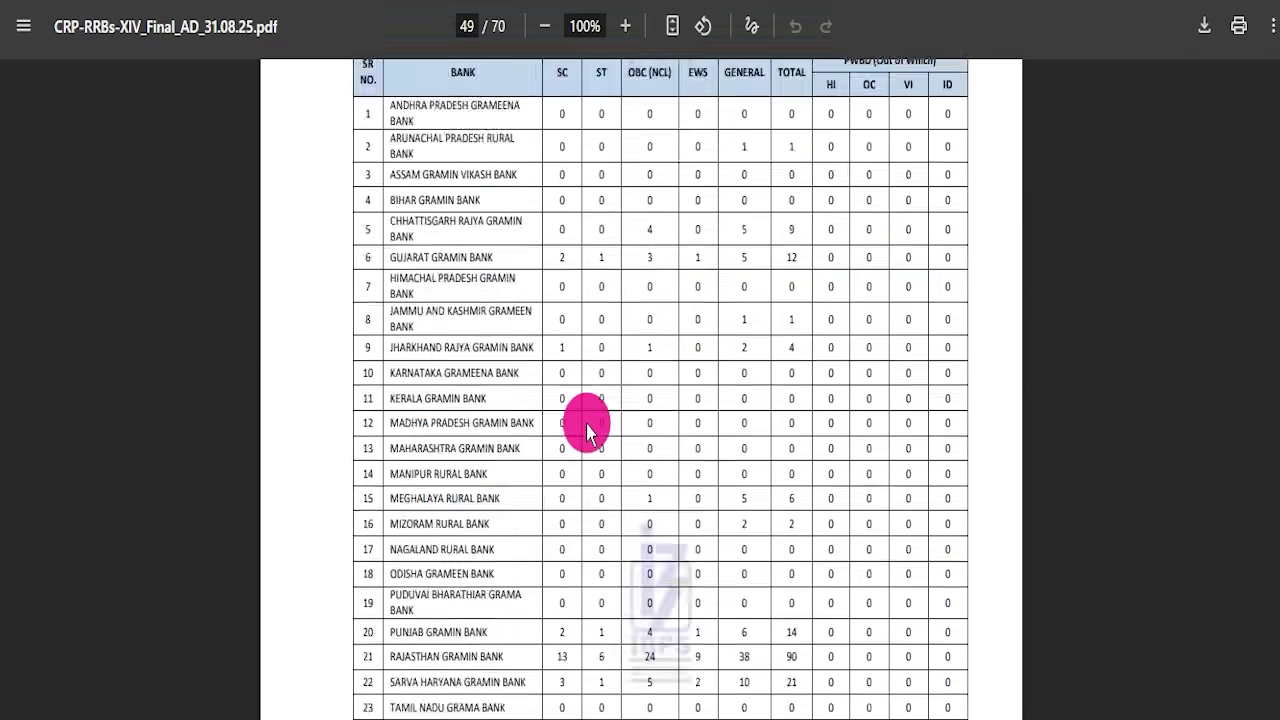
- Review the Annexure III document upload guidelines and highlight the Left Thumb Impression and Hand-written declaration Image headings
{"action": "scroll", "coordinate": [587, 425], "scroll_direction": "down", "scroll_amount": 20}
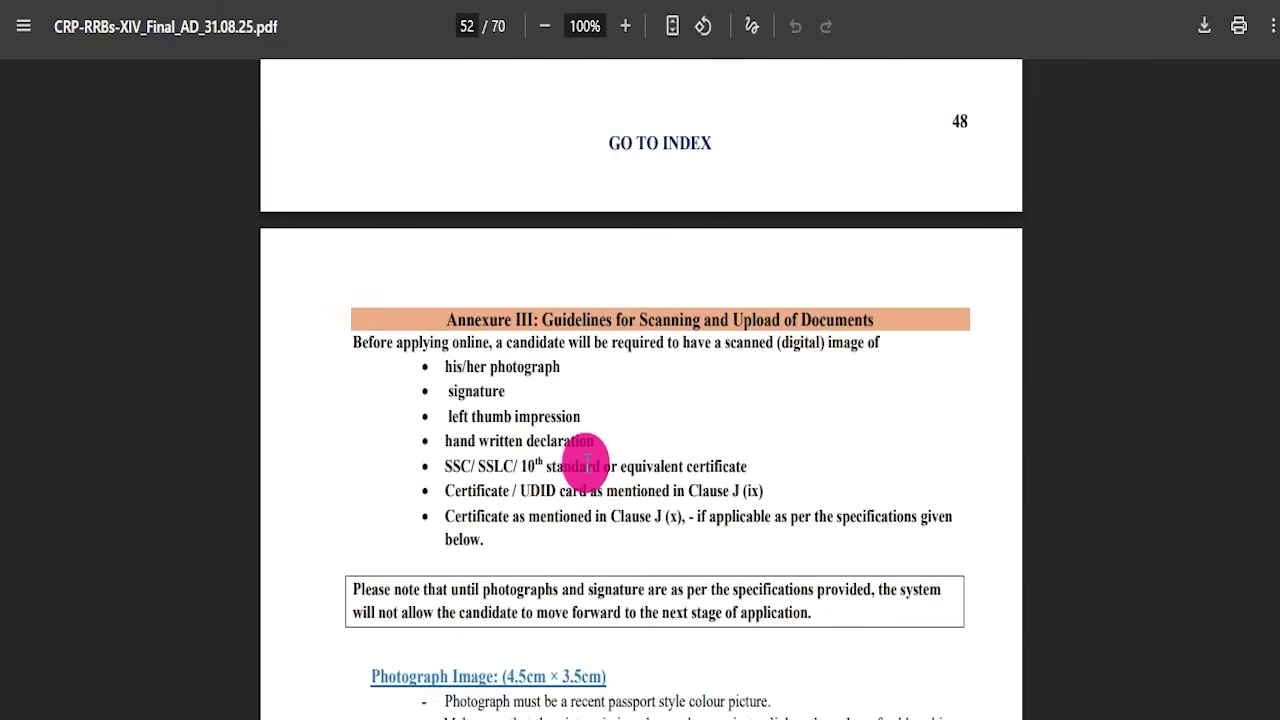
{"action": "scroll", "coordinate": [584, 452], "scroll_direction": "down", "scroll_amount": 20}
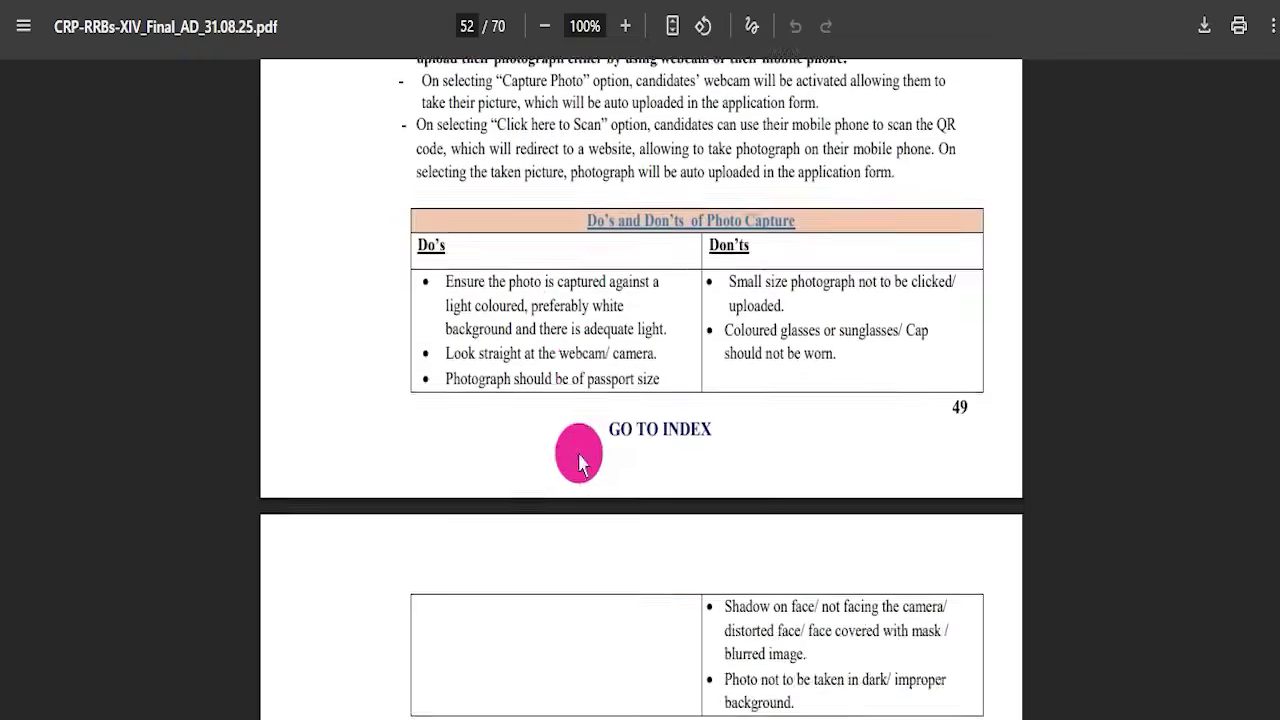
{"action": "scroll", "coordinate": [575, 432], "scroll_direction": "up", "scroll_amount": 2}
{"action": "scroll", "coordinate": [470, 310], "scroll_direction": "down", "scroll_amount": 2}
{"action": "left_click_drag", "start_coordinate": [354, 190], "coordinate": [512, 190]}
{"action": "left_click_drag", "start_coordinate": [350, 520], "coordinate": [660, 552]}
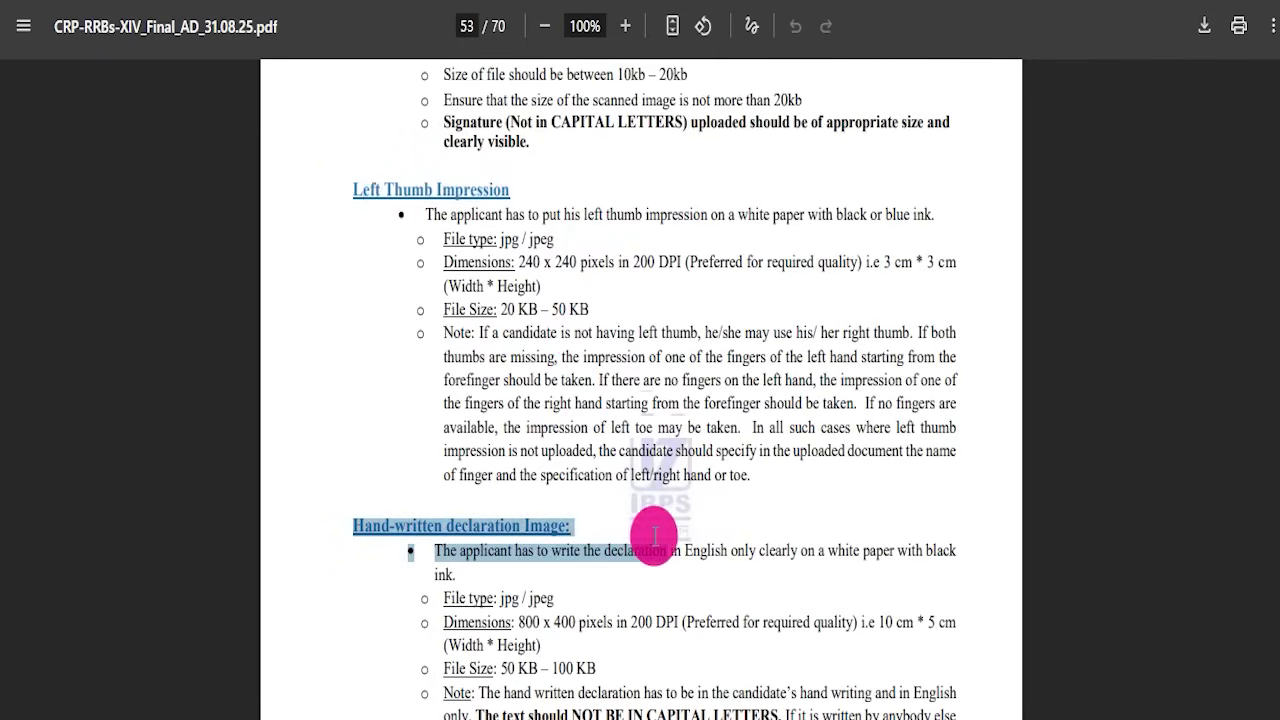
- Skim the upload notes and the certificate formats such as Form-EWS, and return to the recruitment page's Important Links
{"action": "scroll", "coordinate": [814, 466], "scroll_direction": "down", "scroll_amount": 6}
{"action": "scroll", "coordinate": [505, 440], "scroll_direction": "down", "scroll_amount": 20}
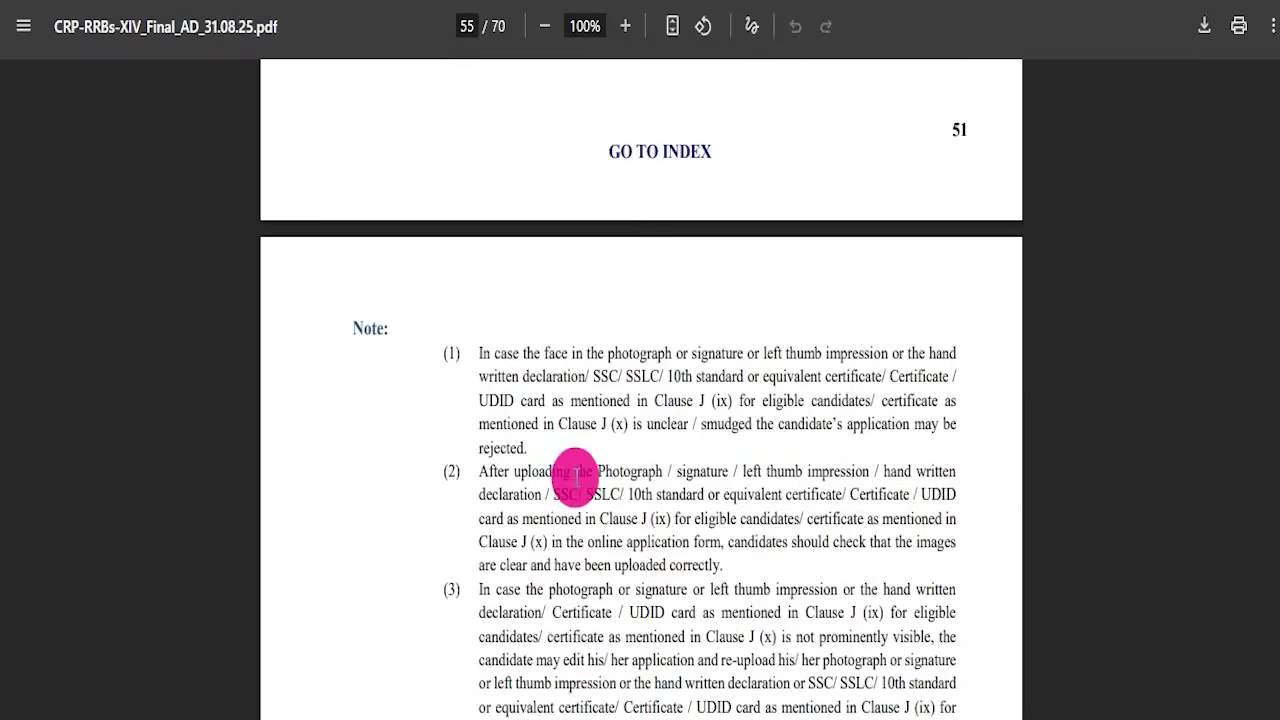
{"action": "scroll", "coordinate": [582, 488], "scroll_direction": "down", "scroll_amount": 20}
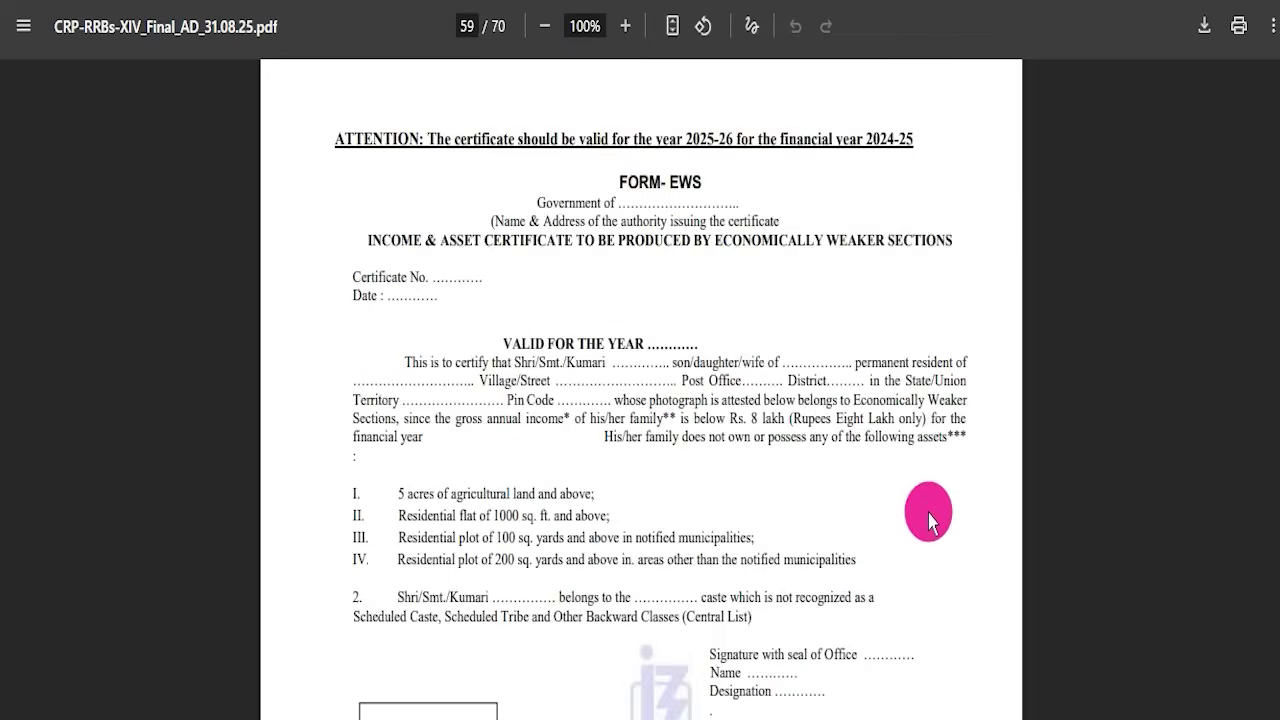
{"action": "mouse_move", "coordinate": [1275, 625]}
{"action": "left_mouse_down"}
{"action": "mouse_move", "coordinate": [1275, 700]}
{"action": "mouse_move", "coordinate": [1278, 62]}
{"action": "left_mouse_up"}
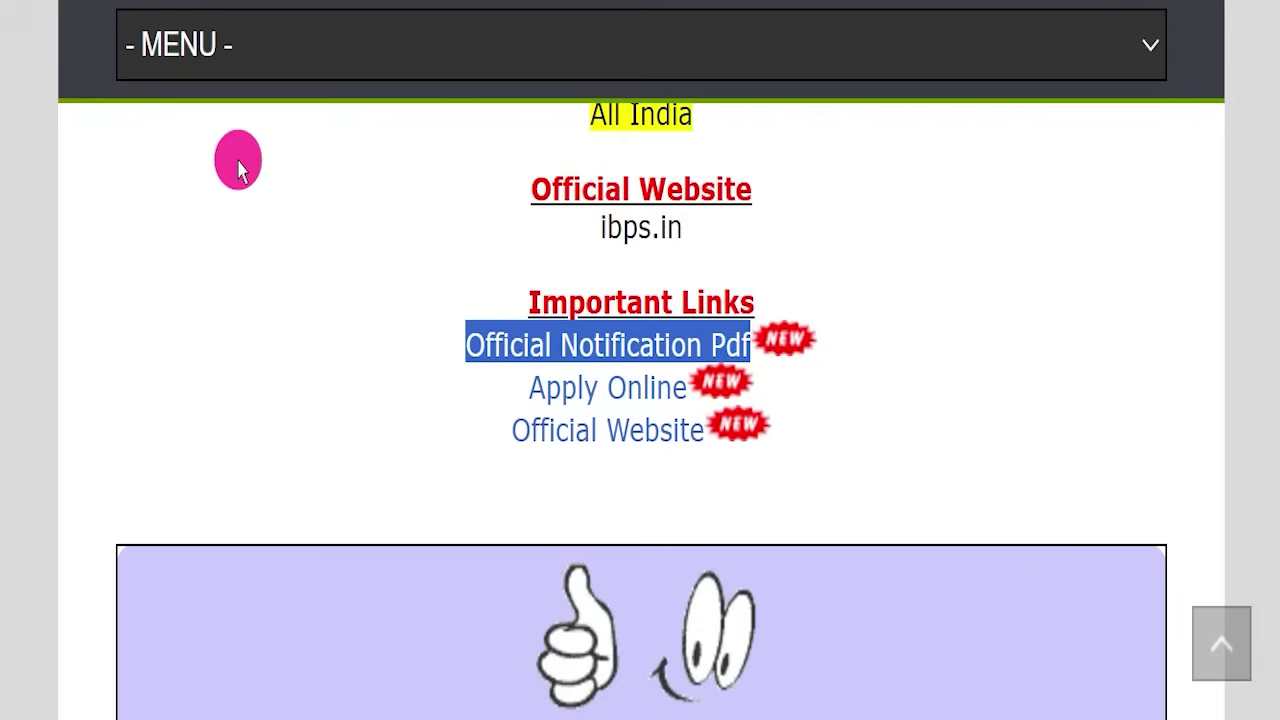
- Open the Apply Online page from Important Links and mark the Office Assistants and Officers Scale-I, II & III application entries
{"action": "left_click_drag", "start_coordinate": [525, 388], "coordinate": [690, 386]}
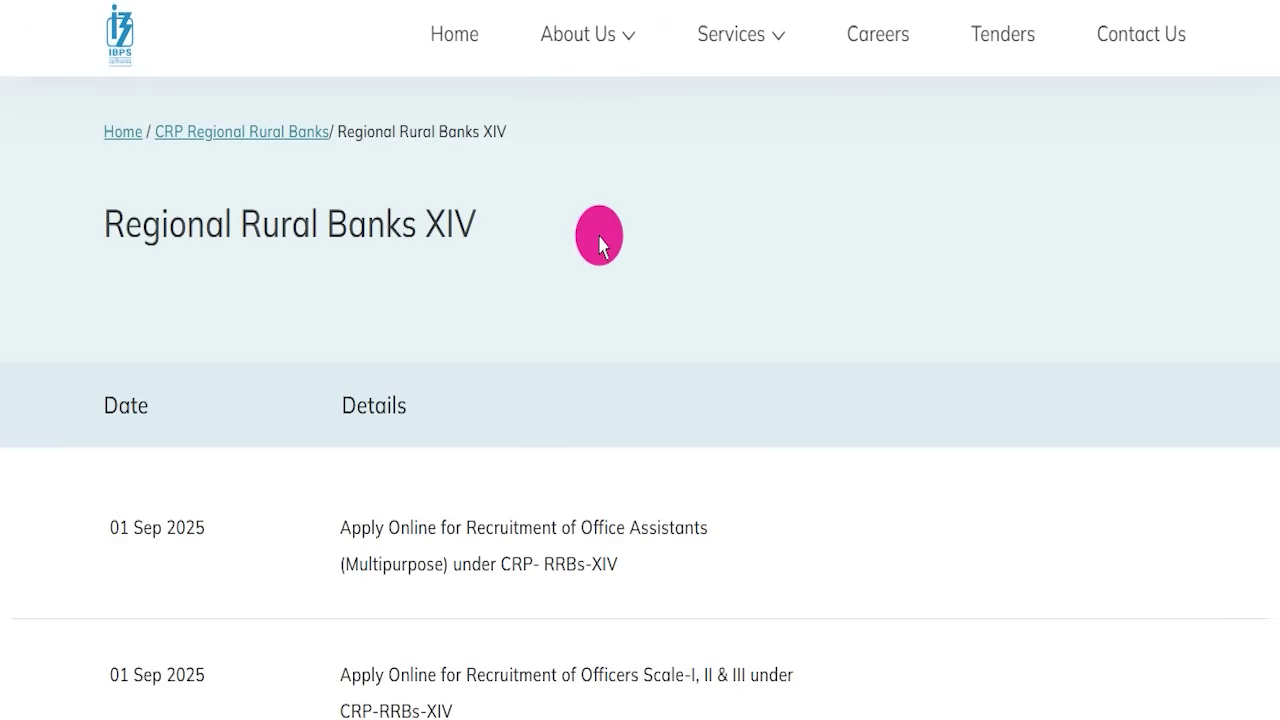
{"action": "scroll", "coordinate": [600, 245], "scroll_direction": "down", "scroll_amount": 5}
{"action": "scroll", "coordinate": [817, 294], "scroll_direction": "up", "scroll_amount": 2}
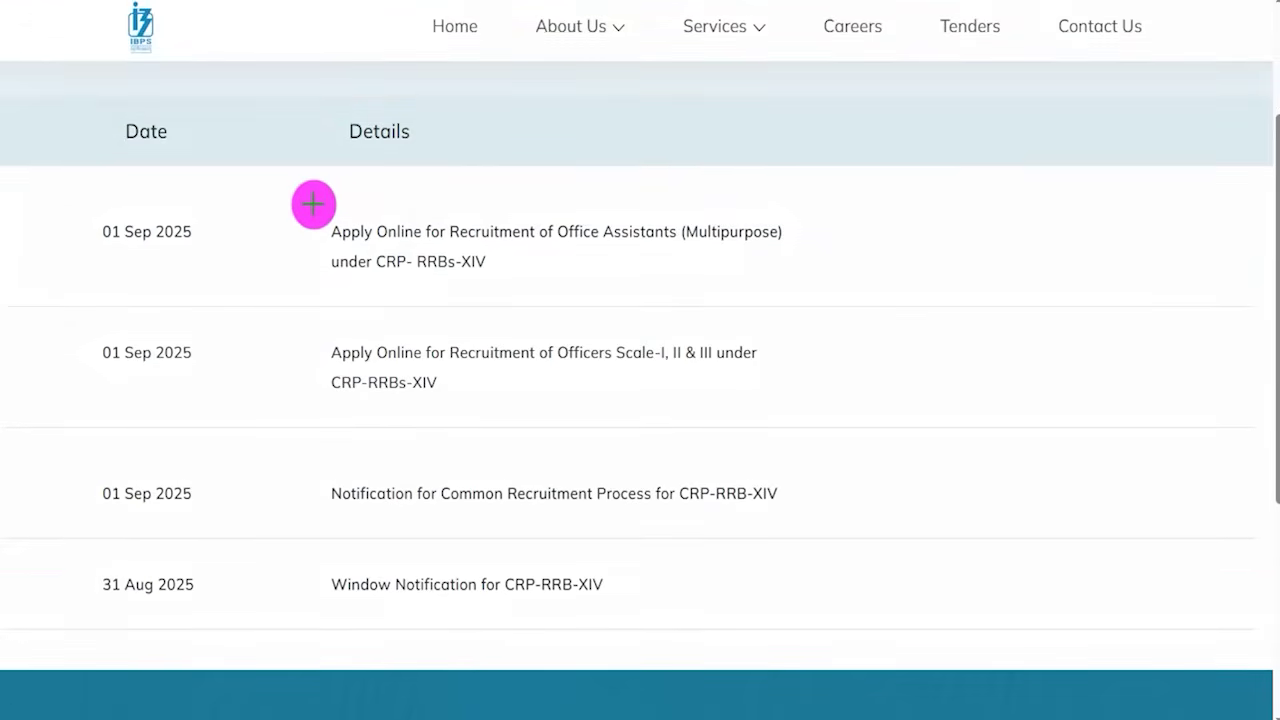
{"action": "left_click_drag", "start_coordinate": [310, 196], "coordinate": [829, 290]}
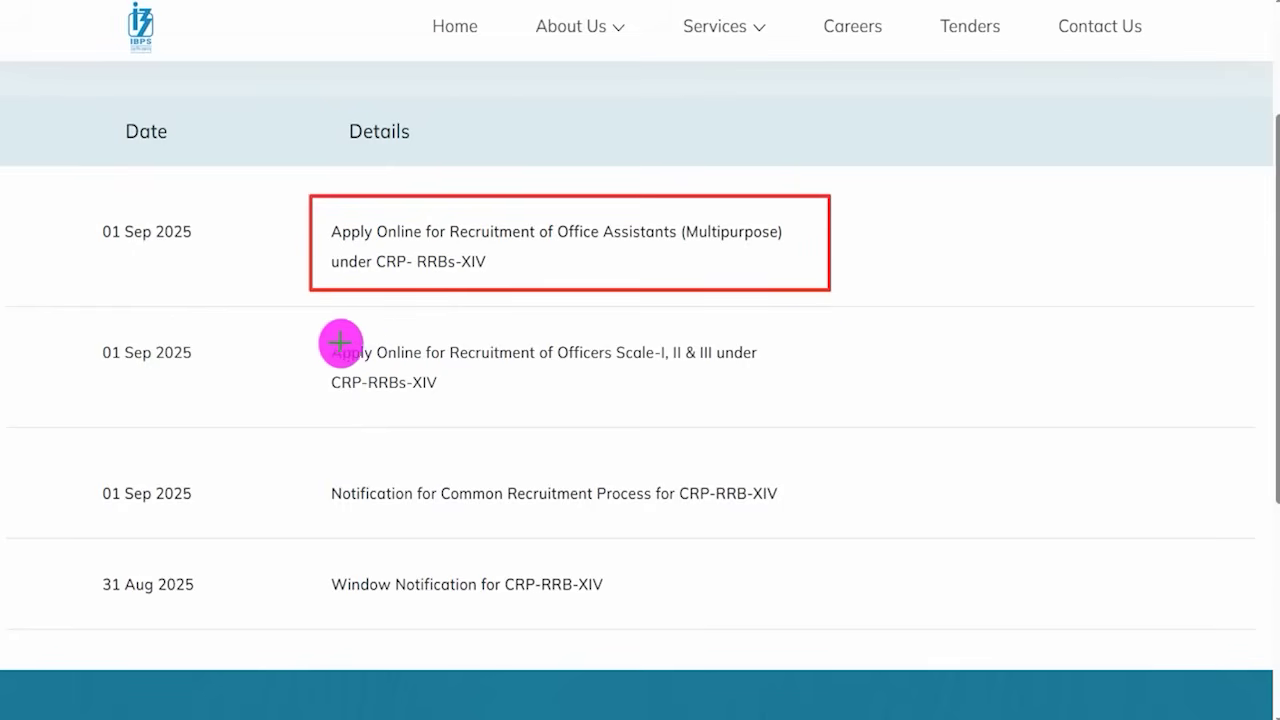
{"action": "mouse_move", "coordinate": [304, 324]}
{"action": "left_mouse_down"}
{"action": "mouse_move", "coordinate": [771, 383]}
{"action": "mouse_move", "coordinate": [800, 415]}
{"action": "left_mouse_up"}
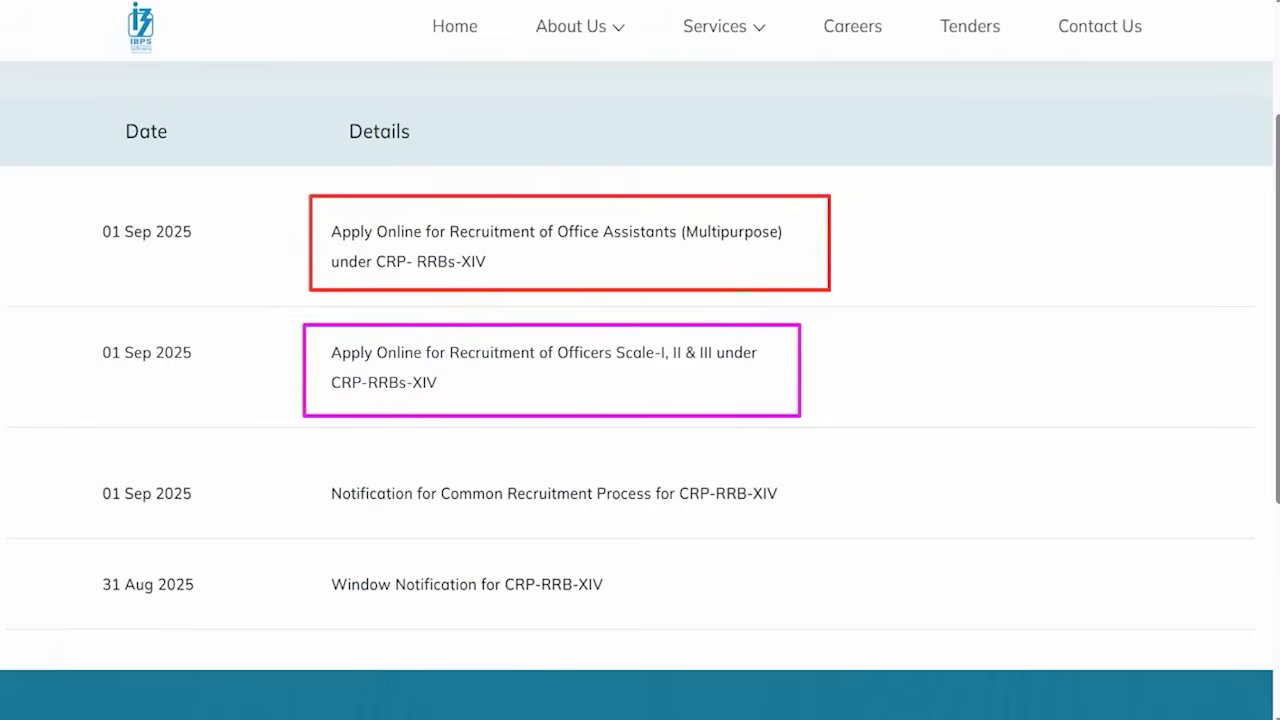
{"action": "left_click_drag", "start_coordinate": [797, 238], "coordinate": [841, 185]}
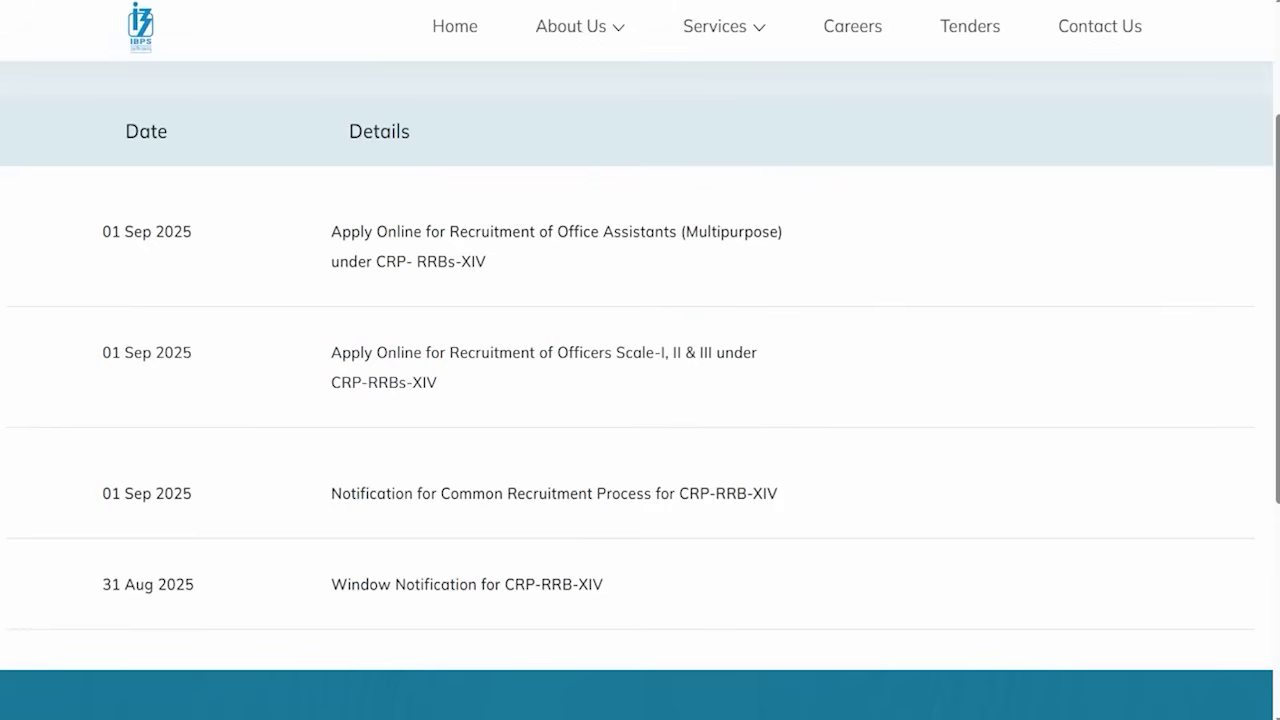
- Open the Office Assistants (Multipurpose) application portal, outline the login for already registered candidates, and bring up its login form
{"action": "left_click", "coordinate": [497, 238]}
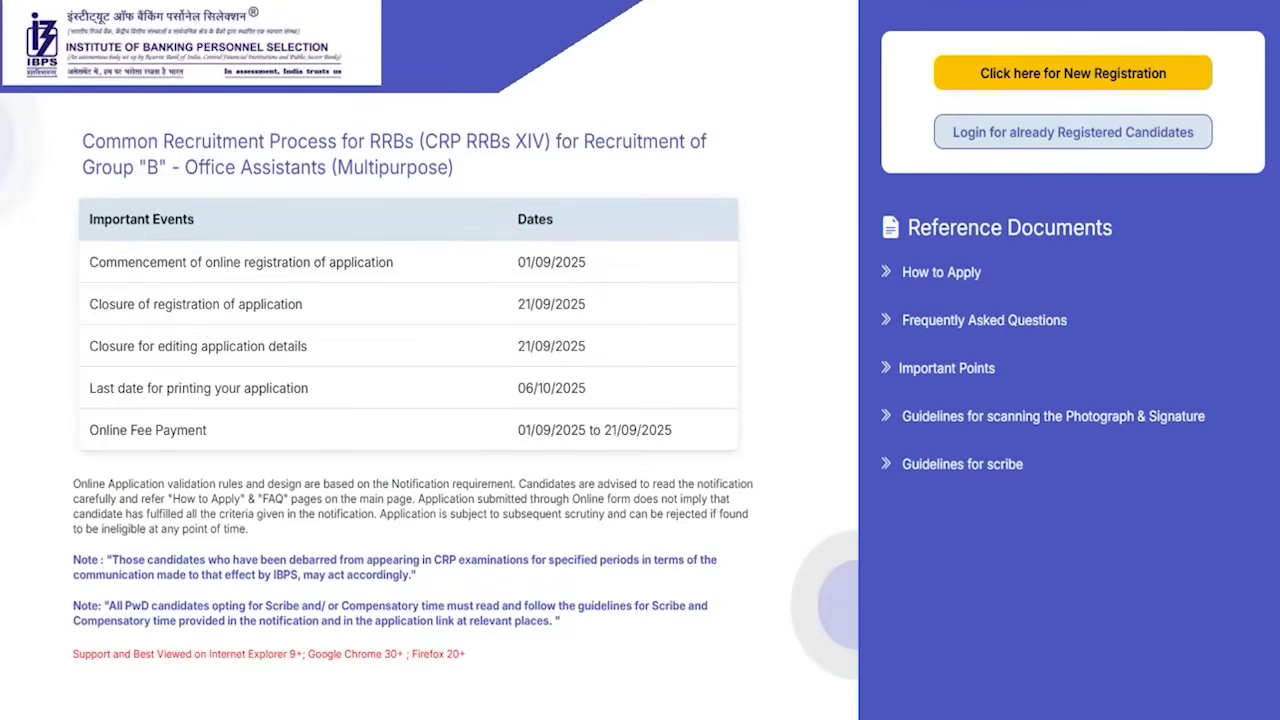
{"action": "left_click_drag", "start_coordinate": [907, 105], "coordinate": [1222, 161]}
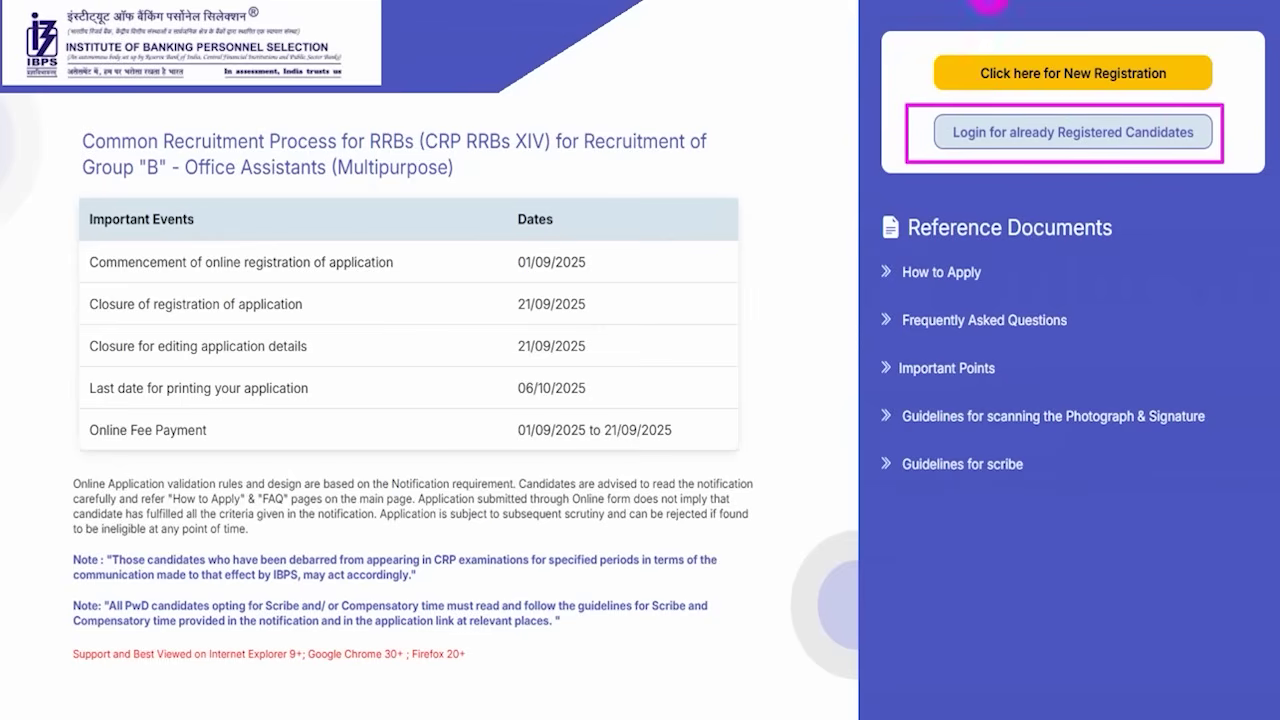
{"action": "left_click", "coordinate": [1046, 137]}
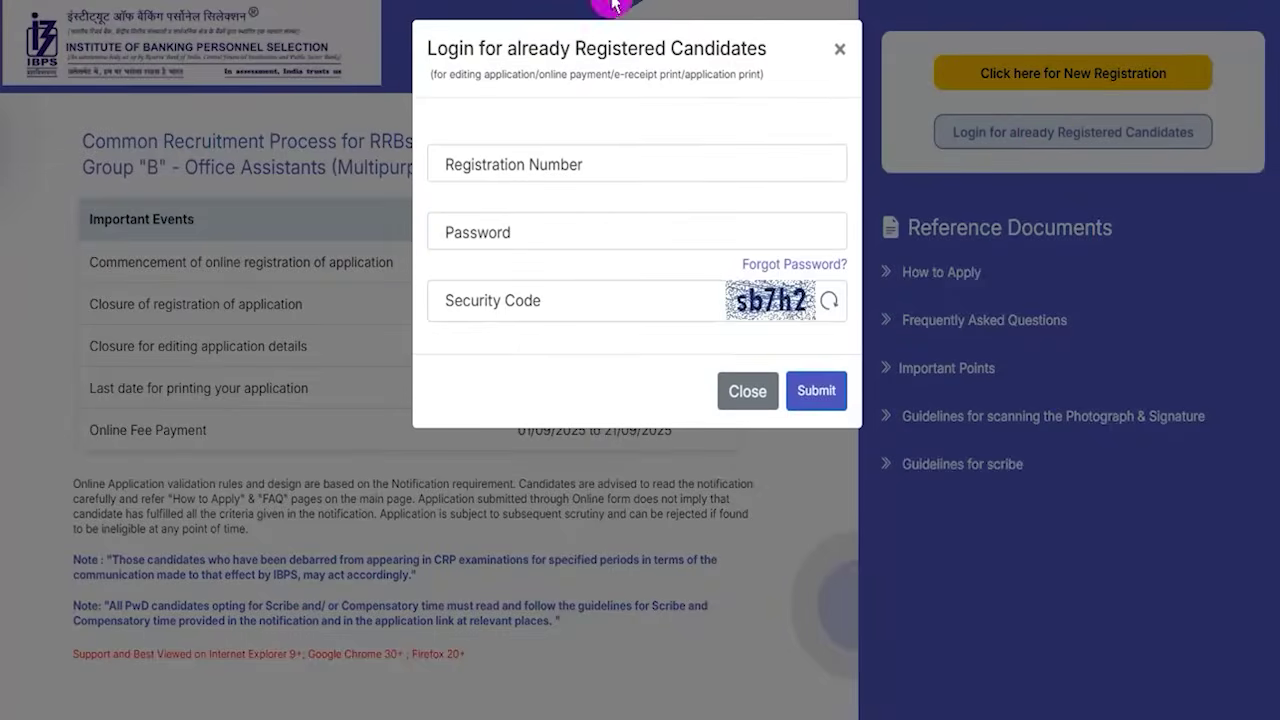
- Mark the Registration Number, Password and Security Code fields, point an arrow at Submit, and close the login form
{"action": "left_click_drag", "start_coordinate": [662, 160], "coordinate": [721, 113]}
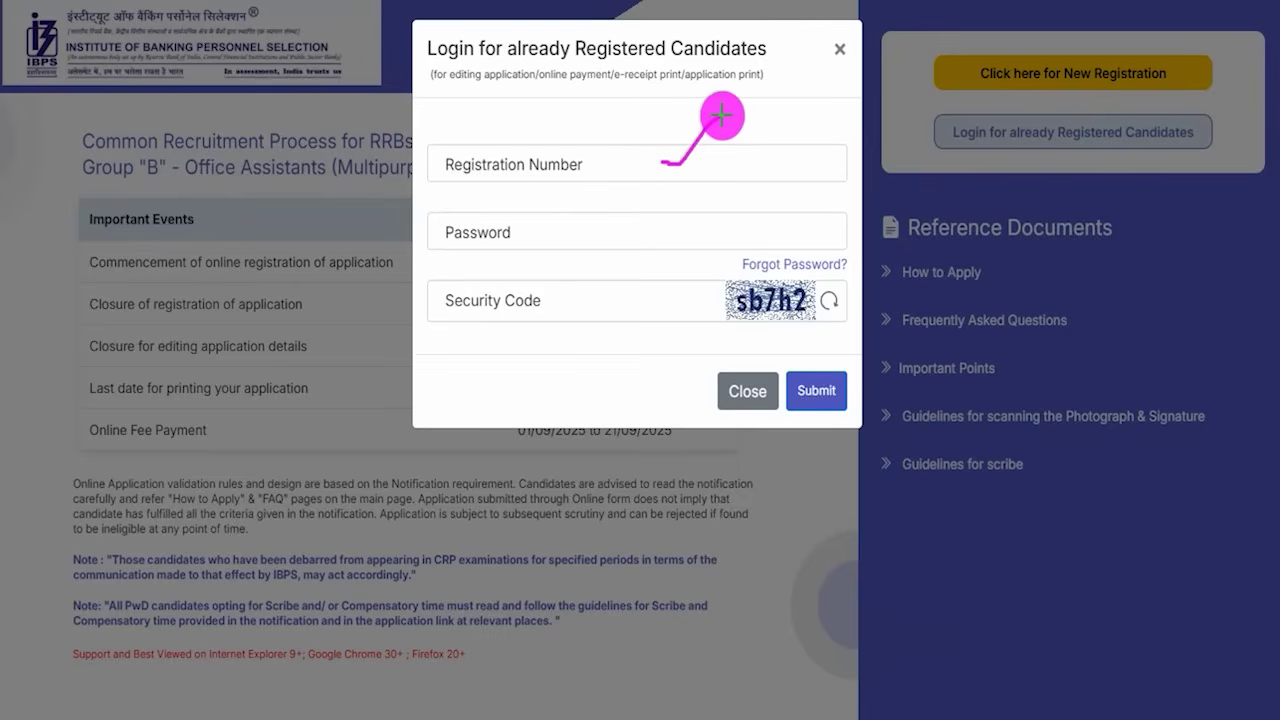
{"action": "left_click_drag", "start_coordinate": [674, 224], "coordinate": [716, 192]}
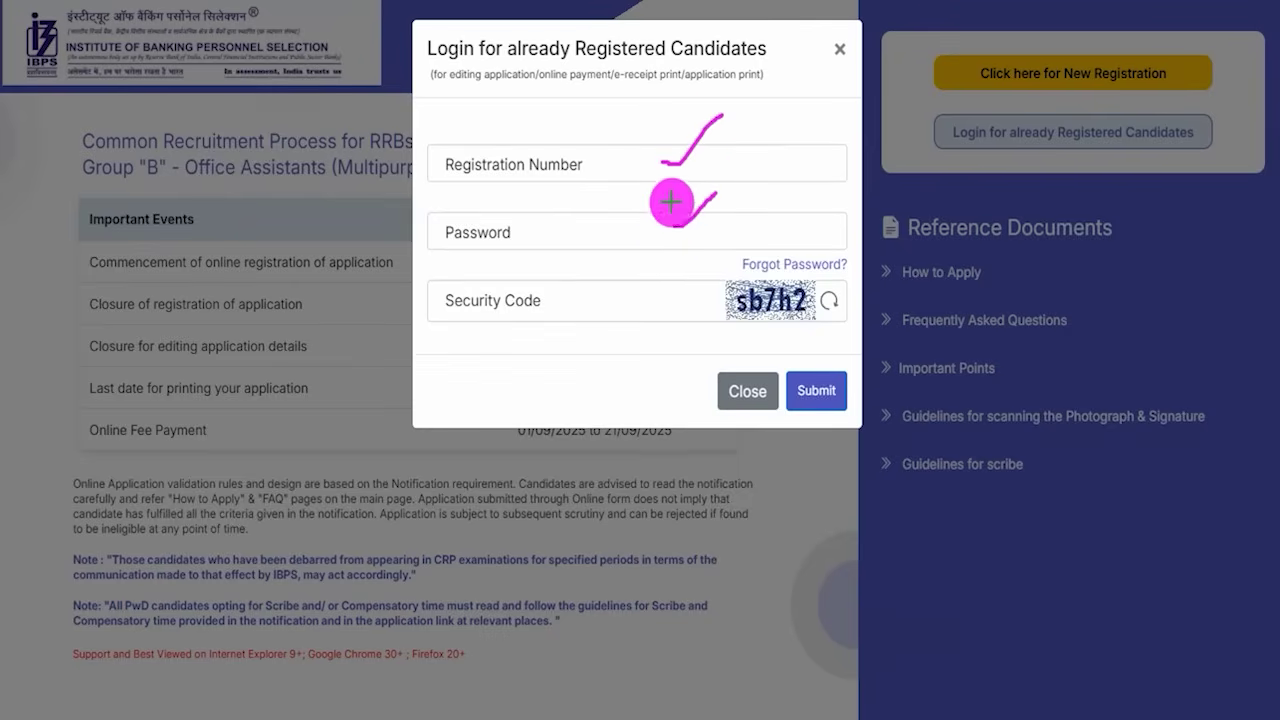
{"action": "left_click_drag", "start_coordinate": [782, 285], "coordinate": [824, 240]}
{"action": "left_click_drag", "start_coordinate": [613, 302], "coordinate": [670, 244]}
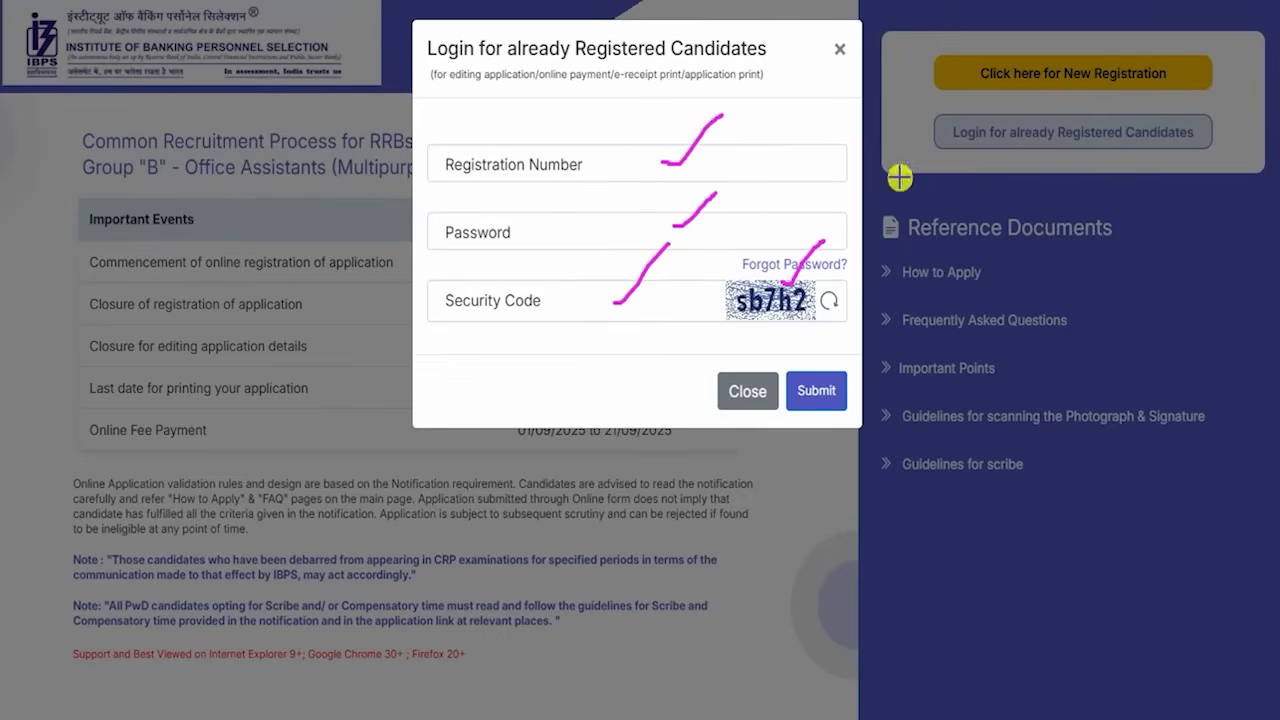
{"action": "left_click_drag", "start_coordinate": [902, 177], "coordinate": [826, 355]}
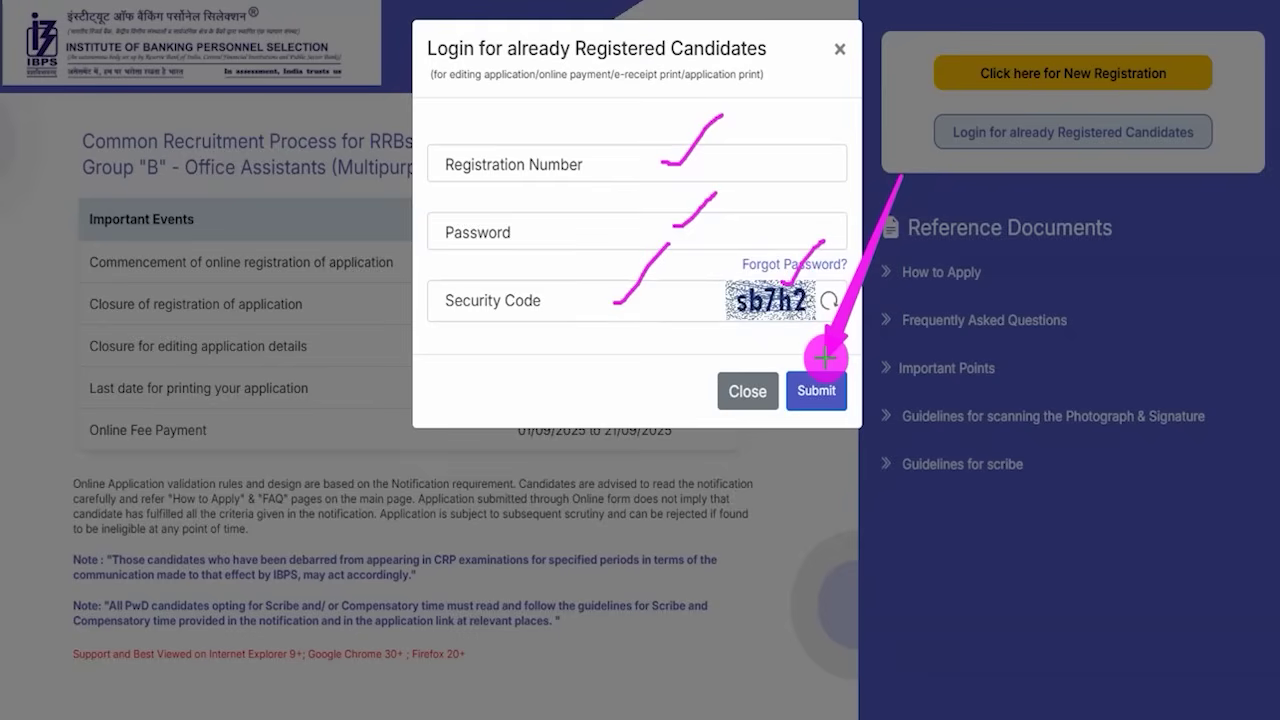
{"action": "key", "text": "Escape"}
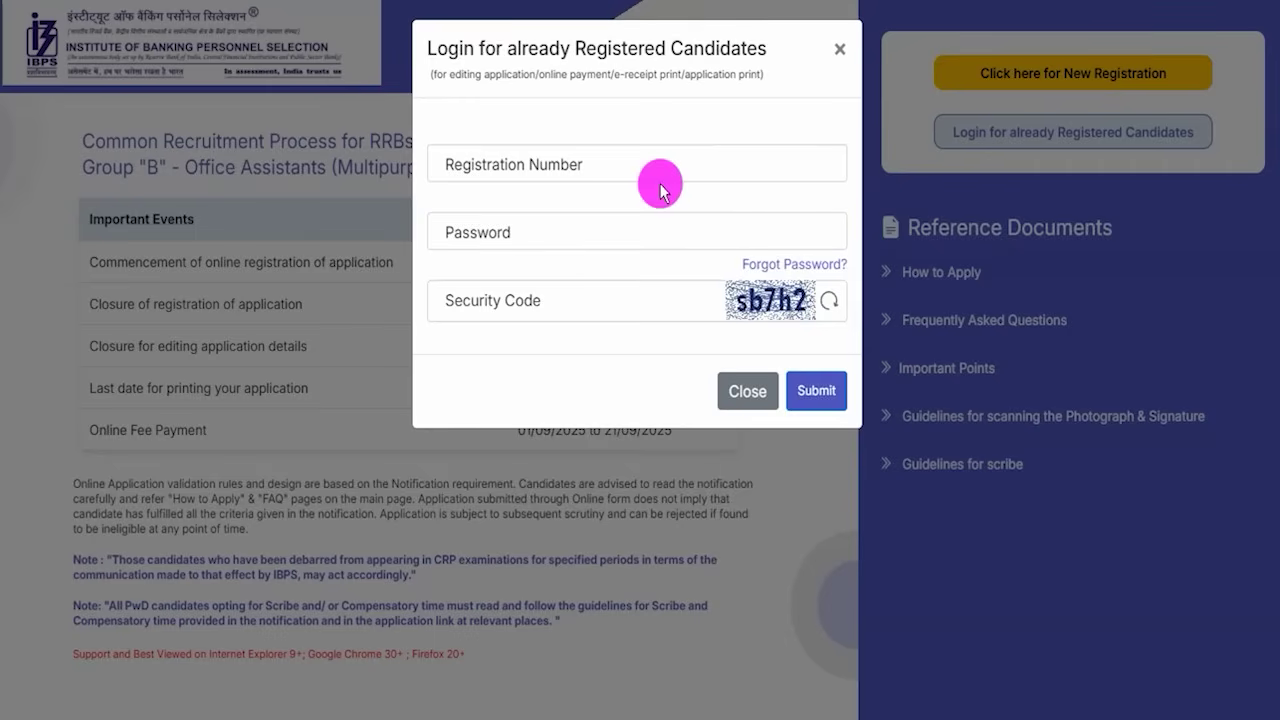
{"action": "left_click", "coordinate": [747, 390]}
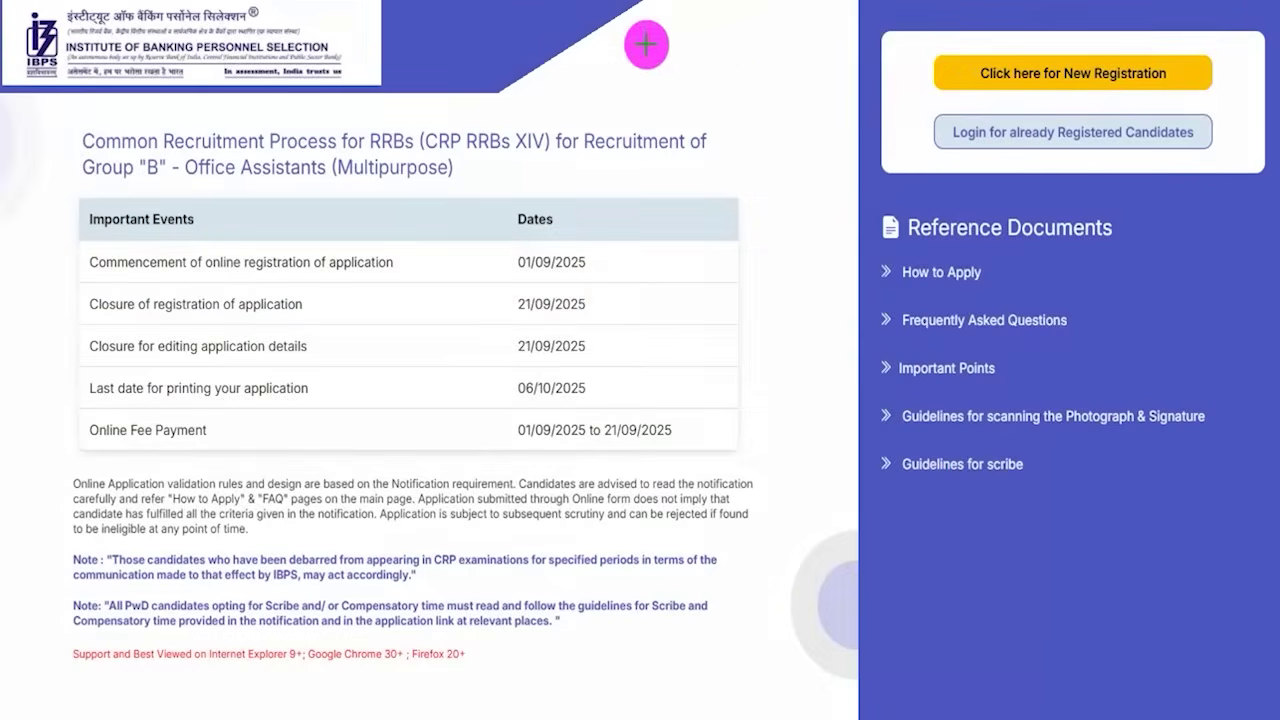
- Outline the New Registration option and open the Basic Information page of the application form
{"action": "mouse_move", "coordinate": [908, 42]}
{"action": "left_mouse_down"}
{"action": "mouse_move", "coordinate": [1157, 76]}
{"action": "mouse_move", "coordinate": [1229, 101]}
{"action": "left_mouse_up"}
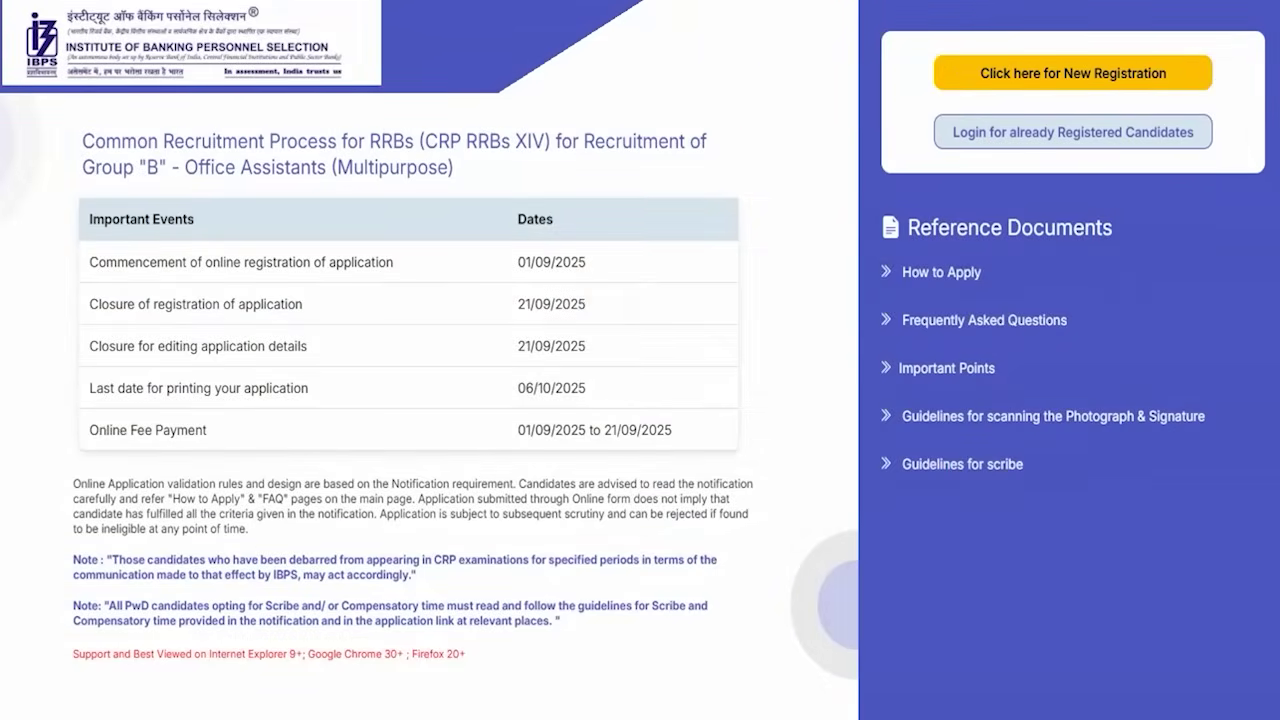
{"action": "left_click", "coordinate": [994, 62]}
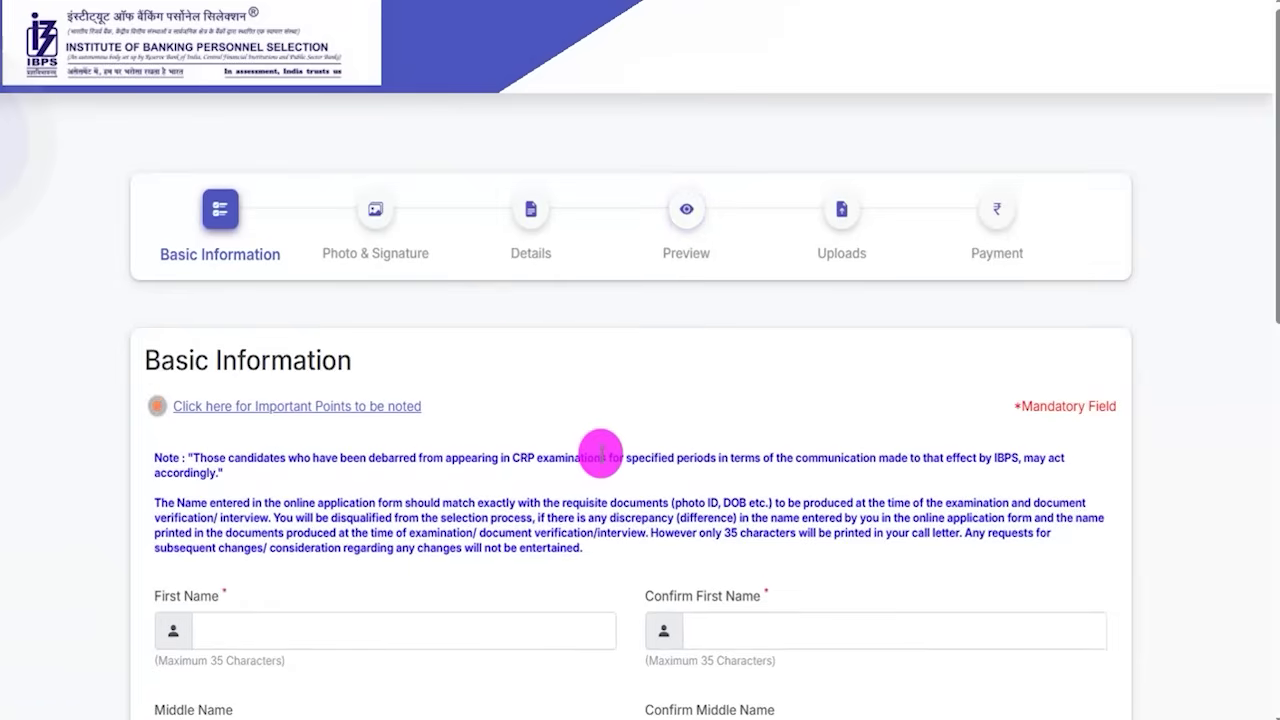
{"action": "scroll", "coordinate": [603, 457], "scroll_direction": "down", "scroll_amount": 1}
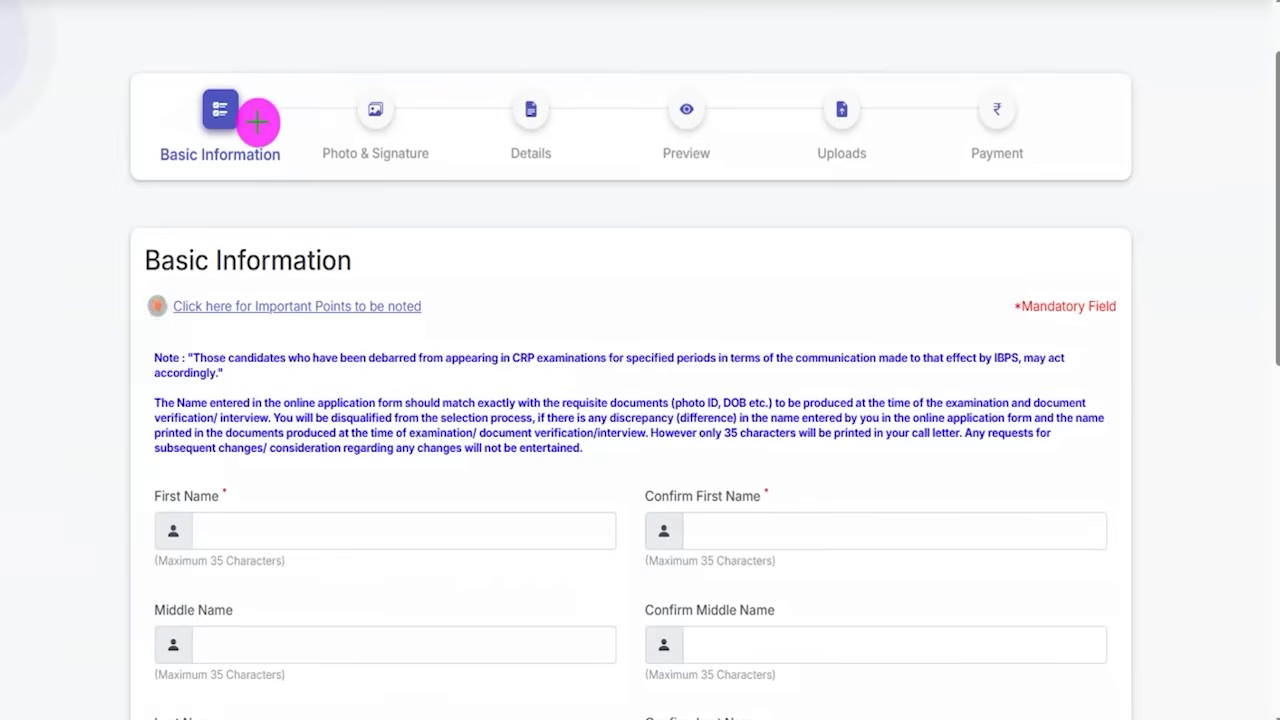
- Tick the six application stages from Basic Information through Payment, and clear the marks
{"action": "left_click_drag", "start_coordinate": [251, 121], "coordinate": [302, 72]}
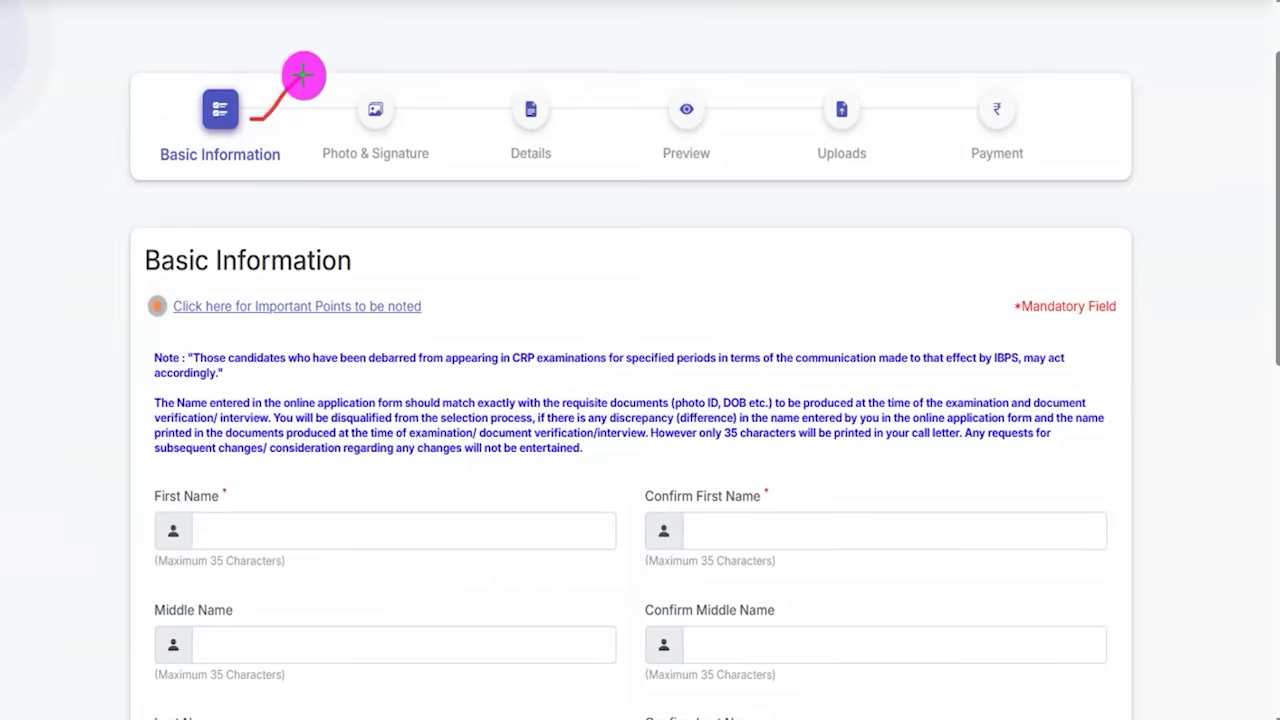
{"action": "left_click_drag", "start_coordinate": [406, 129], "coordinate": [444, 94]}
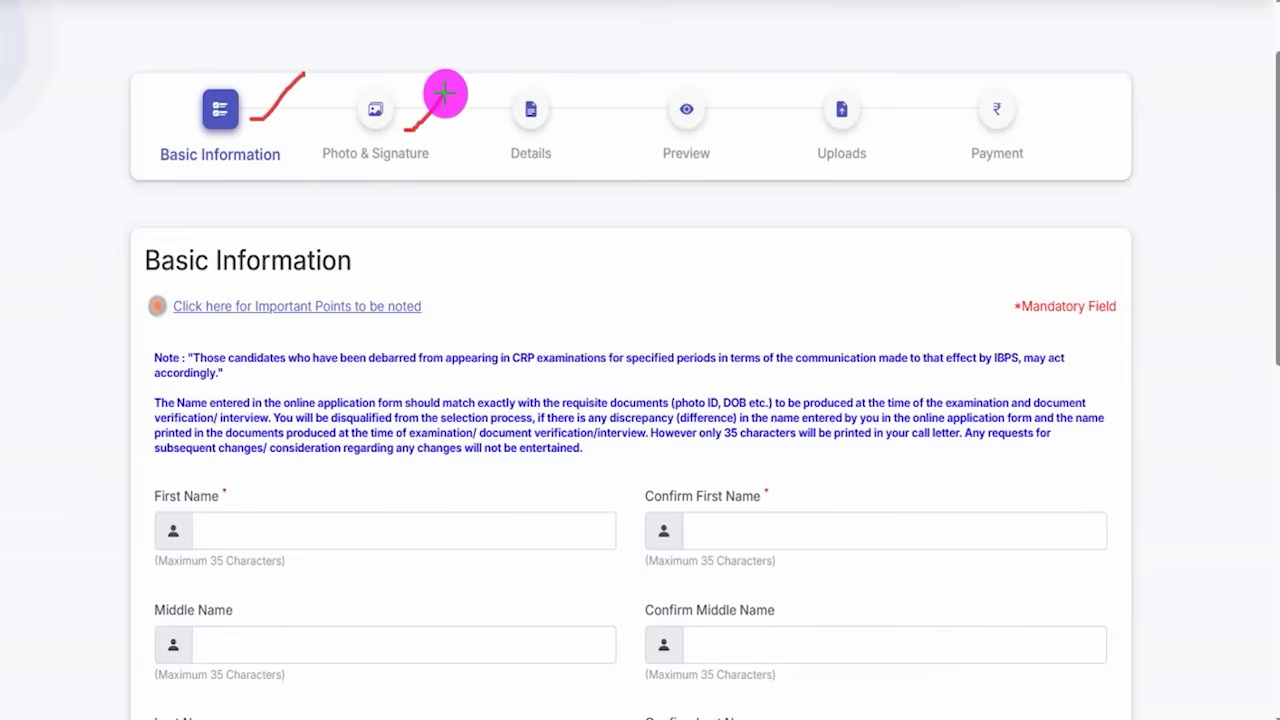
{"action": "left_click_drag", "start_coordinate": [553, 131], "coordinate": [603, 95]}
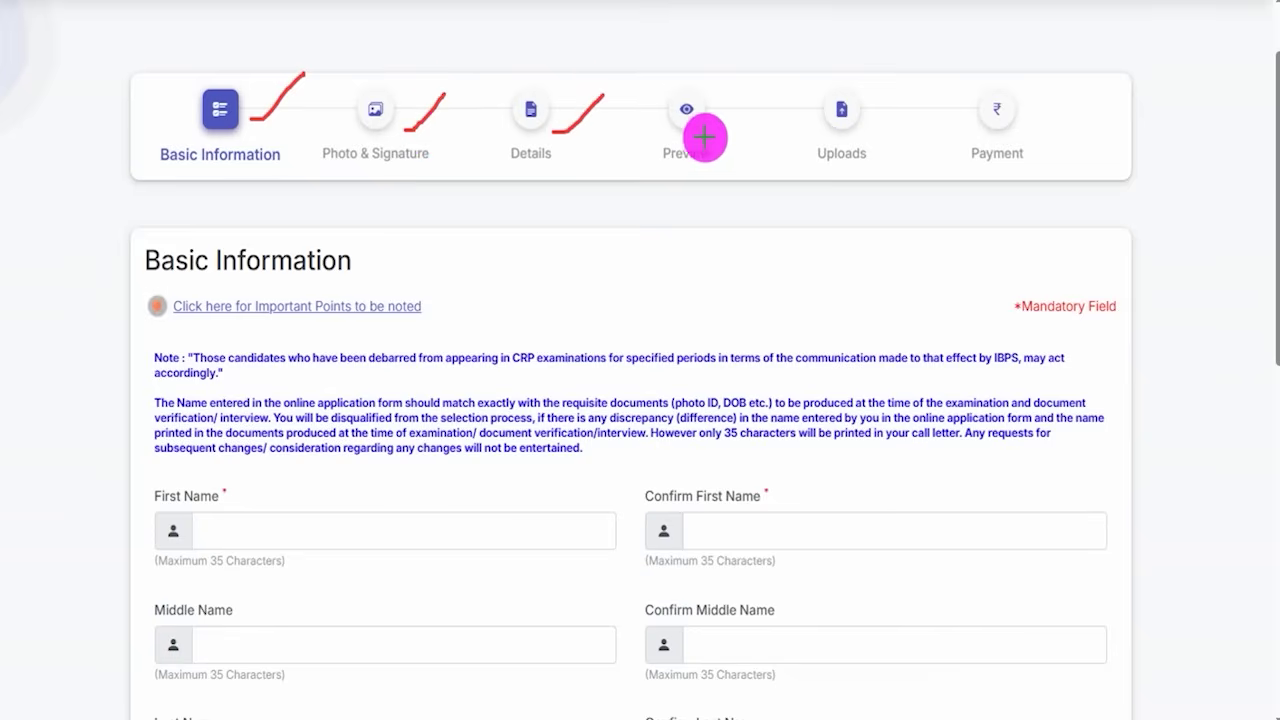
{"action": "left_click_drag", "start_coordinate": [705, 129], "coordinate": [737, 100]}
{"action": "left_click_drag", "start_coordinate": [857, 124], "coordinate": [909, 86]}
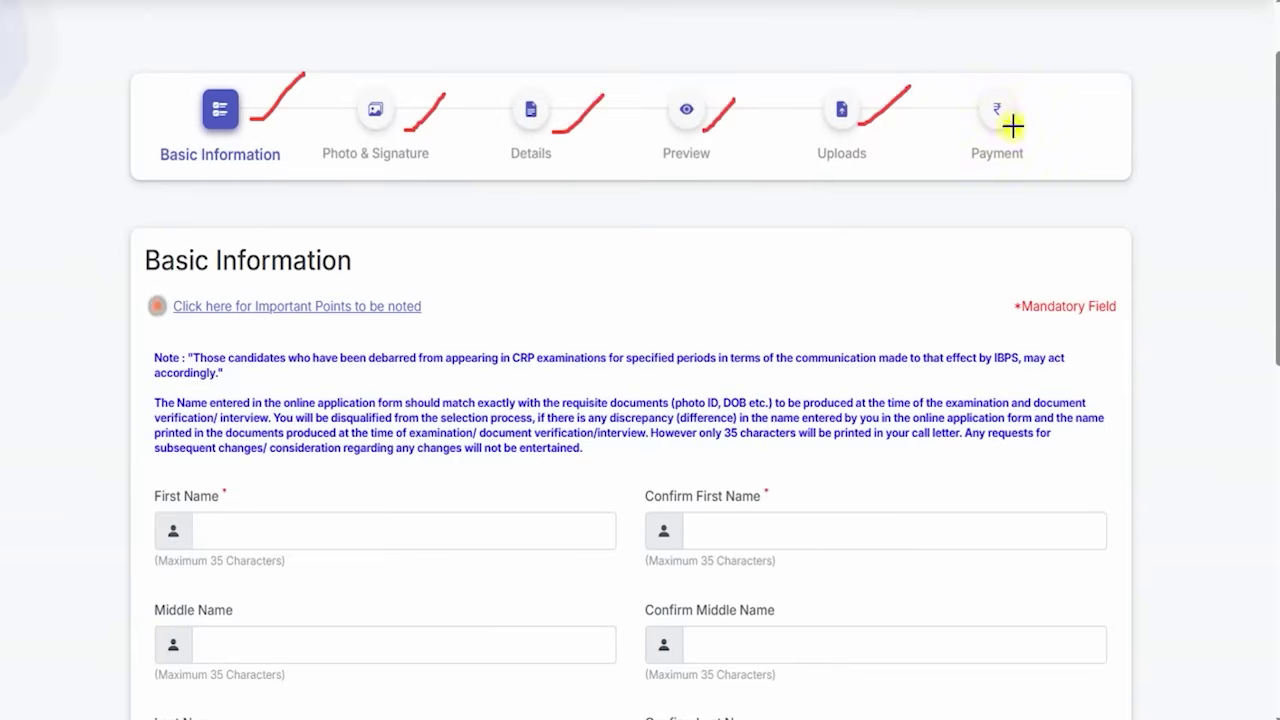
{"action": "left_click_drag", "start_coordinate": [1013, 126], "coordinate": [1061, 80]}
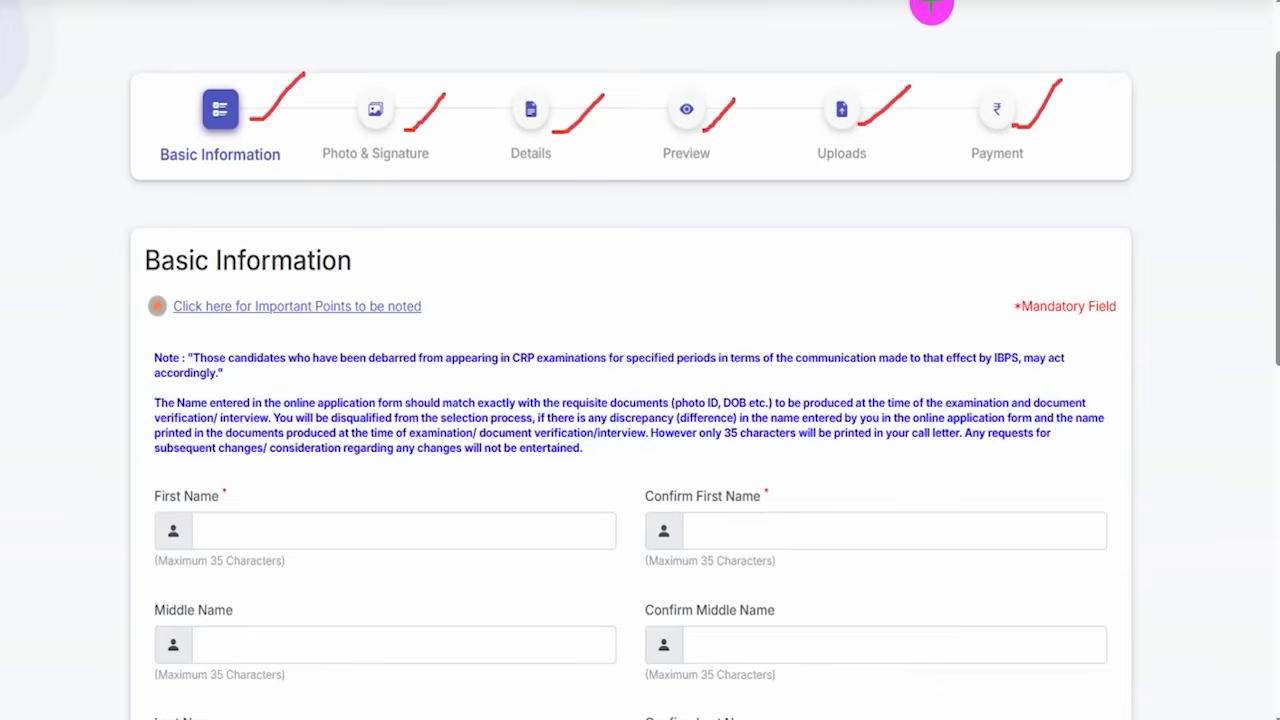
{"action": "key", "text": "Escape"}
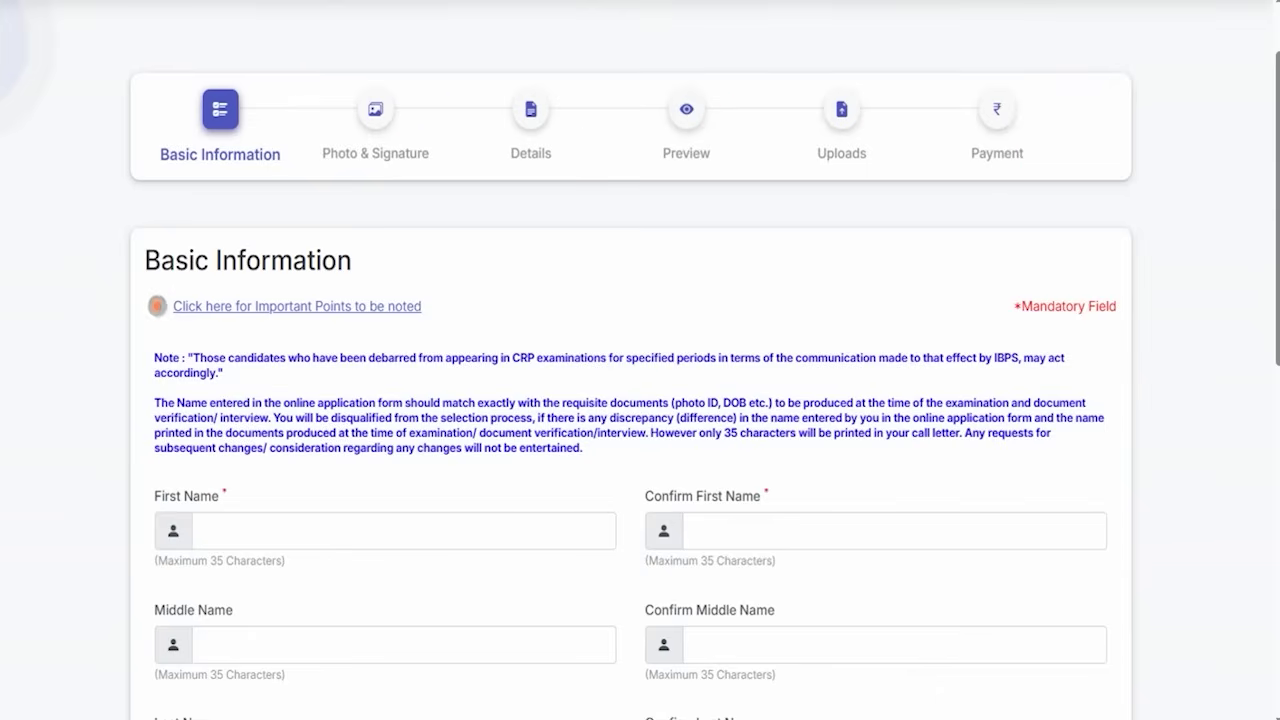
- Tick the first, middle and last name fields, their confirmation fields and Full Name, and clear the marks
{"action": "scroll", "coordinate": [410, 455], "scroll_direction": "down", "scroll_amount": 2}
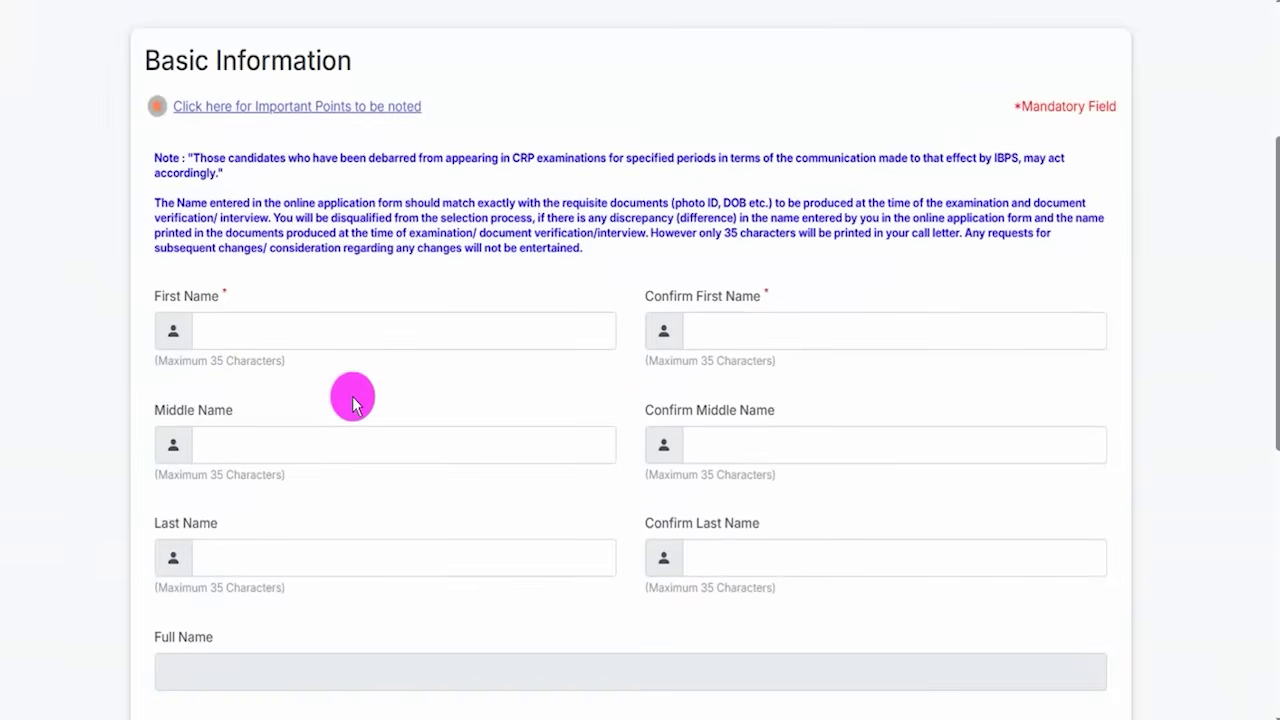
{"action": "scroll", "coordinate": [352, 403], "scroll_direction": "down", "scroll_amount": 2}
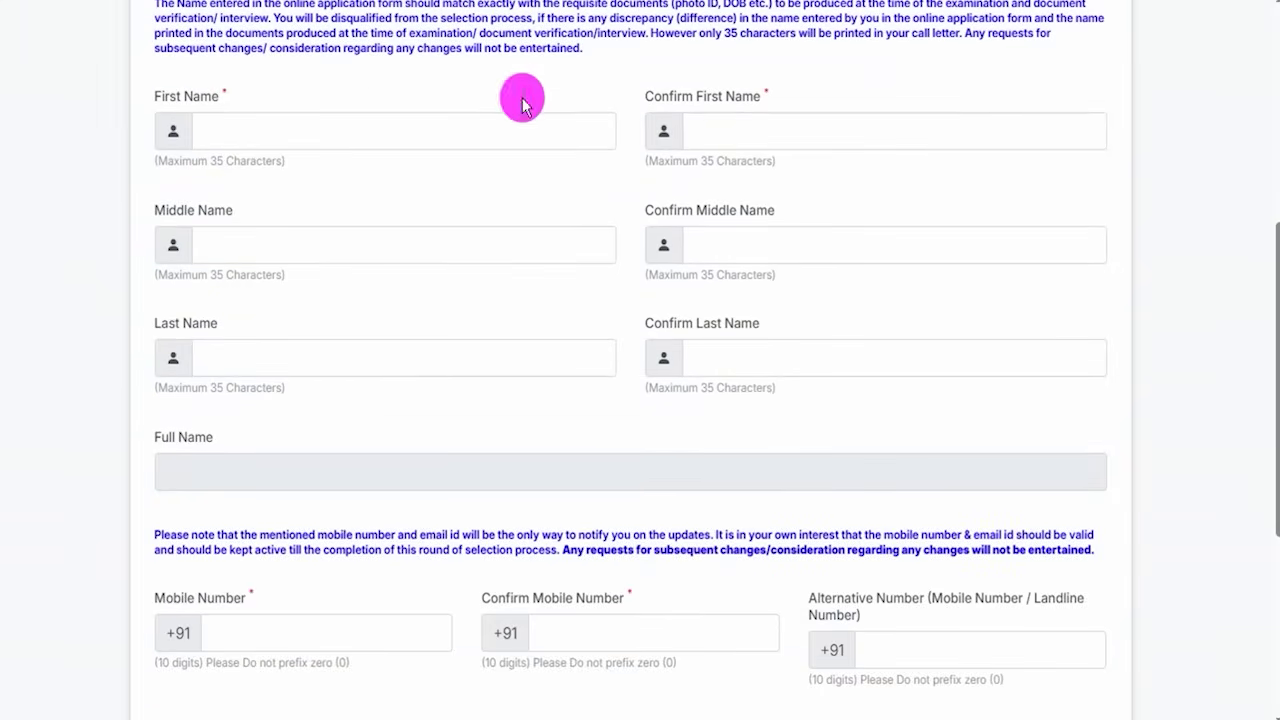
{"action": "left_click_drag", "start_coordinate": [437, 130], "coordinate": [484, 97]}
{"action": "left_click_drag", "start_coordinate": [847, 130], "coordinate": [913, 85]}
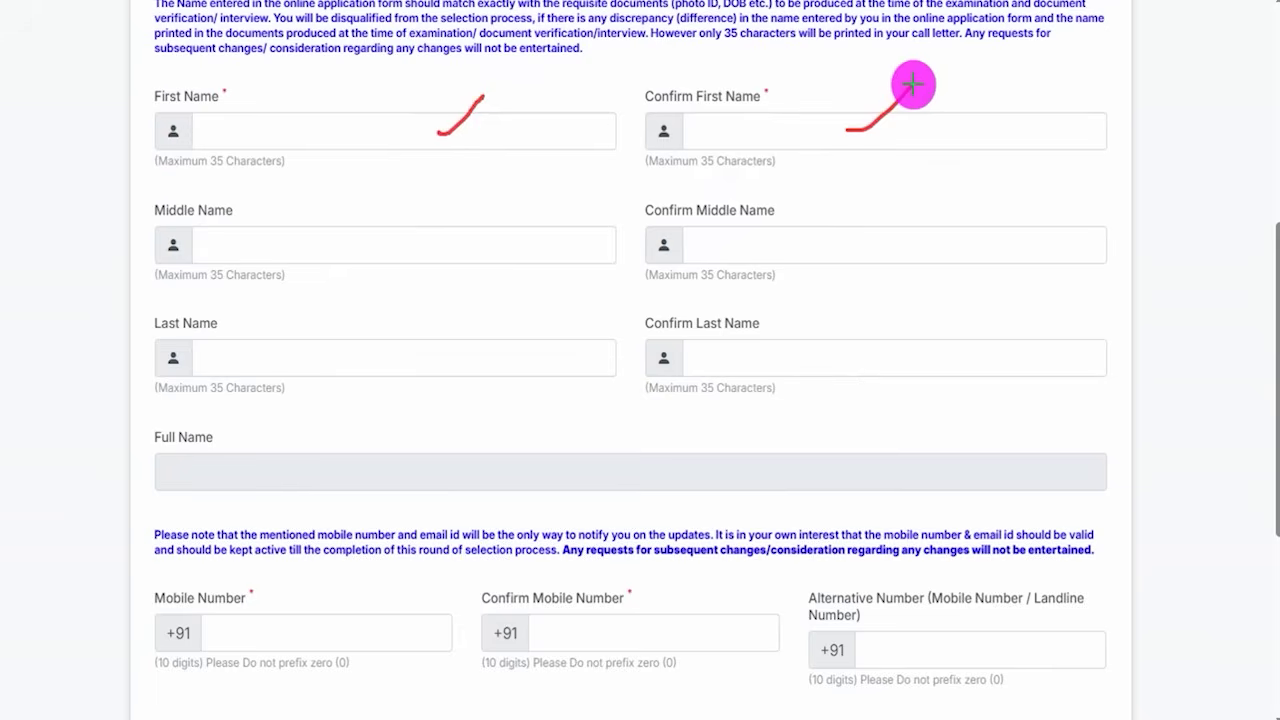
{"action": "left_click_drag", "start_coordinate": [400, 249], "coordinate": [455, 206]}
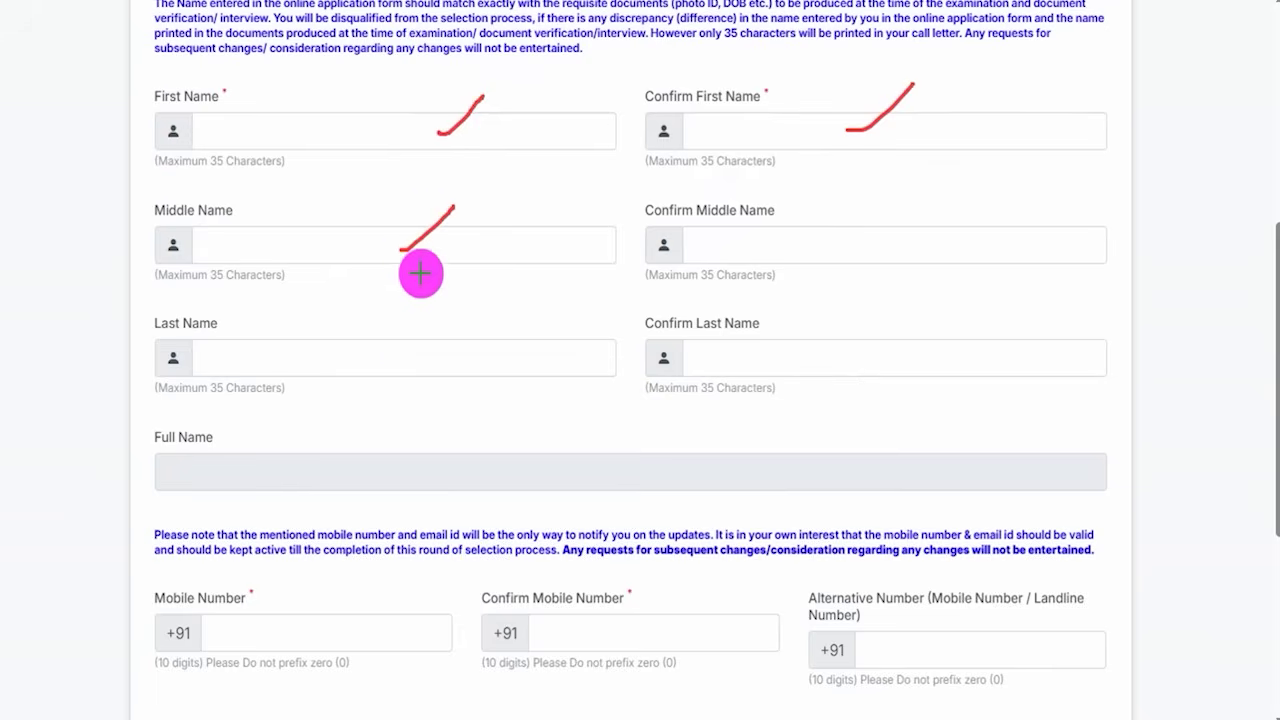
{"action": "left_click_drag", "start_coordinate": [412, 355], "coordinate": [465, 321]}
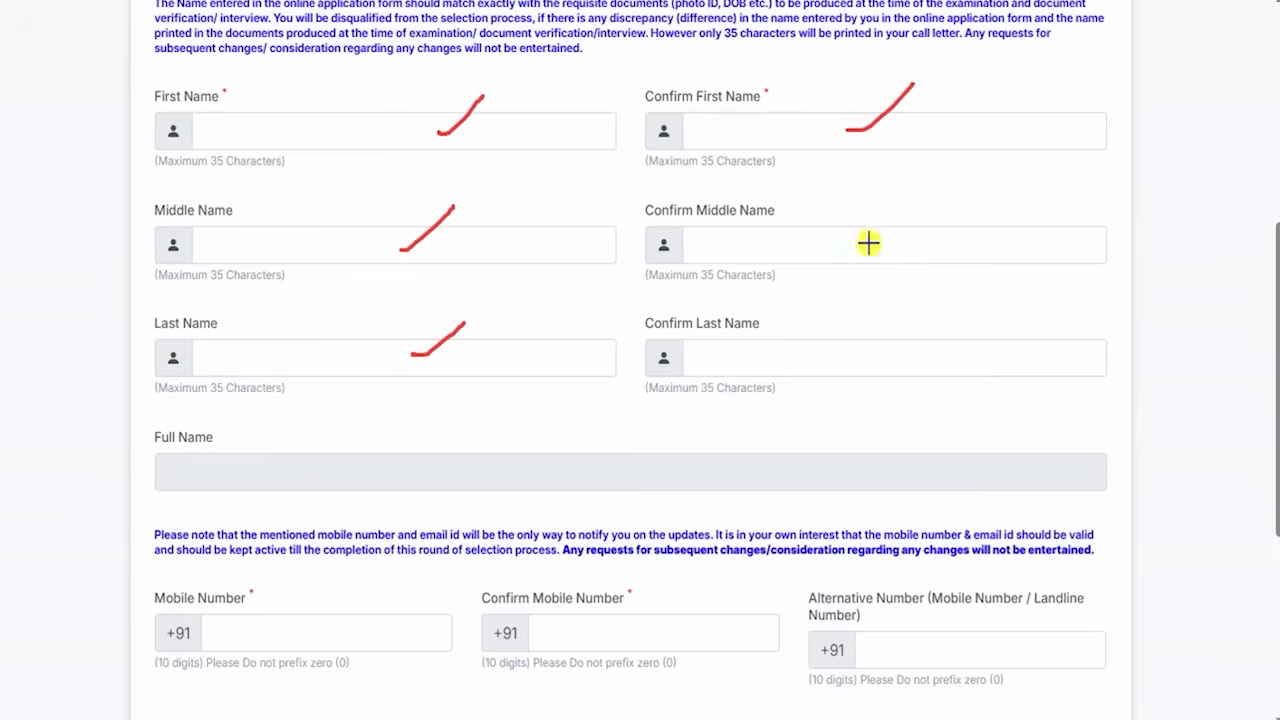
{"action": "left_click_drag", "start_coordinate": [867, 243], "coordinate": [903, 215]}
{"action": "left_click_drag", "start_coordinate": [886, 355], "coordinate": [936, 308]}
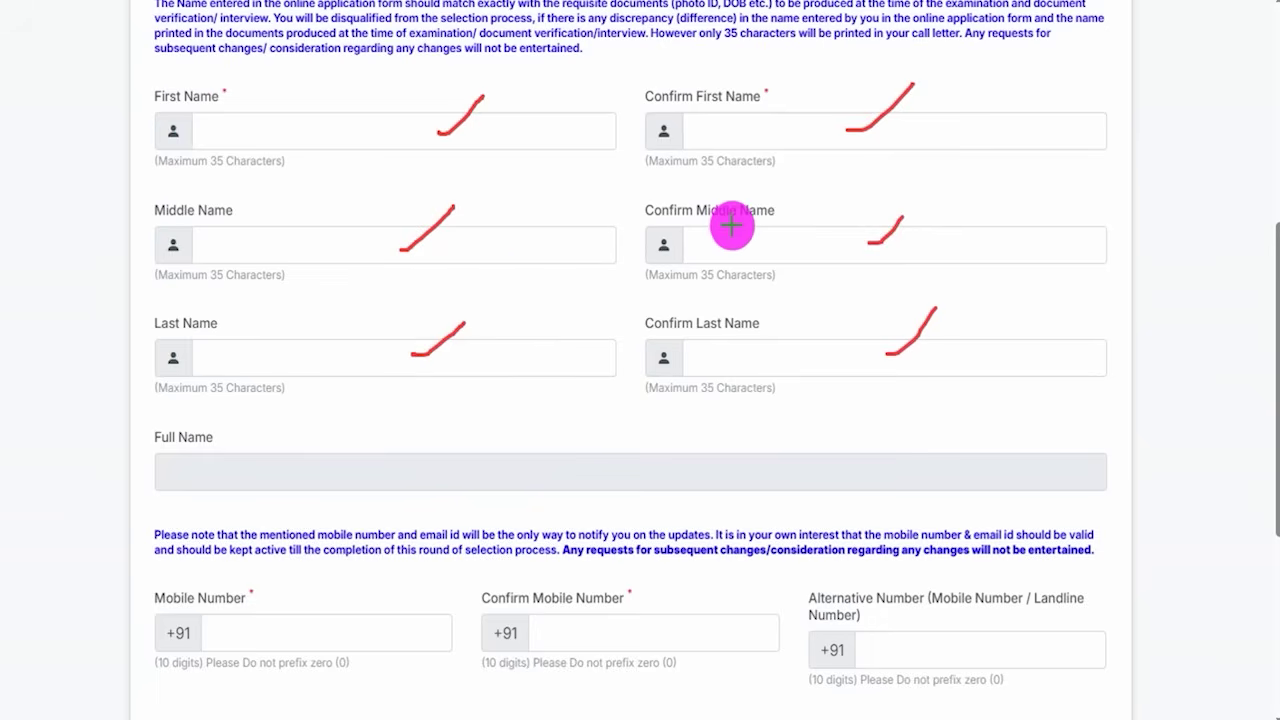
{"action": "left_click_drag", "start_coordinate": [436, 476], "coordinate": [486, 411]}
{"action": "left_click", "coordinate": [910, 2]}
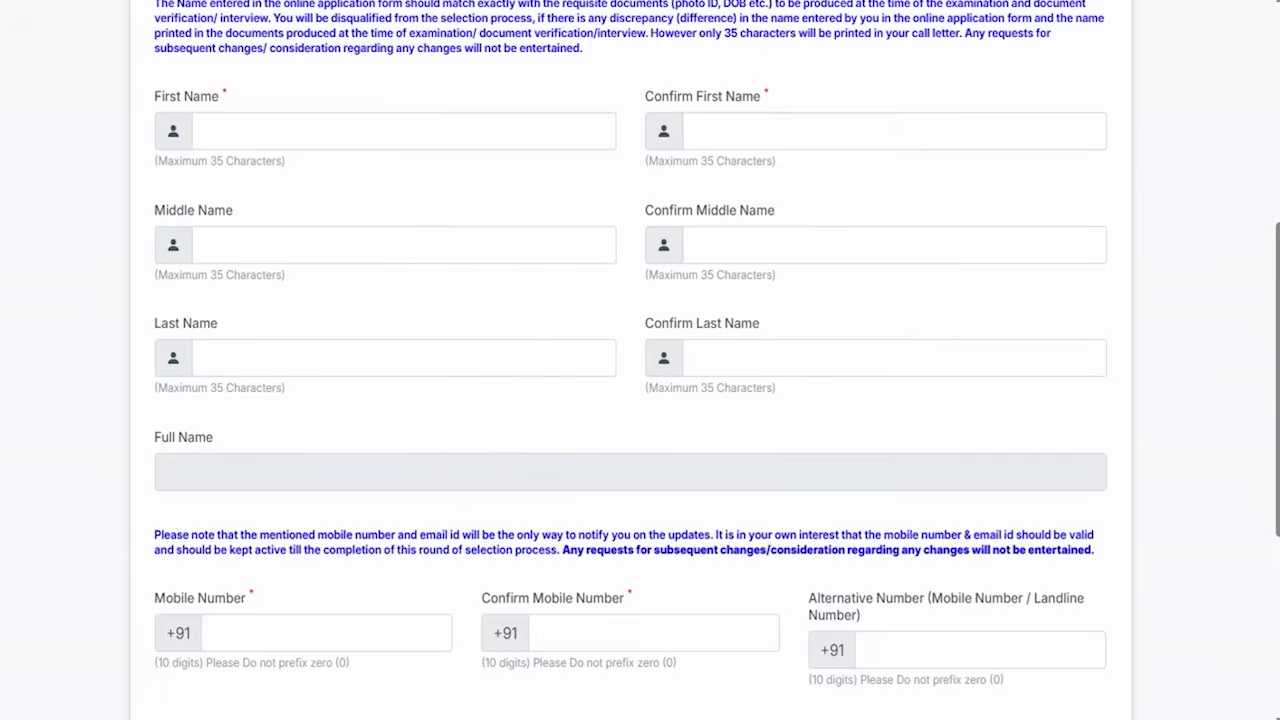
- Tick the Mobile Number, Confirm Mobile Number and Alternative Number fields on the Basic Information form
{"action": "scroll", "coordinate": [534, 500], "scroll_direction": "down", "scroll_amount": 4}
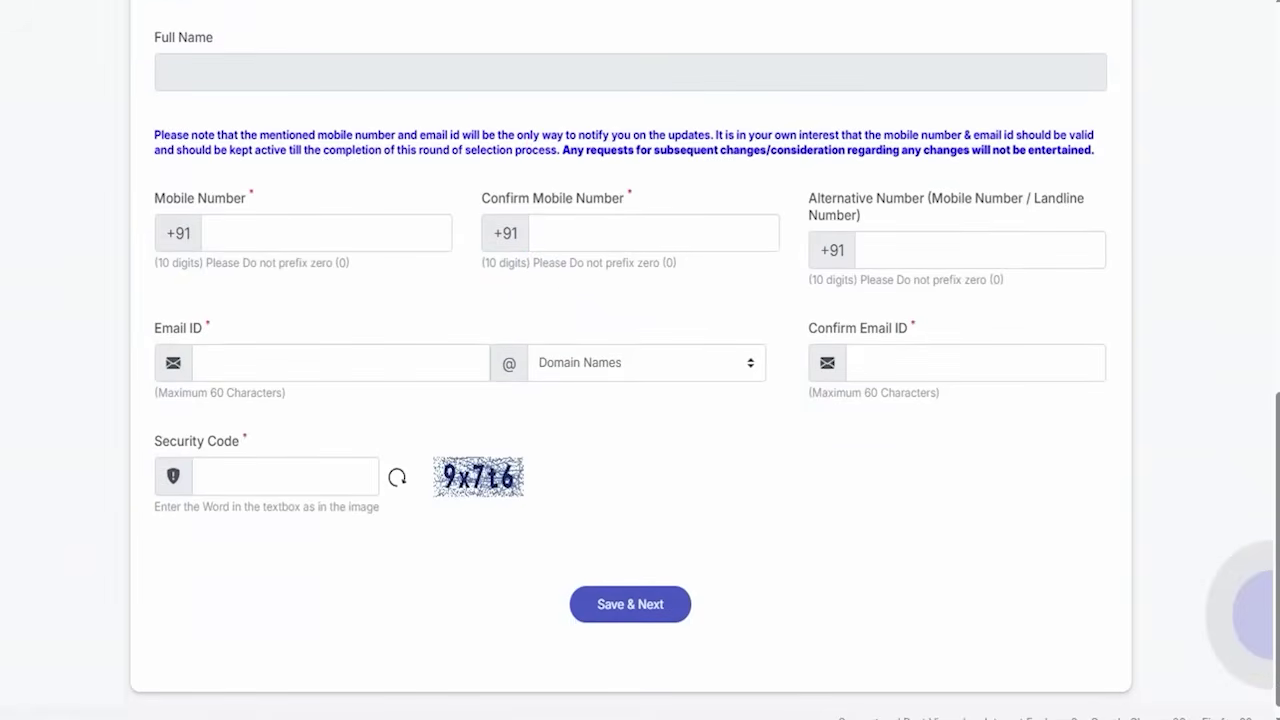
{"action": "left_click_drag", "start_coordinate": [358, 231], "coordinate": [400, 189]}
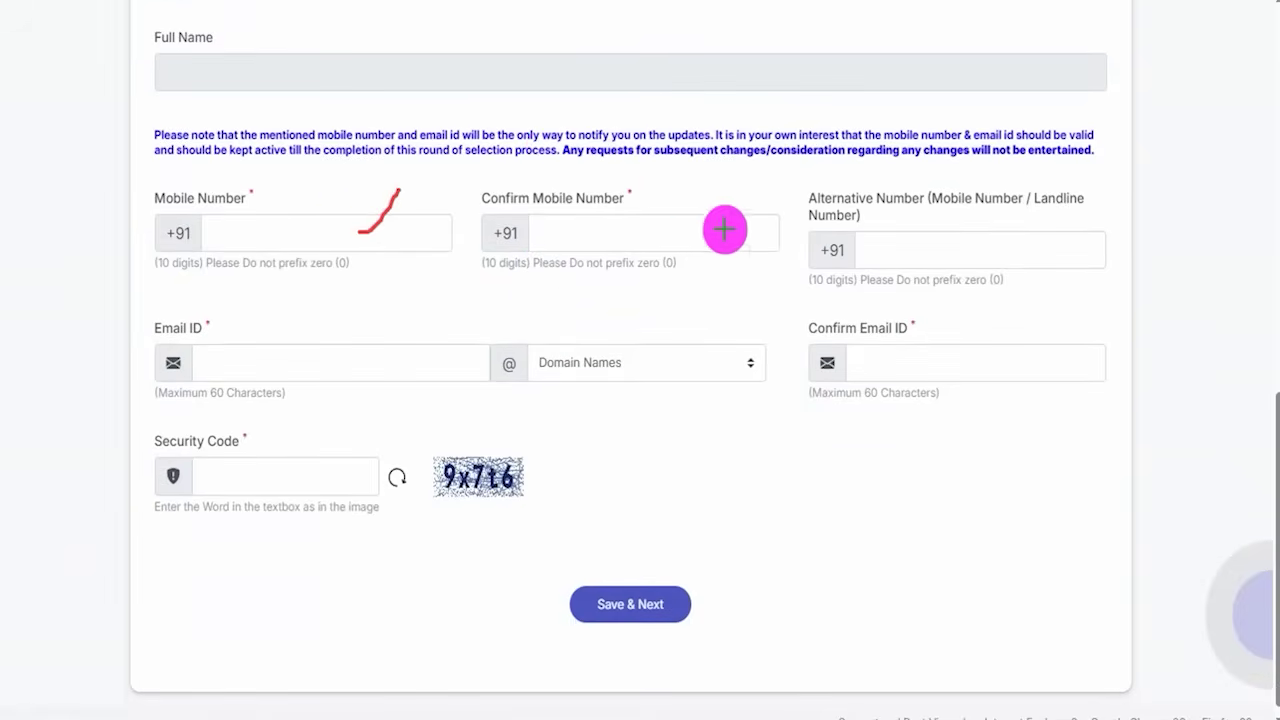
{"action": "left_click_drag", "start_coordinate": [697, 232], "coordinate": [739, 183]}
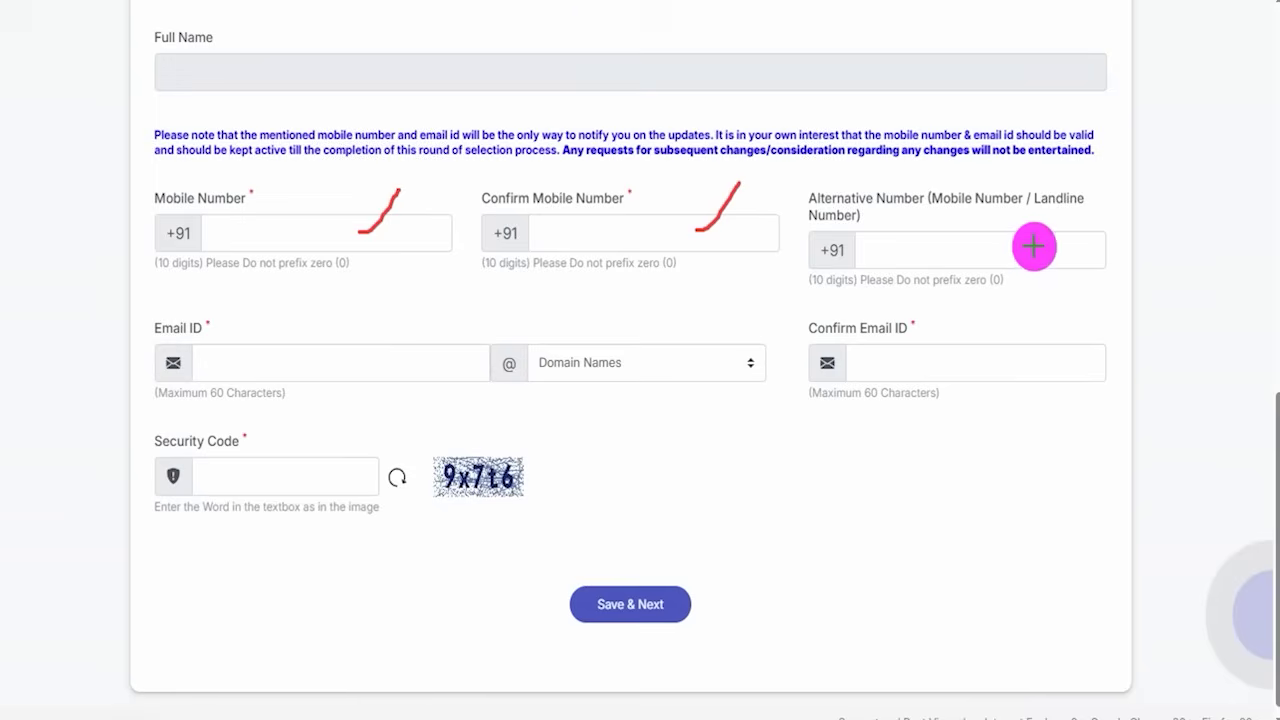
{"action": "left_click_drag", "start_coordinate": [1025, 244], "coordinate": [1080, 200]}
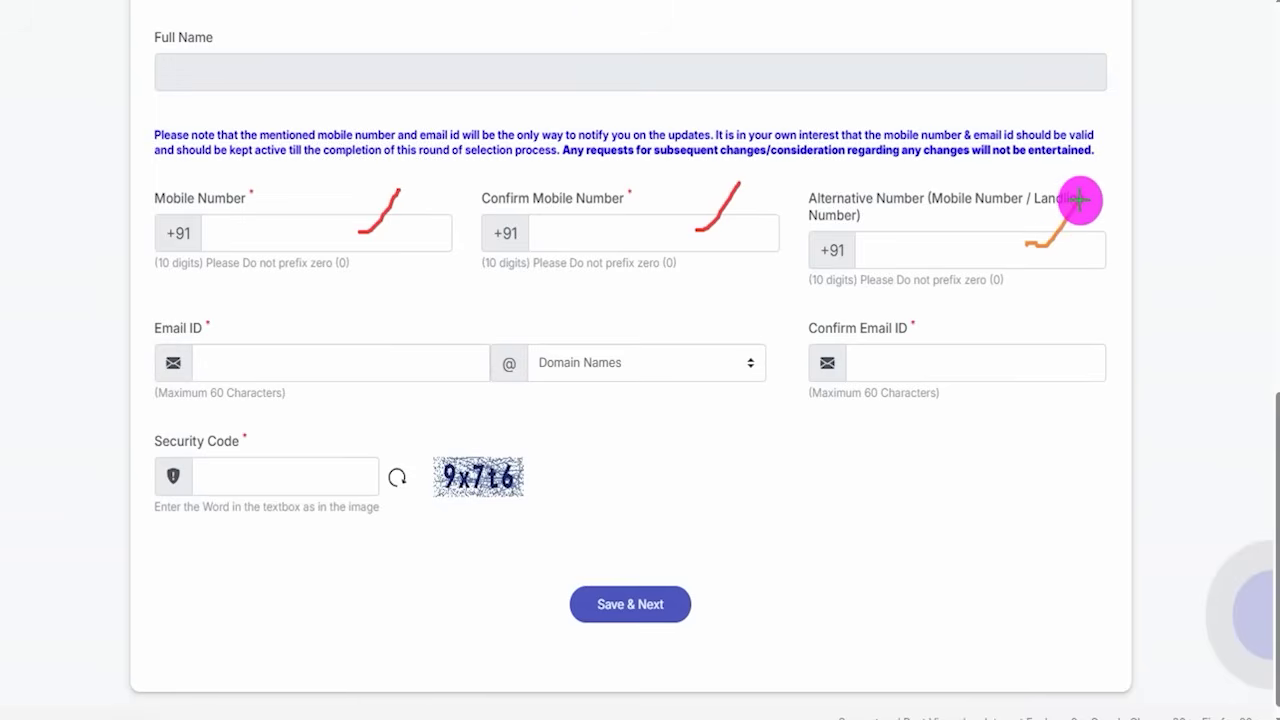
{"action": "left_click_drag", "start_coordinate": [1074, 251], "coordinate": [1100, 198]}
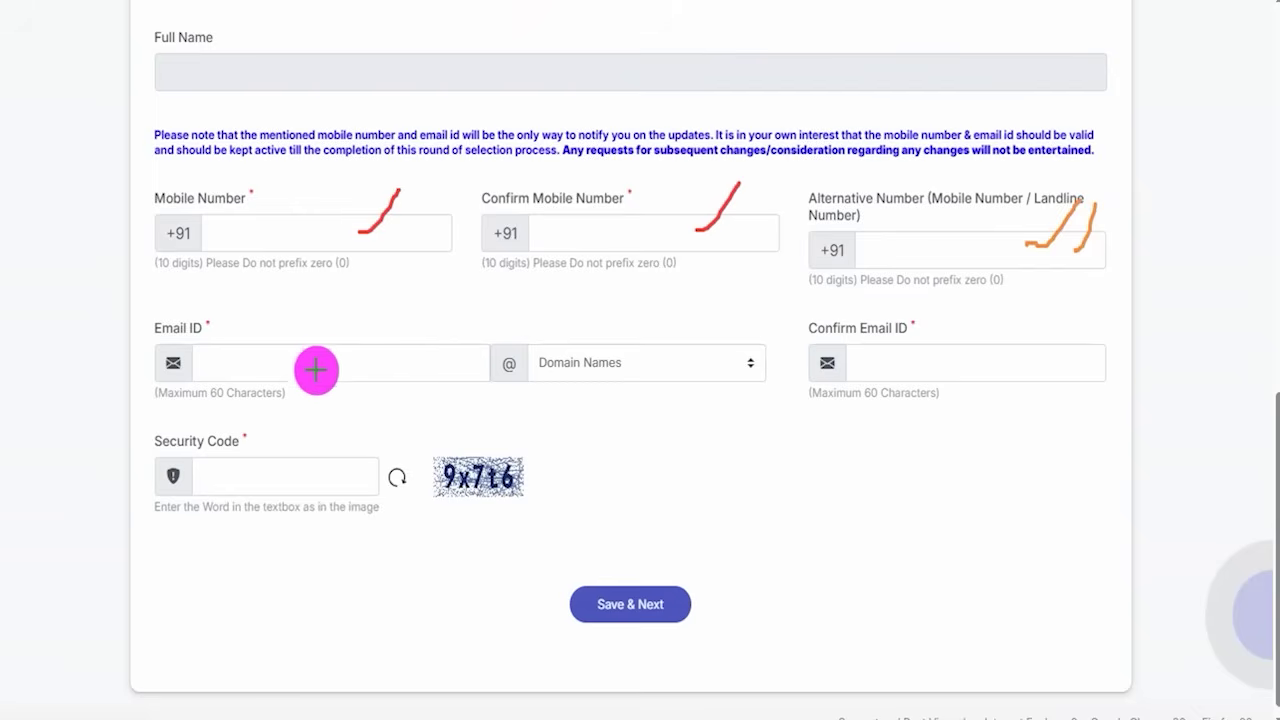
- Tick the Email ID field, show the Domain Names options without choosing one, and tick Confirm Email ID
{"action": "left_click_drag", "start_coordinate": [323, 367], "coordinate": [366, 314]}
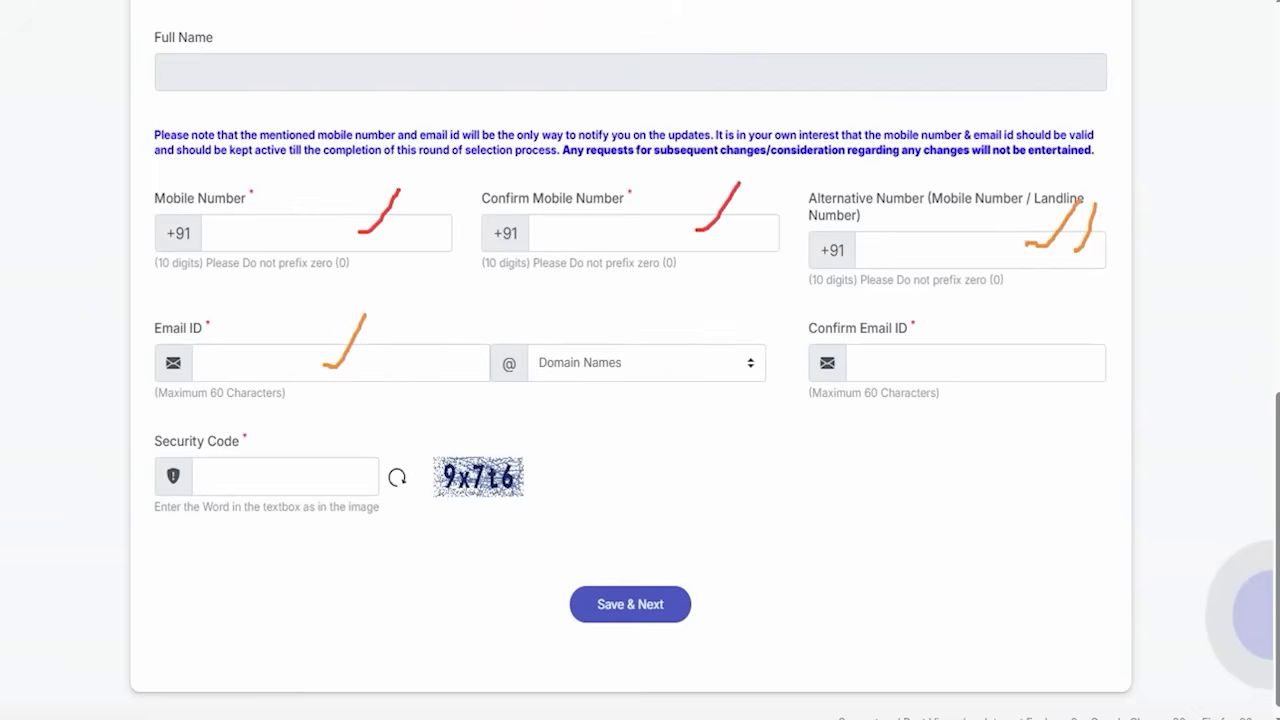
{"action": "left_click", "coordinate": [734, 363]}
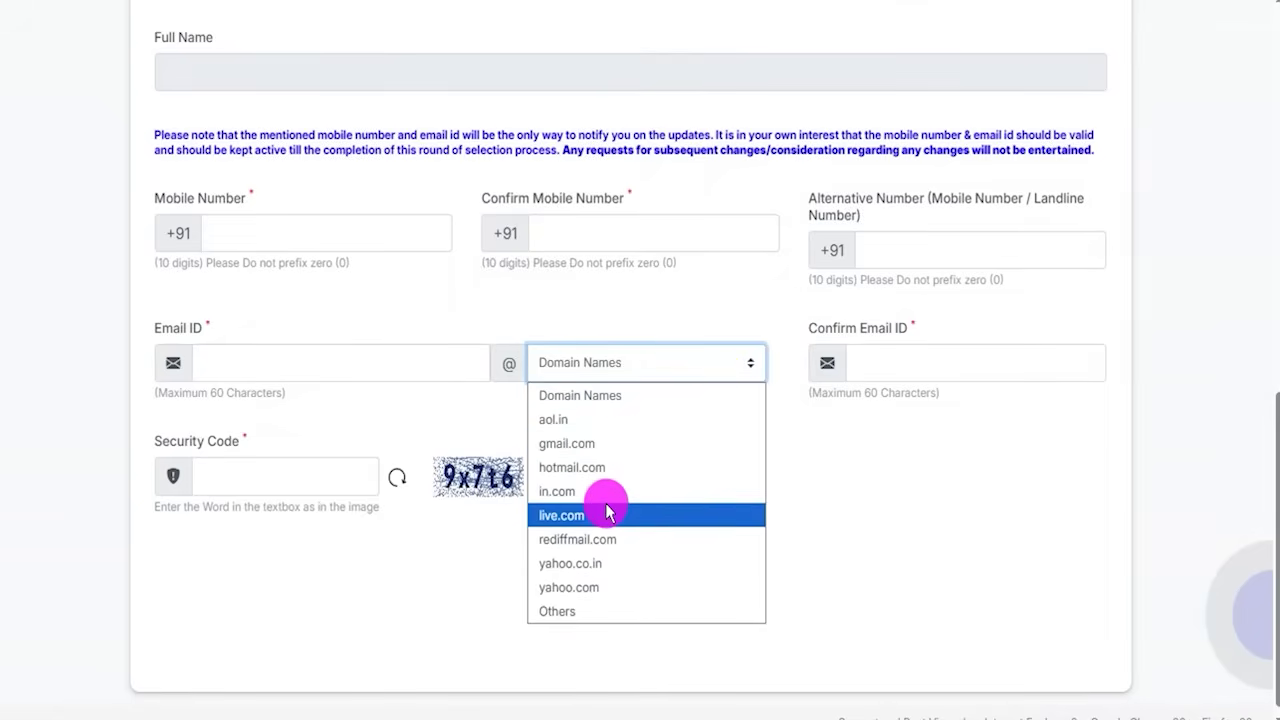
{"action": "left_click", "coordinate": [820, 449]}
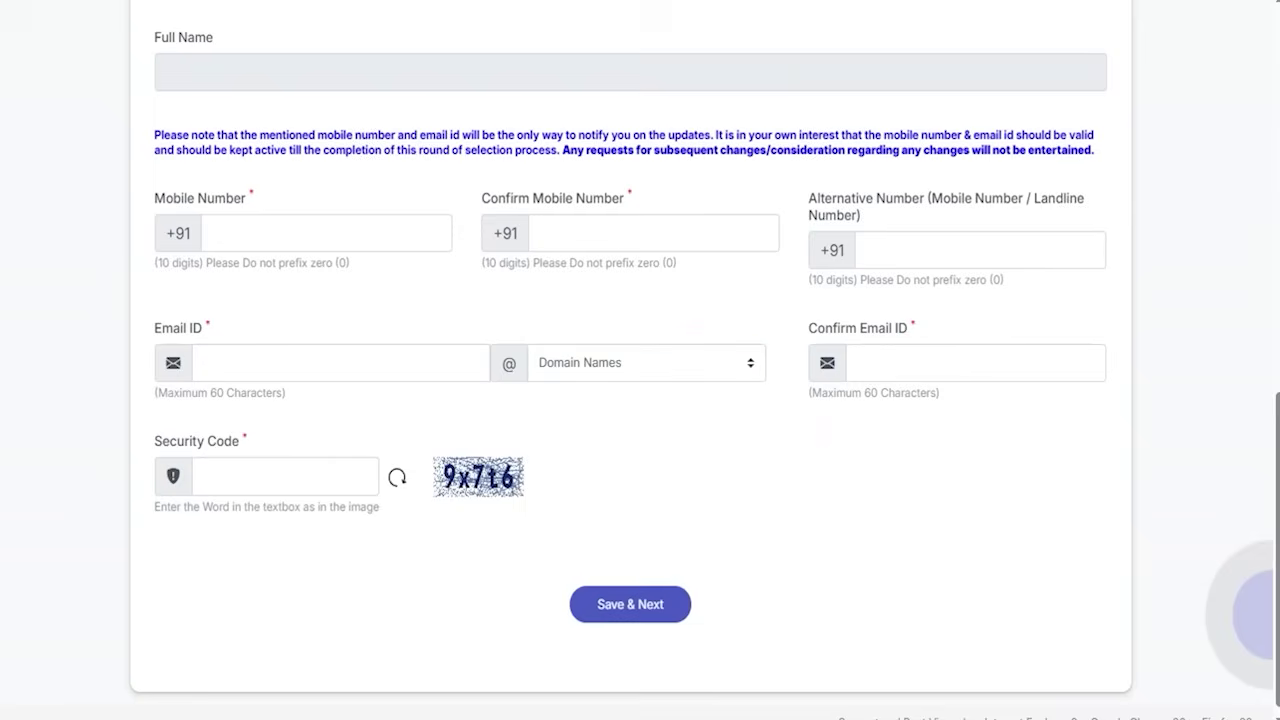
{"action": "left_click_drag", "start_coordinate": [940, 362], "coordinate": [966, 328]}
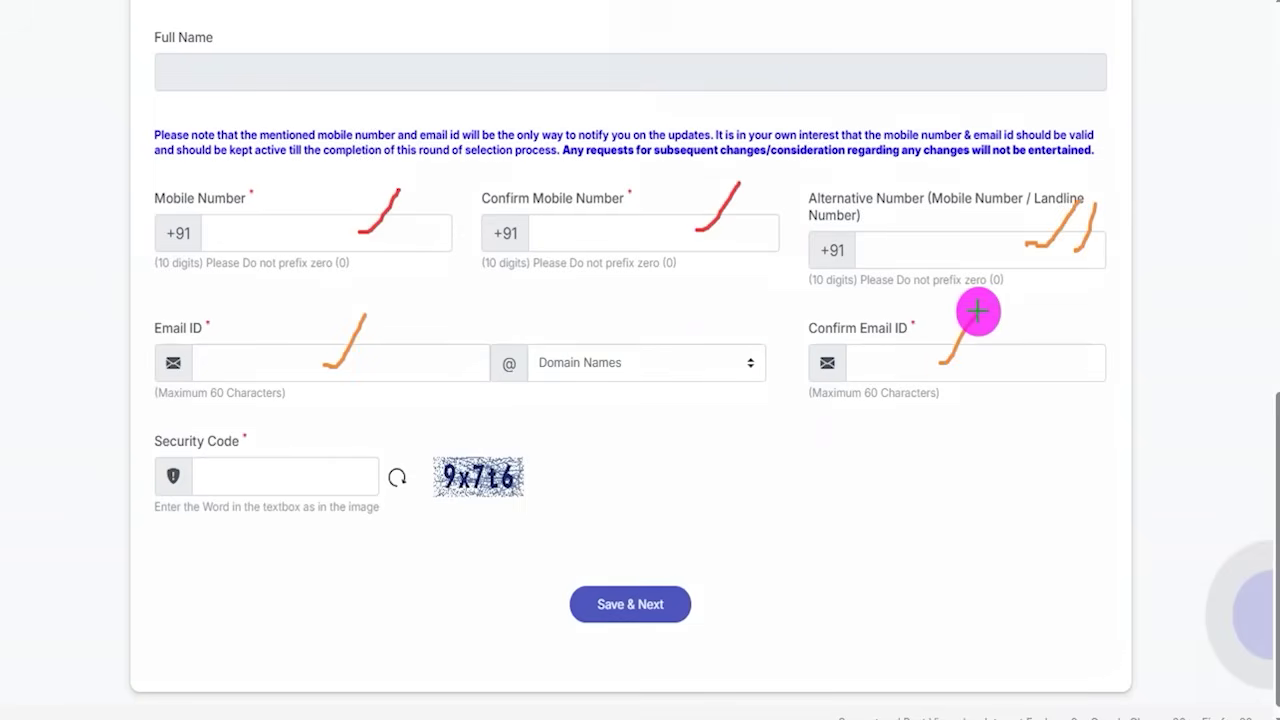
- Tick the security code image and the Security Code field, and point an arrow at Save & Next
{"action": "left_click_drag", "start_coordinate": [520, 482], "coordinate": [572, 435]}
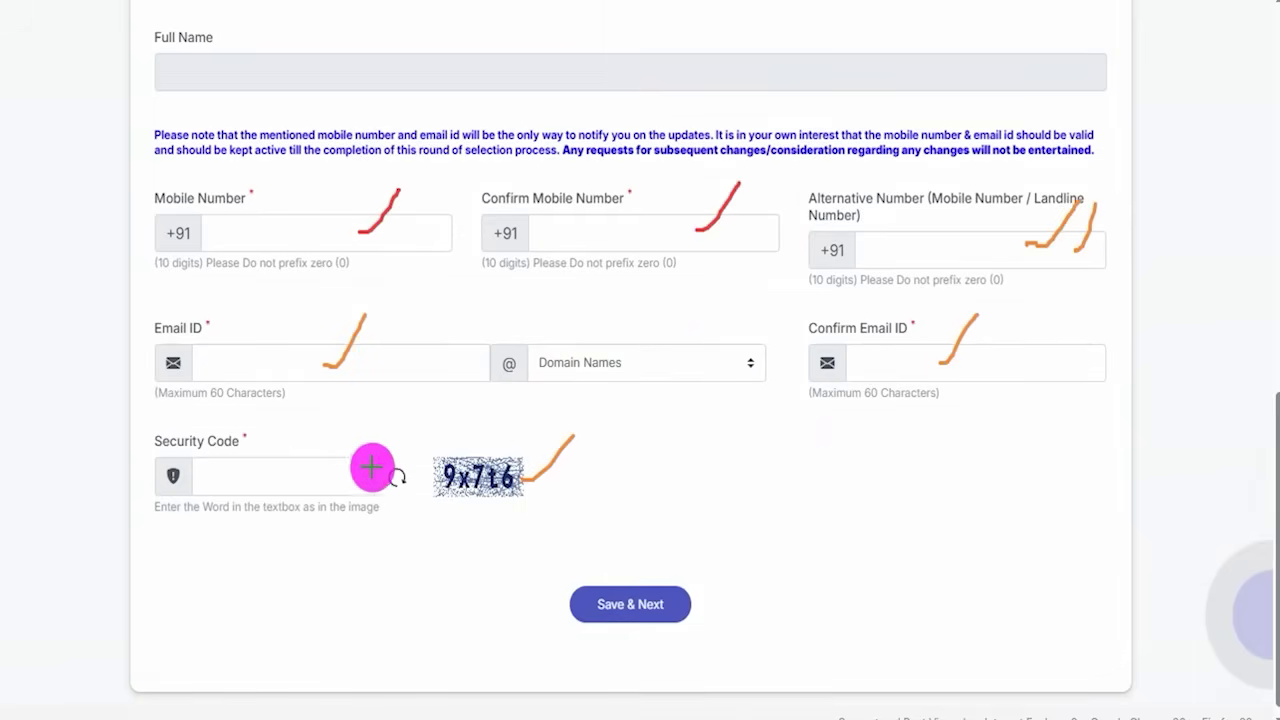
{"action": "left_click_drag", "start_coordinate": [356, 477], "coordinate": [407, 430]}
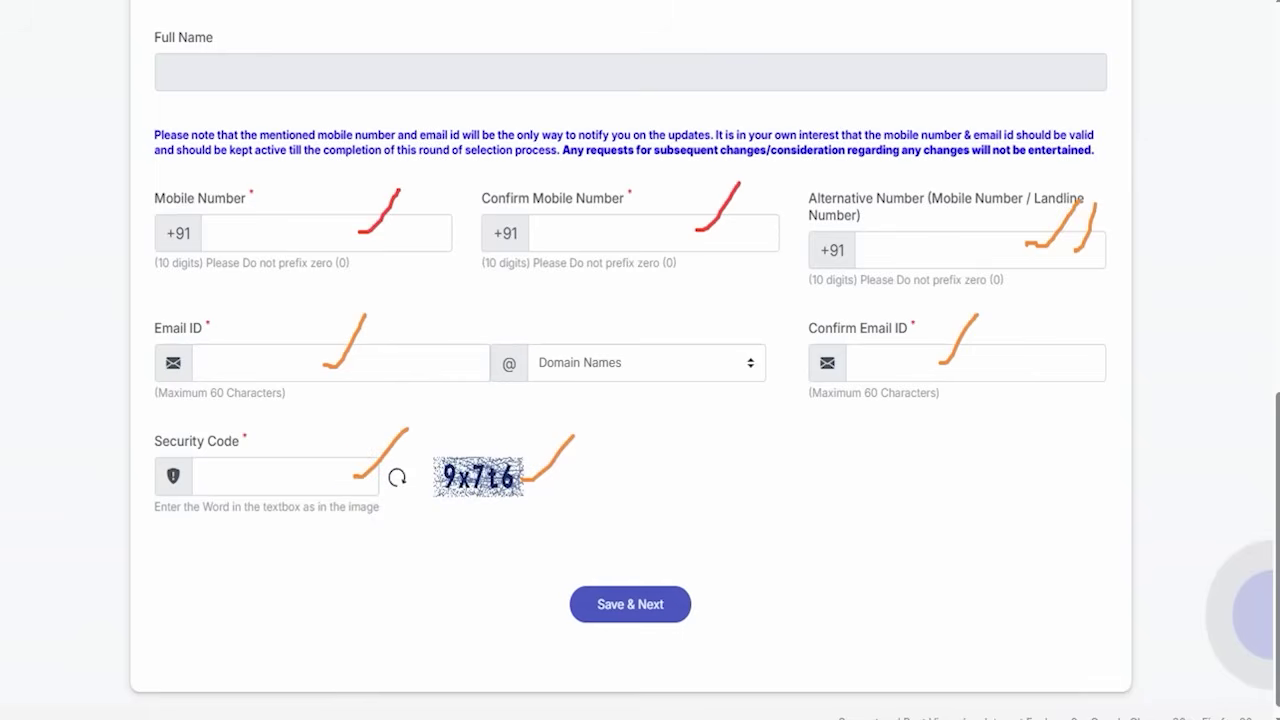
{"action": "left_click_drag", "start_coordinate": [1006, 544], "coordinate": [728, 594]}
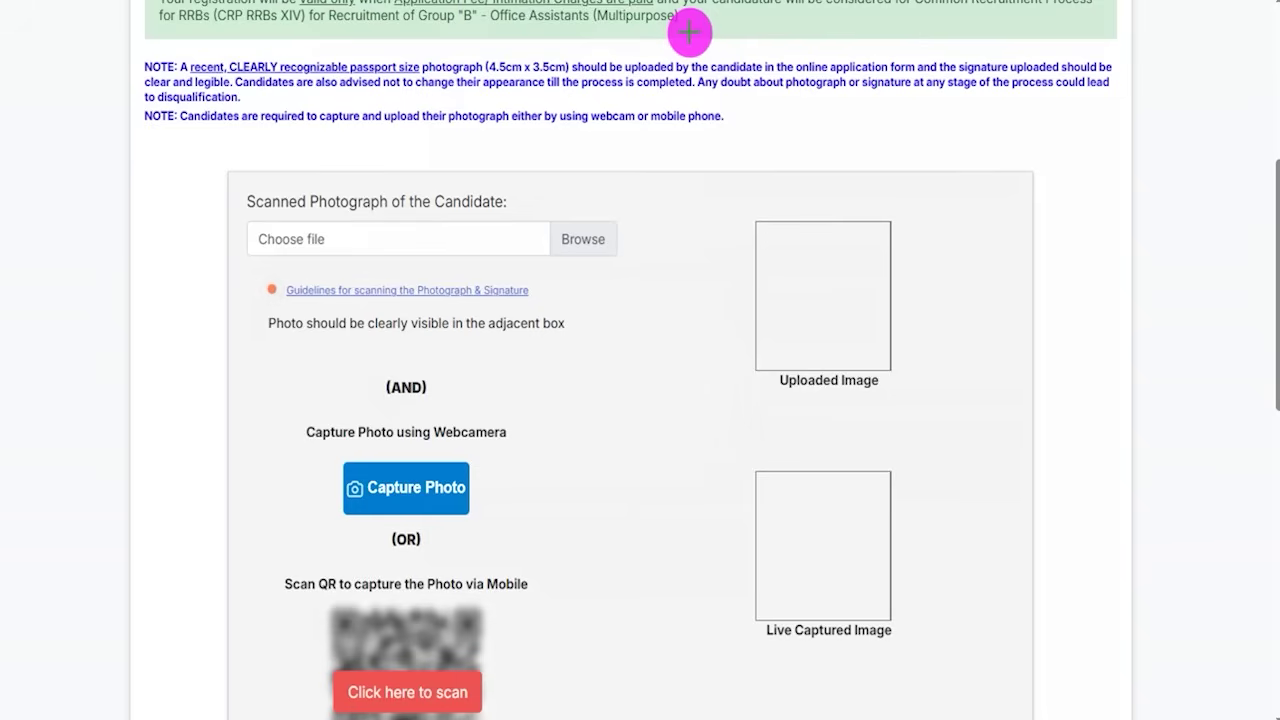
- Tick the scanned photograph upload and the webcam Capture Photo option, and clear the marks
{"action": "left_click_drag", "start_coordinate": [663, 263], "coordinate": [703, 233]}
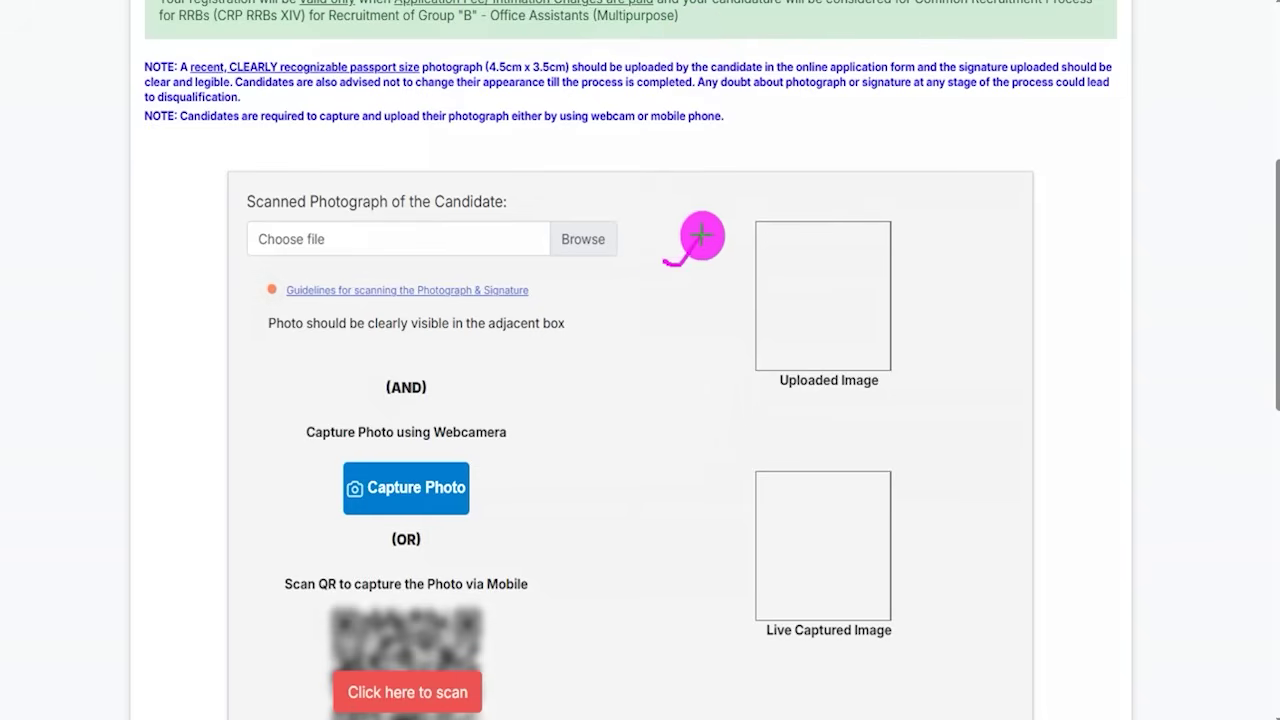
{"action": "left_click_drag", "start_coordinate": [597, 488], "coordinate": [653, 447]}
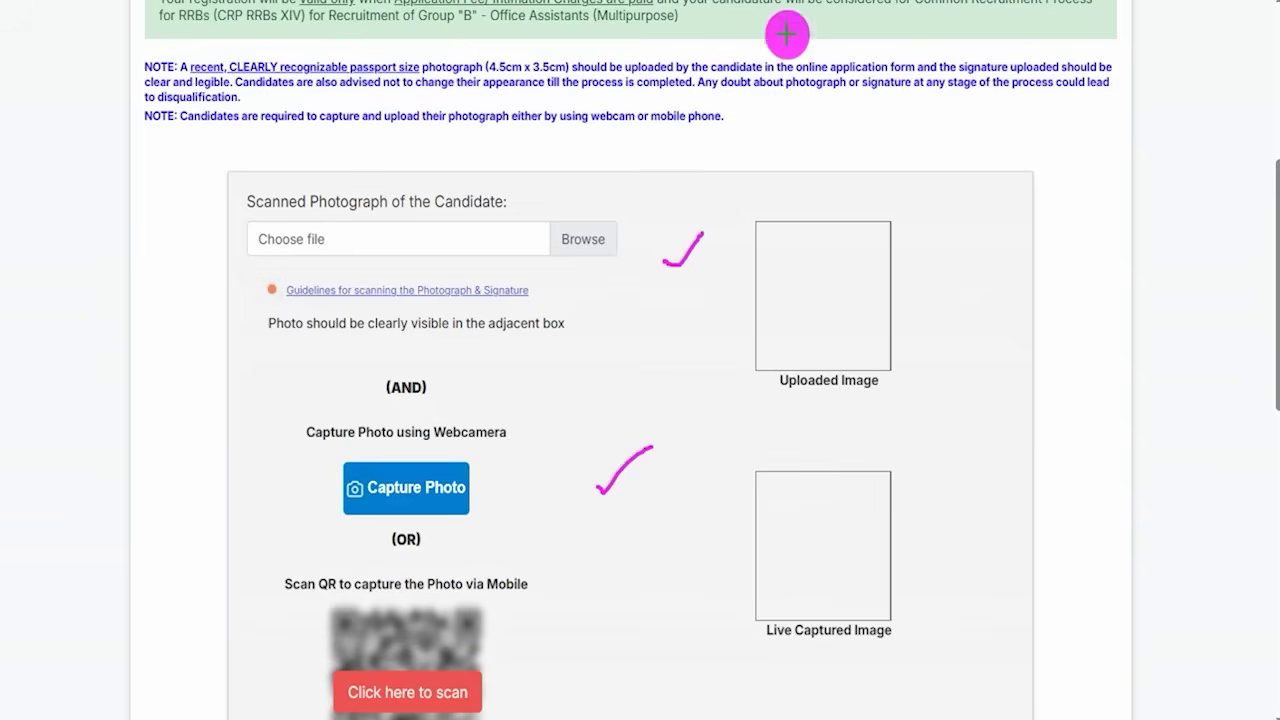
{"action": "key", "text": "Escape"}
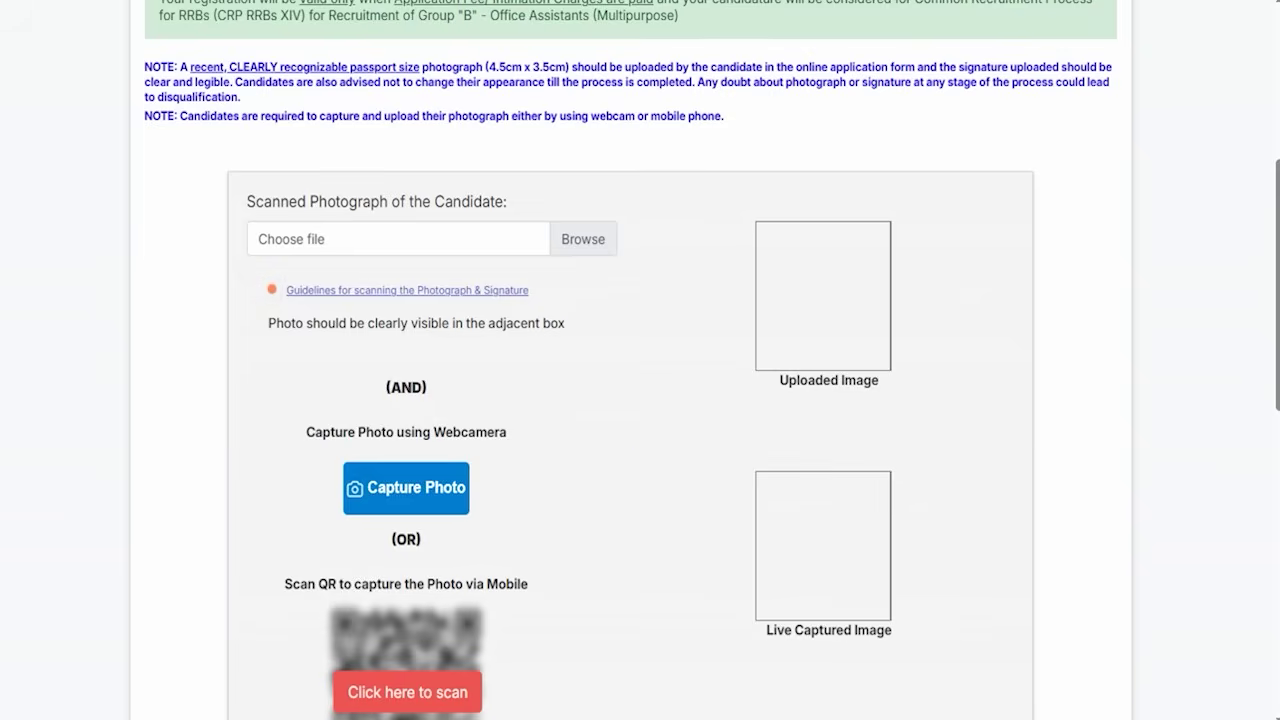
- Outline and open the photograph and signature scanning guidelines, and highlight the 4.5cm × 3.5cm photo dimensions and the 20kb–50 kb file size
{"action": "left_click_drag", "start_coordinate": [245, 263], "coordinate": [552, 309]}
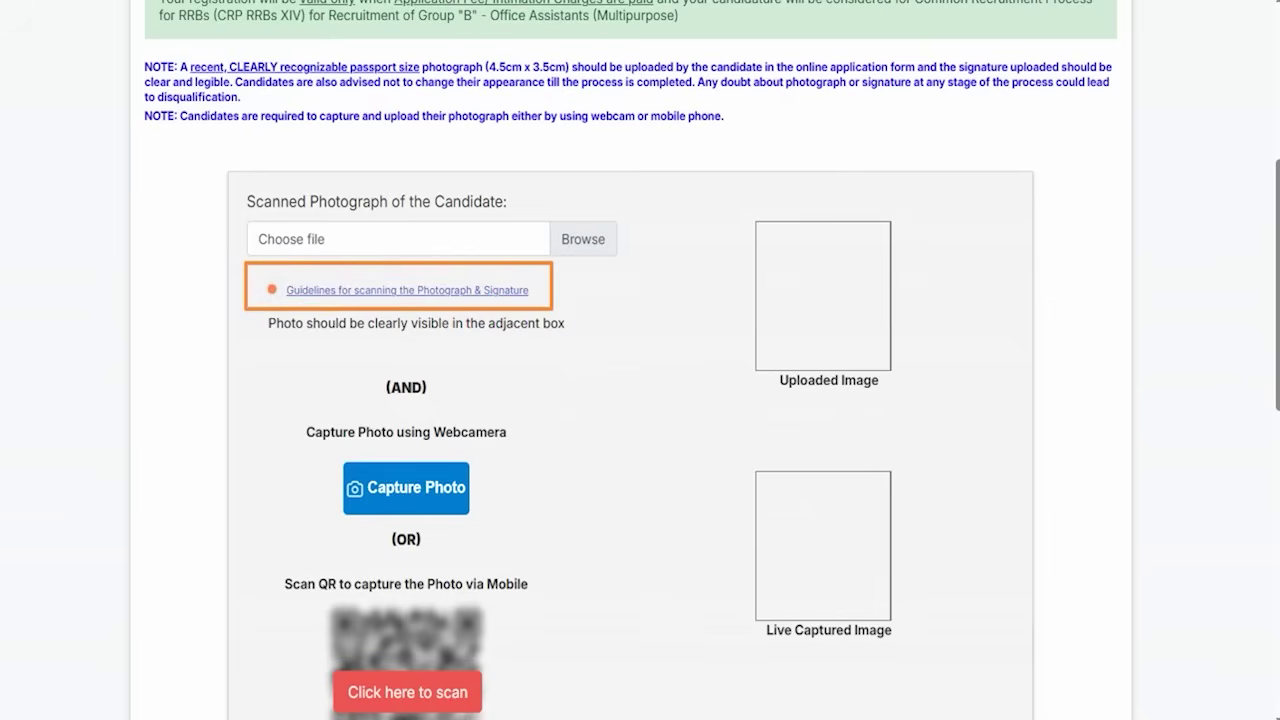
{"action": "left_click", "coordinate": [271, 289]}
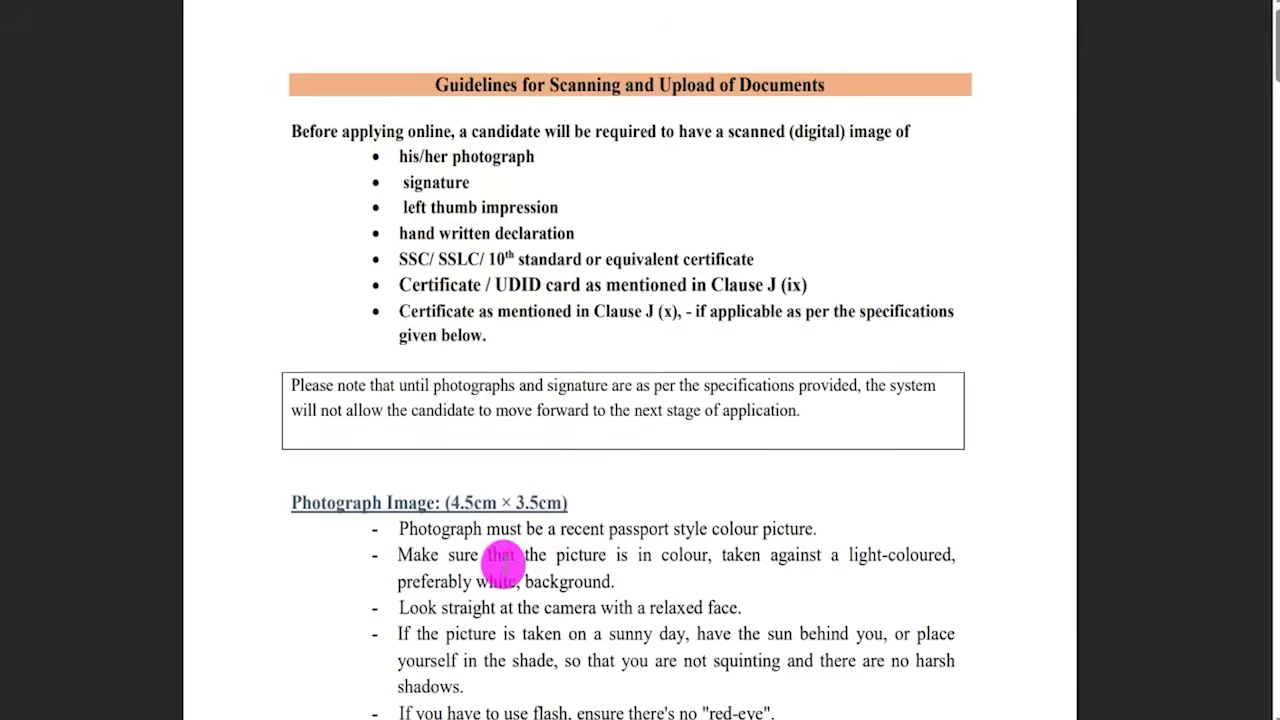
{"action": "scroll", "coordinate": [423, 403], "scroll_direction": "down", "scroll_amount": 3}
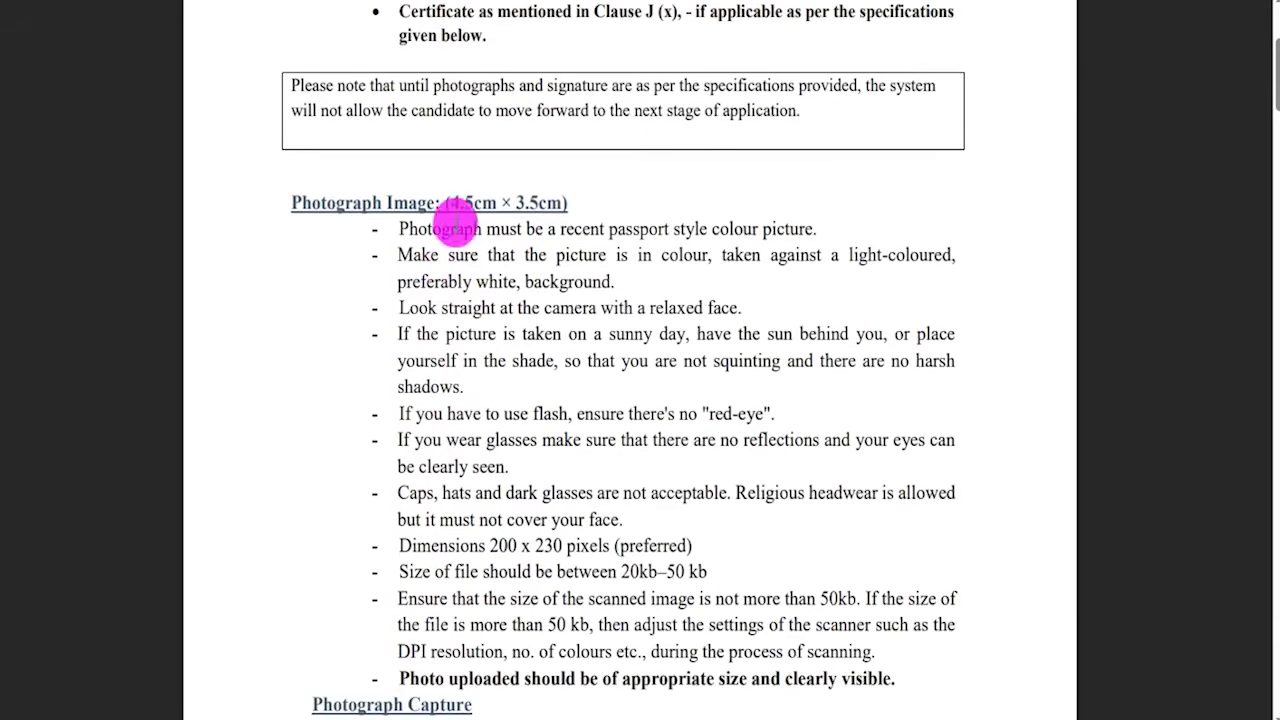
{"action": "left_click_drag", "start_coordinate": [453, 200], "coordinate": [552, 200]}
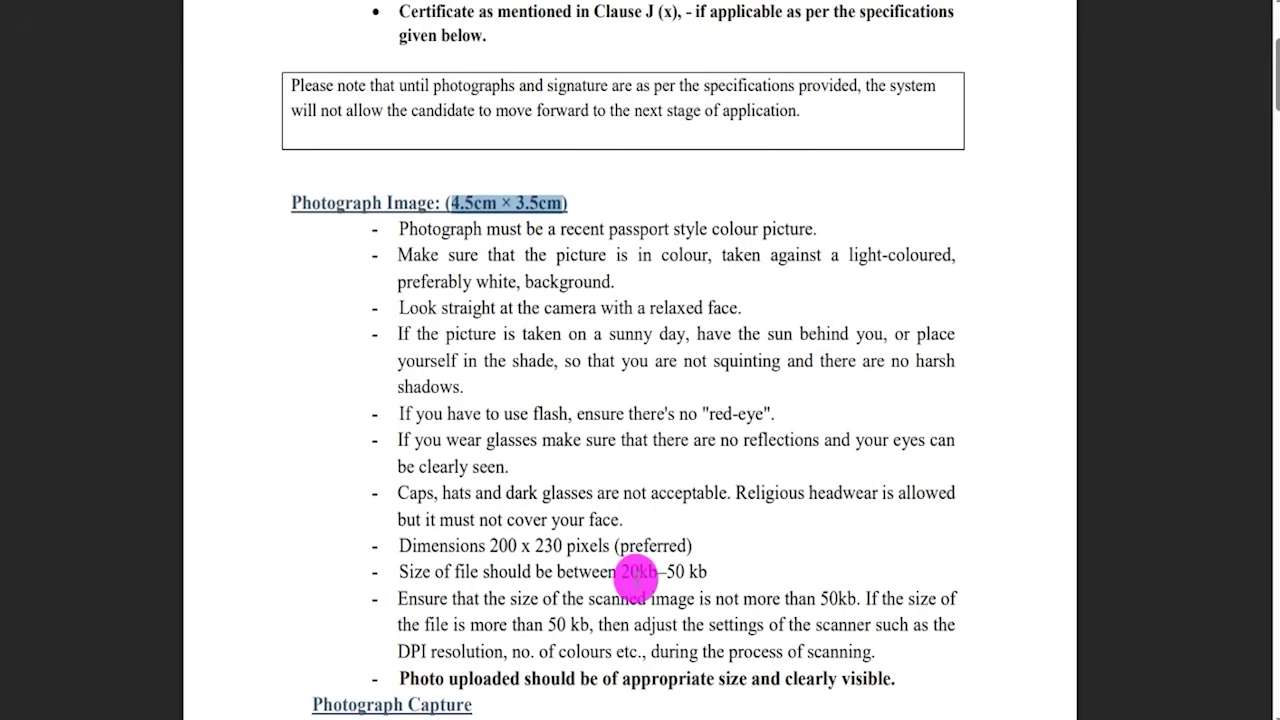
{"action": "left_click_drag", "start_coordinate": [621, 572], "coordinate": [684, 566]}
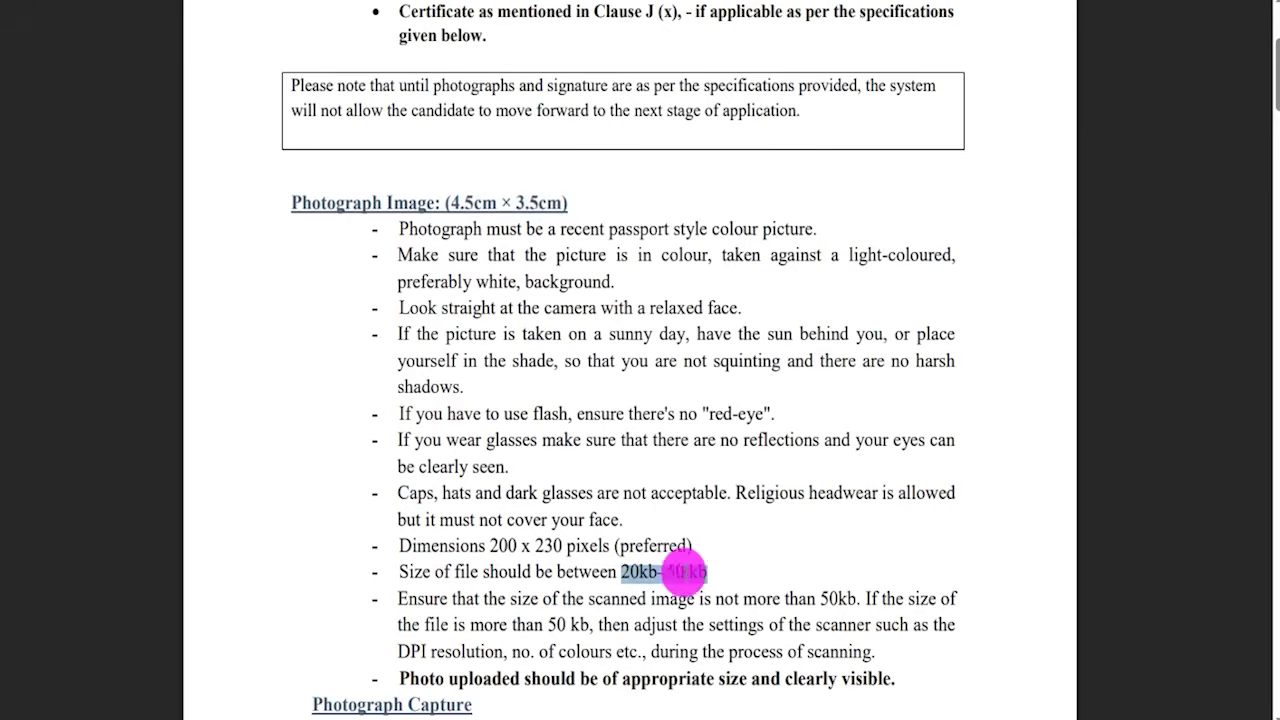
- Highlight the Photograph Capture heading in the guidelines and review its webcam and mobile phone instructions
{"action": "scroll", "coordinate": [598, 547], "scroll_direction": "down", "scroll_amount": 2}
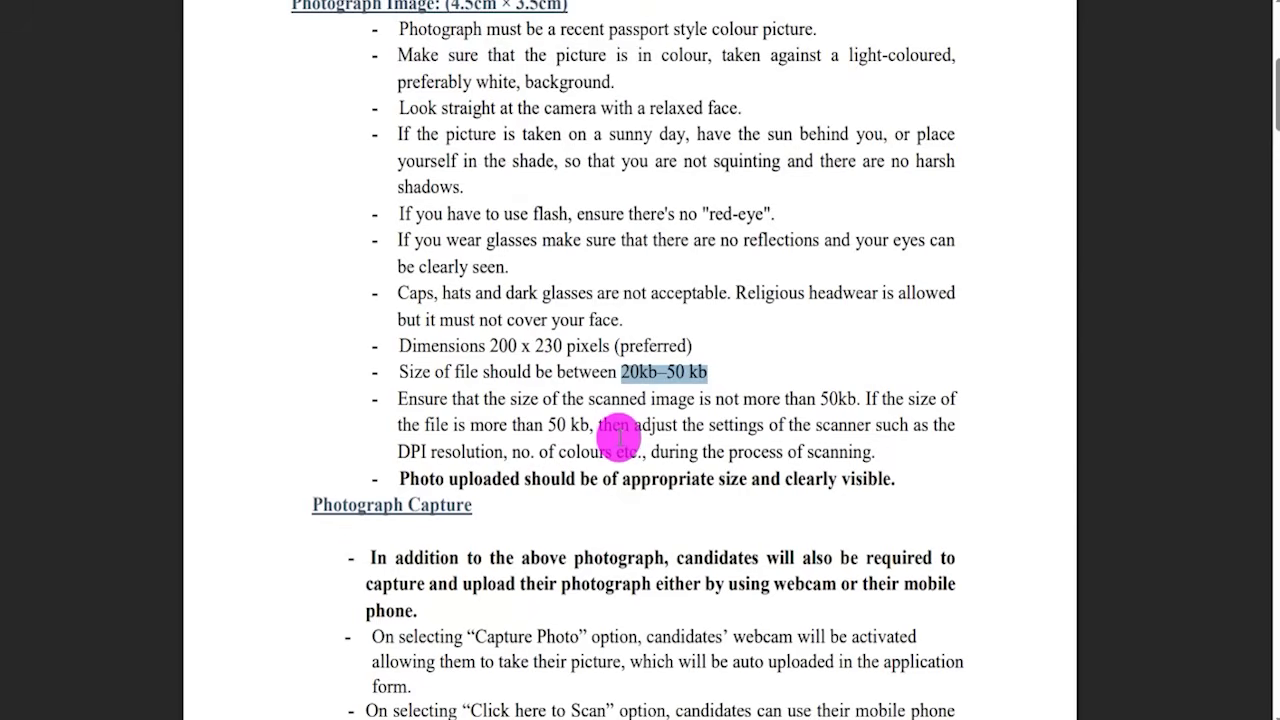
{"action": "scroll", "coordinate": [619, 437], "scroll_direction": "down", "scroll_amount": 3}
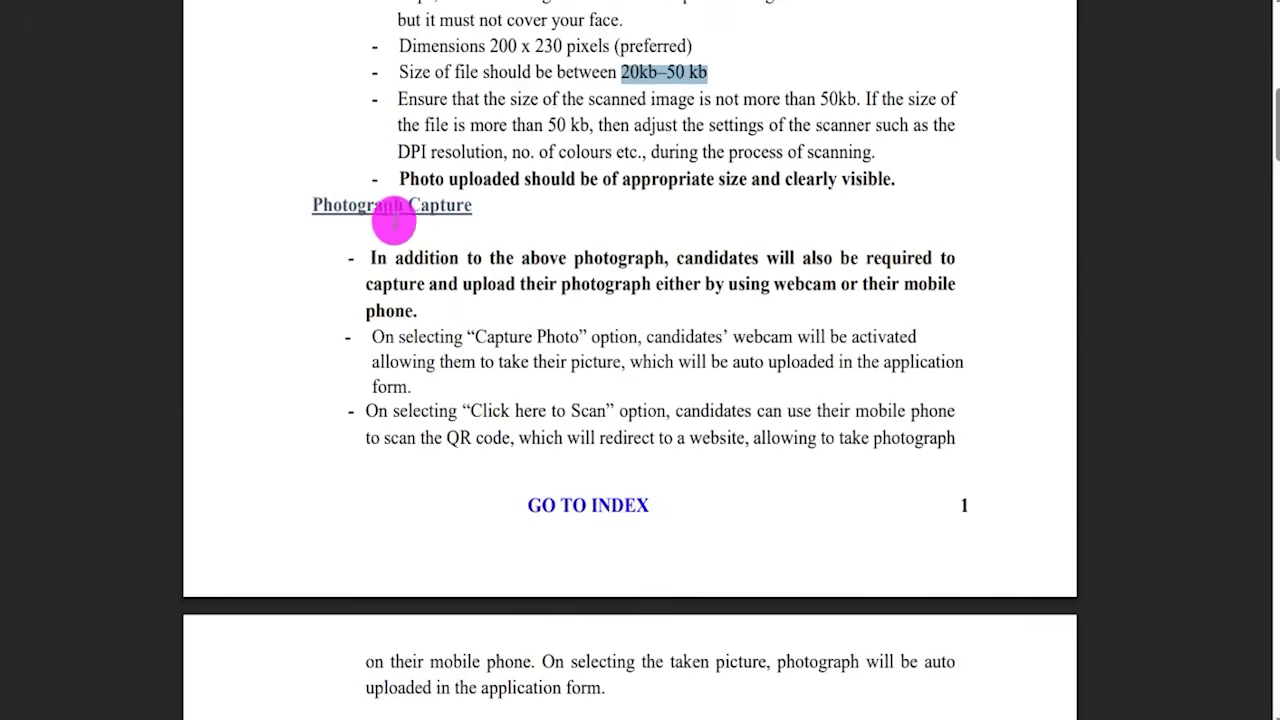
{"action": "left_click_drag", "start_coordinate": [334, 206], "coordinate": [440, 205]}
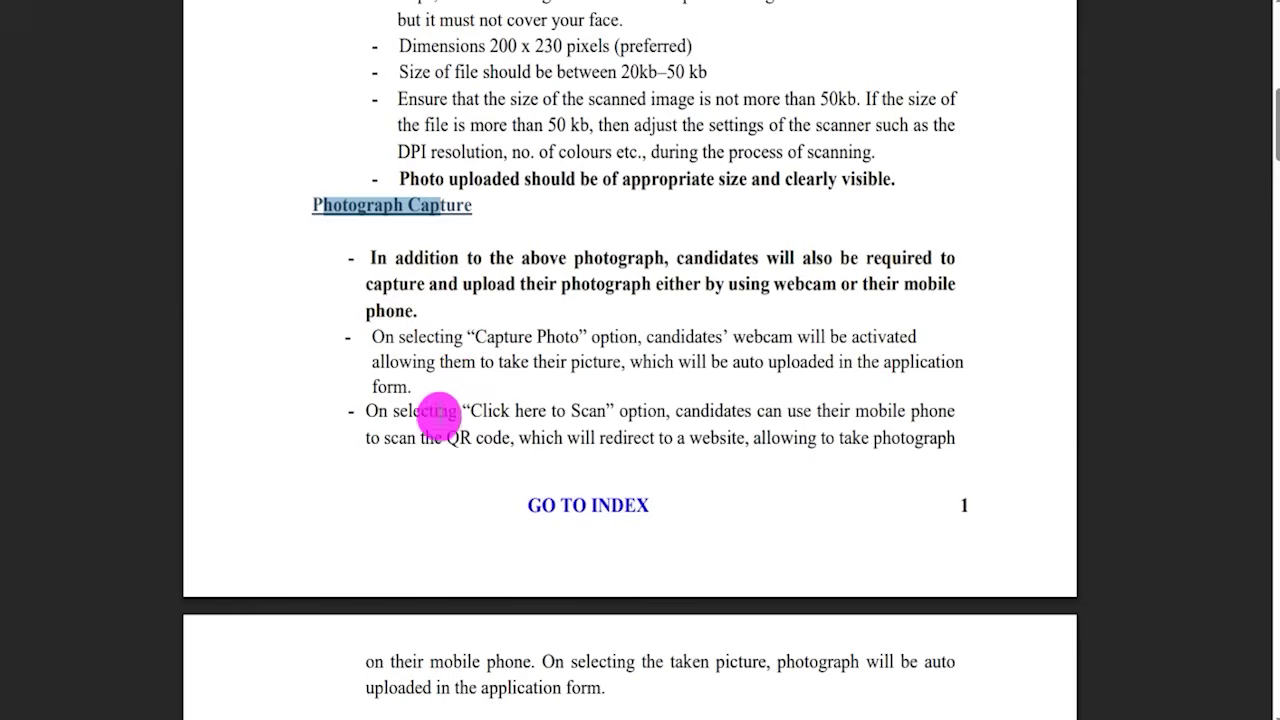
- Highlight the photo background rule under Dos and the small size, coloured glasses, face shadow and dark background rules under Don'ts
{"action": "scroll", "coordinate": [429, 414], "scroll_direction": "down", "scroll_amount": 3}
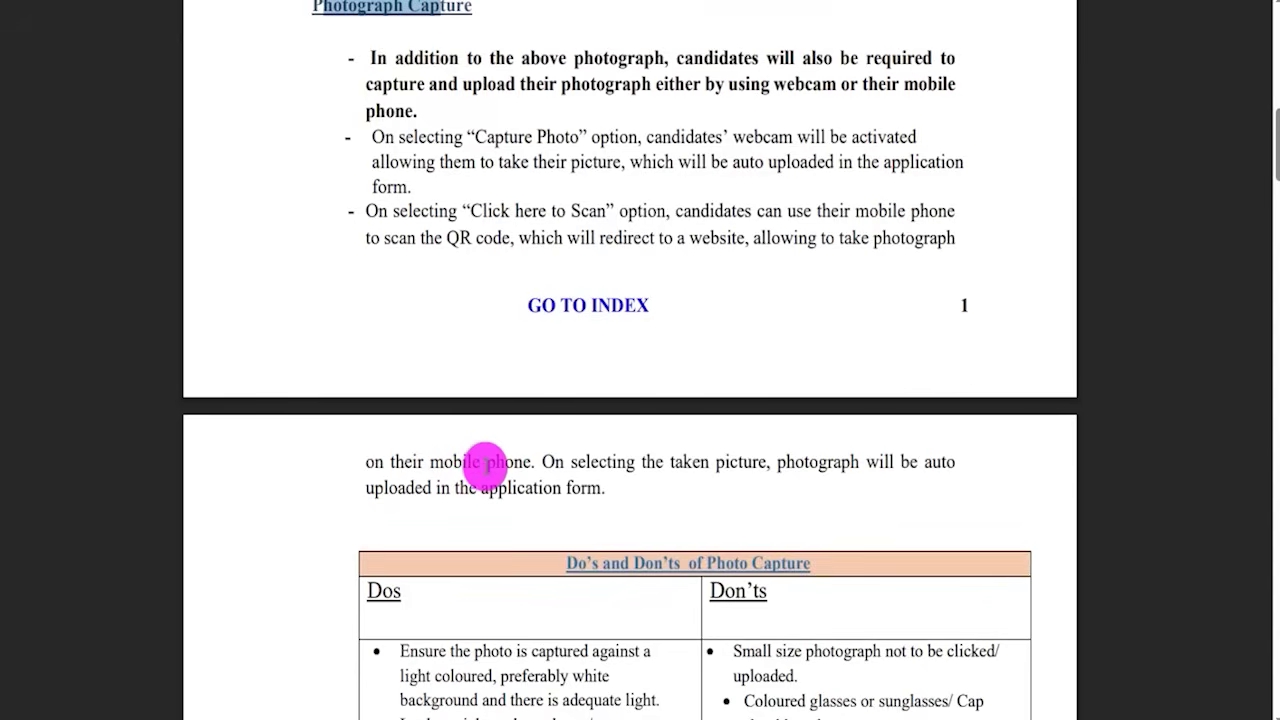
{"action": "scroll", "coordinate": [485, 465], "scroll_direction": "down", "scroll_amount": 6}
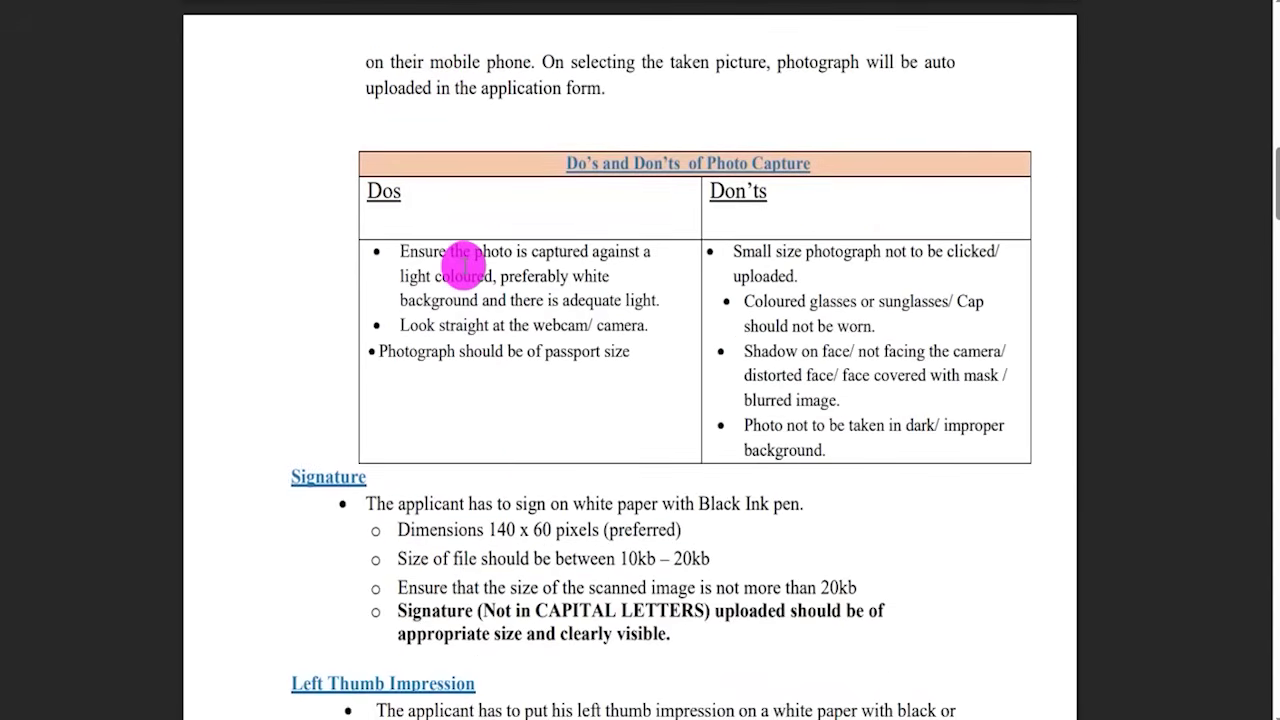
{"action": "left_click_drag", "start_coordinate": [500, 251], "coordinate": [598, 262]}
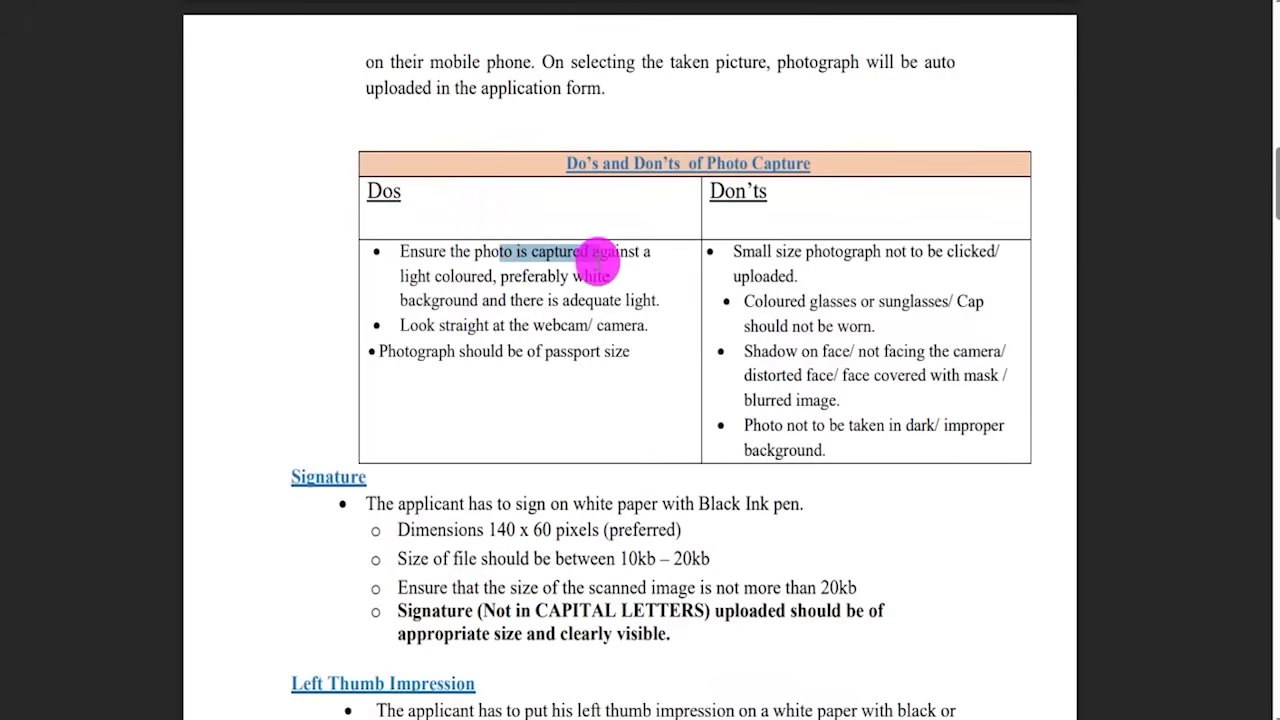
{"action": "left_click_drag", "start_coordinate": [775, 252], "coordinate": [832, 255]}
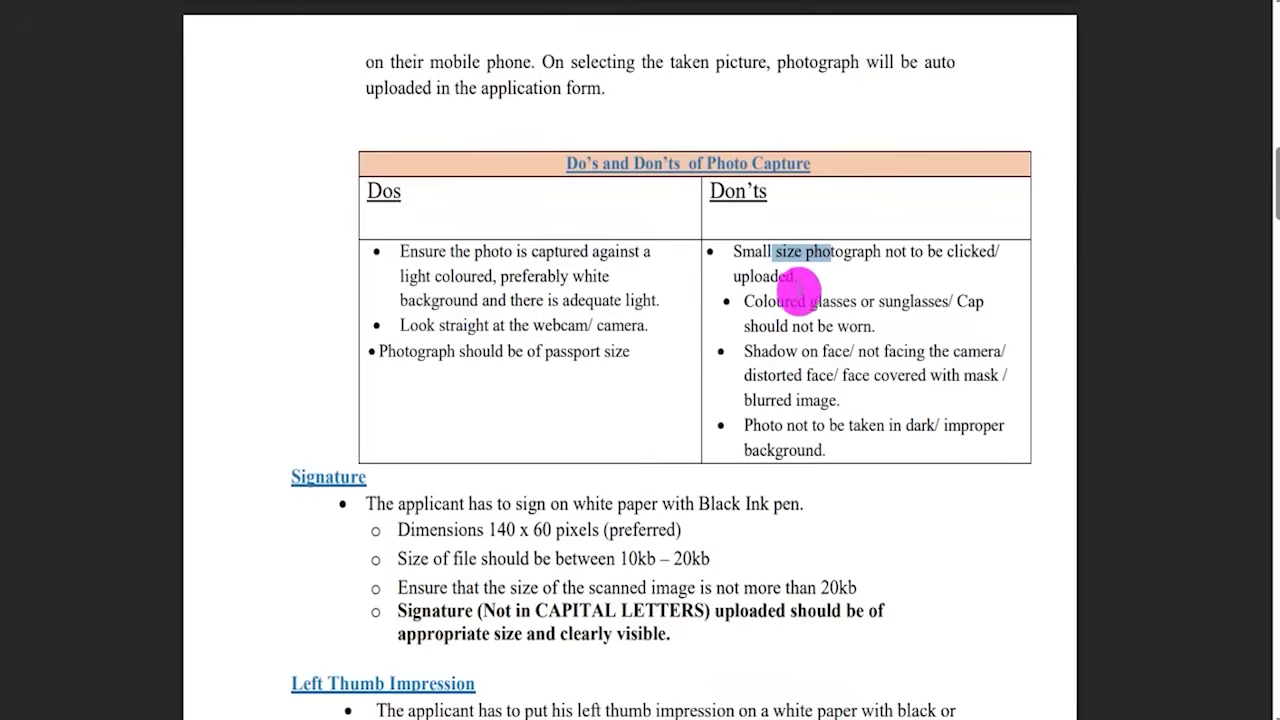
{"action": "left_click_drag", "start_coordinate": [768, 301], "coordinate": [845, 302]}
{"action": "left_click_drag", "start_coordinate": [772, 351], "coordinate": [835, 355]}
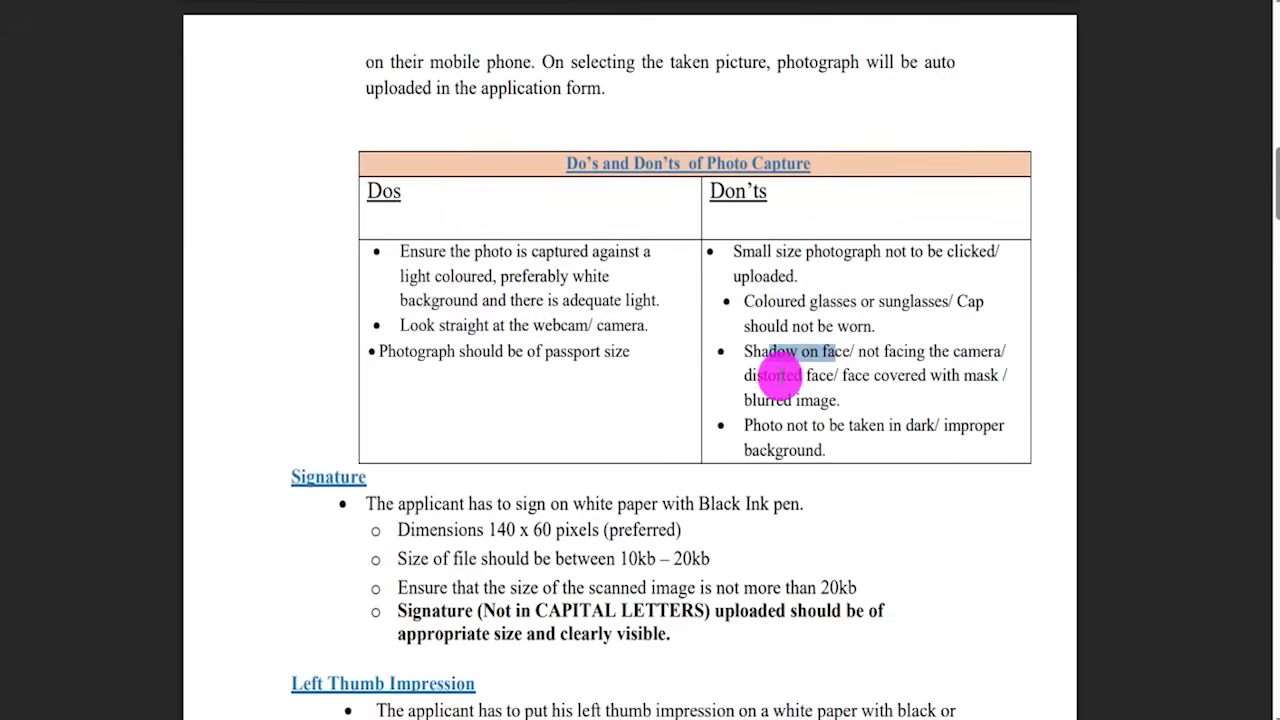
{"action": "left_click_drag", "start_coordinate": [760, 426], "coordinate": [783, 426]}
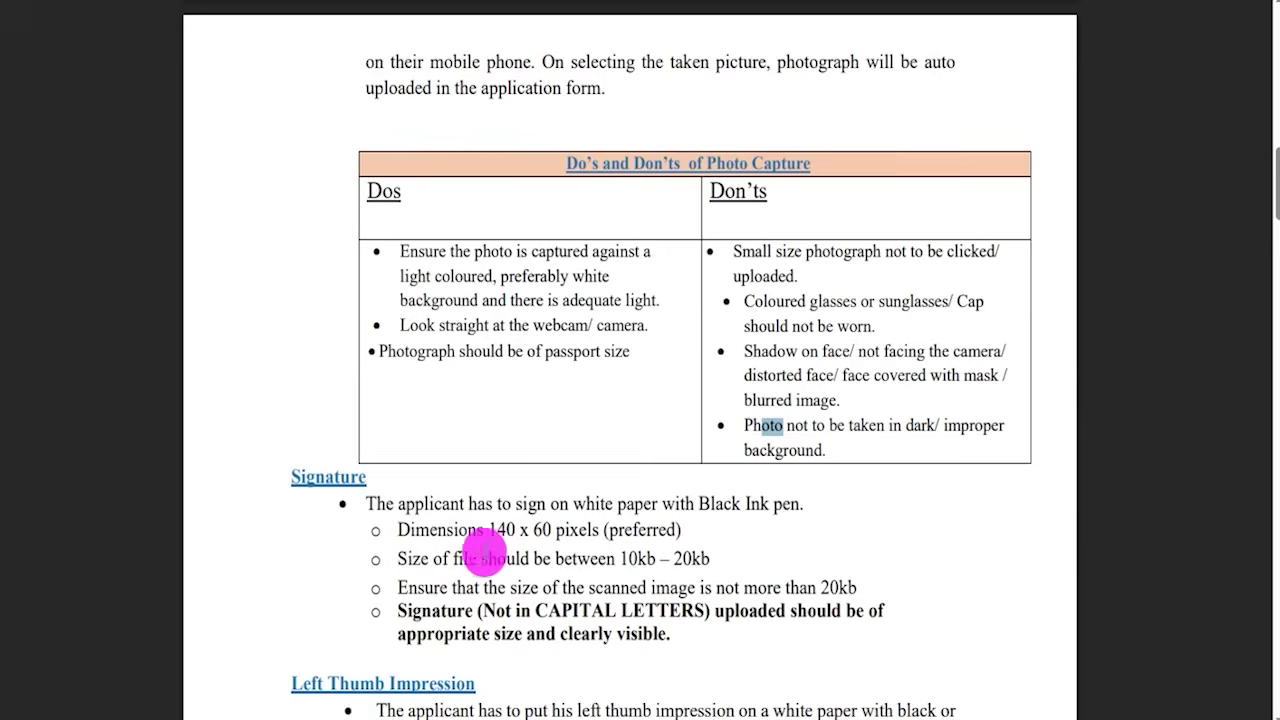
- Highlight the signature's Black Ink, 10kb – 20kb and CAPITAL LETTERS rules, view Left Thumb Impression, and return to the photograph upload page
{"action": "left_click_drag", "start_coordinate": [424, 503], "coordinate": [750, 500]}
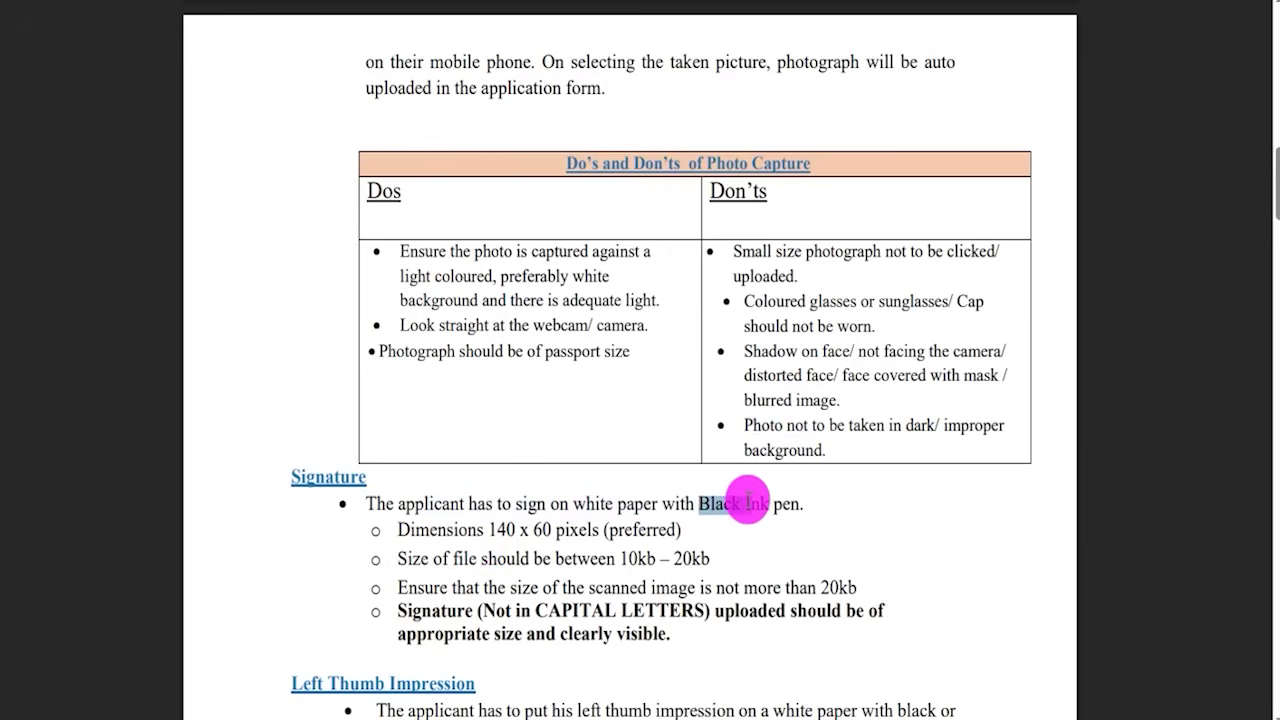
{"action": "mouse_move", "coordinate": [491, 530]}
{"action": "left_mouse_down"}
{"action": "mouse_move", "coordinate": [605, 528]}
{"action": "mouse_move", "coordinate": [652, 558]}
{"action": "mouse_move", "coordinate": [690, 558]}
{"action": "left_mouse_up"}
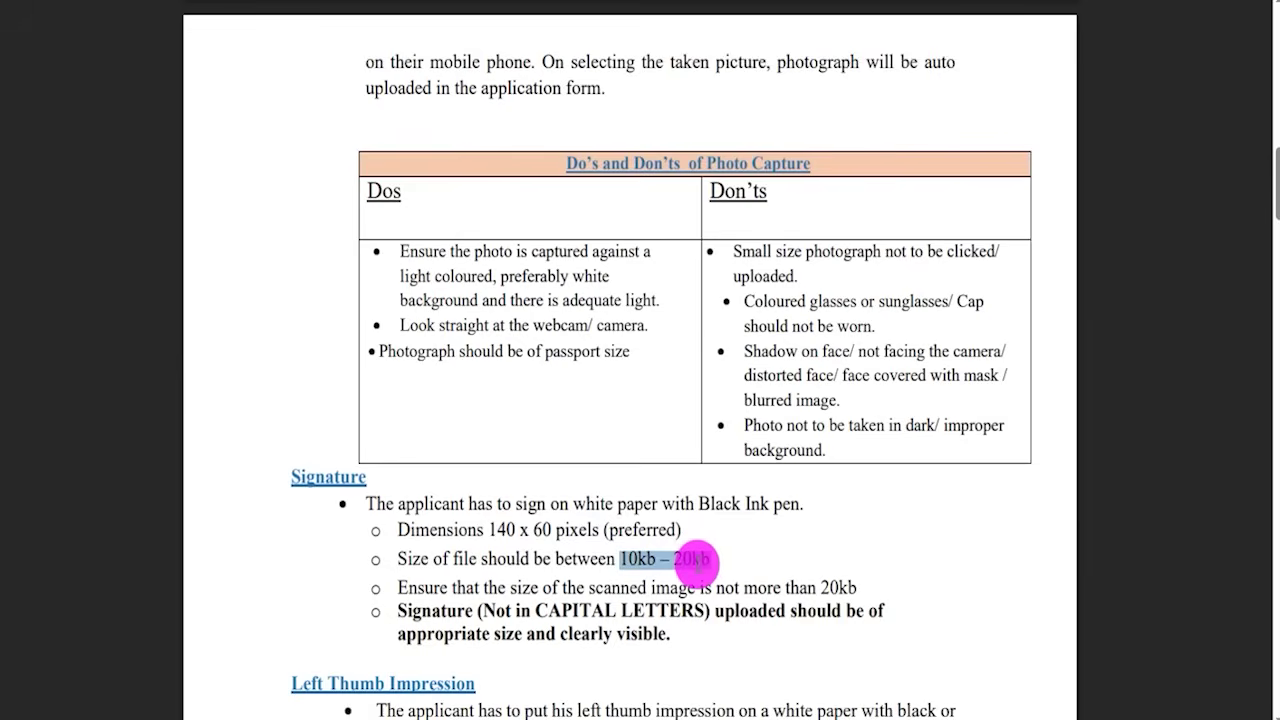
{"action": "left_click_drag", "start_coordinate": [548, 610], "coordinate": [640, 610]}
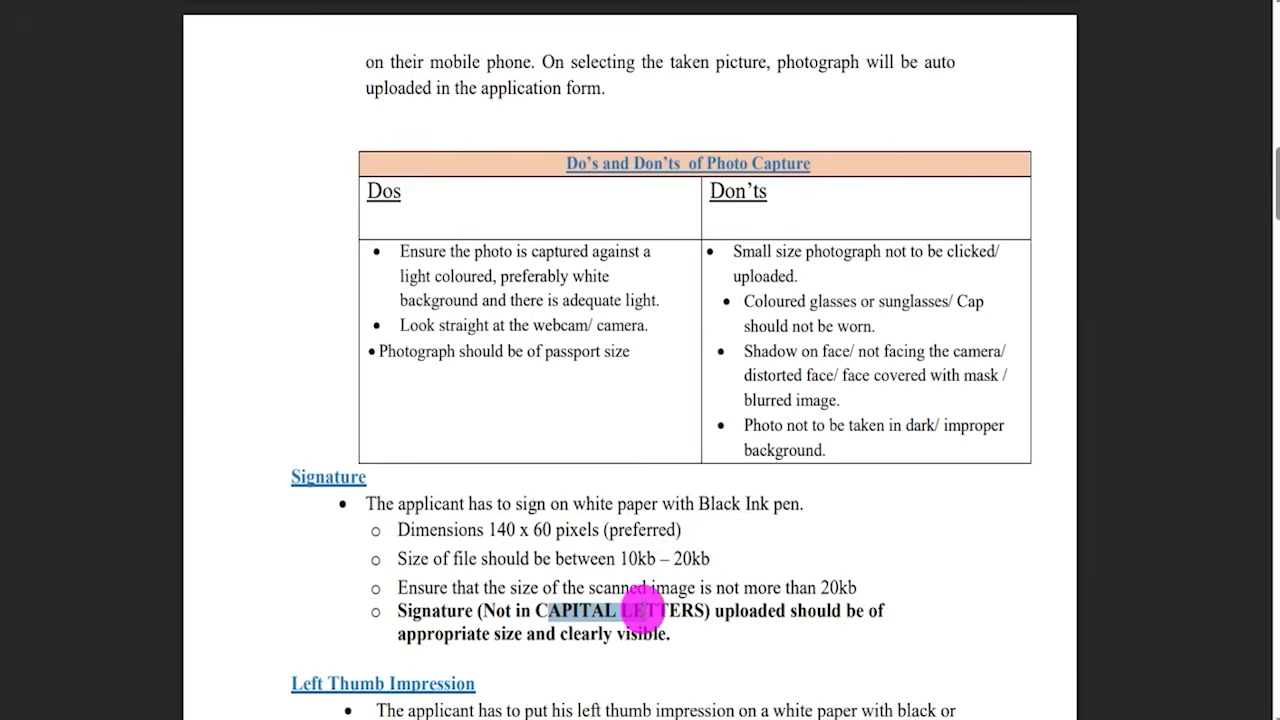
{"action": "left_click", "coordinate": [571, 571]}
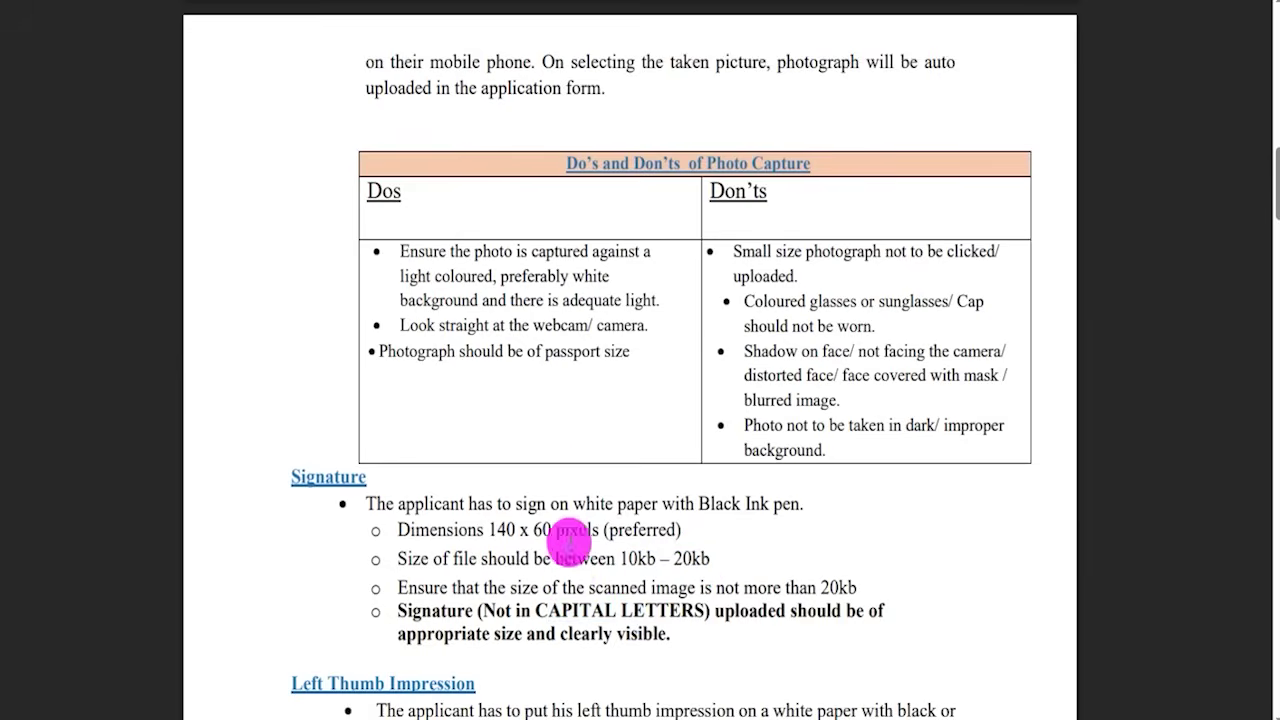
{"action": "scroll", "coordinate": [571, 571], "scroll_direction": "down", "scroll_amount": 4}
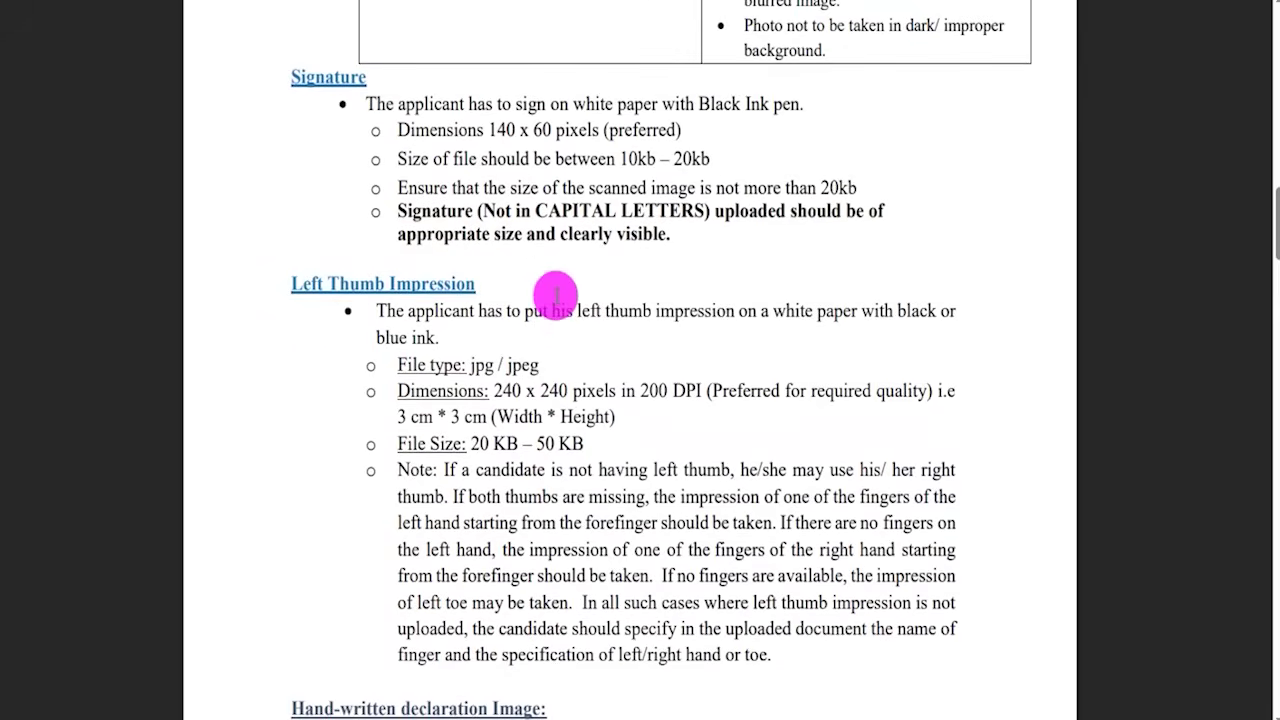
{"action": "left_click", "coordinate": [452, 2]}
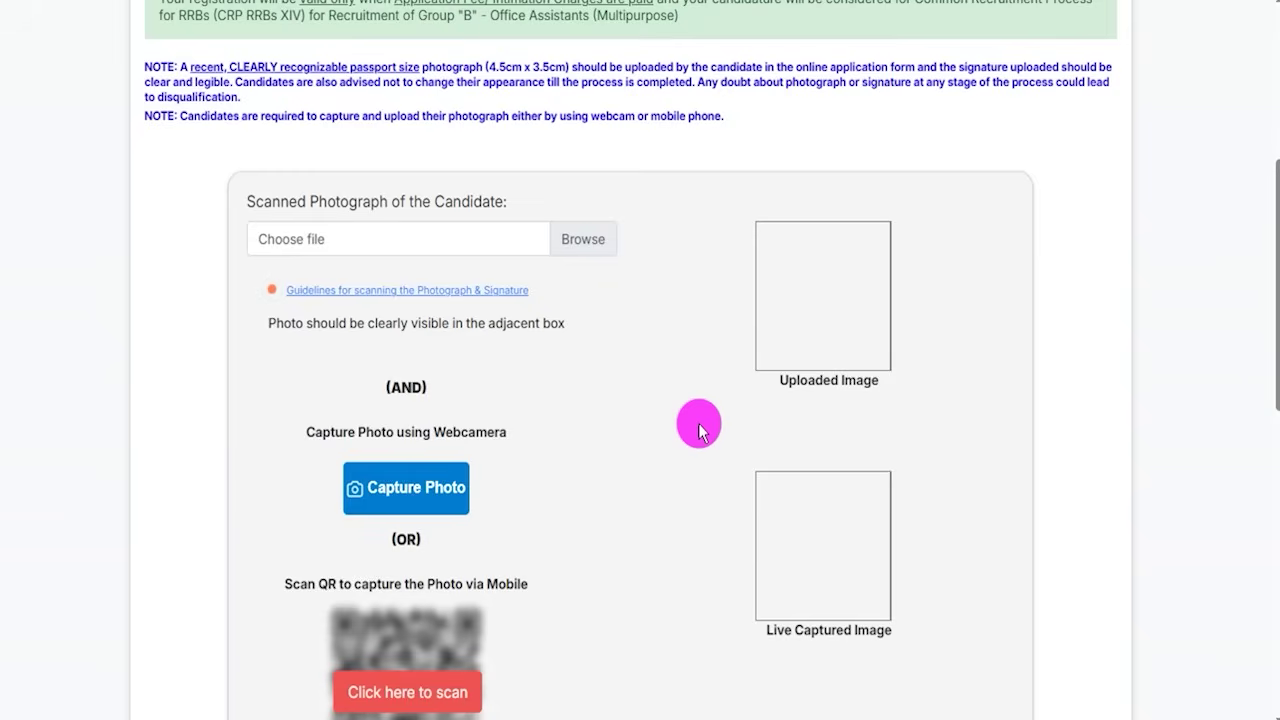
- Tick-mark the webcam Capture Photo option and the QR code scan option for capturing the photo via mobile, and clear the annotations
{"action": "scroll", "coordinate": [698, 428], "scroll_direction": "down", "scroll_amount": 2}
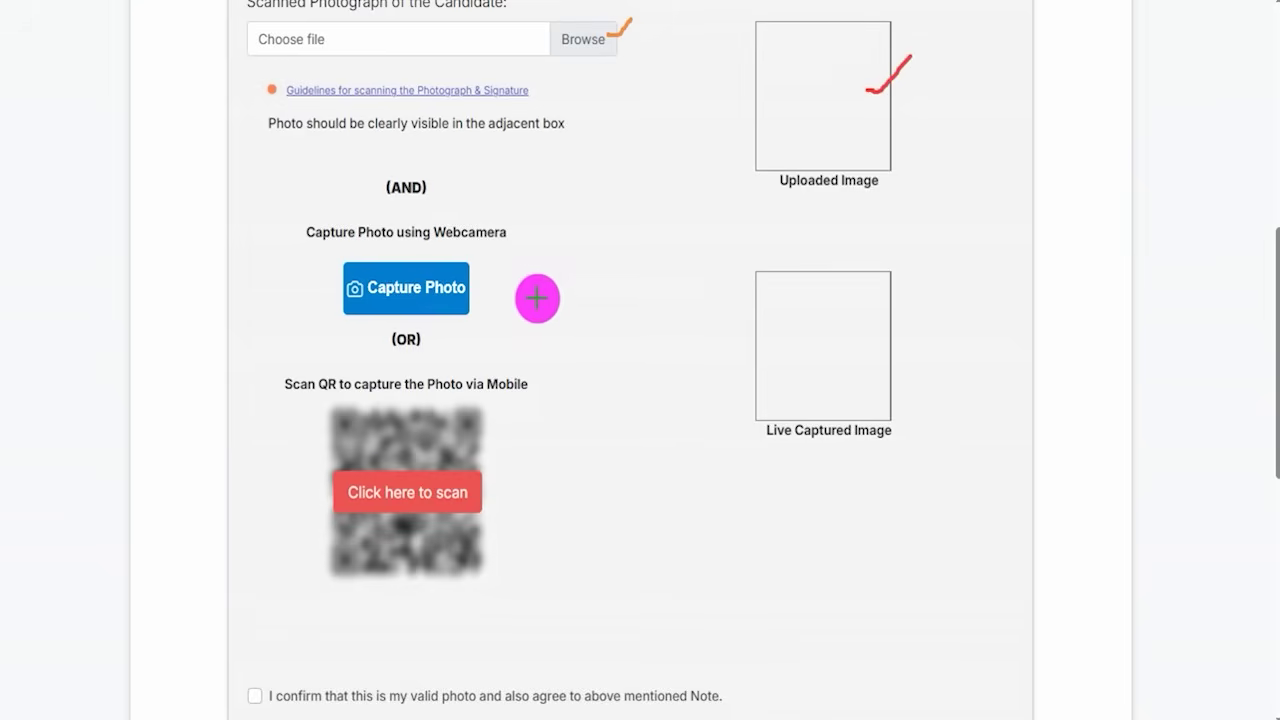
{"action": "left_click_drag", "start_coordinate": [458, 280], "coordinate": [513, 222]}
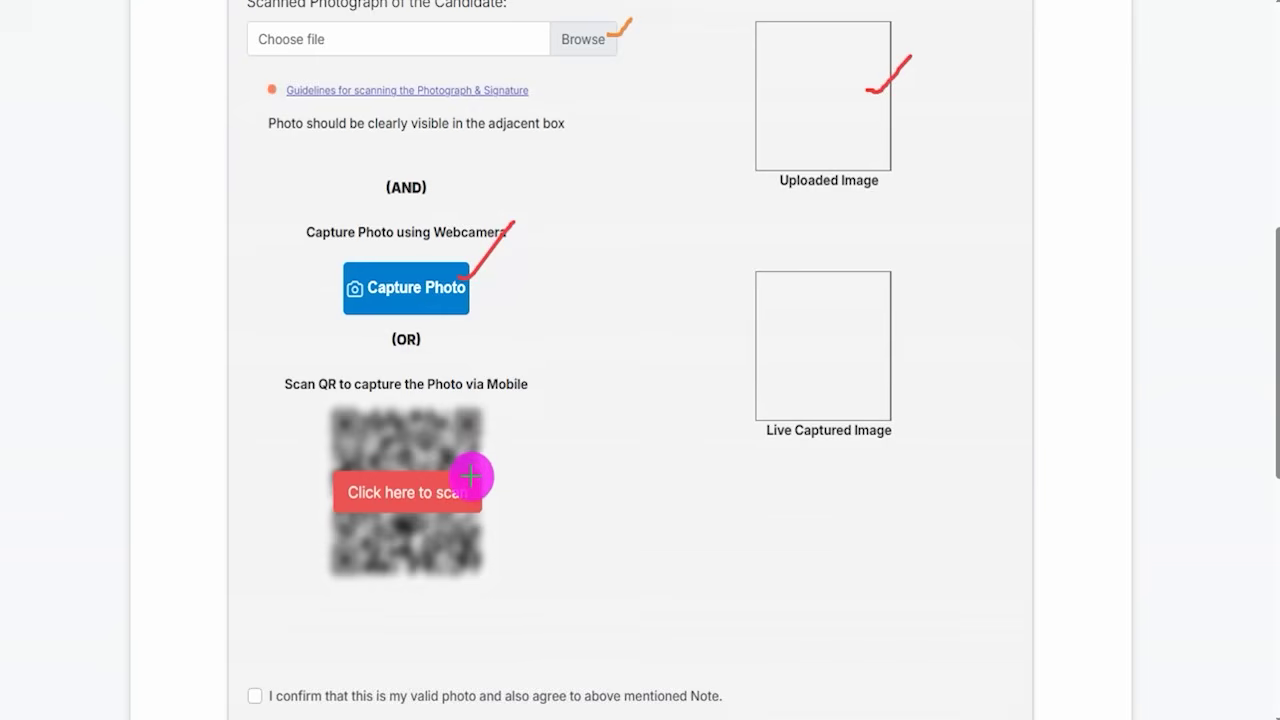
{"action": "left_click_drag", "start_coordinate": [482, 489], "coordinate": [551, 408]}
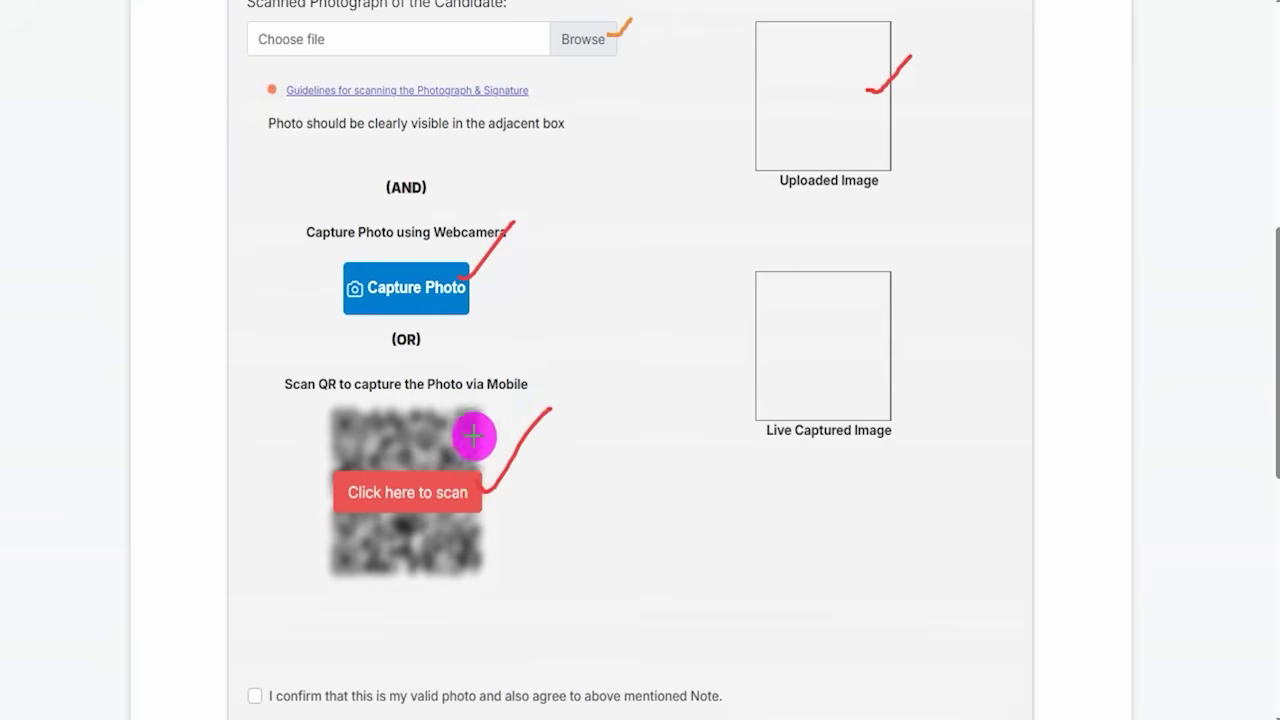
{"action": "left_click_drag", "start_coordinate": [460, 437], "coordinate": [500, 407]}
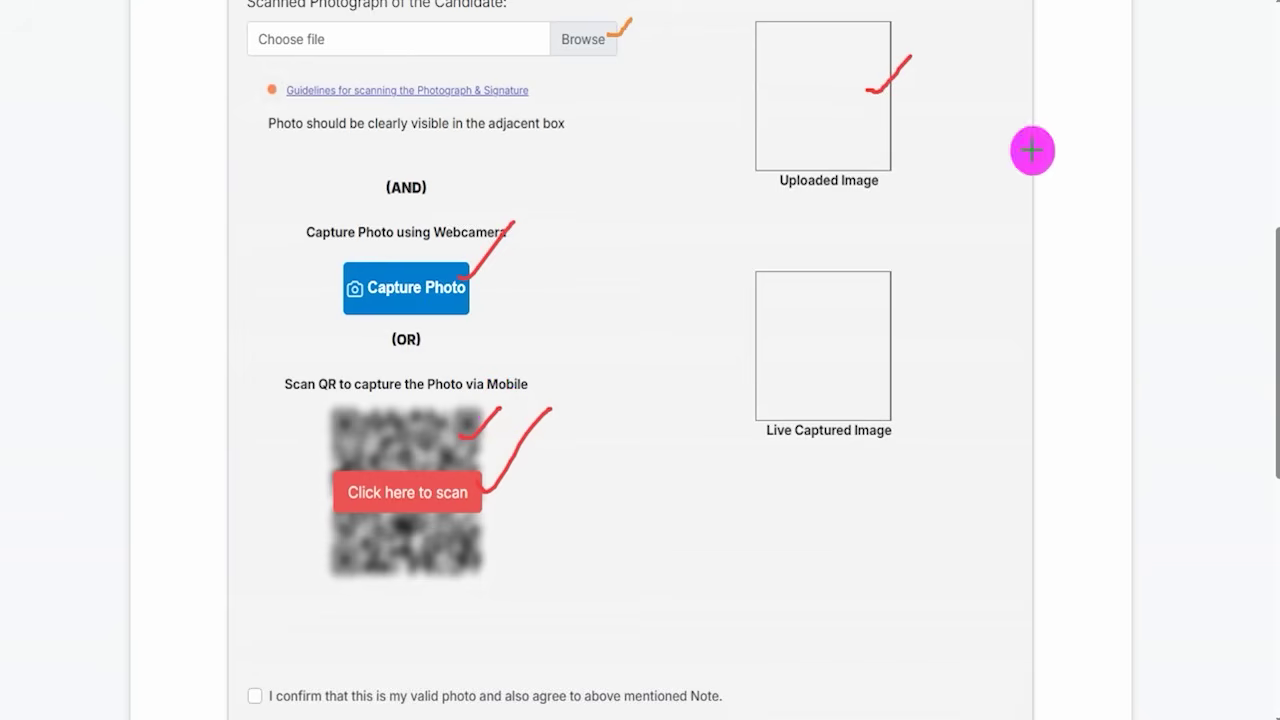
{"action": "key", "text": "Escape"}
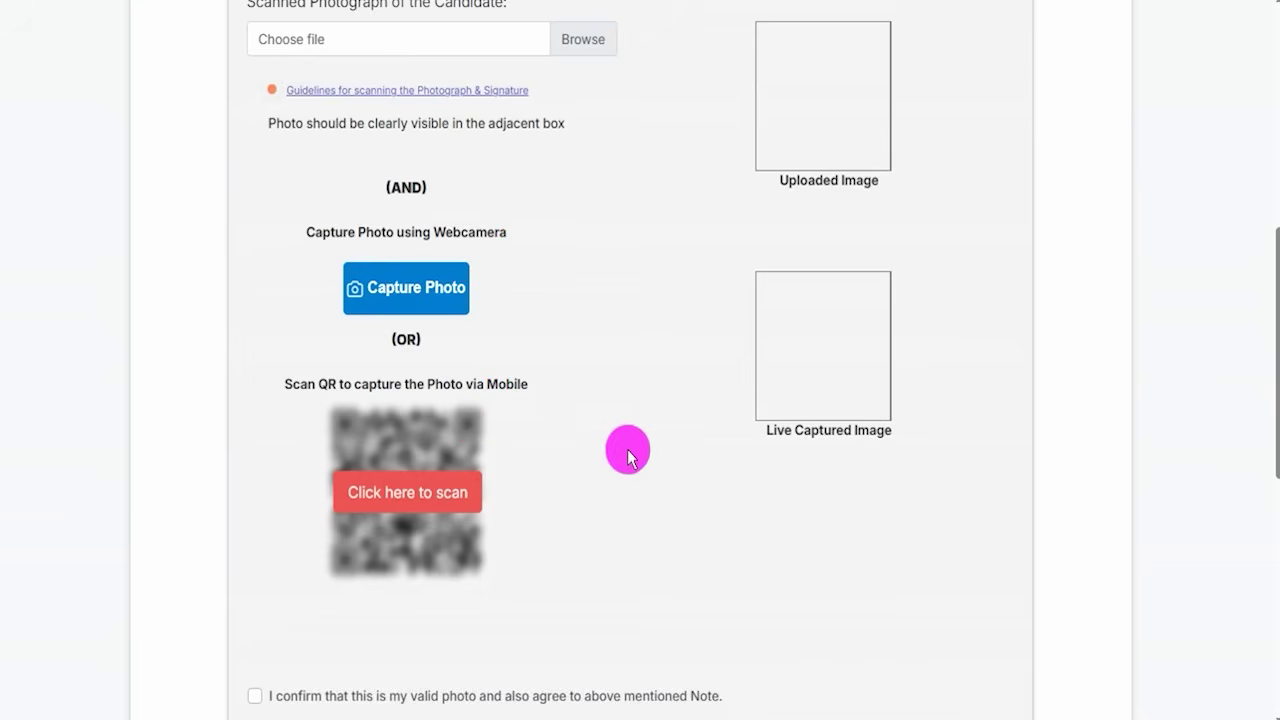
- Tick-mark the scanned signature's file selection and the valid signature and valid photo confirmation checkboxes, without keeping the marks
{"action": "scroll", "coordinate": [623, 449], "scroll_direction": "down", "scroll_amount": 5}
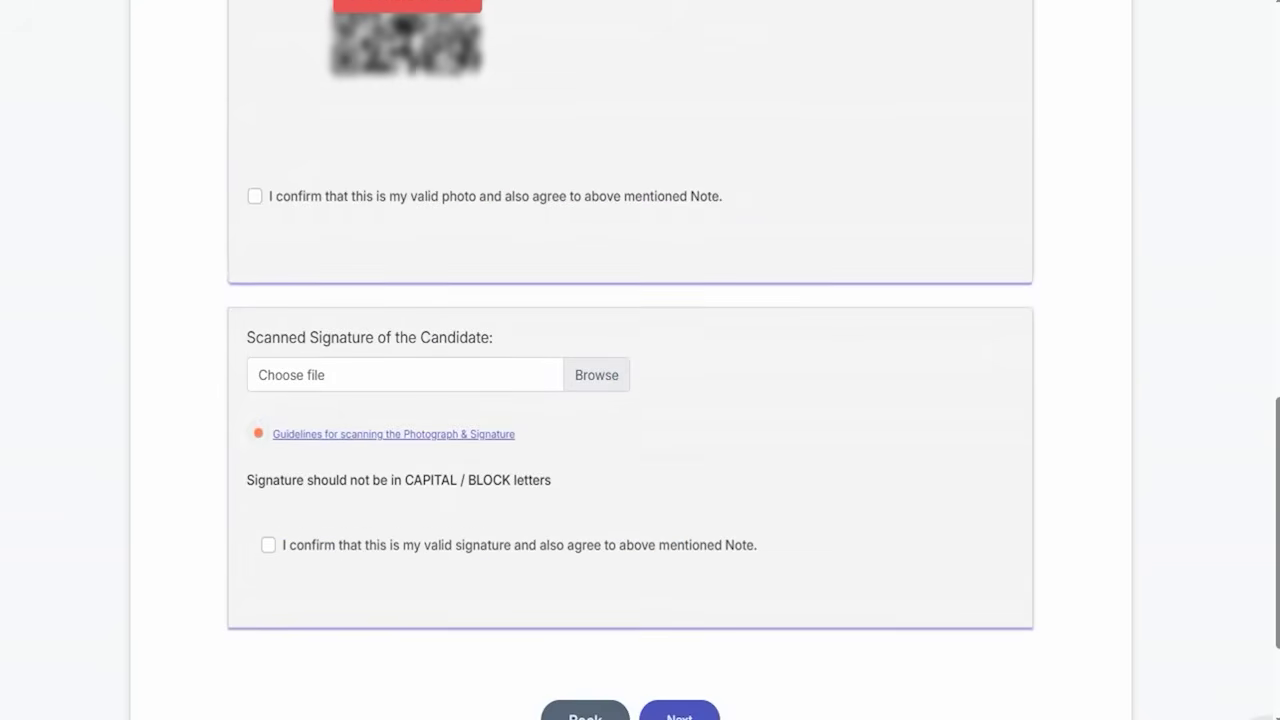
{"action": "left_click_drag", "start_coordinate": [623, 374], "coordinate": [671, 341]}
{"action": "left_click_drag", "start_coordinate": [270, 548], "coordinate": [324, 494]}
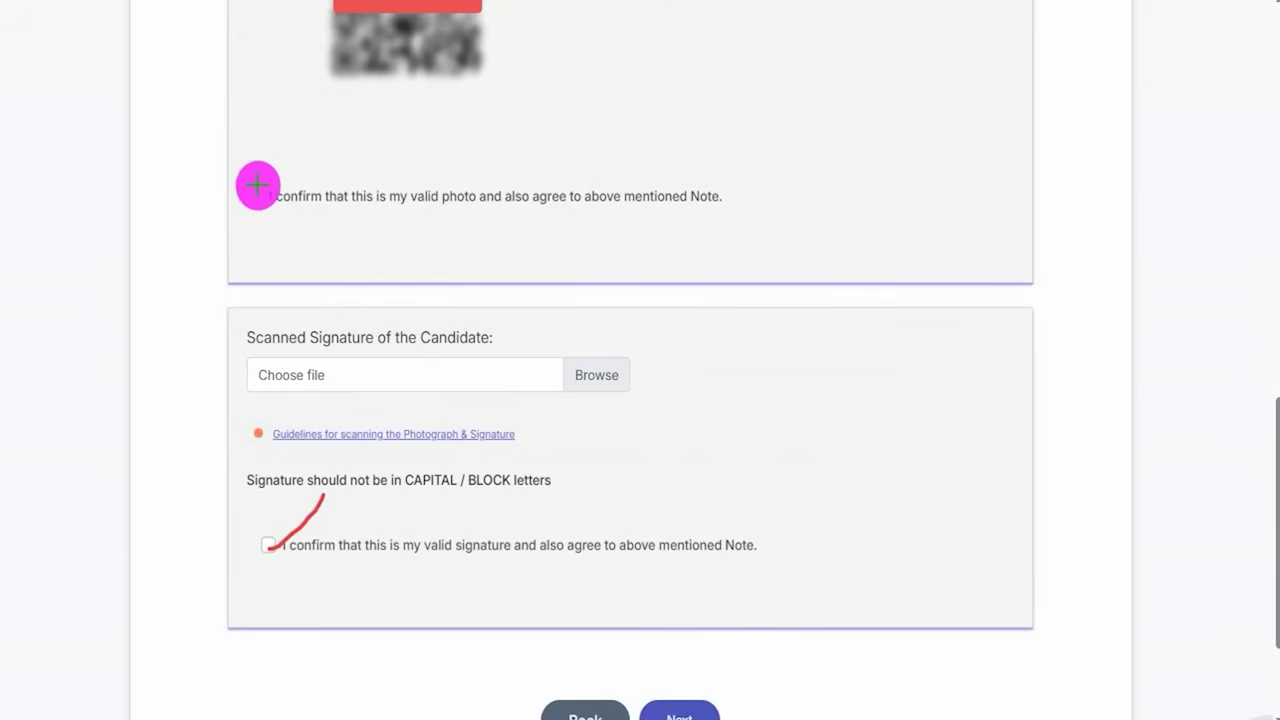
{"action": "left_click_drag", "start_coordinate": [257, 194], "coordinate": [360, 110]}
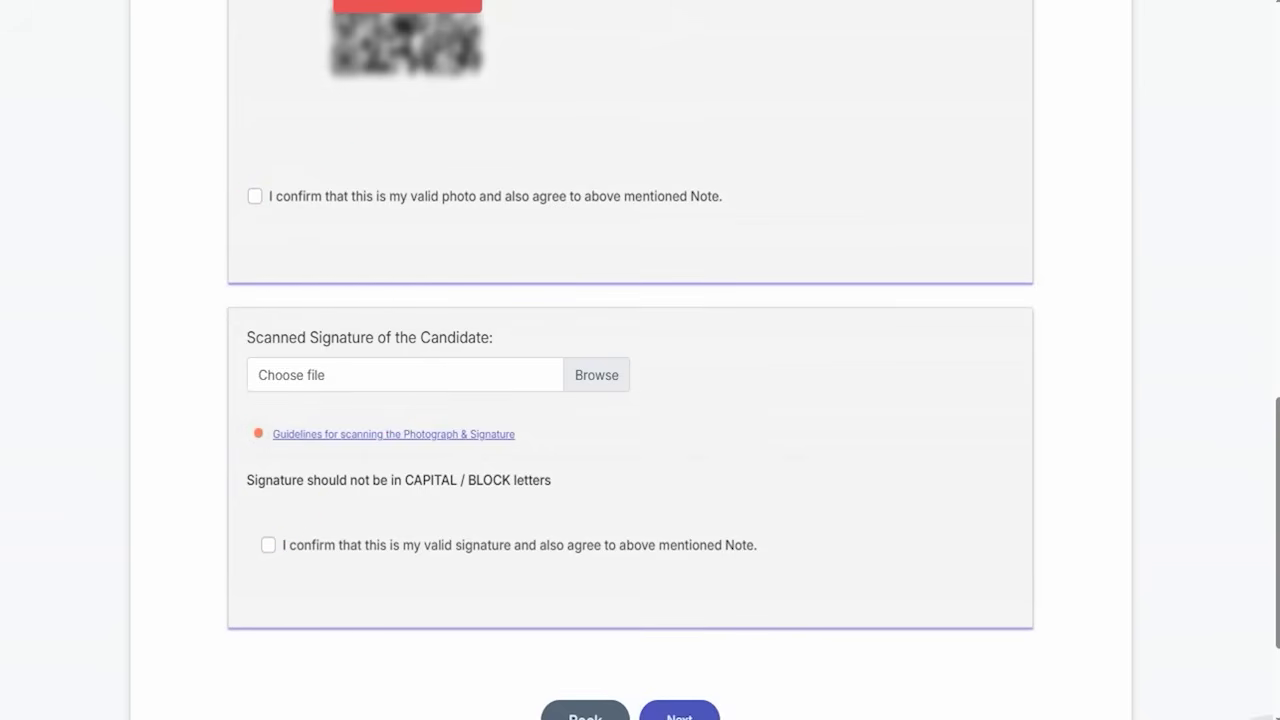
- Proceed from the photo and signature page to the Details section and set the category to ST, dismissing its notice
{"action": "scroll", "coordinate": [514, 386], "scroll_direction": "down", "scroll_amount": 2}
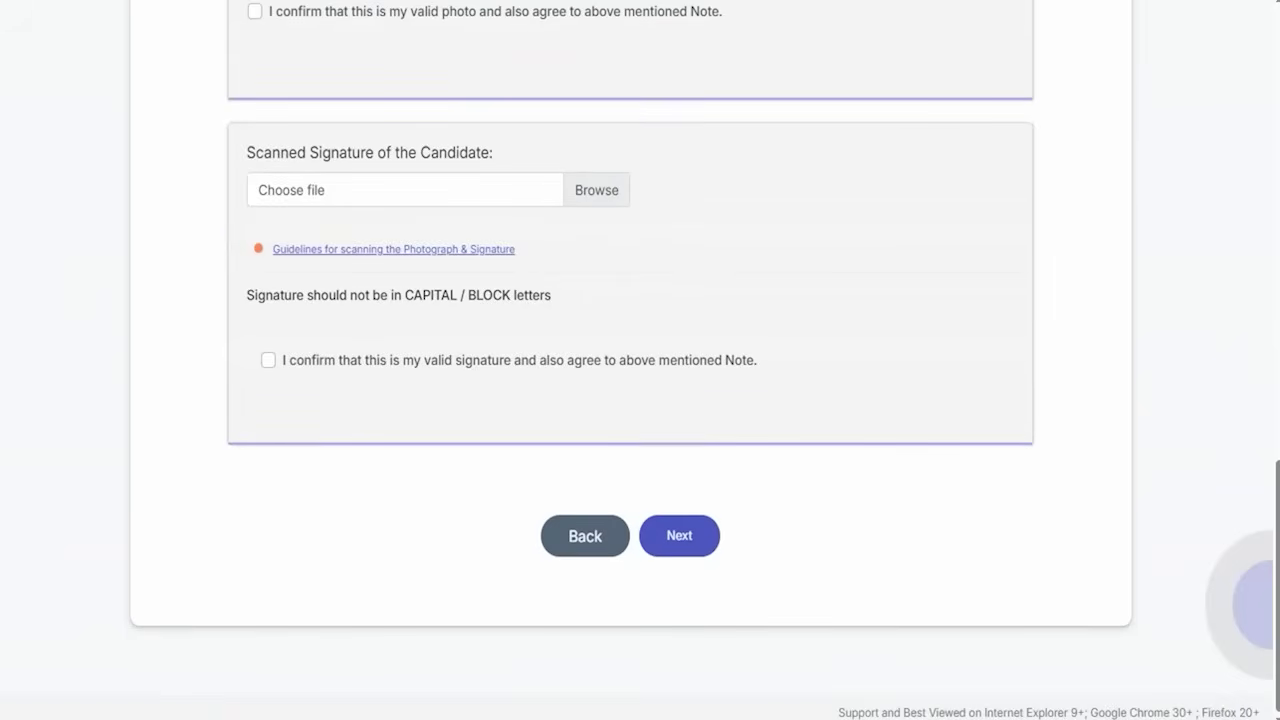
{"action": "mouse_move", "coordinate": [1082, 487]}
{"action": "left_mouse_down"}
{"action": "mouse_move", "coordinate": [914, 486]}
{"action": "mouse_move", "coordinate": [735, 535]}
{"action": "left_mouse_up"}
{"action": "left_click", "coordinate": [700, 536]}
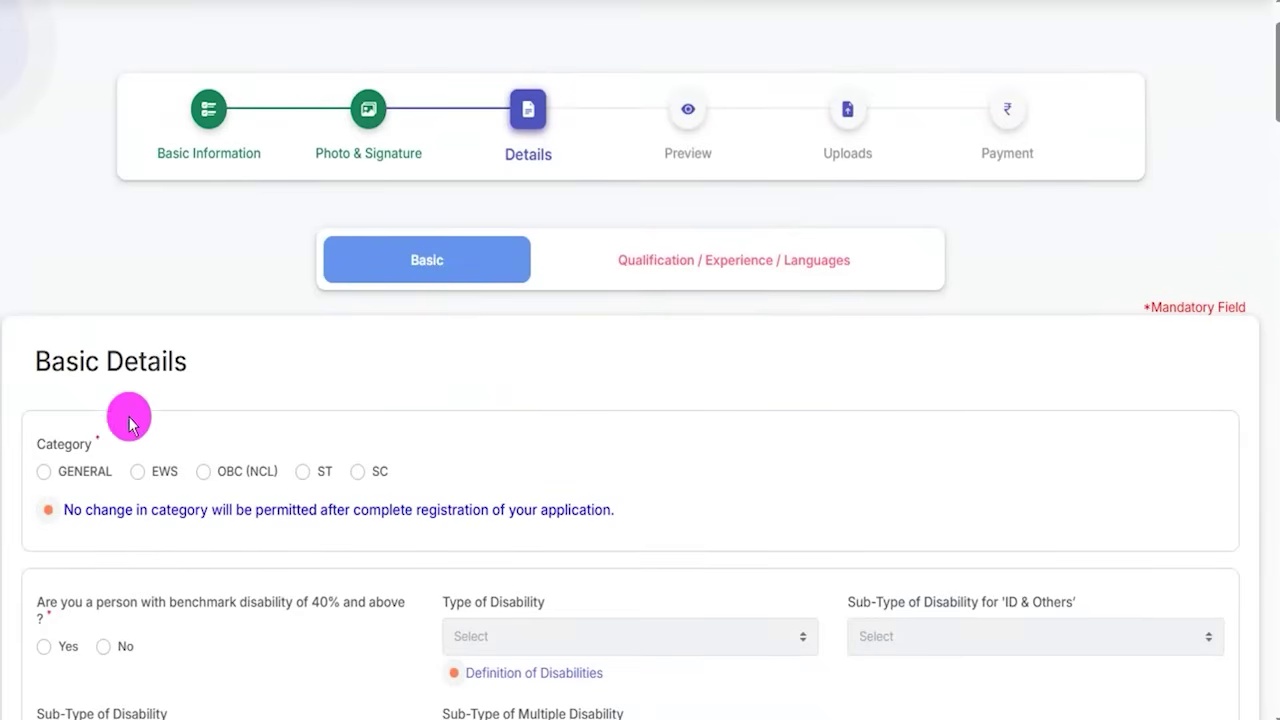
{"action": "left_click", "coordinate": [311, 481]}
{"action": "left_click", "coordinate": [772, 244]}
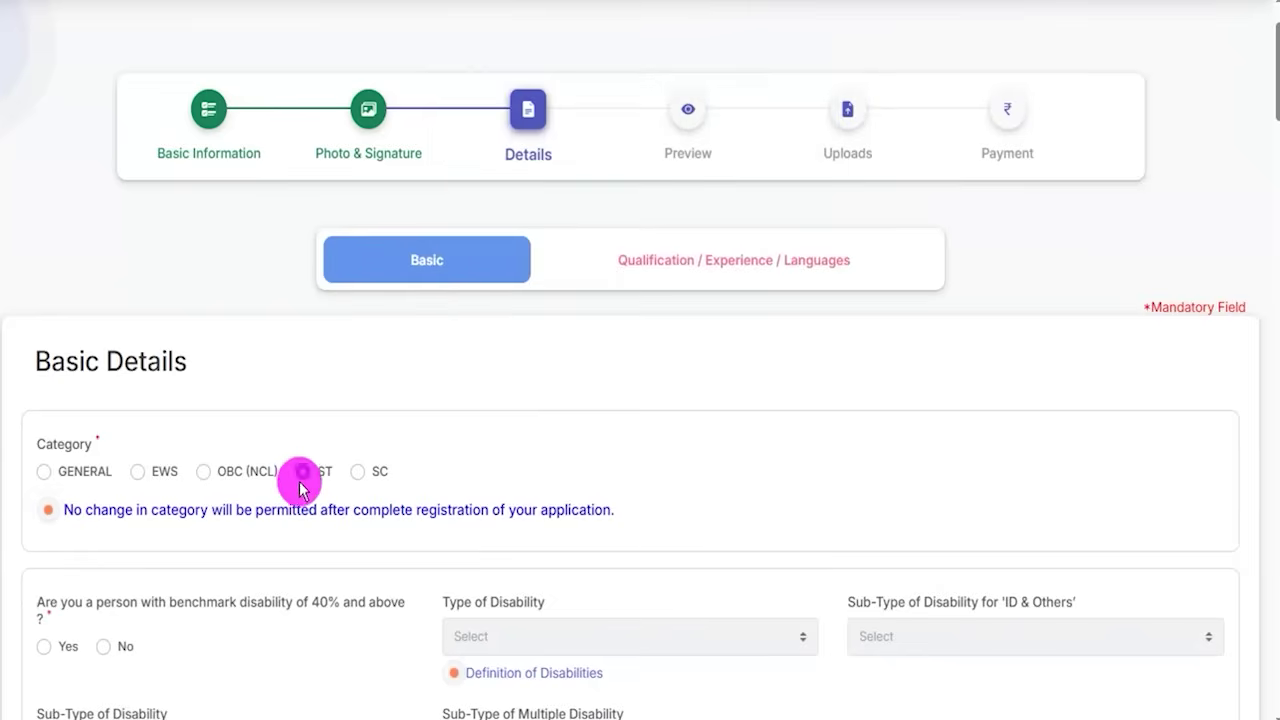
- Try answering Yes to benchmark disability of 40% and above, with type HI and sub-type Hard of Hearing
{"action": "scroll", "coordinate": [300, 488], "scroll_direction": "down", "scroll_amount": 2}
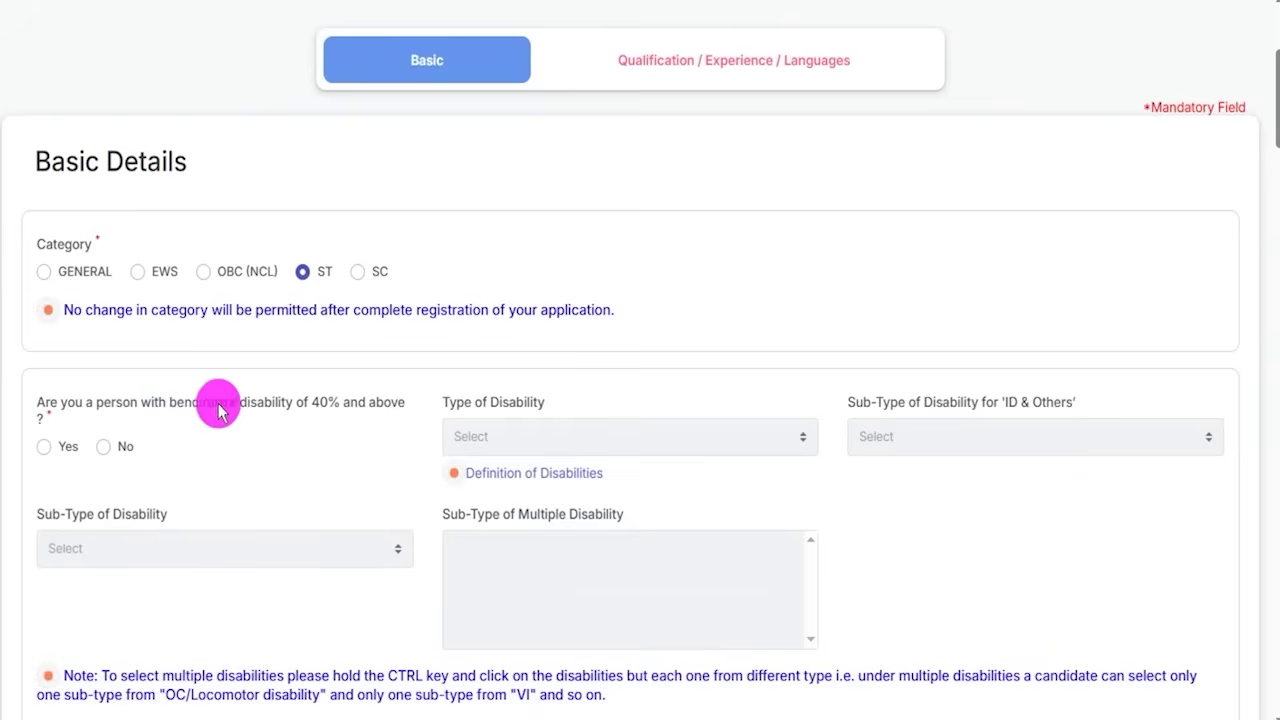
{"action": "left_click", "coordinate": [45, 449]}
{"action": "left_click", "coordinate": [557, 429]}
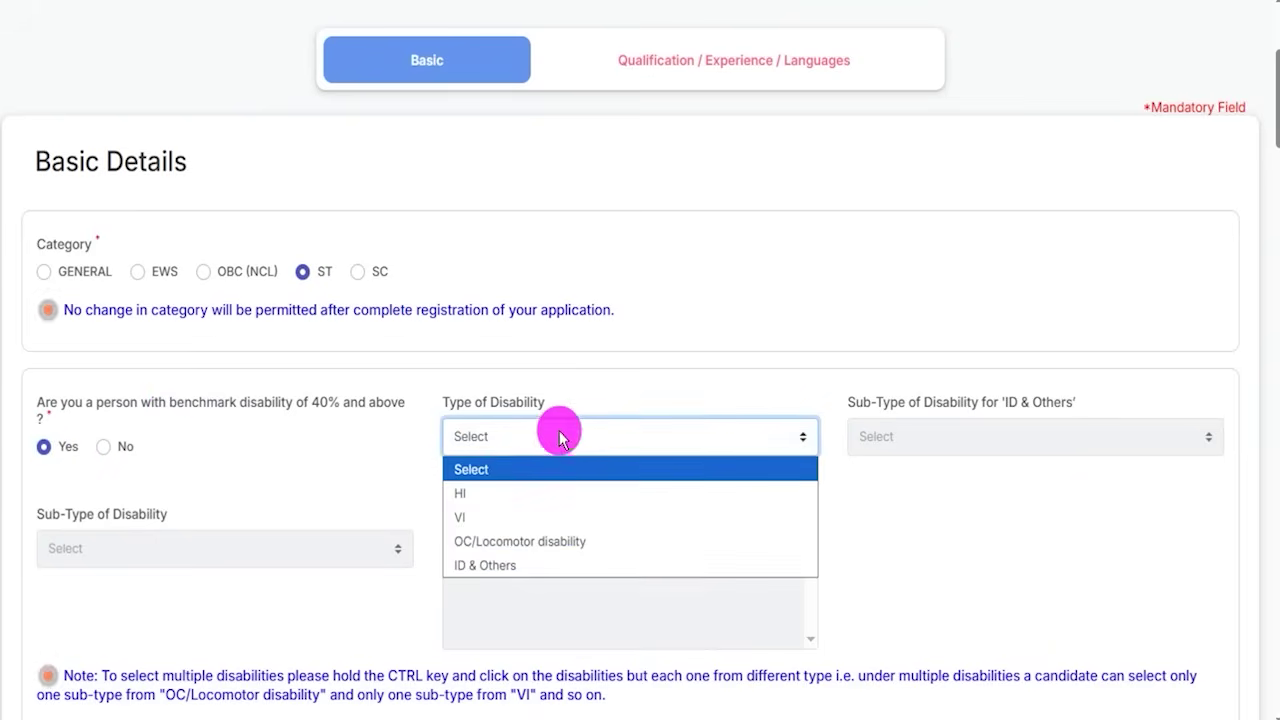
{"action": "left_click", "coordinate": [520, 489]}
{"action": "left_click", "coordinate": [778, 164]}
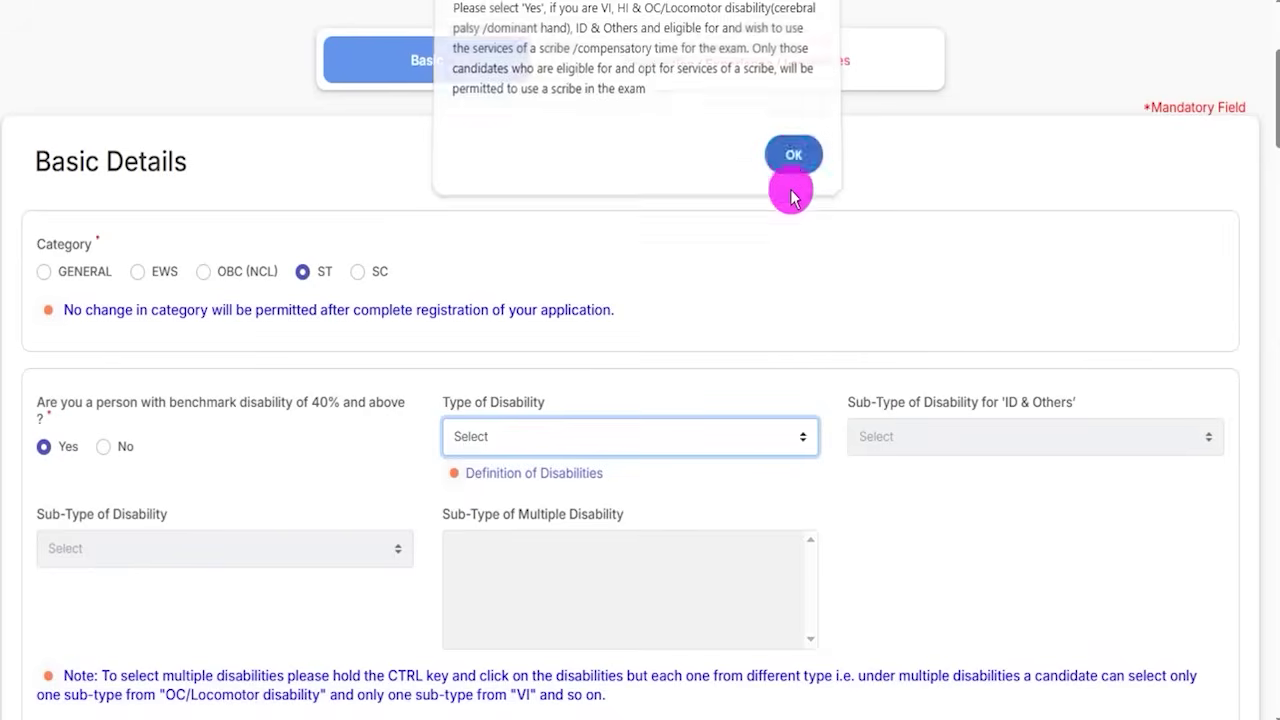
{"action": "left_click", "coordinate": [930, 433]}
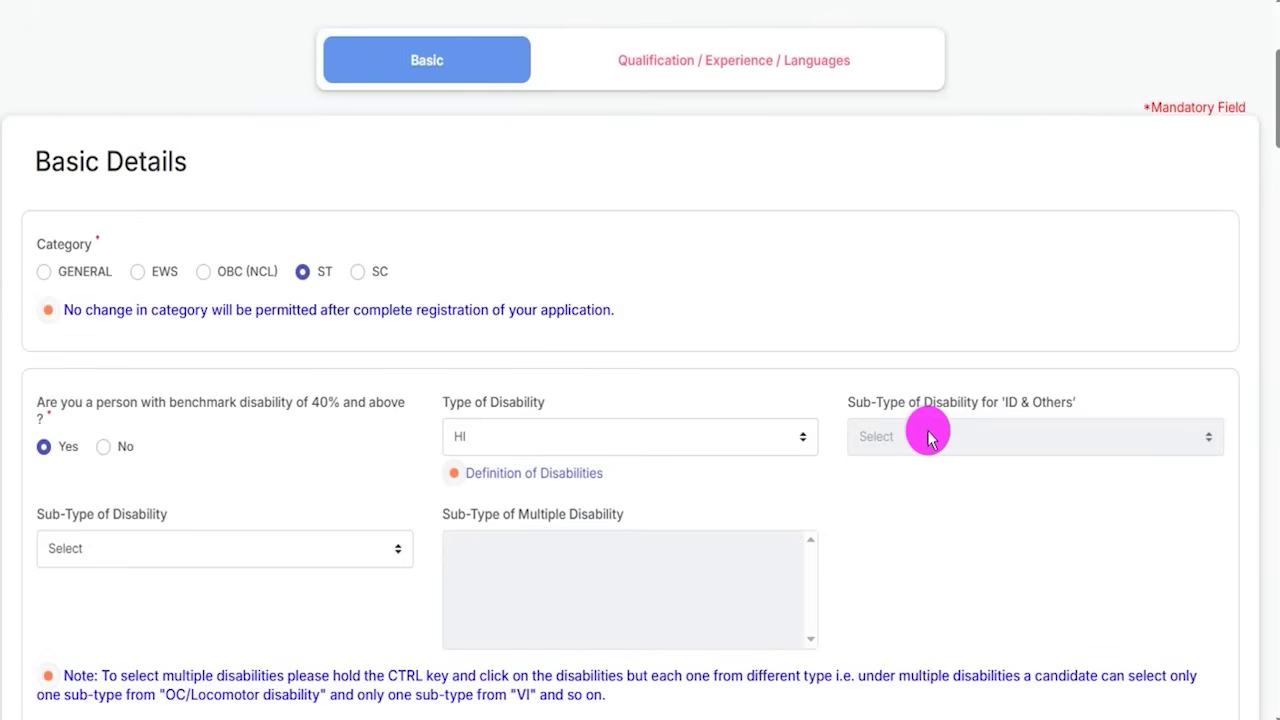
{"action": "left_click", "coordinate": [218, 554]}
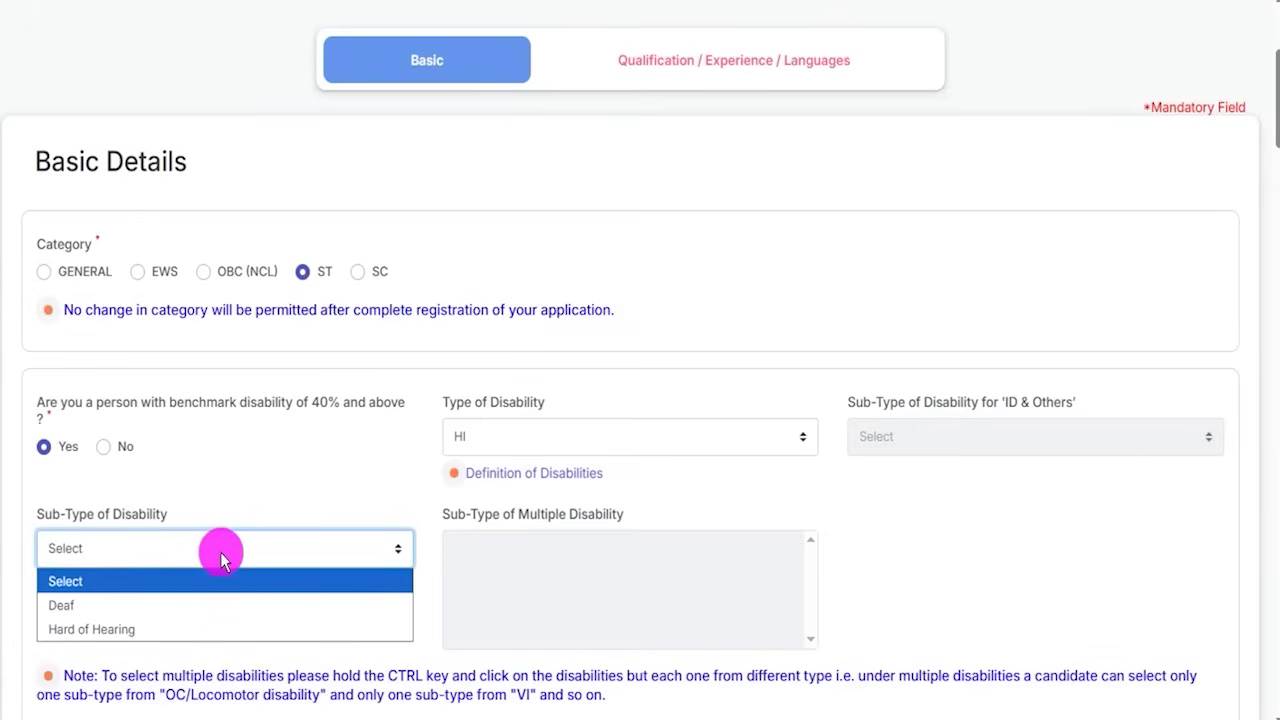
{"action": "left_click", "coordinate": [163, 626]}
{"action": "left_click", "coordinate": [928, 440]}
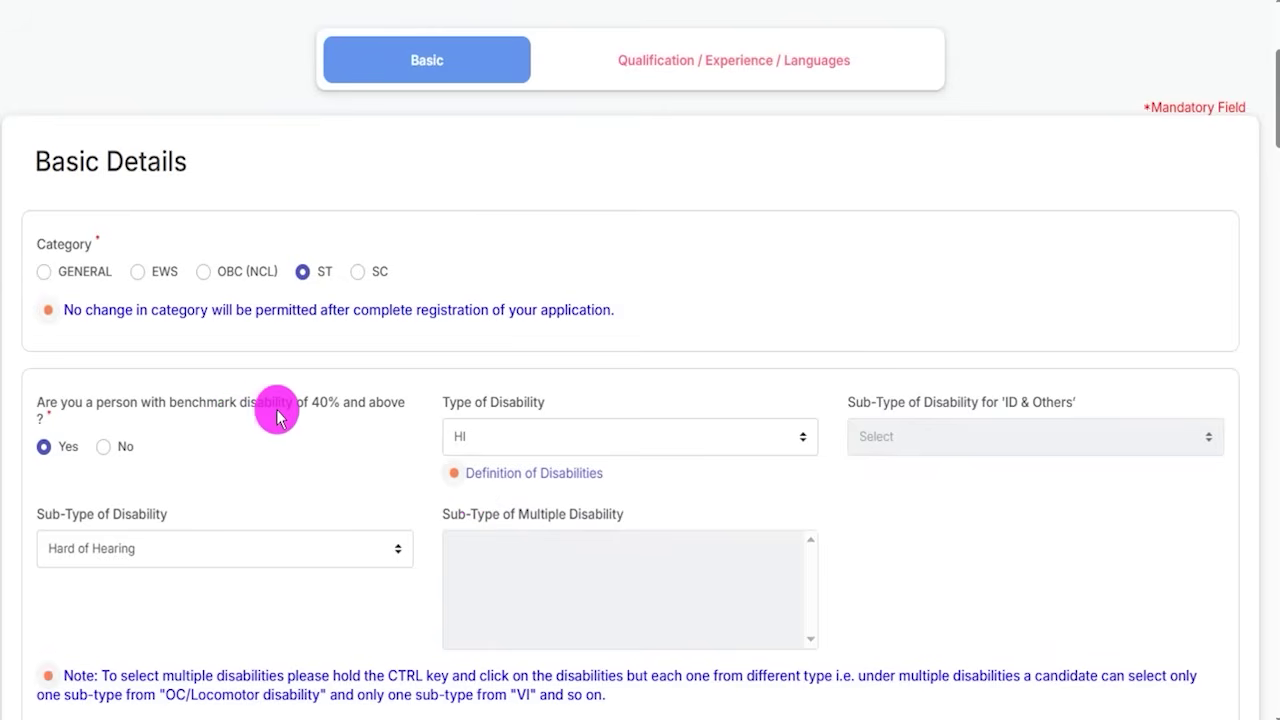
- Answer No to the benchmark disability question and No to the specified disability with difficulty in writing under sec 2(s) of the RPwD Act, 2016
{"action": "left_click", "coordinate": [110, 463]}
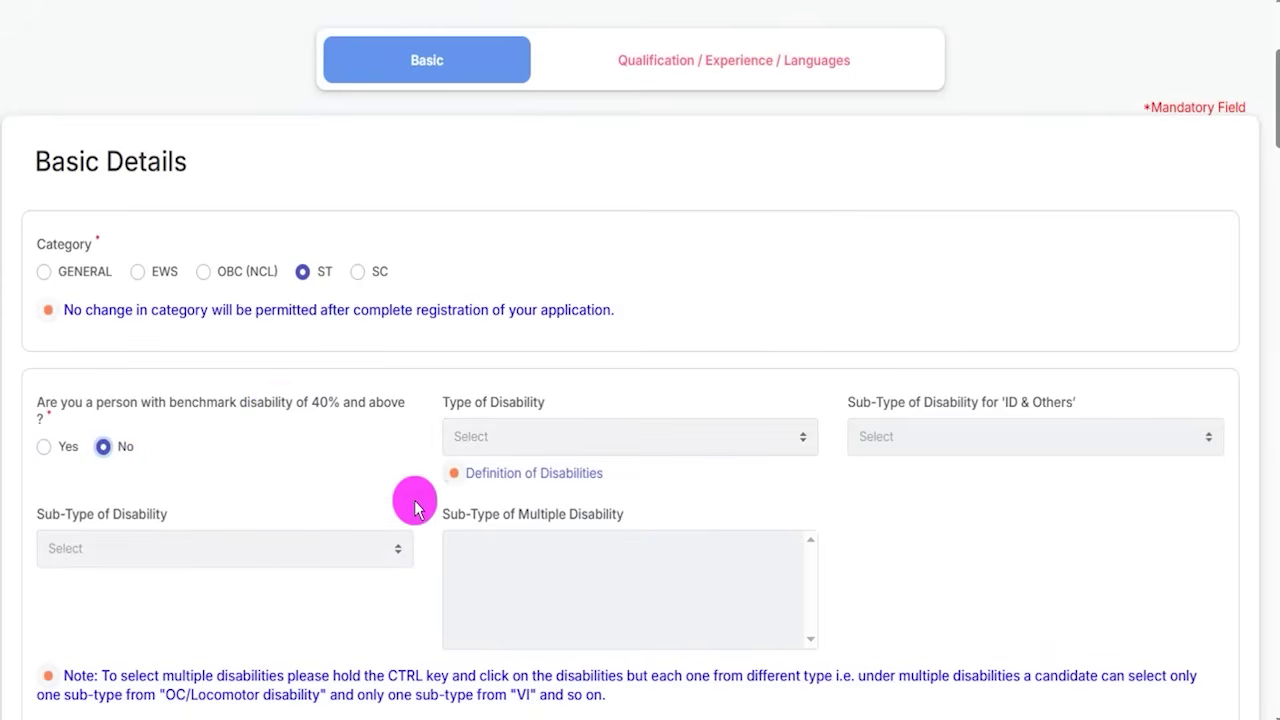
{"action": "scroll", "coordinate": [834, 520], "scroll_direction": "down", "scroll_amount": 2}
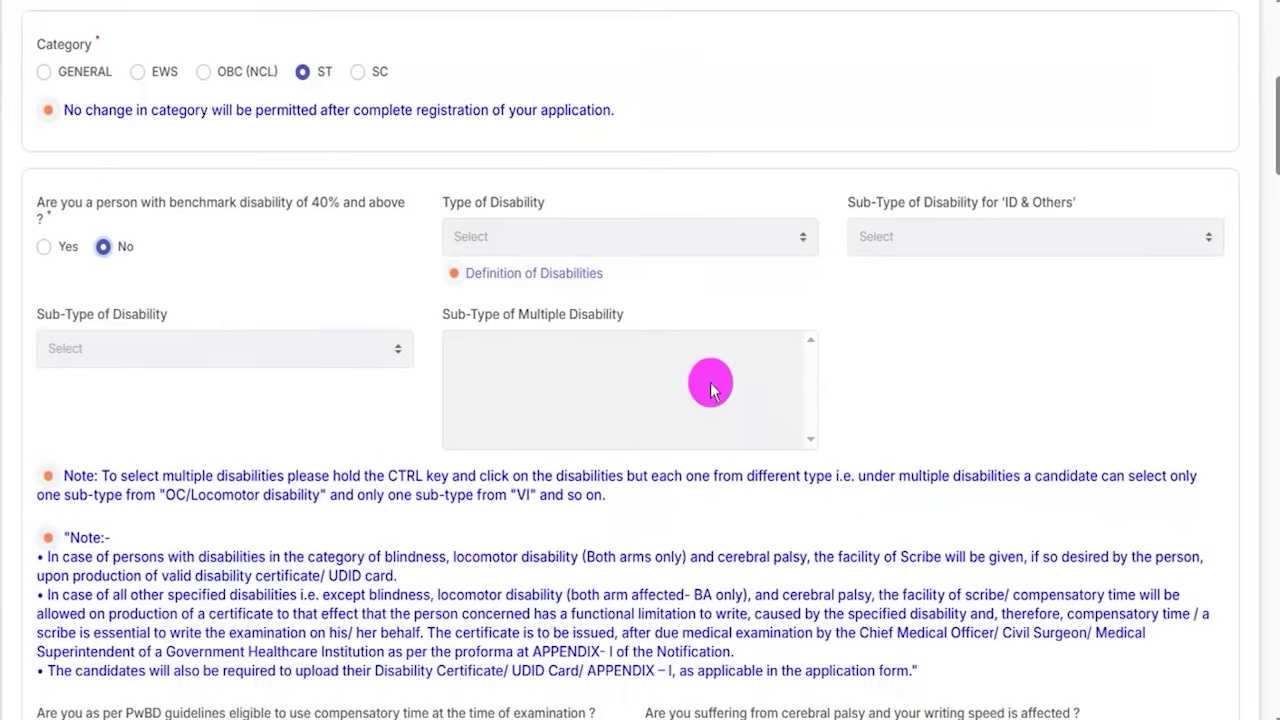
{"action": "scroll", "coordinate": [700, 385], "scroll_direction": "down", "scroll_amount": 3}
{"action": "scroll", "coordinate": [678, 375], "scroll_direction": "down", "scroll_amount": 2}
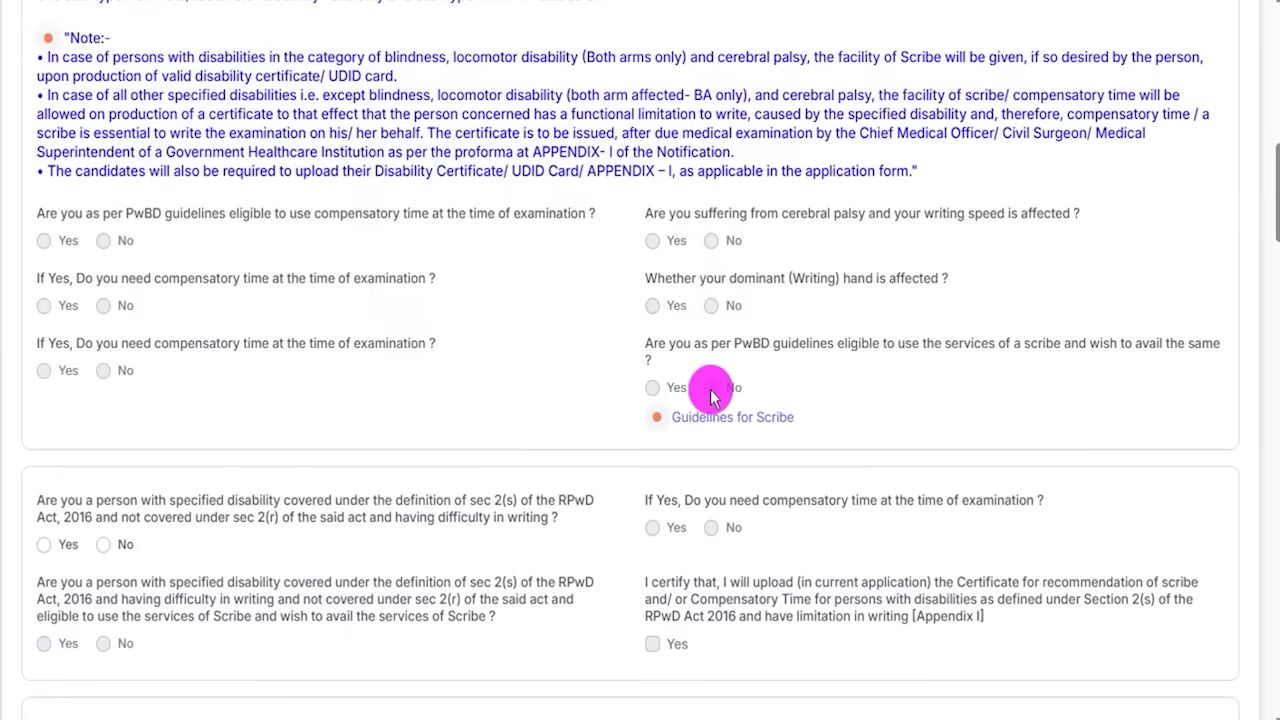
{"action": "scroll", "coordinate": [600, 355], "scroll_direction": "down", "scroll_amount": 3}
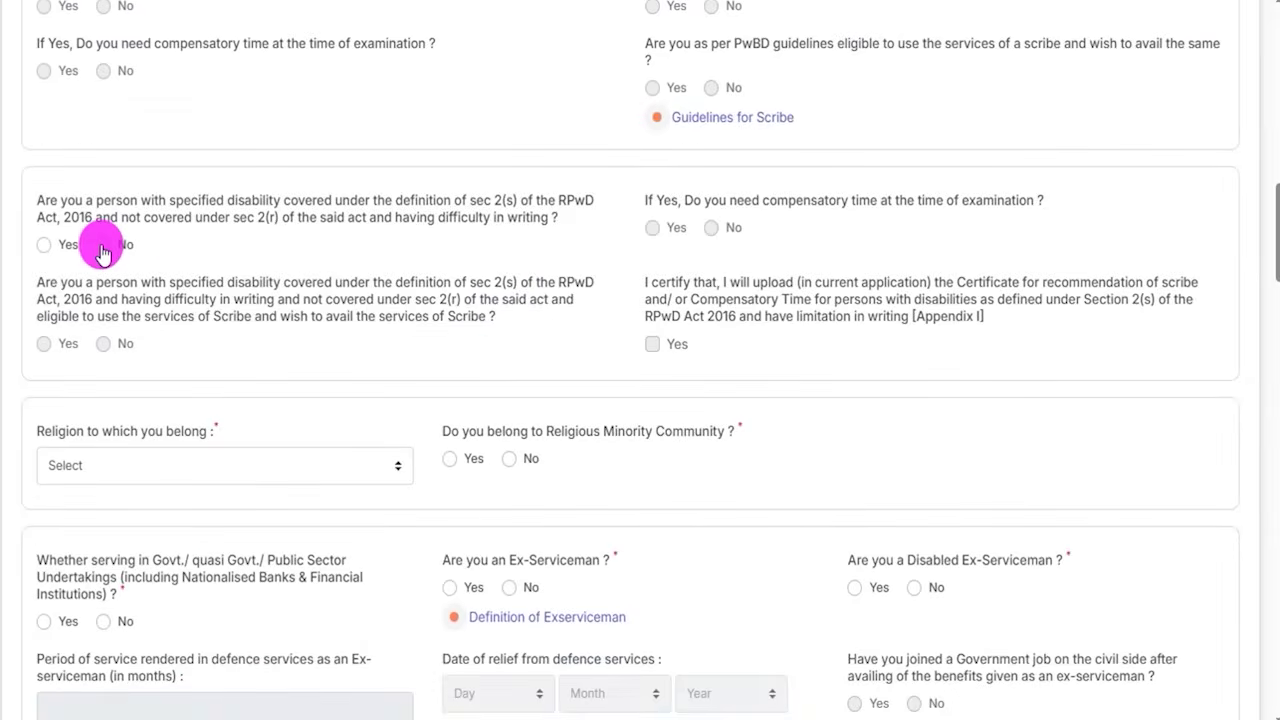
{"action": "left_click", "coordinate": [103, 244]}
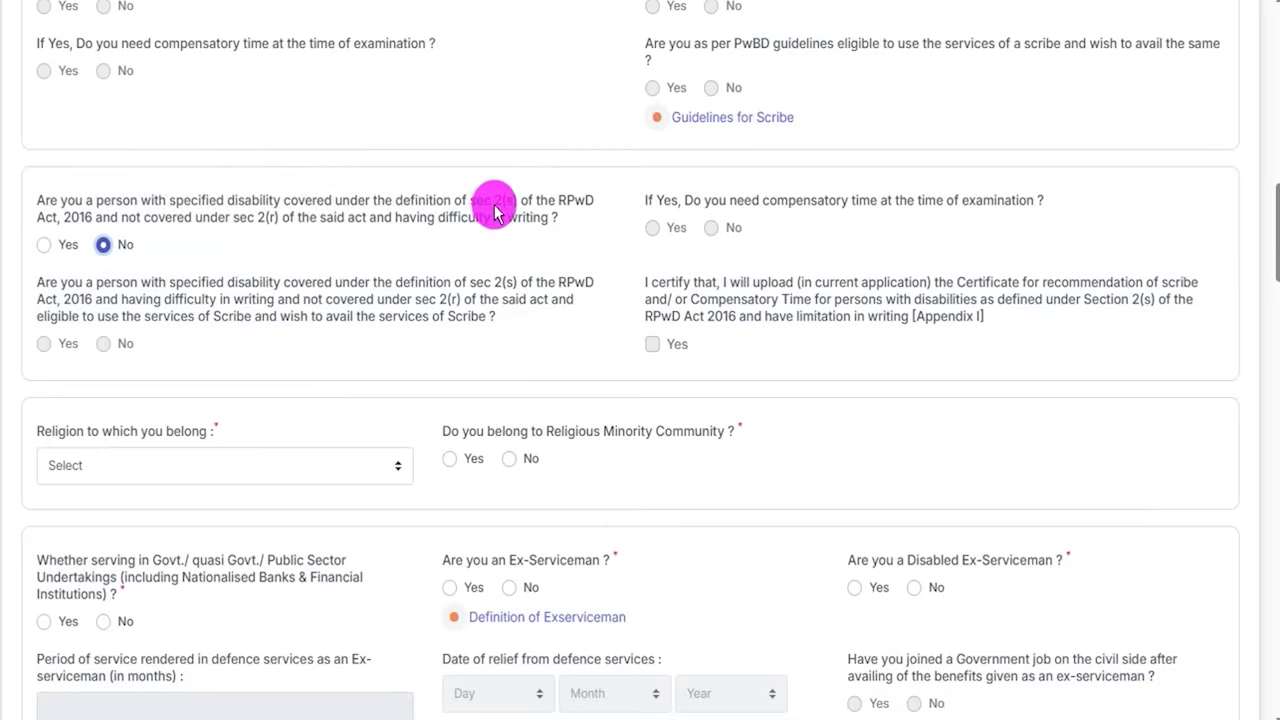
{"action": "left_click", "coordinate": [44, 244]}
{"action": "left_click", "coordinate": [103, 244]}
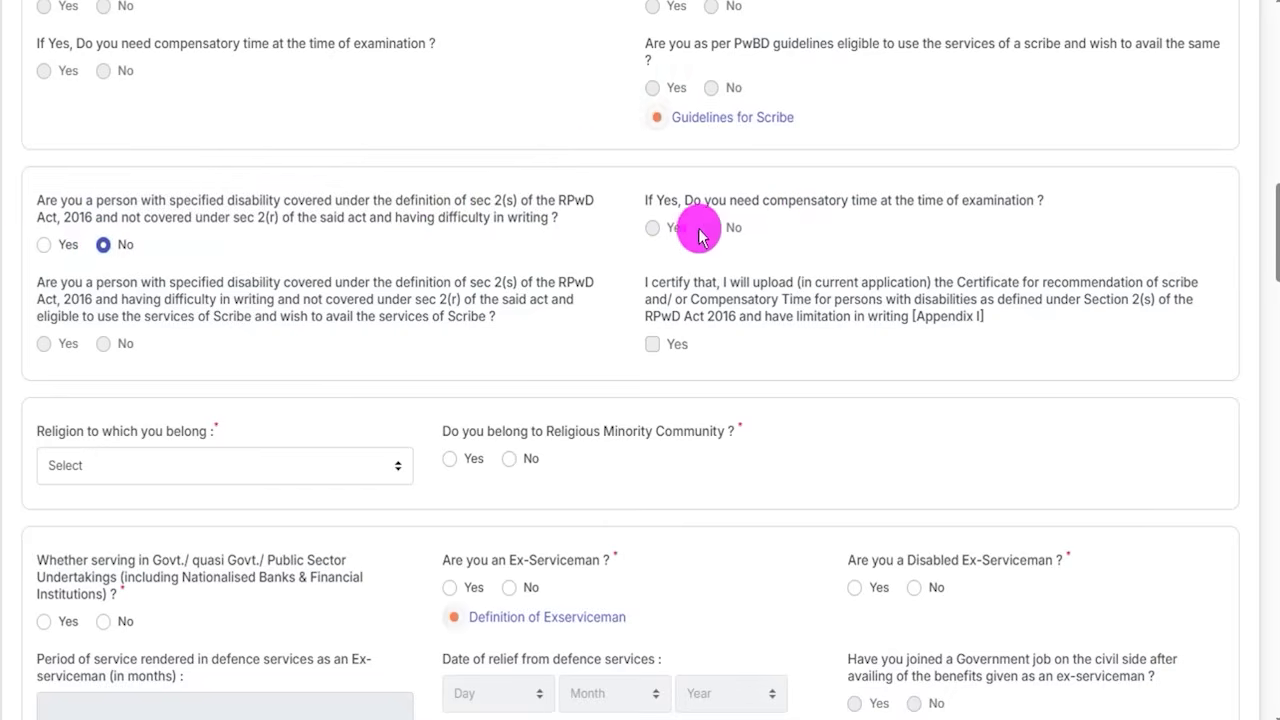
{"action": "left_click", "coordinate": [660, 238]}
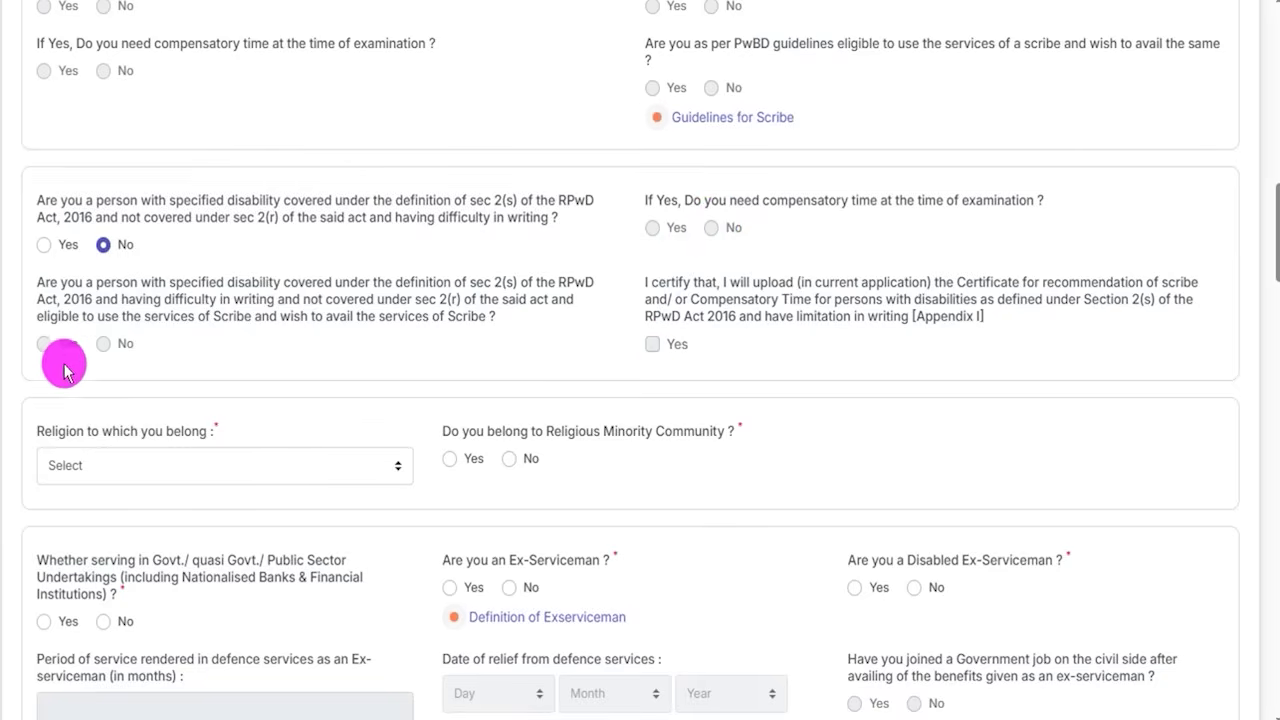
- Set the religion to Hinduism and answer No to belonging to a Religious Minority Community
{"action": "scroll", "coordinate": [224, 410], "scroll_direction": "down", "scroll_amount": 1}
{"action": "scroll", "coordinate": [220, 410], "scroll_direction": "down", "scroll_amount": 2}
{"action": "left_click", "coordinate": [206, 265]}
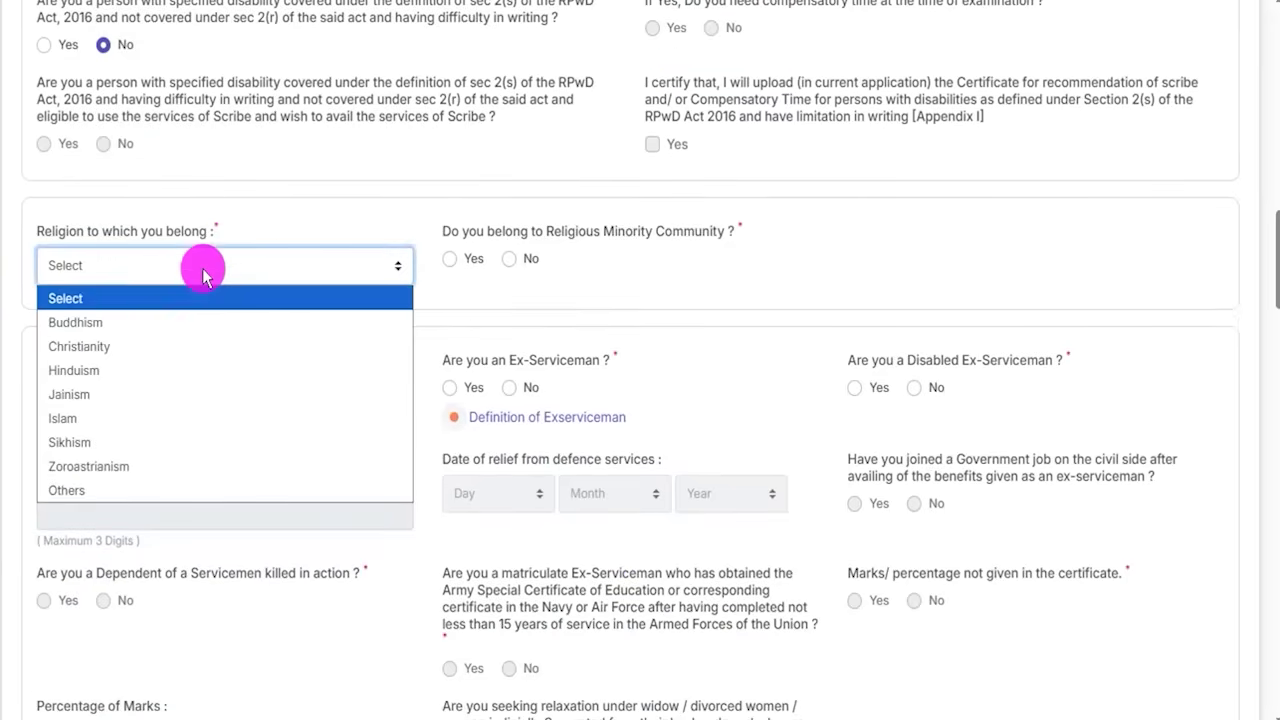
{"action": "left_click", "coordinate": [68, 377]}
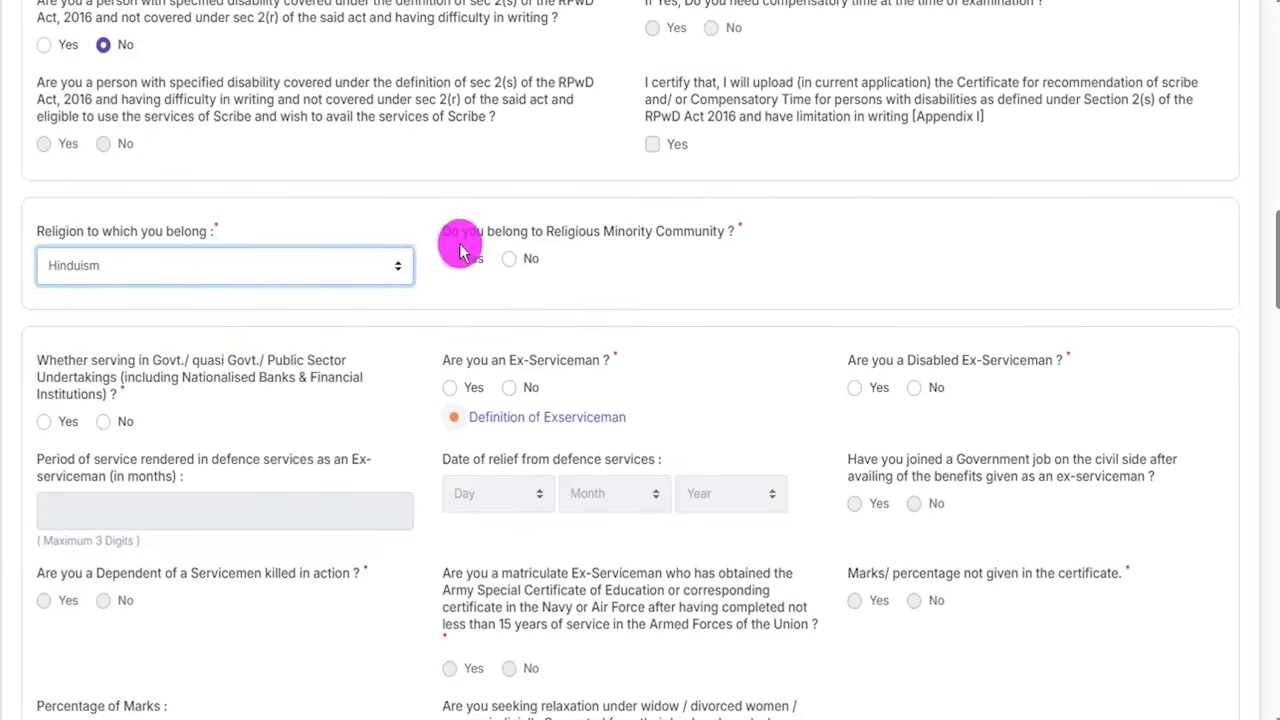
{"action": "left_click", "coordinate": [568, 235]}
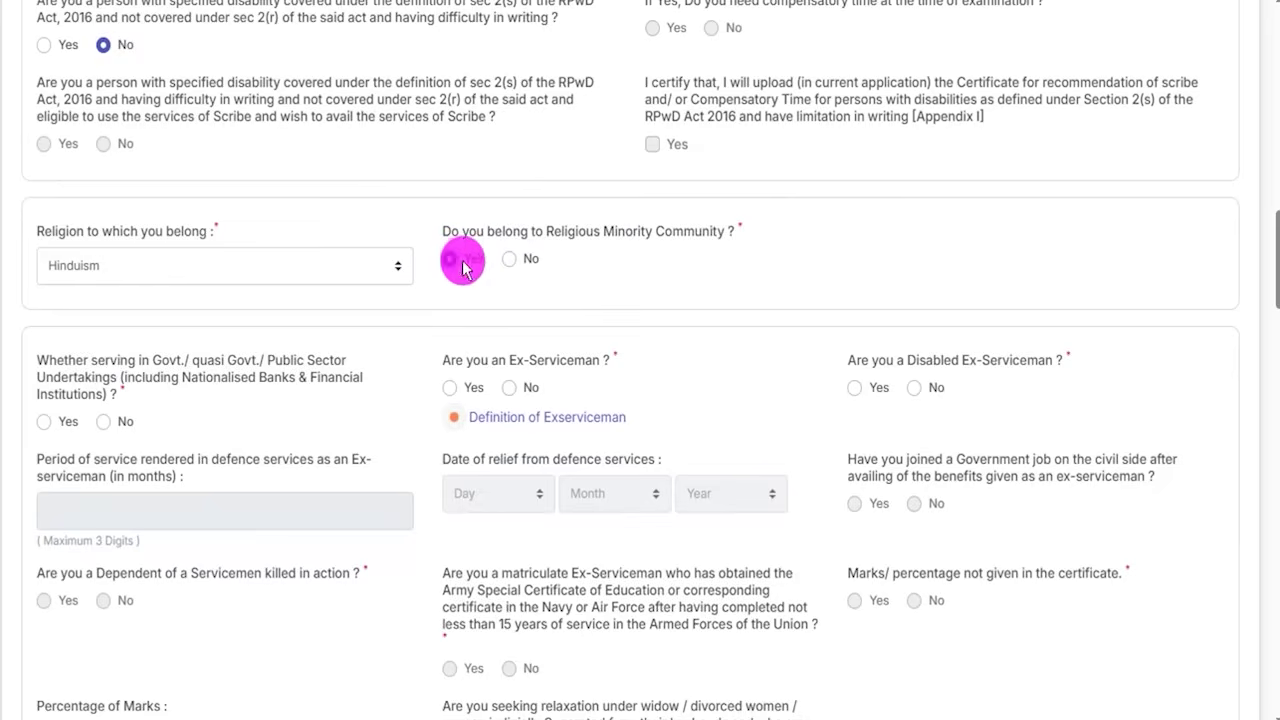
{"action": "left_click", "coordinate": [509, 258]}
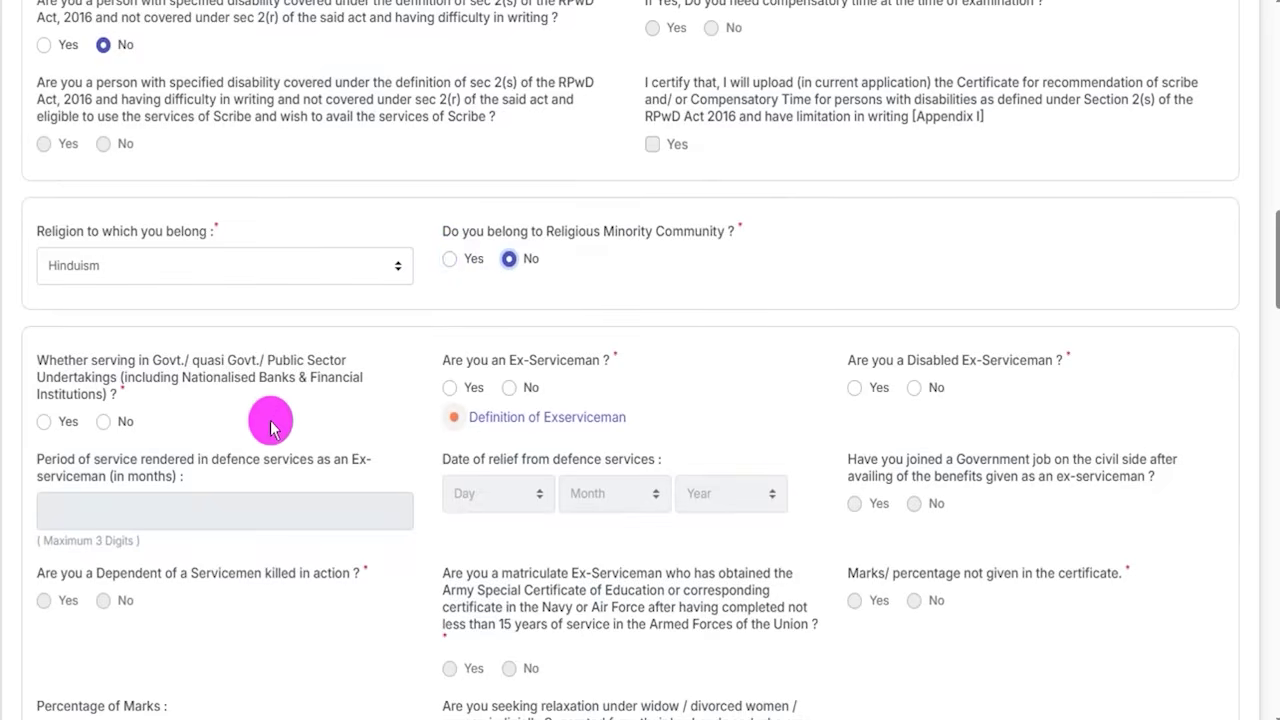
- Answer No to serving in Govt./quasi Govt./Public Sector Undertakings
{"action": "scroll", "coordinate": [140, 376], "scroll_direction": "down", "scroll_amount": 2}
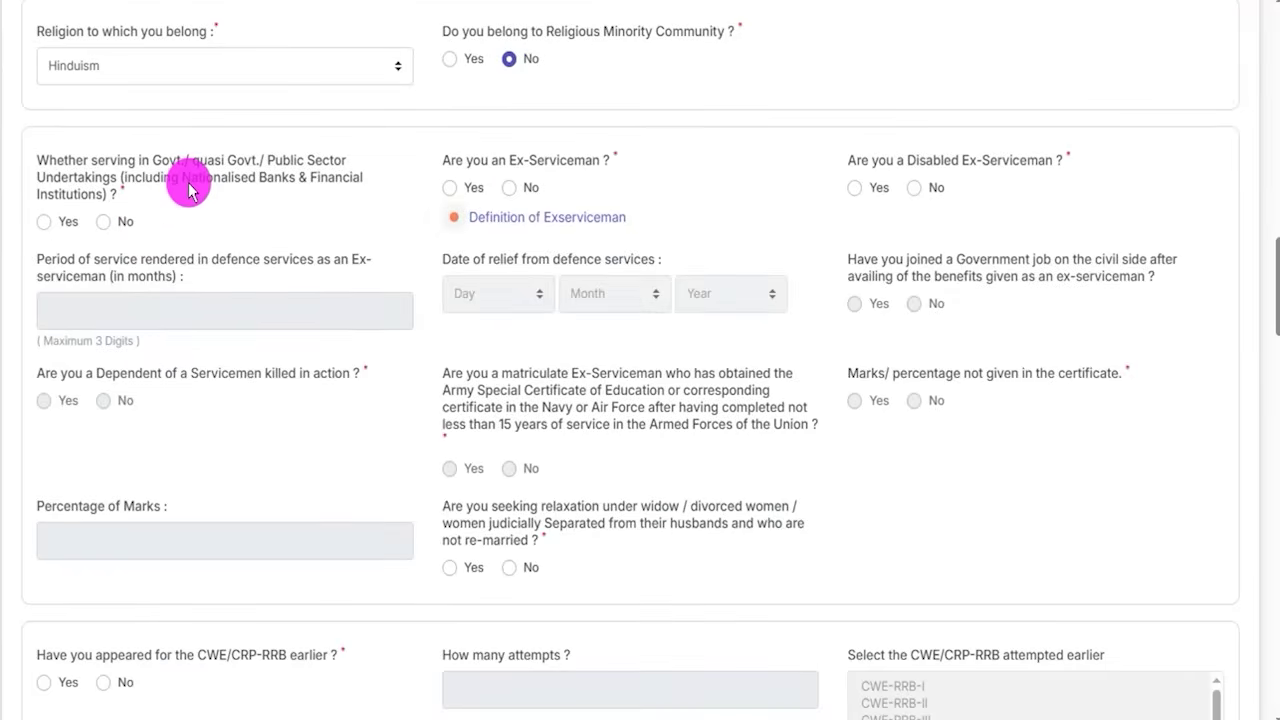
{"action": "left_click", "coordinate": [43, 223]}
{"action": "left_click", "coordinate": [104, 224]}
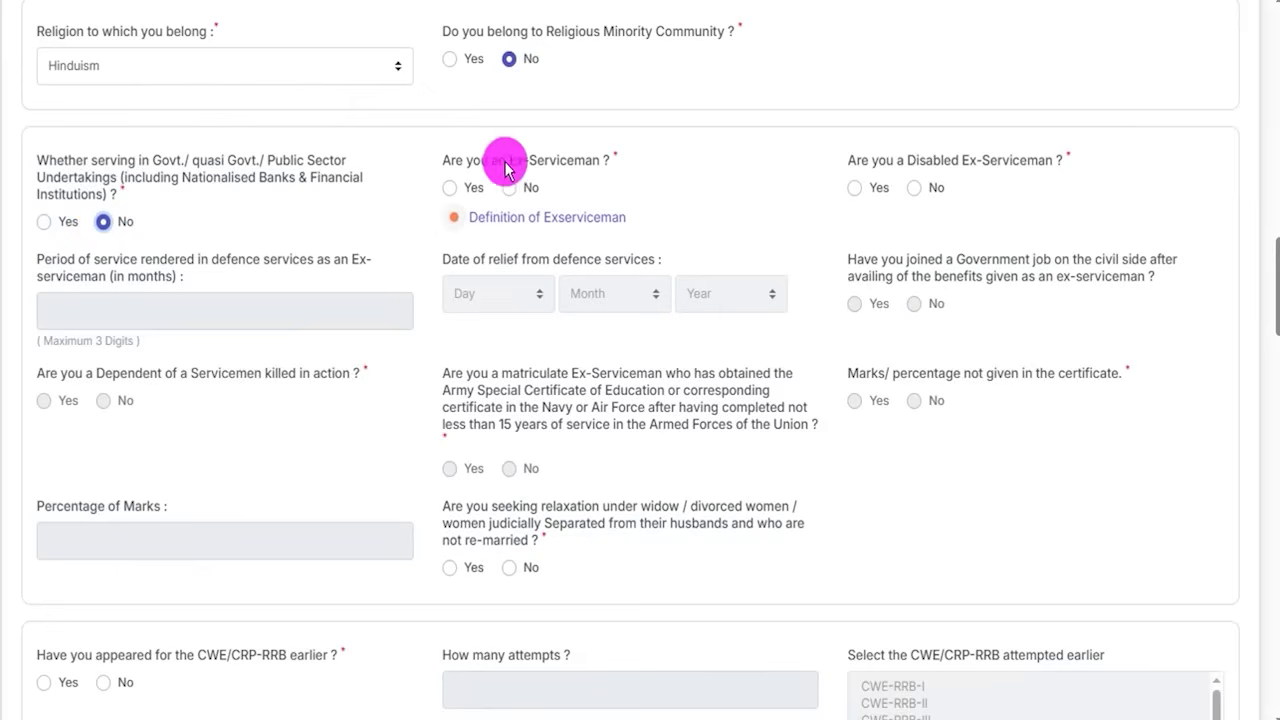
- Try the Yes option for Ex-Serviceman and Disabled Ex-Serviceman, and set both answers to No
{"action": "left_click", "coordinate": [449, 189]}
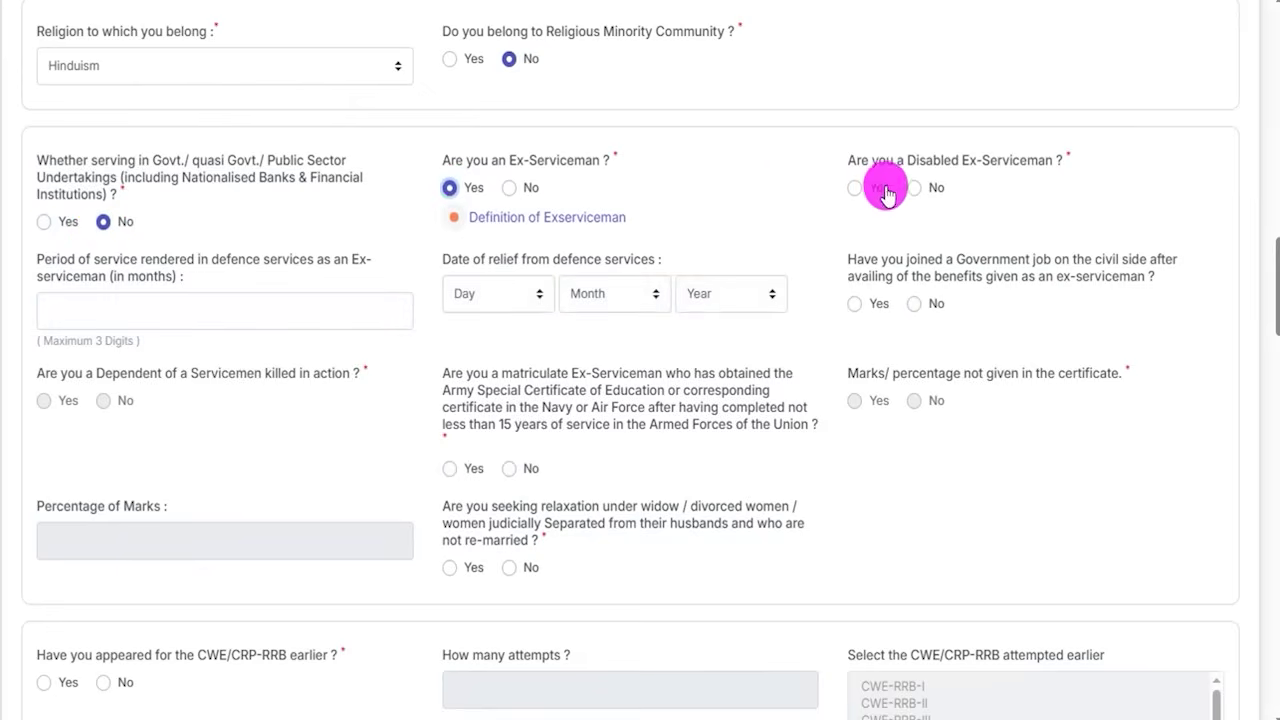
{"action": "left_click", "coordinate": [511, 192]}
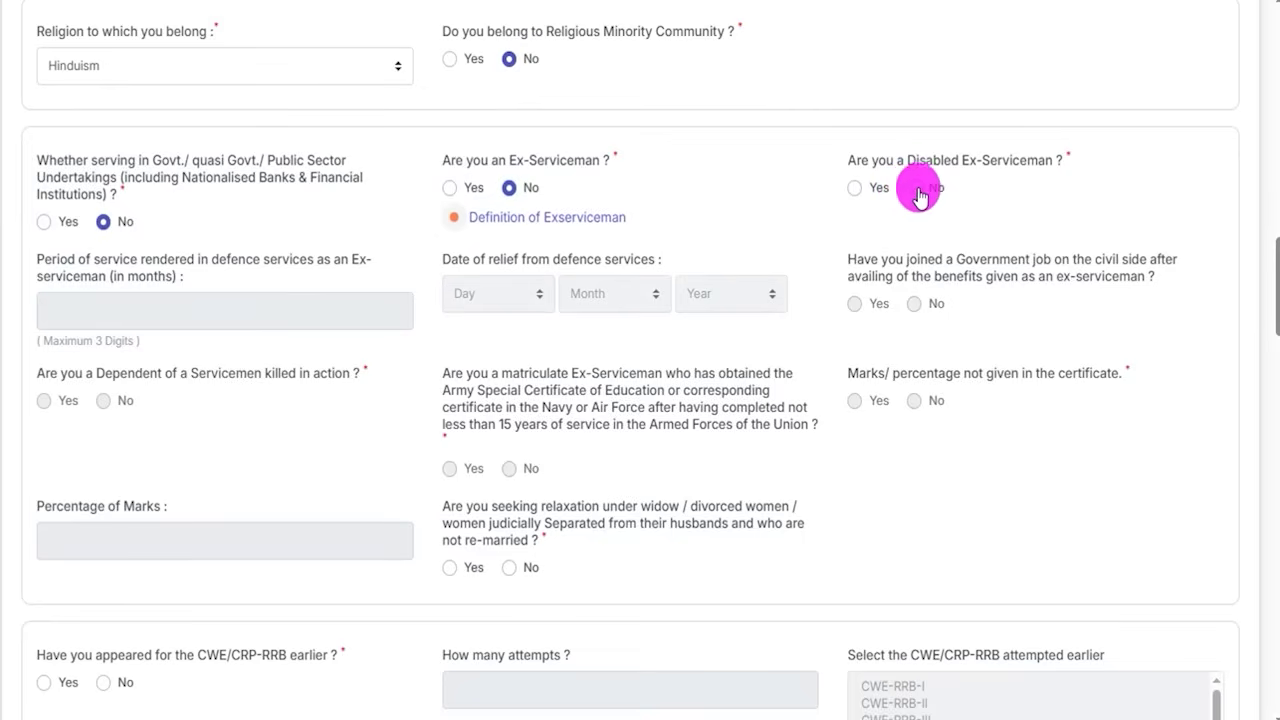
{"action": "left_click", "coordinate": [855, 190]}
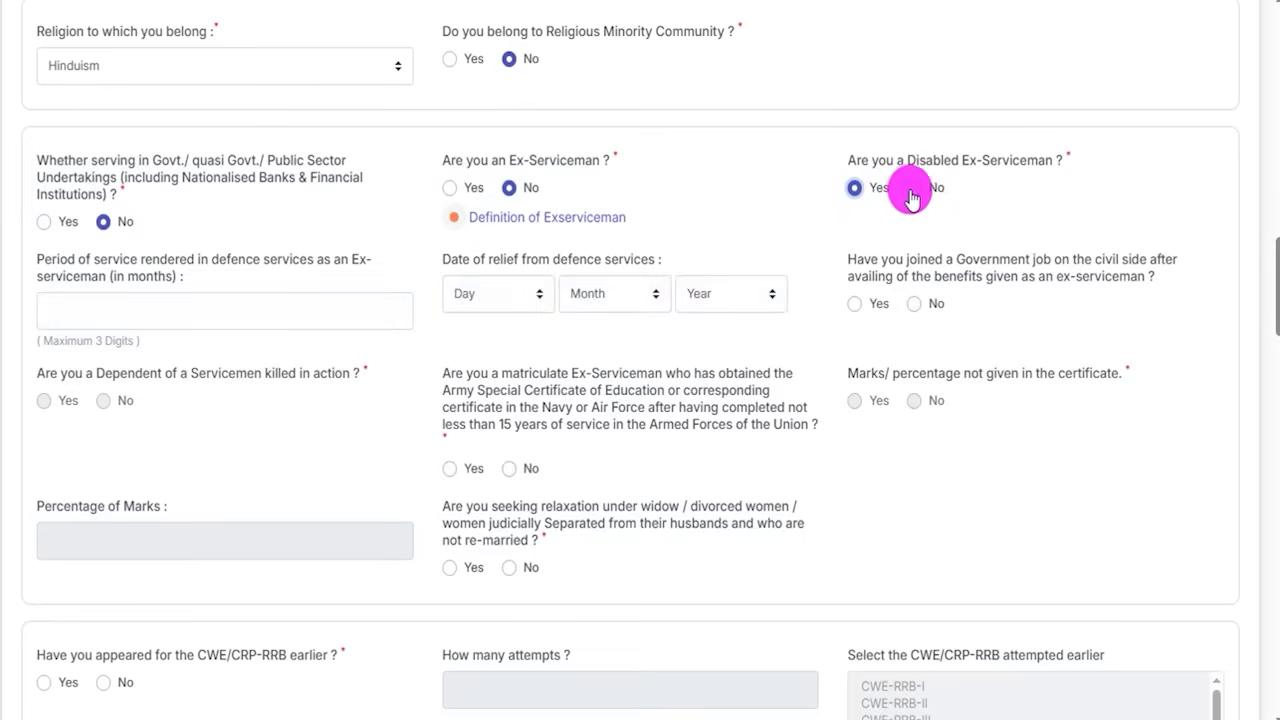
{"action": "left_click", "coordinate": [913, 189]}
{"action": "left_click", "coordinate": [855, 188]}
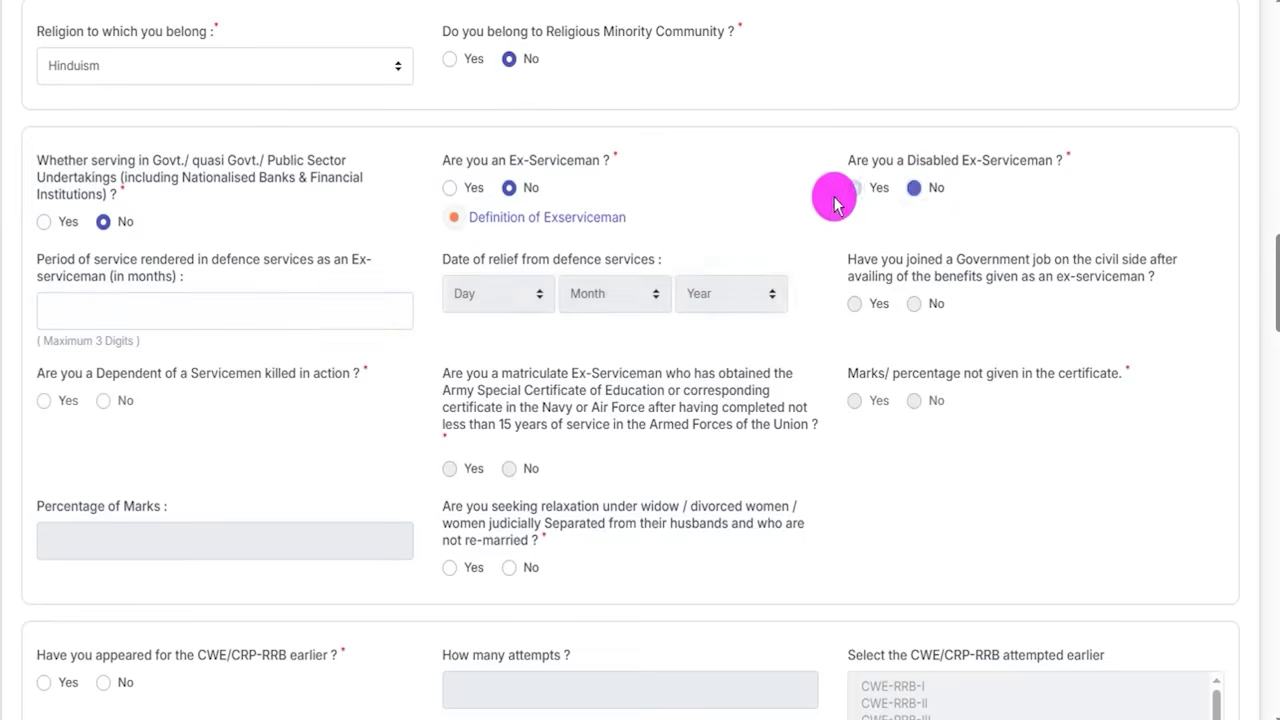
{"action": "left_click", "coordinate": [912, 188]}
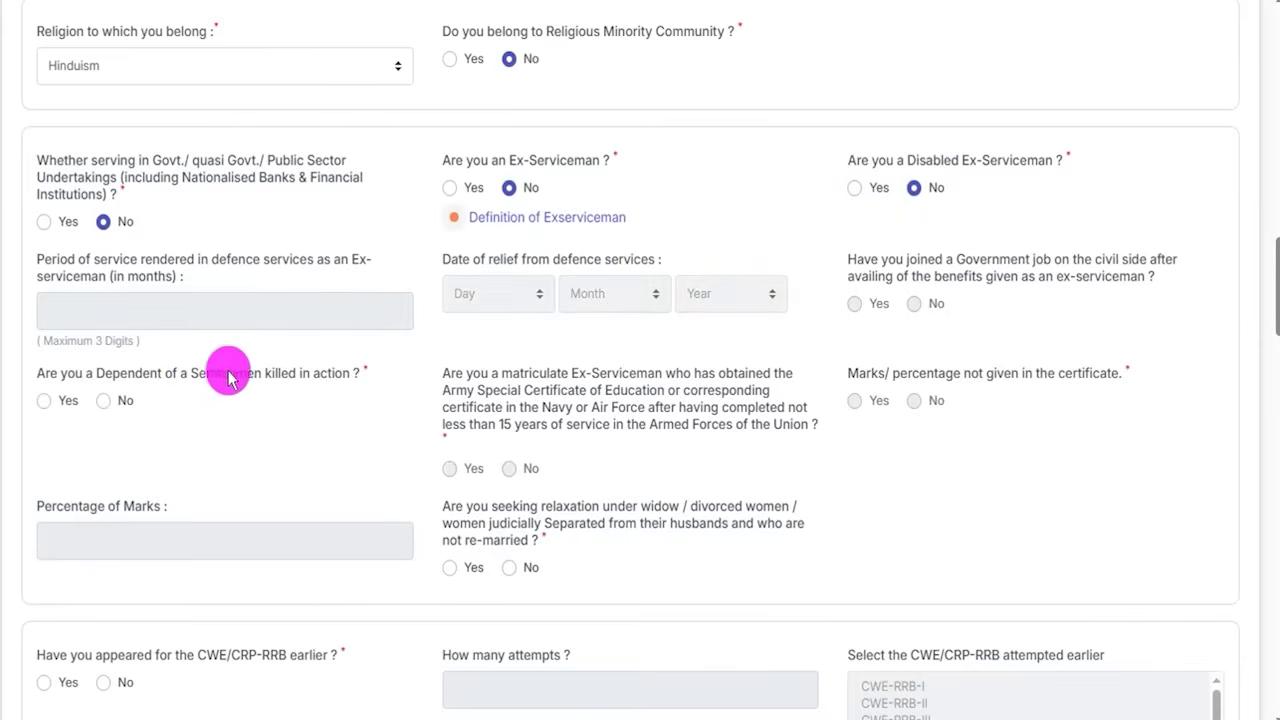
- Answer No to being a Dependent of a Servicemen killed in action
{"action": "left_click", "coordinate": [46, 403]}
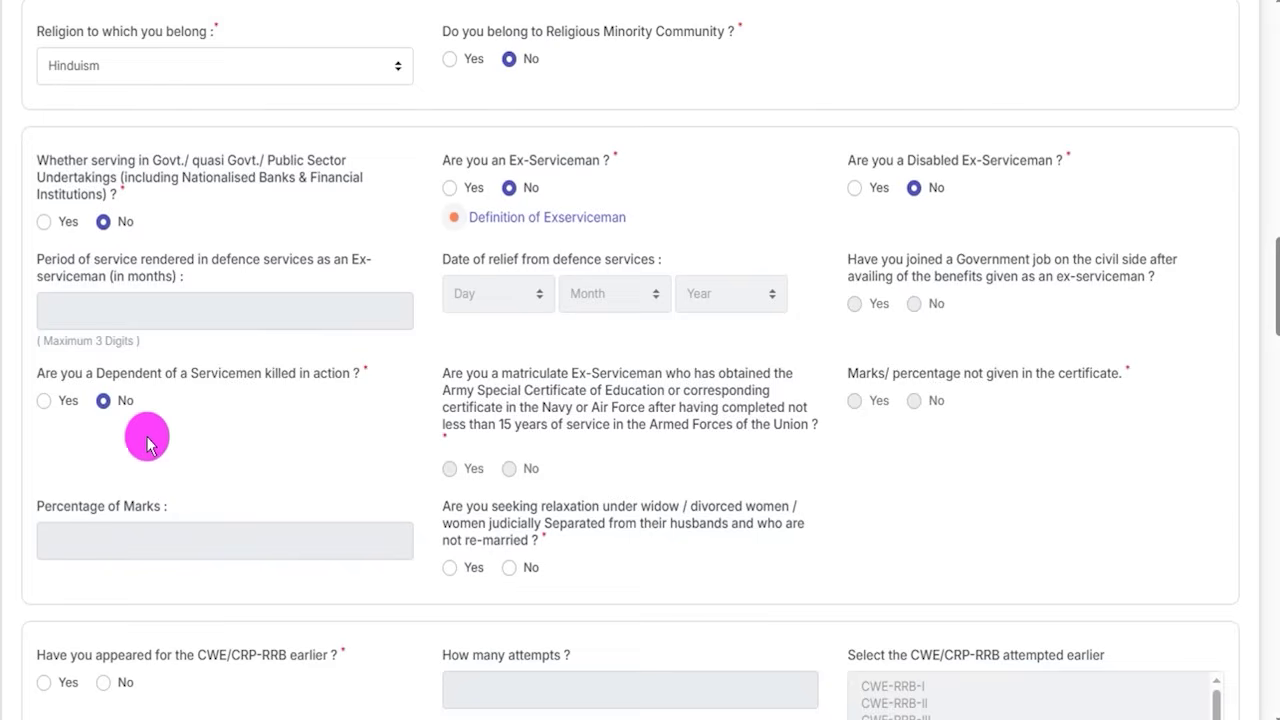
{"action": "left_click", "coordinate": [44, 403]}
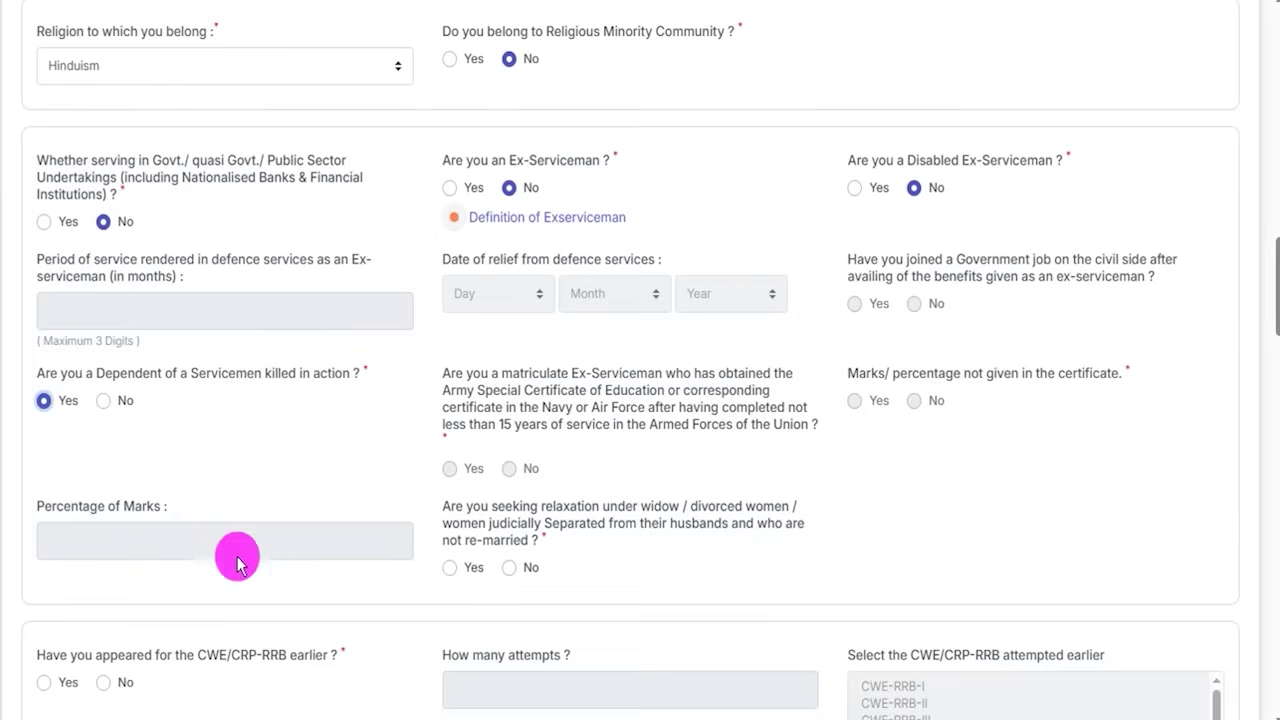
{"action": "left_click", "coordinate": [103, 401]}
- Try answering Yes to having appeared for the CWE/CRP-RRB earlier, with 2 attempts and CRP-RRB-XII as the exam attempted
{"action": "scroll", "coordinate": [570, 497], "scroll_direction": "down", "scroll_amount": 3}
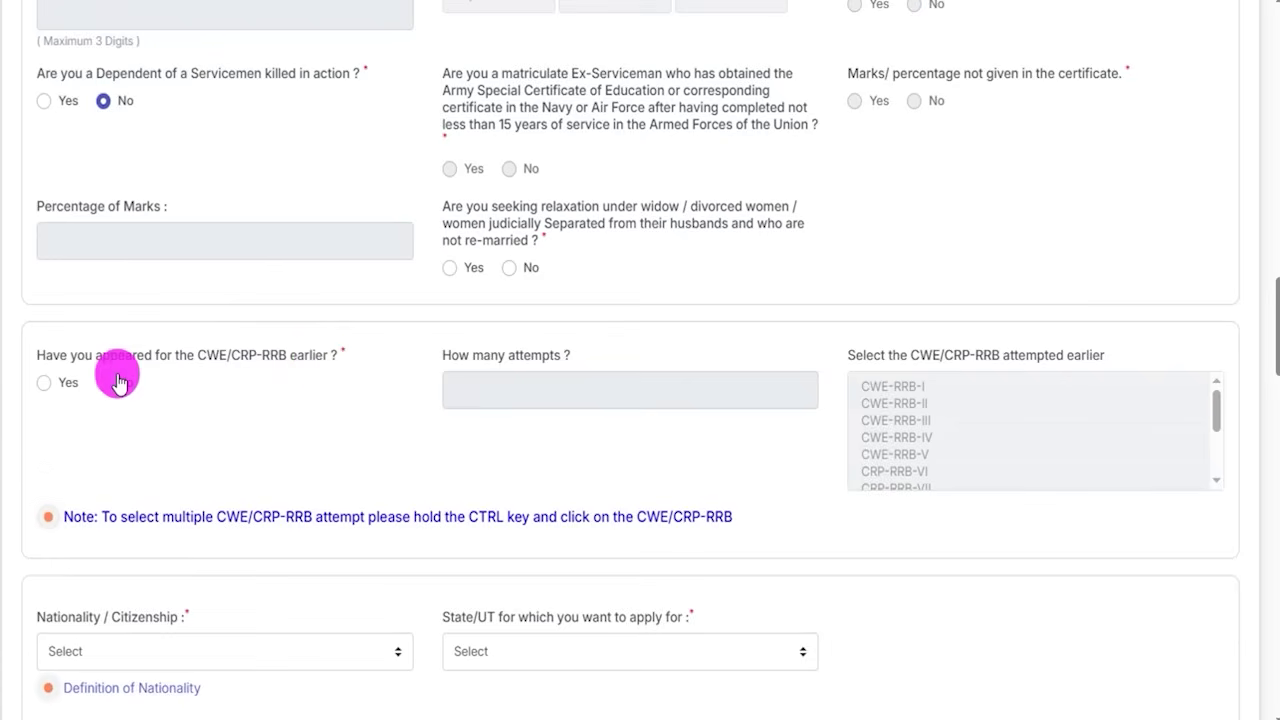
{"action": "left_click", "coordinate": [44, 383]}
{"action": "left_click", "coordinate": [506, 391]}
{"action": "left_click", "coordinate": [505, 390]}
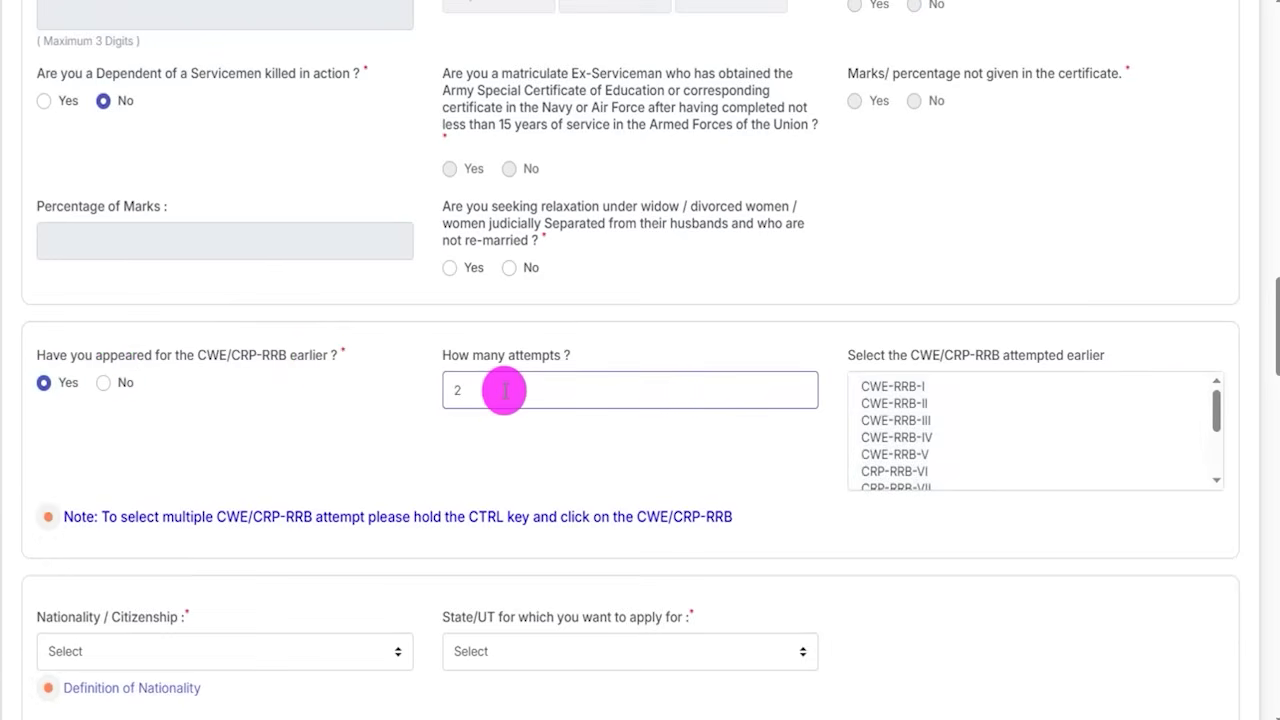
{"action": "scroll", "coordinate": [965, 434], "scroll_direction": "down", "scroll_amount": 3}
{"action": "left_click", "coordinate": [928, 470]}
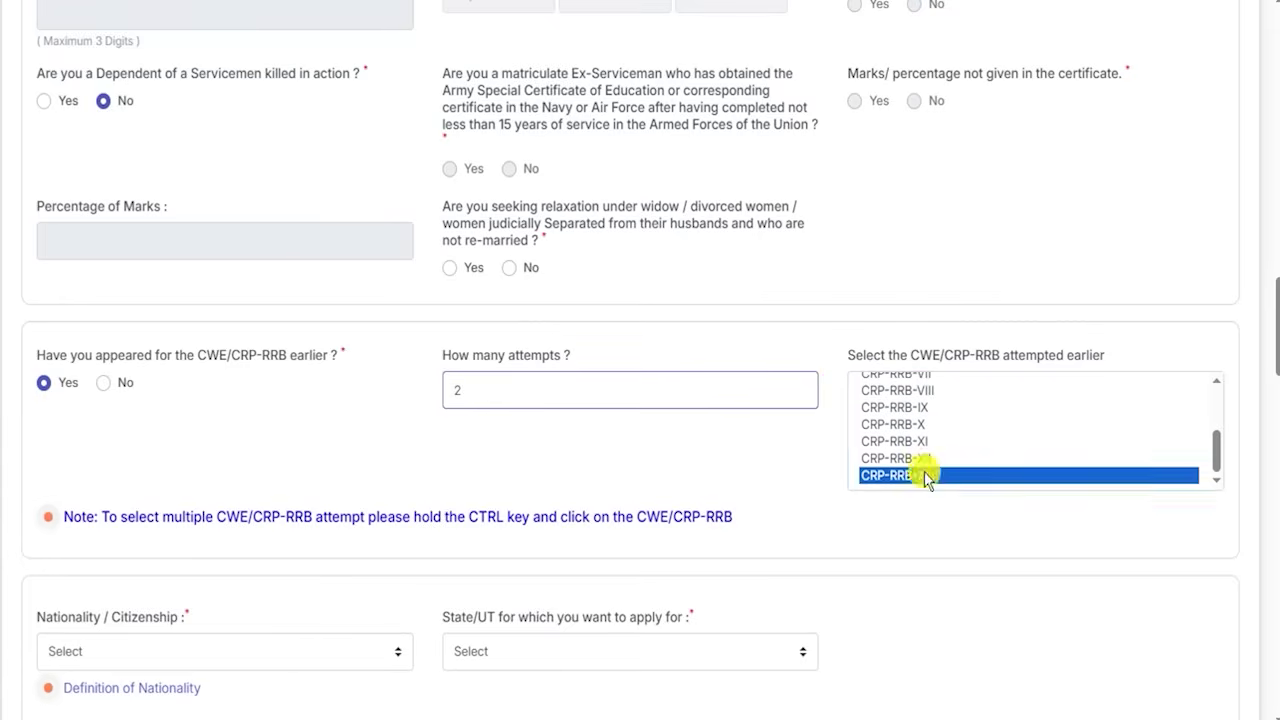
{"action": "left_click", "coordinate": [925, 460]}
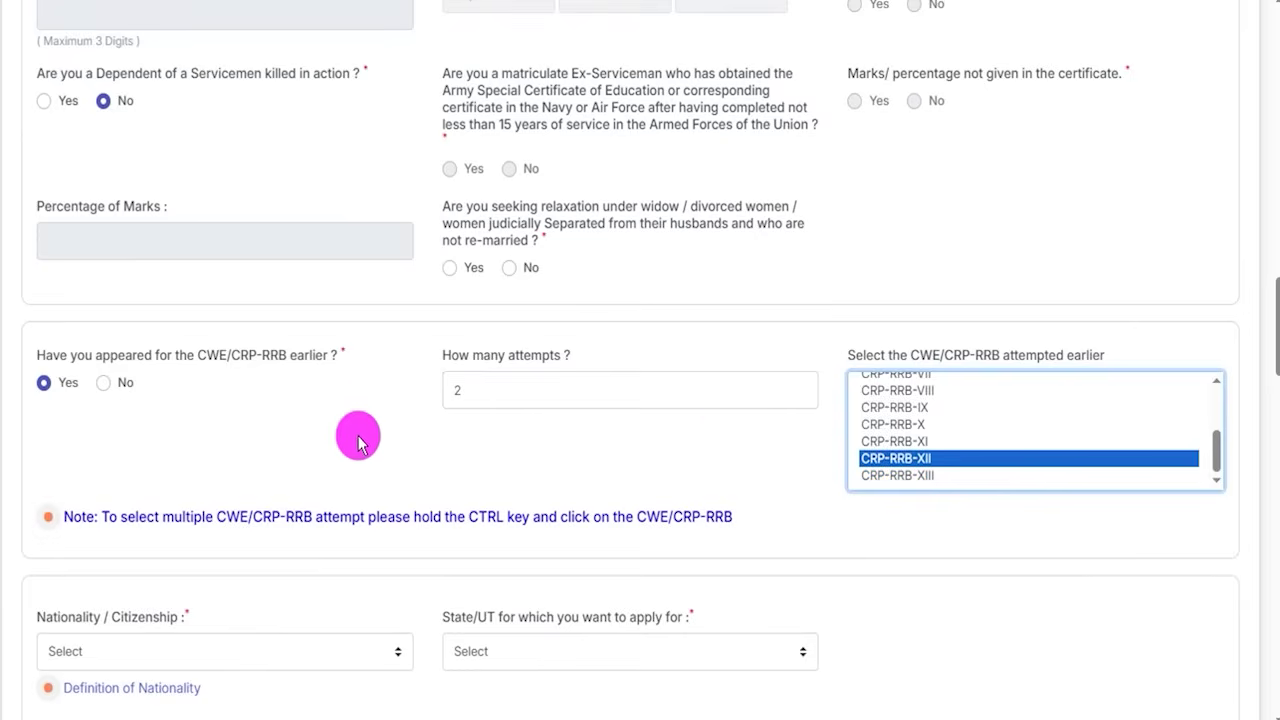
- Answer No to having appeared for the CWE/CRP-RRB earlier, and set the Nationality / Citizenship to Indian
{"action": "left_click", "coordinate": [103, 382]}
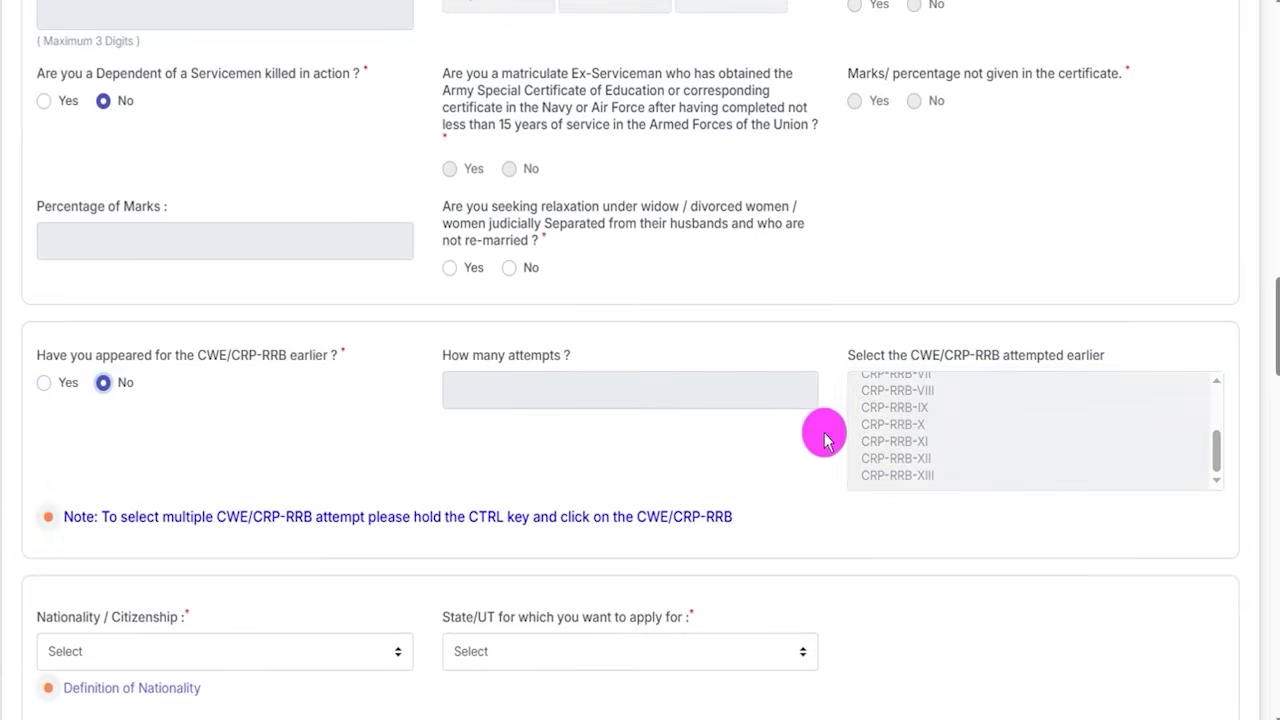
{"action": "scroll", "coordinate": [660, 495], "scroll_direction": "down", "scroll_amount": 1}
{"action": "scroll", "coordinate": [177, 371], "scroll_direction": "down", "scroll_amount": 2}
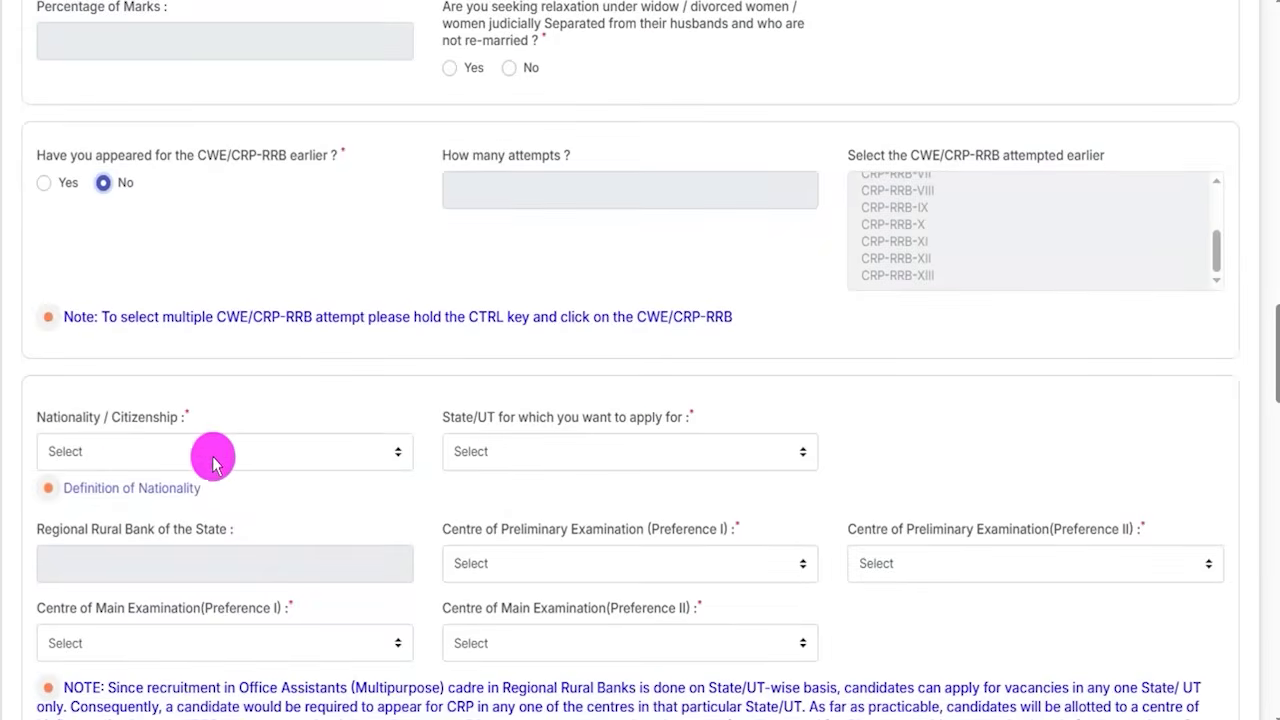
{"action": "scroll", "coordinate": [209, 449], "scroll_direction": "down", "scroll_amount": 2}
{"action": "left_click", "coordinate": [197, 255]}
{"action": "left_click", "coordinate": [66, 305]}
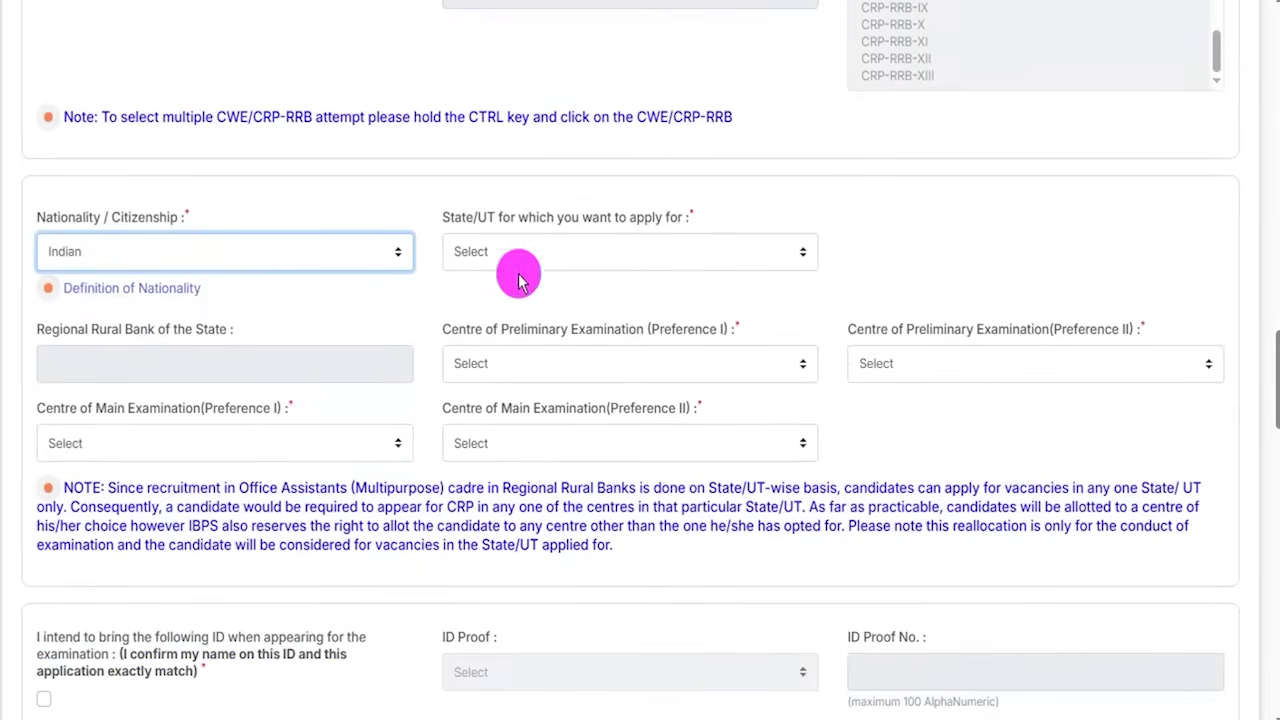
- Choose Uttar Pradesh as the State/UT to apply for
{"action": "left_click", "coordinate": [515, 258]}
{"action": "scroll", "coordinate": [550, 560], "scroll_direction": "down", "scroll_amount": 3}
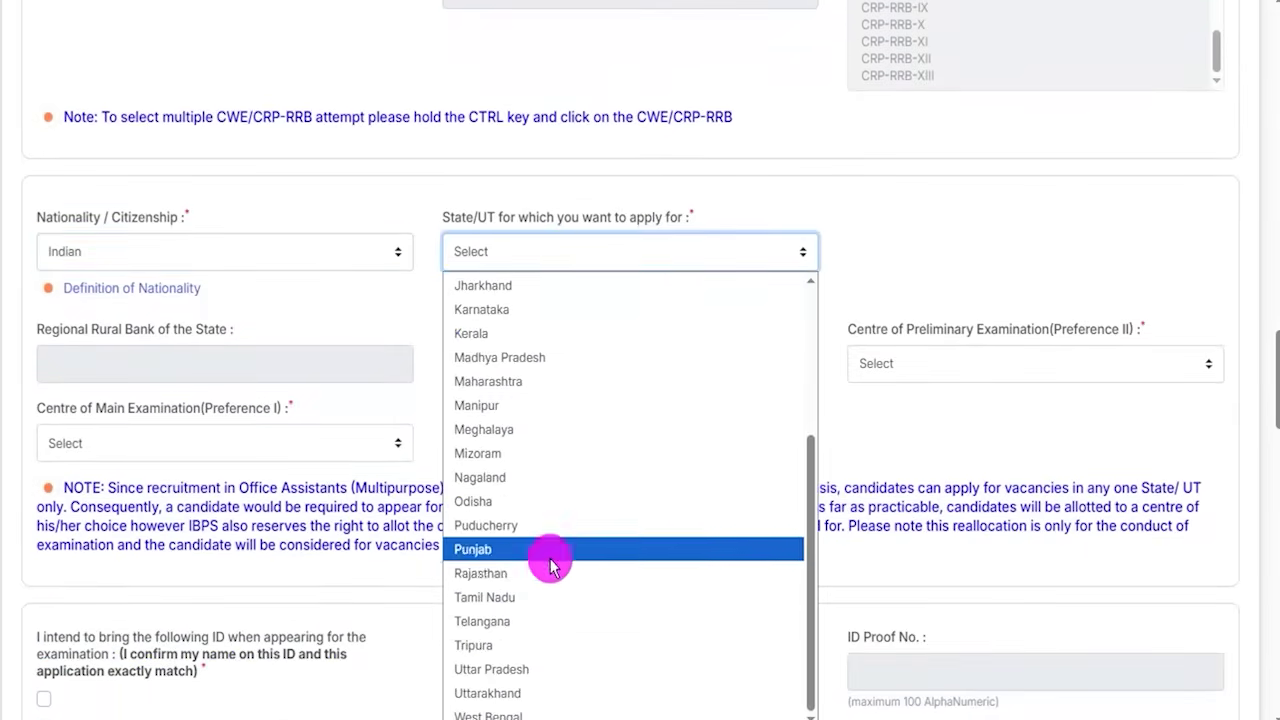
{"action": "left_click", "coordinate": [512, 668]}
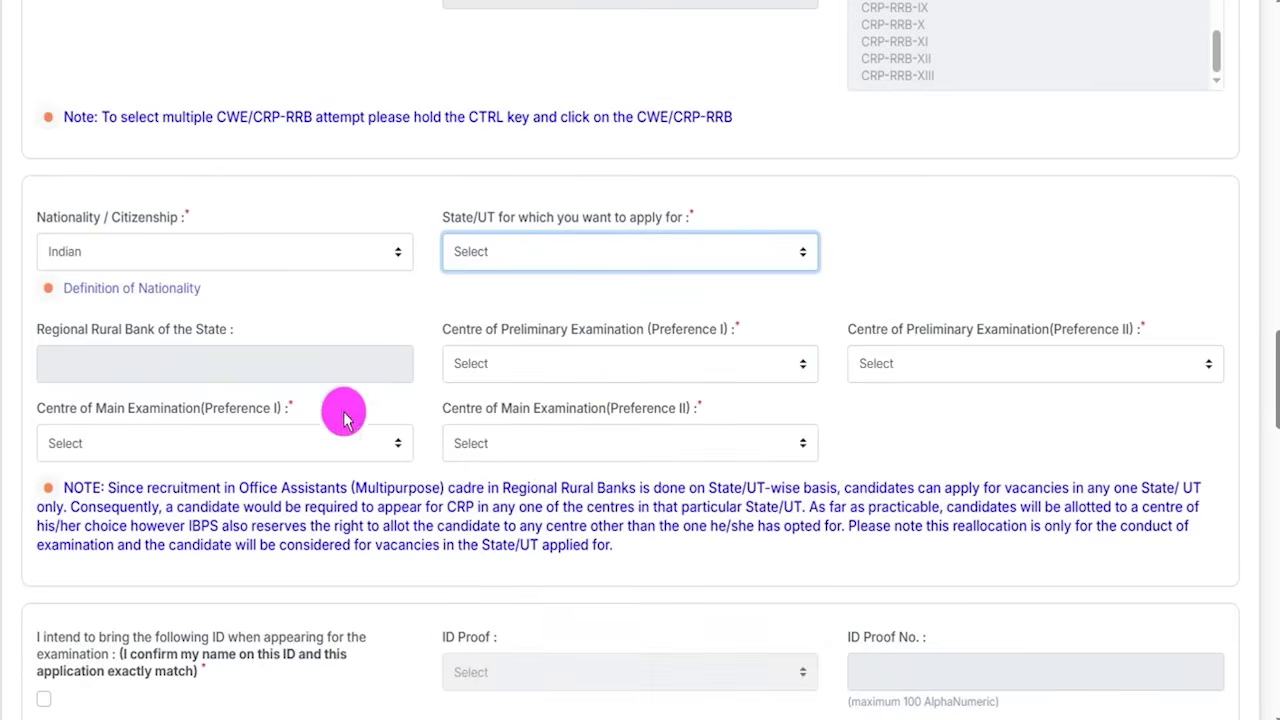
{"action": "left_click", "coordinate": [225, 370]}
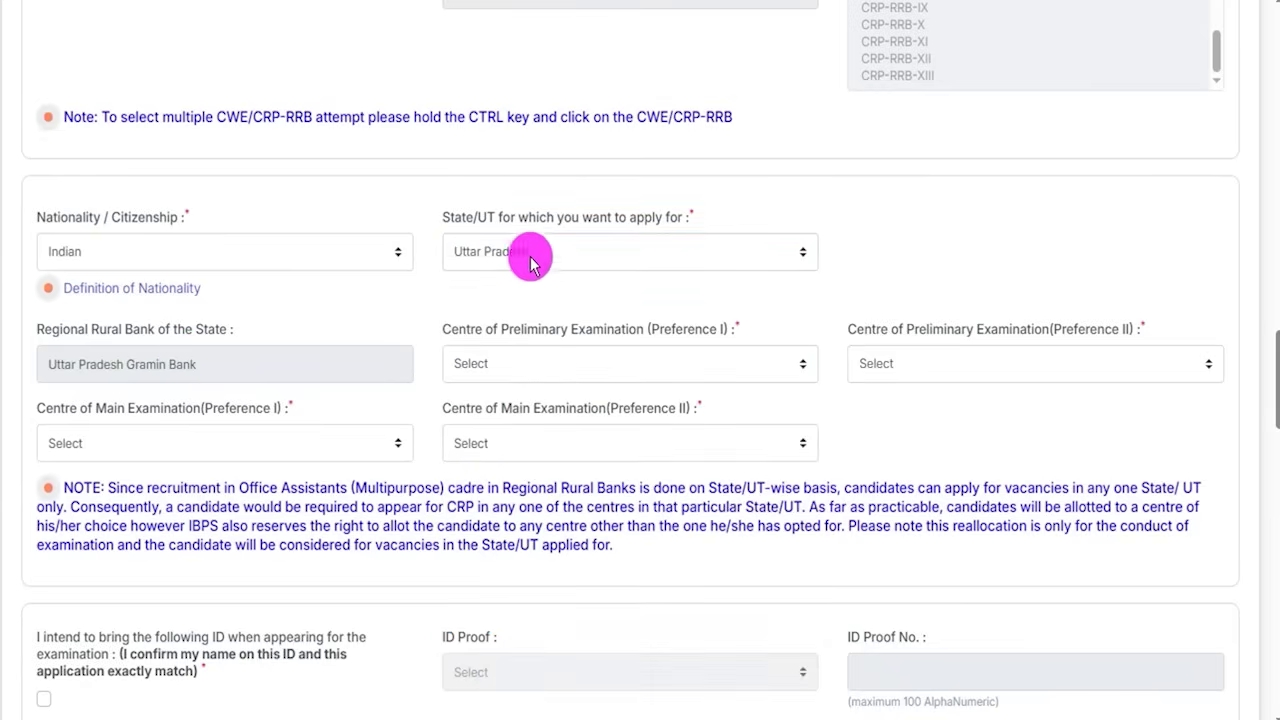
- Set the preliminary examination centres to Muzaffarnagar for Preference I and Ghaziabad for Preference II
{"action": "left_click", "coordinate": [545, 368]}
{"action": "left_click", "coordinate": [545, 368]}
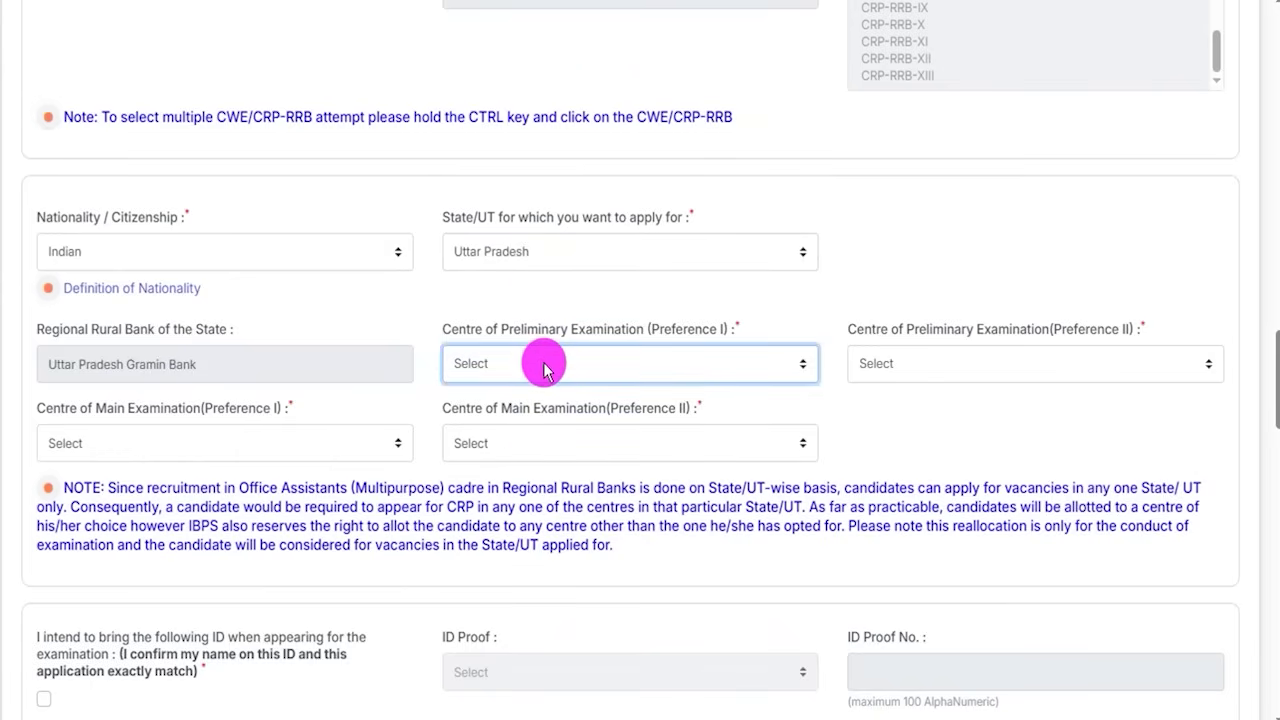
{"action": "left_click", "coordinate": [545, 368]}
{"action": "left_click", "coordinate": [537, 240]}
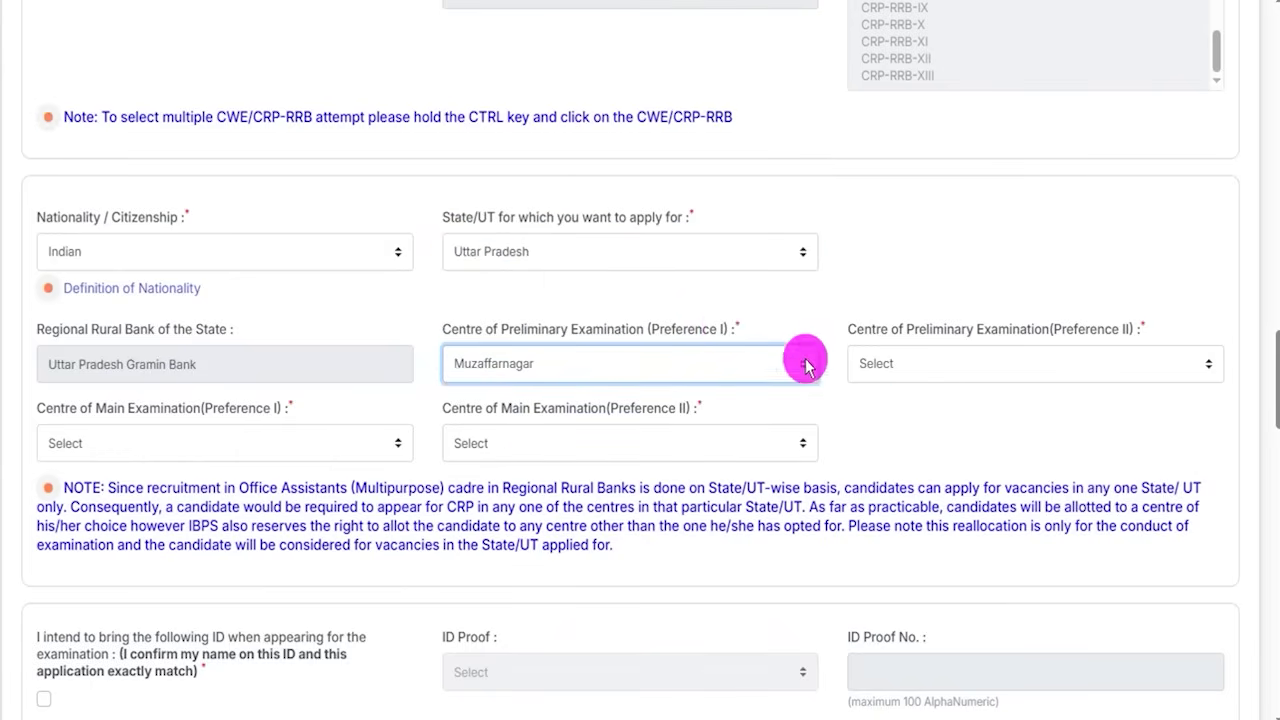
{"action": "left_click", "coordinate": [978, 370]}
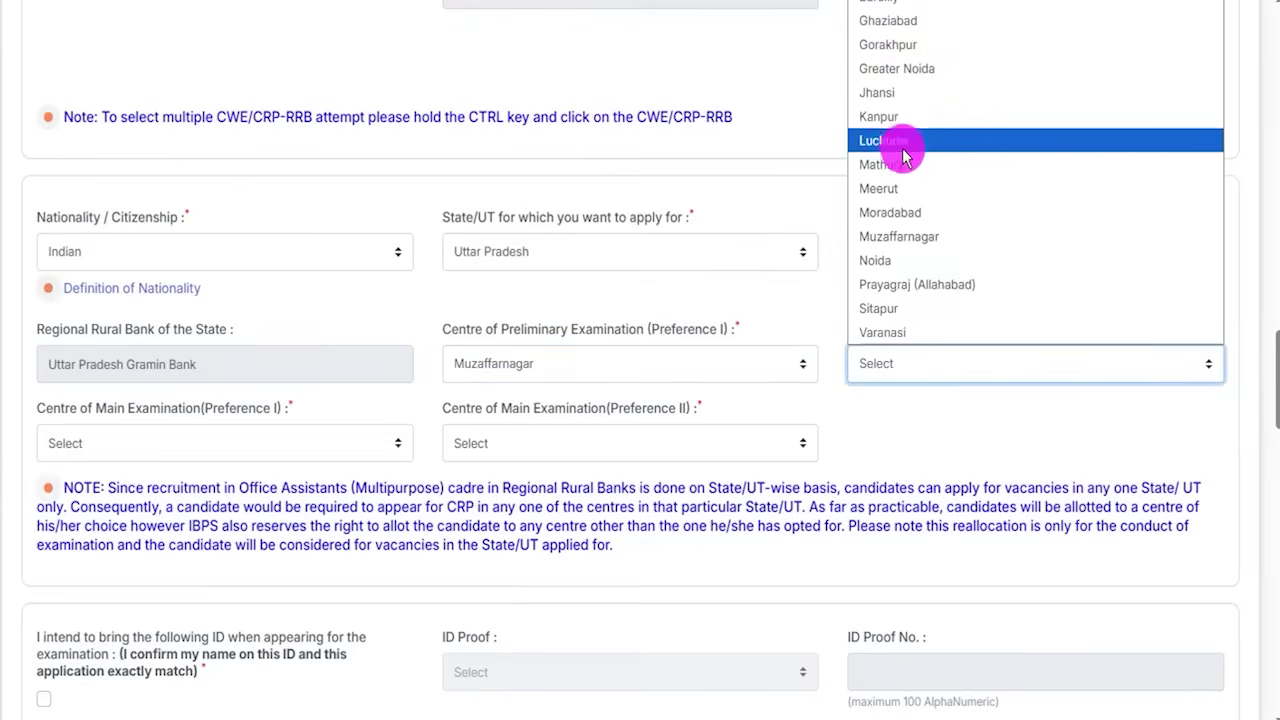
{"action": "left_click", "coordinate": [910, 20]}
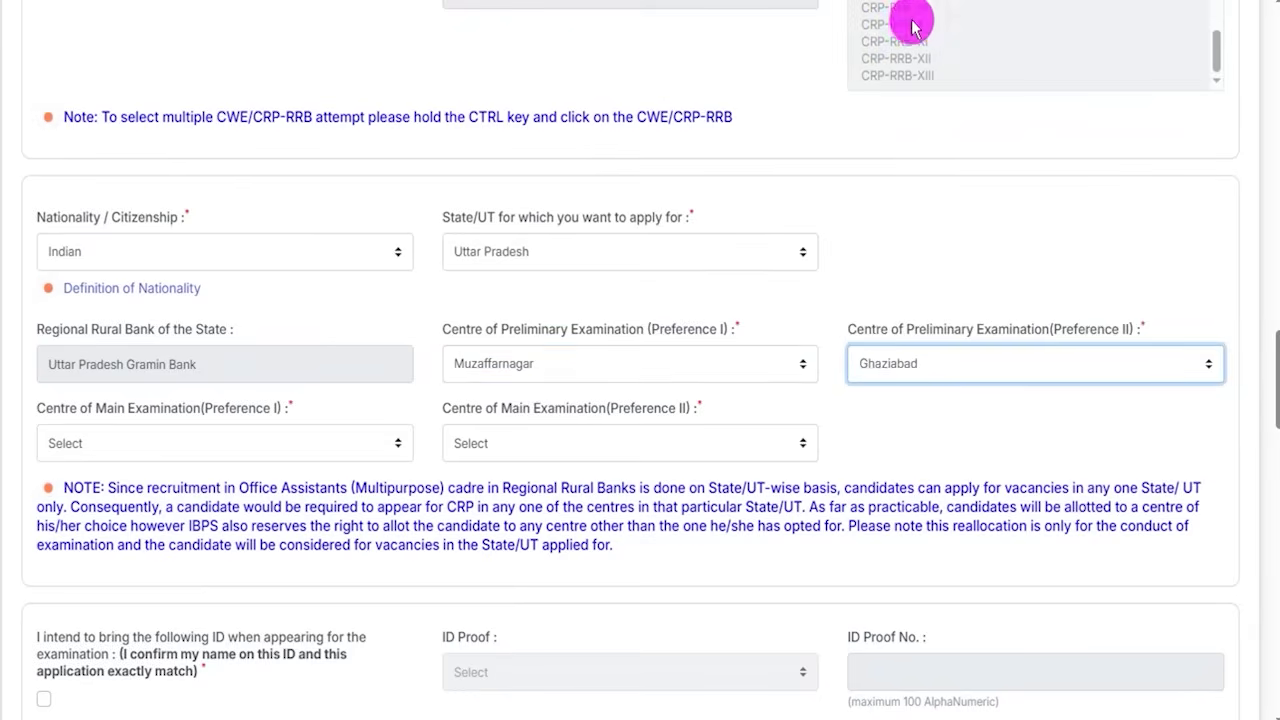
{"action": "left_click", "coordinate": [558, 376]}
{"action": "left_click", "coordinate": [556, 374]}
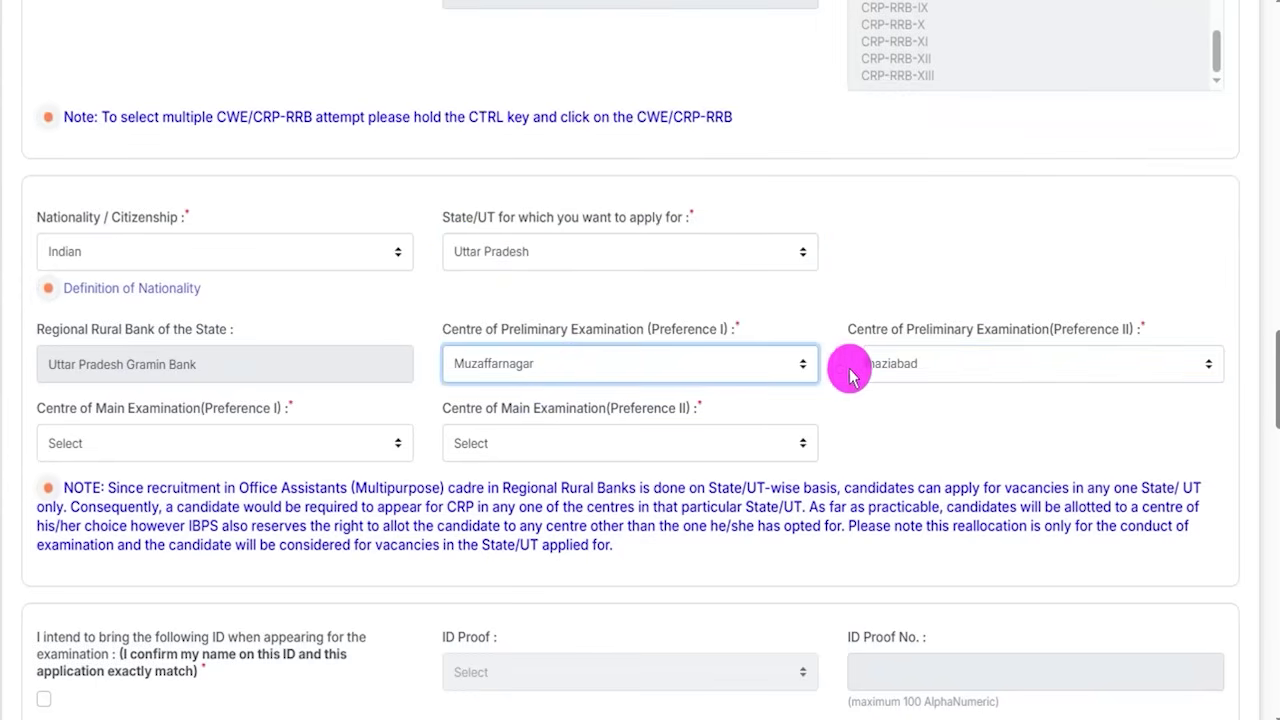
{"action": "left_click", "coordinate": [905, 412]}
- Set the main examination centres to Kanpur for Preference I and Meerut for Preference II
{"action": "left_click", "coordinate": [224, 452]}
{"action": "left_click", "coordinate": [160, 522]}
{"action": "left_click", "coordinate": [586, 443]}
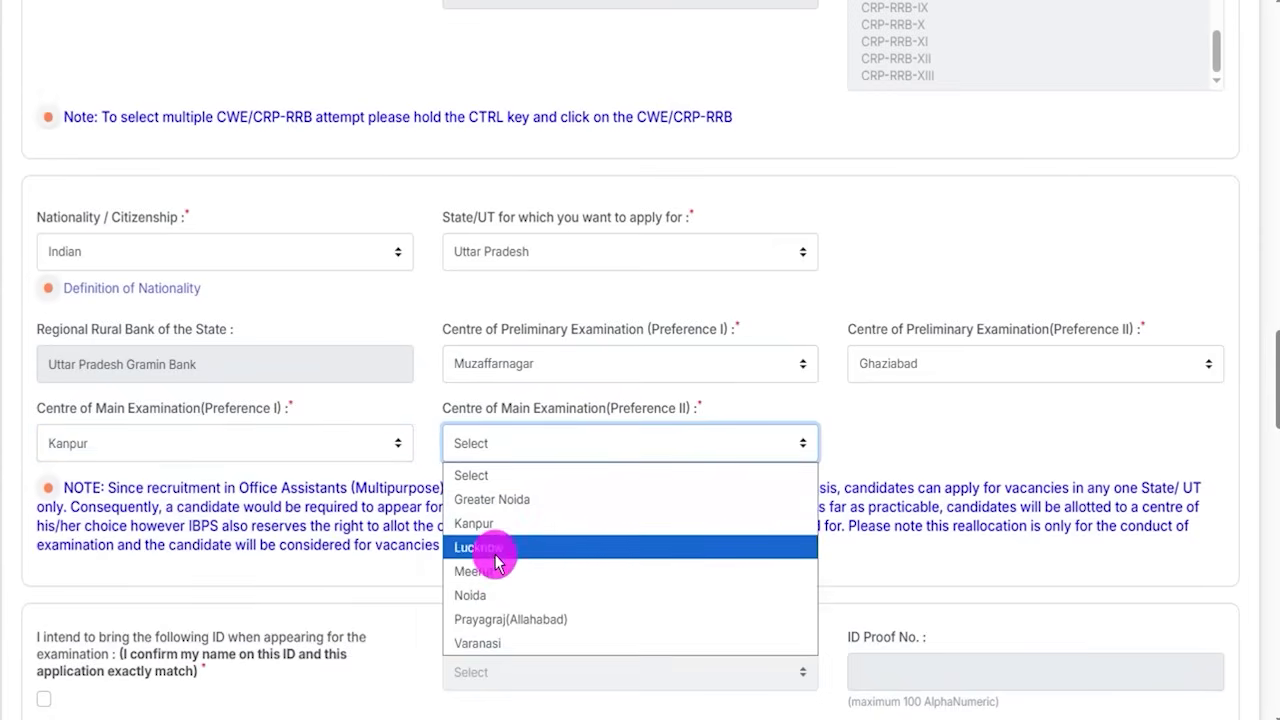
{"action": "left_click", "coordinate": [478, 571]}
- Accept the ID declaration with Aadhaar Card as the ID proof, and set the Medium of Paper to English and Hindi
{"action": "scroll", "coordinate": [365, 450], "scroll_direction": "down", "scroll_amount": 4}
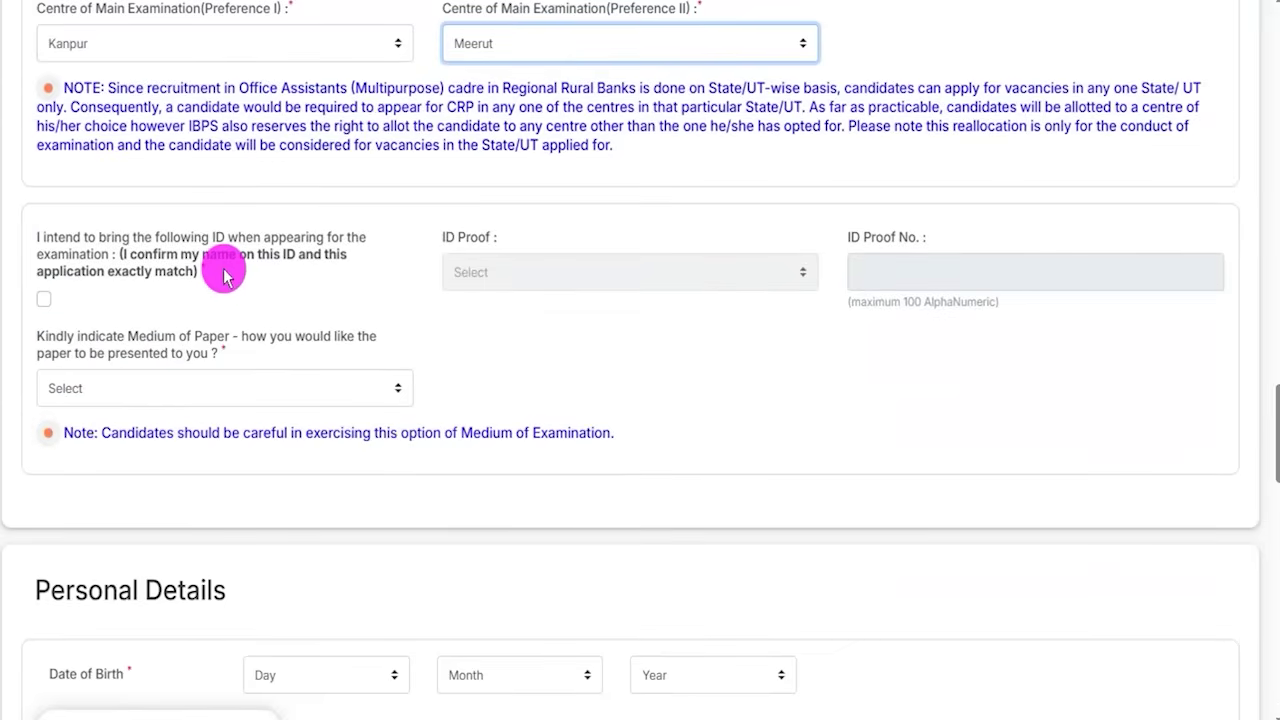
{"action": "left_click", "coordinate": [44, 300]}
{"action": "left_click", "coordinate": [551, 275]}
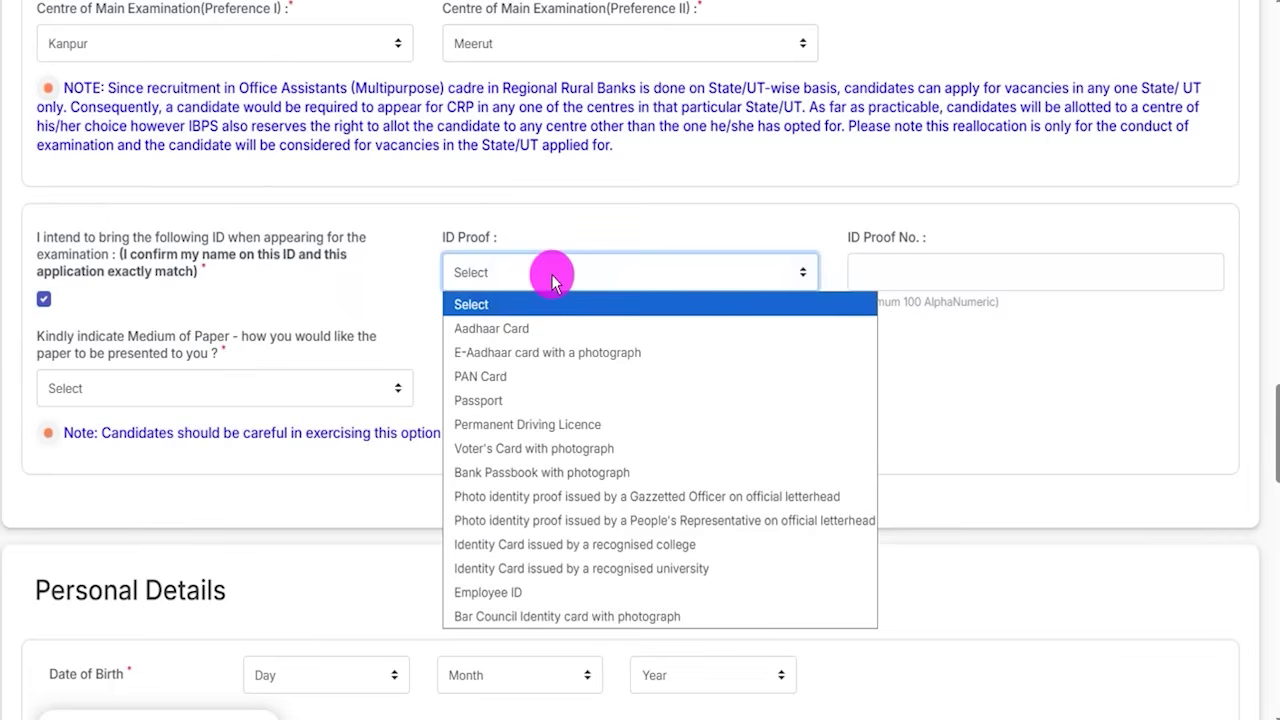
{"action": "left_click", "coordinate": [500, 329]}
{"action": "left_click", "coordinate": [908, 274]}
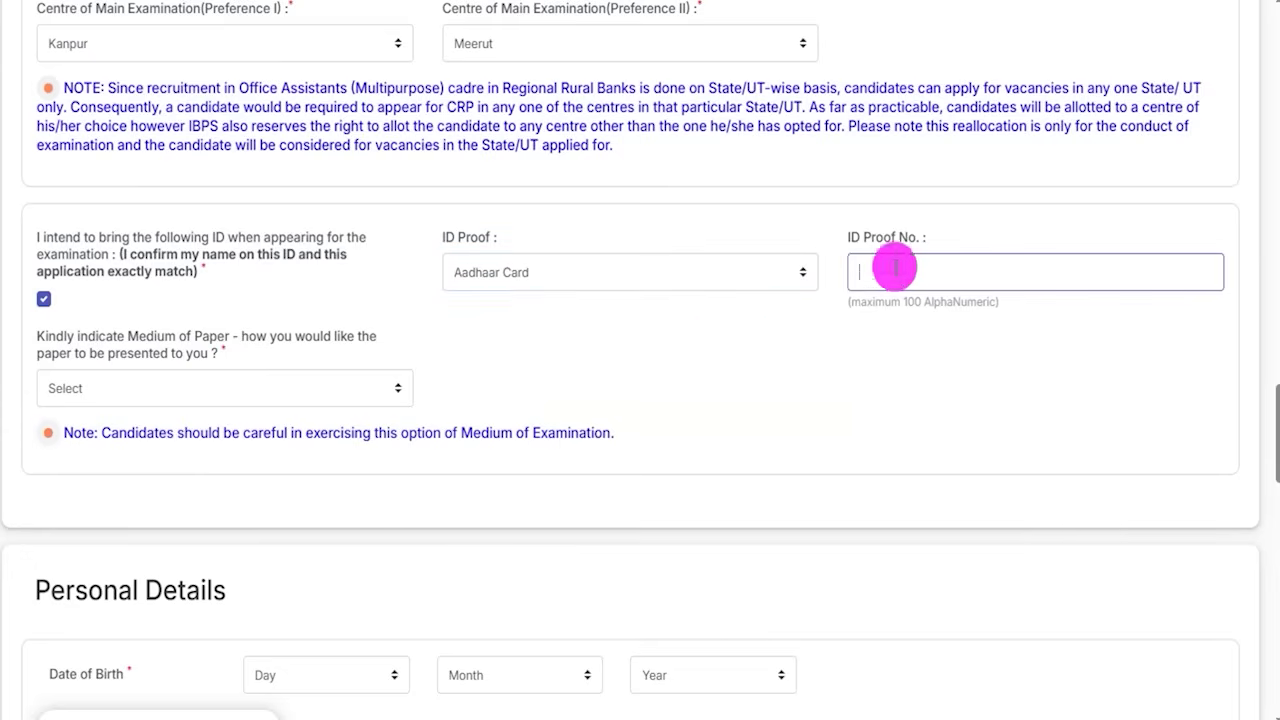
{"action": "left_click", "coordinate": [139, 395]}
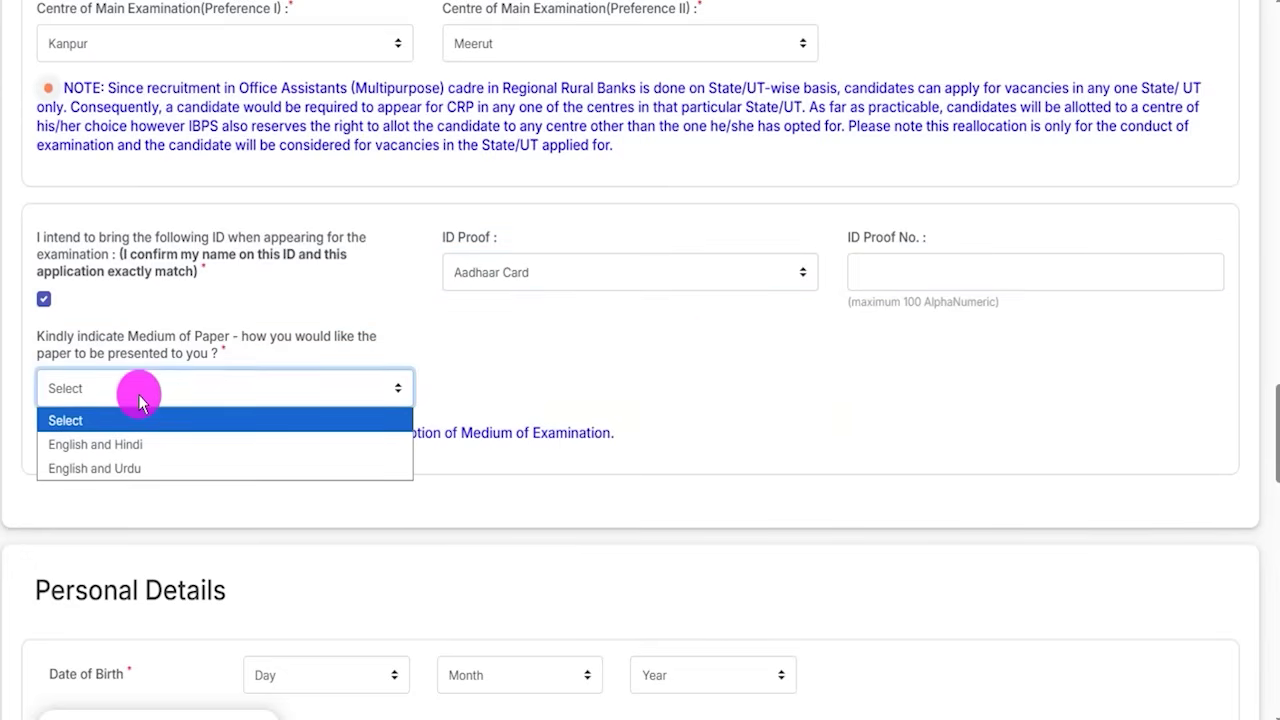
{"action": "left_click", "coordinate": [137, 455]}
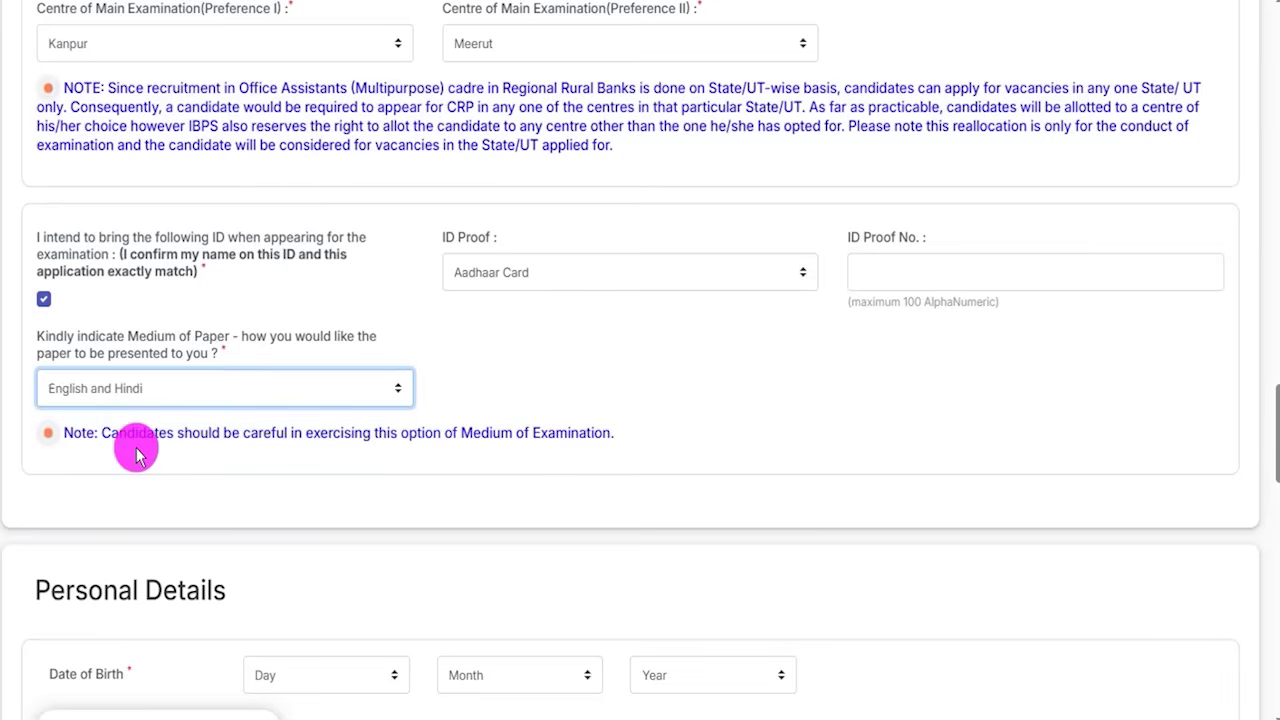
- Look through the day, month and year choices for the Date of Birth in Personal Details
{"action": "scroll", "coordinate": [612, 495], "scroll_direction": "down", "scroll_amount": 3}
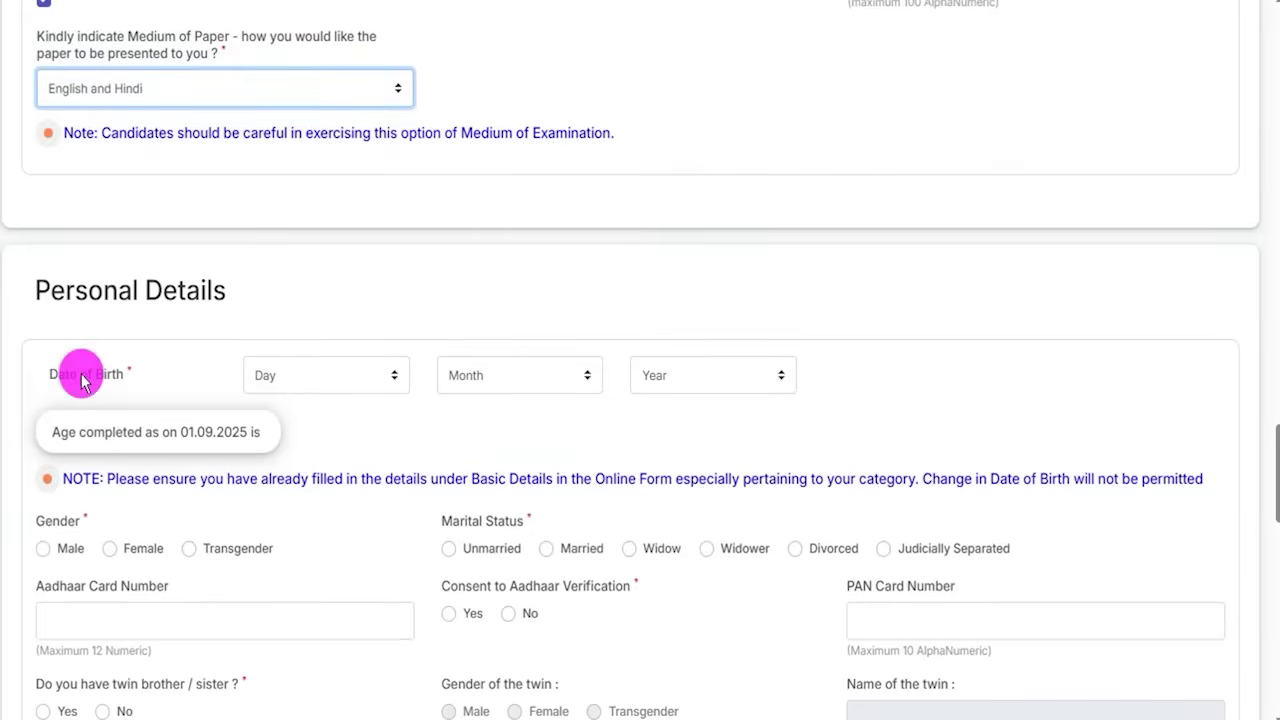
{"action": "scroll", "coordinate": [170, 285], "scroll_direction": "down", "scroll_amount": 3}
{"action": "left_click", "coordinate": [320, 172]}
{"action": "left_click", "coordinate": [522, 172]}
{"action": "left_click", "coordinate": [686, 175]}
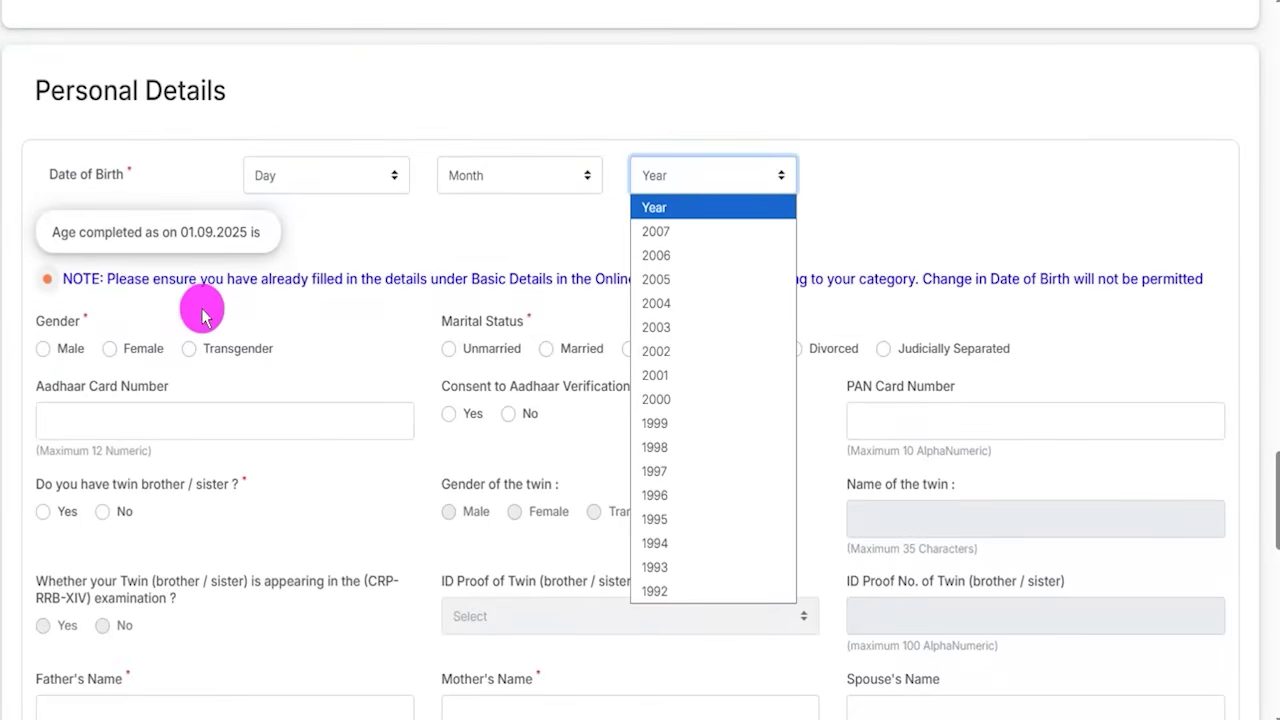
{"action": "left_click", "coordinate": [50, 328]}
- Set the gender to Male and the marital status to Unmarried in Personal Details
{"action": "left_click", "coordinate": [43, 348]}
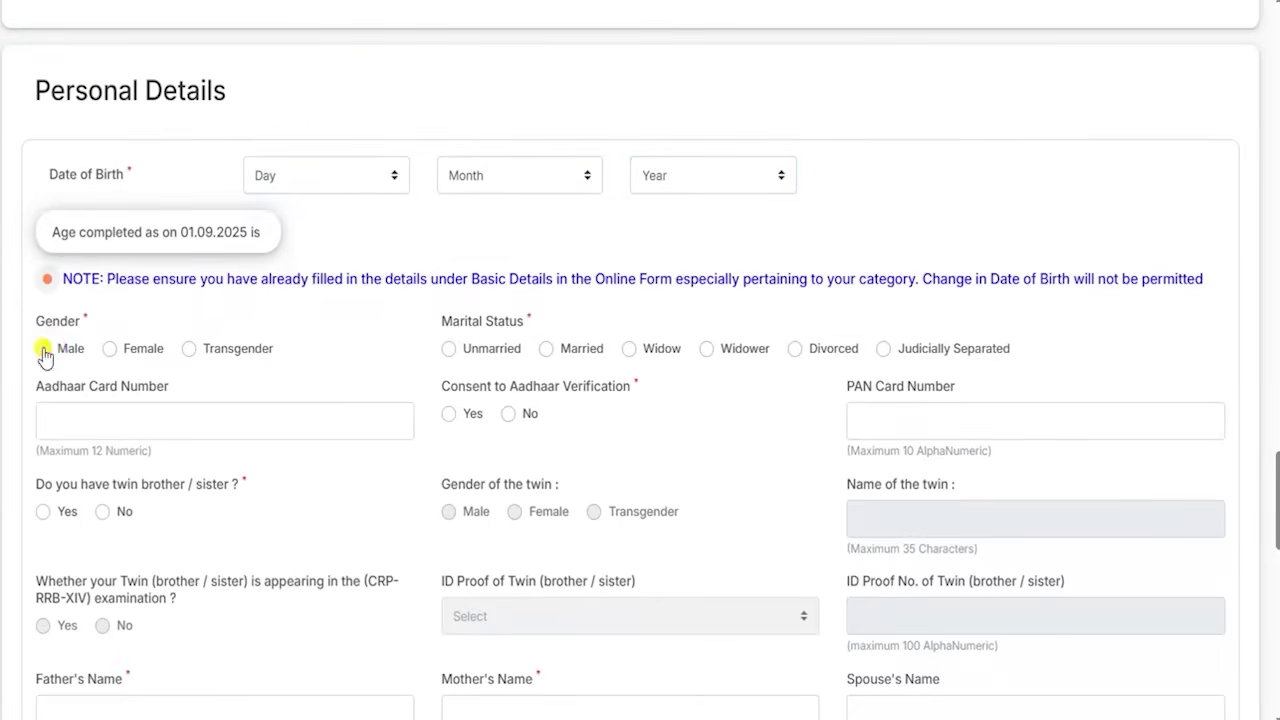
{"action": "scroll", "coordinate": [140, 350], "scroll_direction": "down", "scroll_amount": 3}
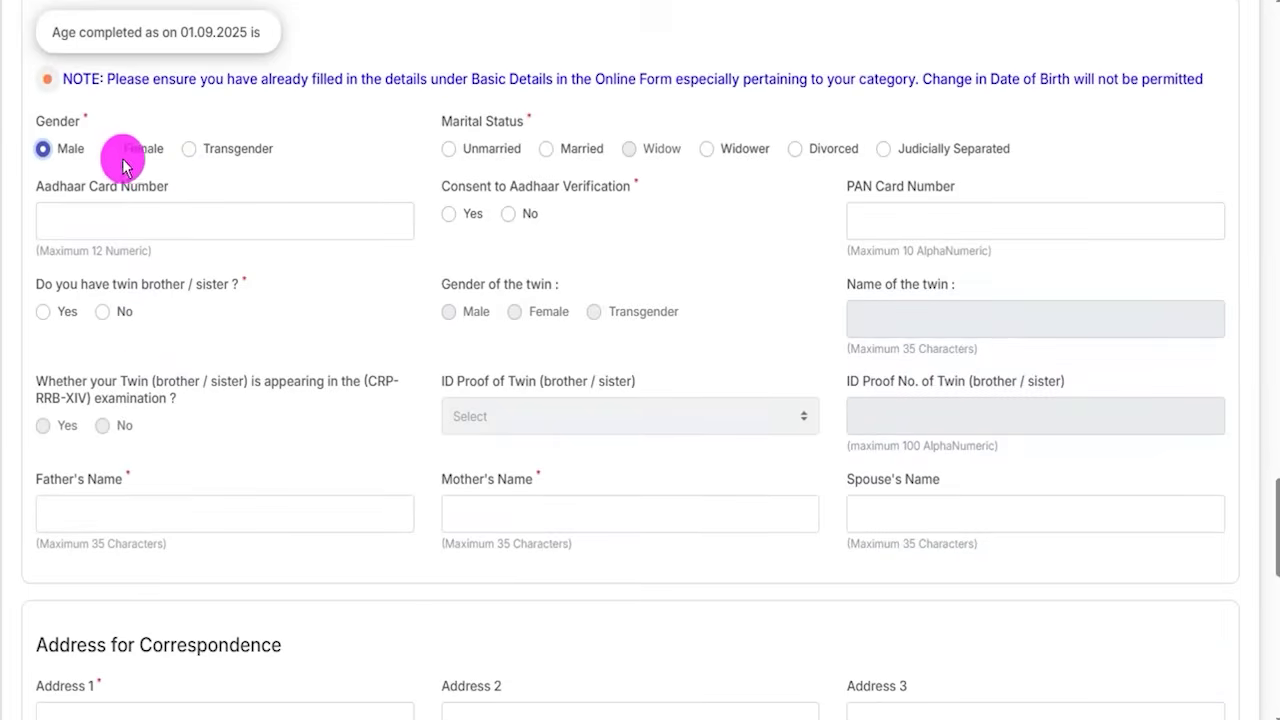
{"action": "left_click", "coordinate": [449, 150]}
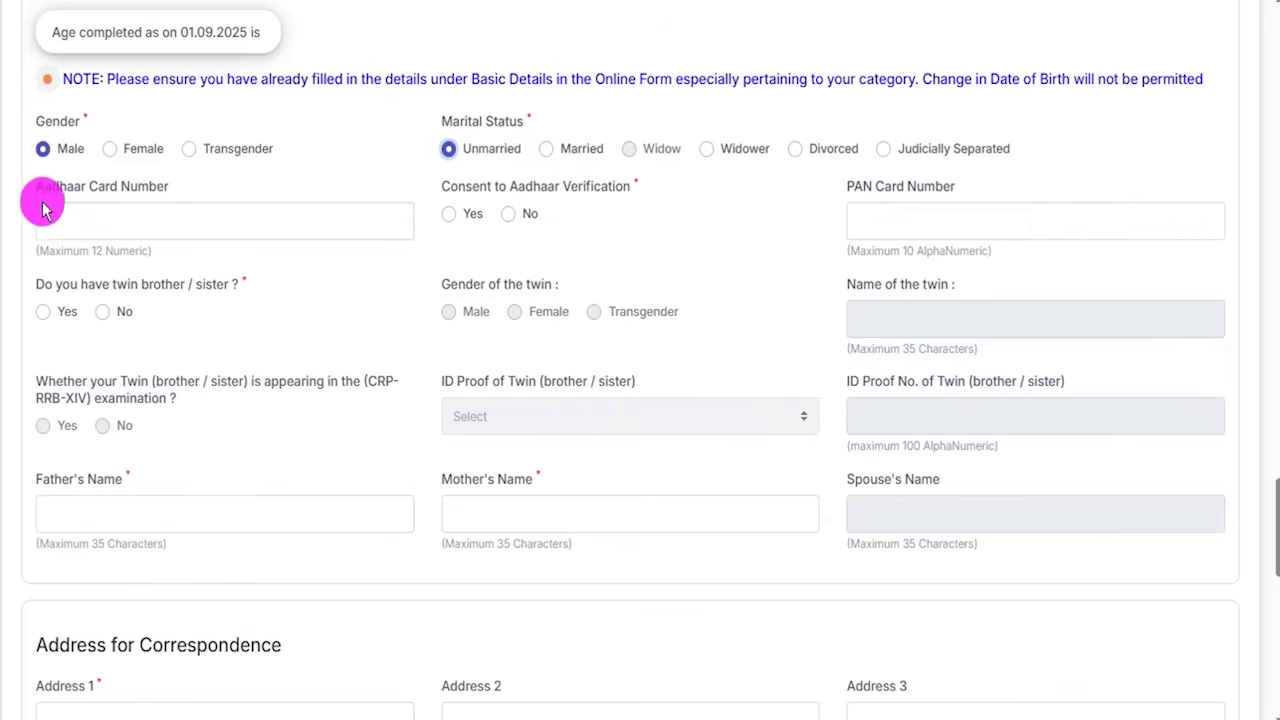
- Answer No to Consent to Aadhaar Verification, leaving the Aadhaar and PAN card numbers blank
{"action": "left_click", "coordinate": [122, 214]}
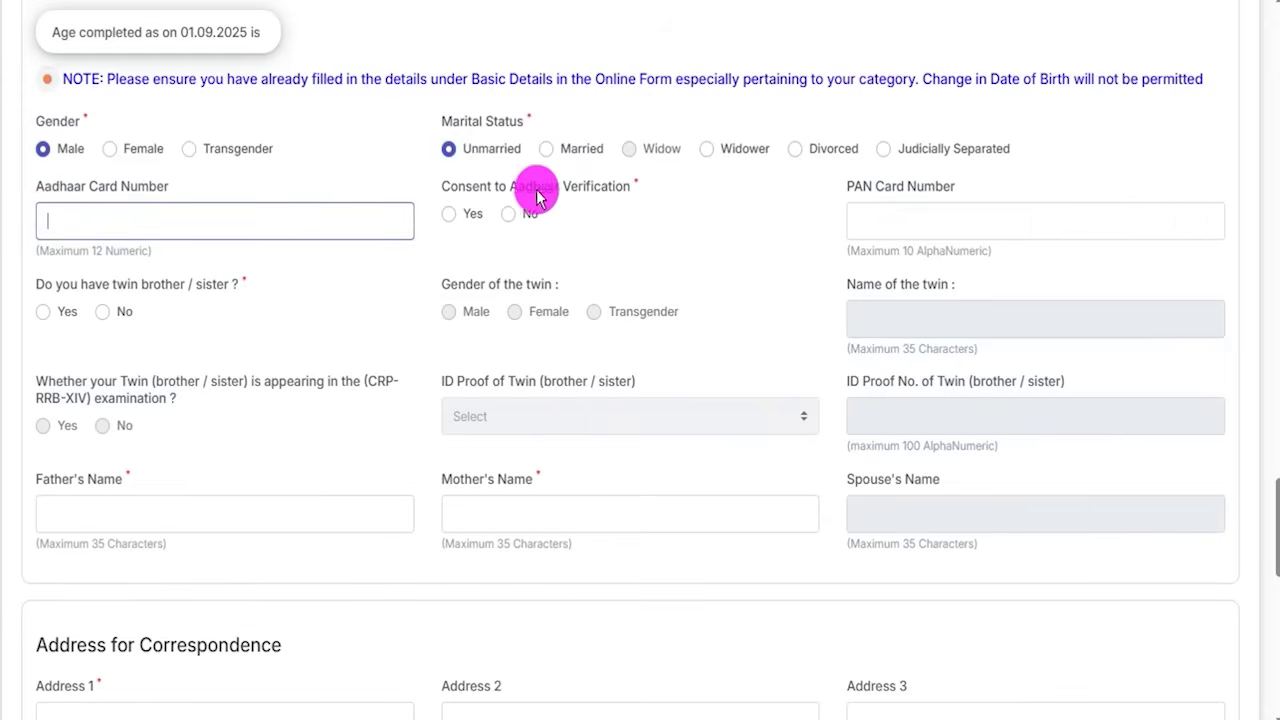
{"action": "left_click", "coordinate": [458, 222]}
{"action": "left_click", "coordinate": [508, 218]}
{"action": "left_click", "coordinate": [894, 218]}
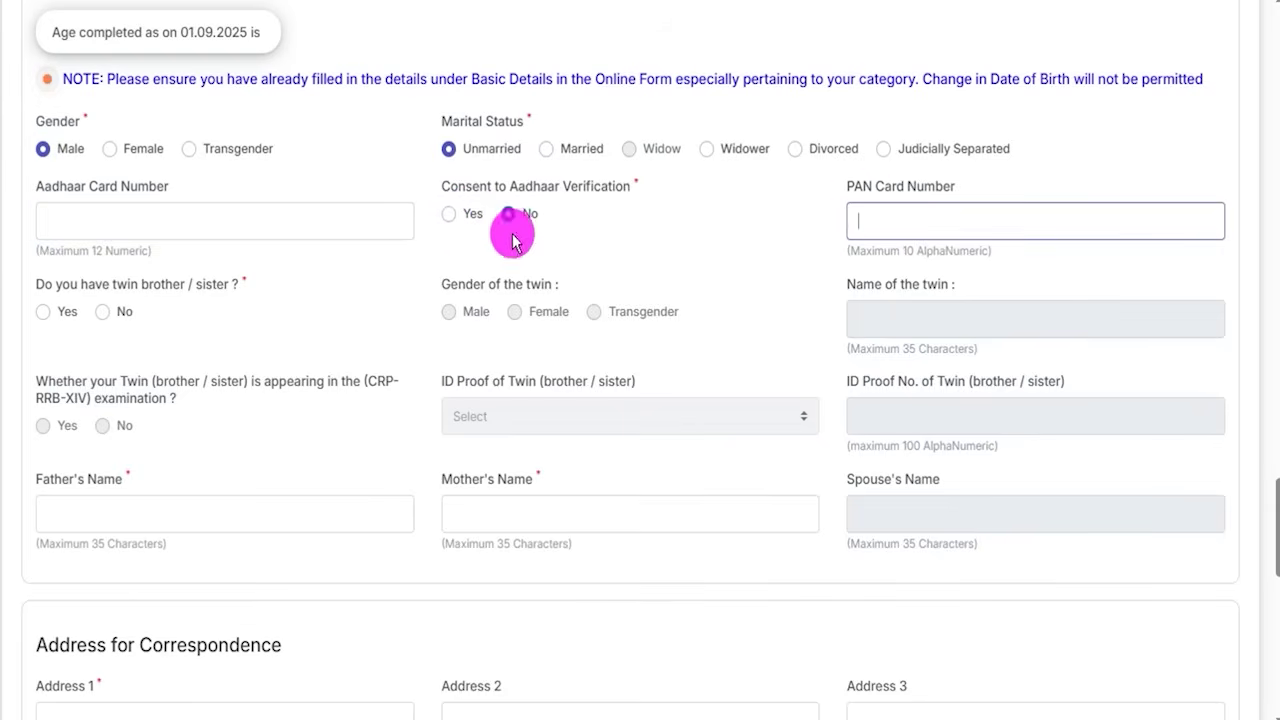
- Try the Yes option for having a twin brother / sister, and set the answer to No
{"action": "left_click", "coordinate": [76, 287]}
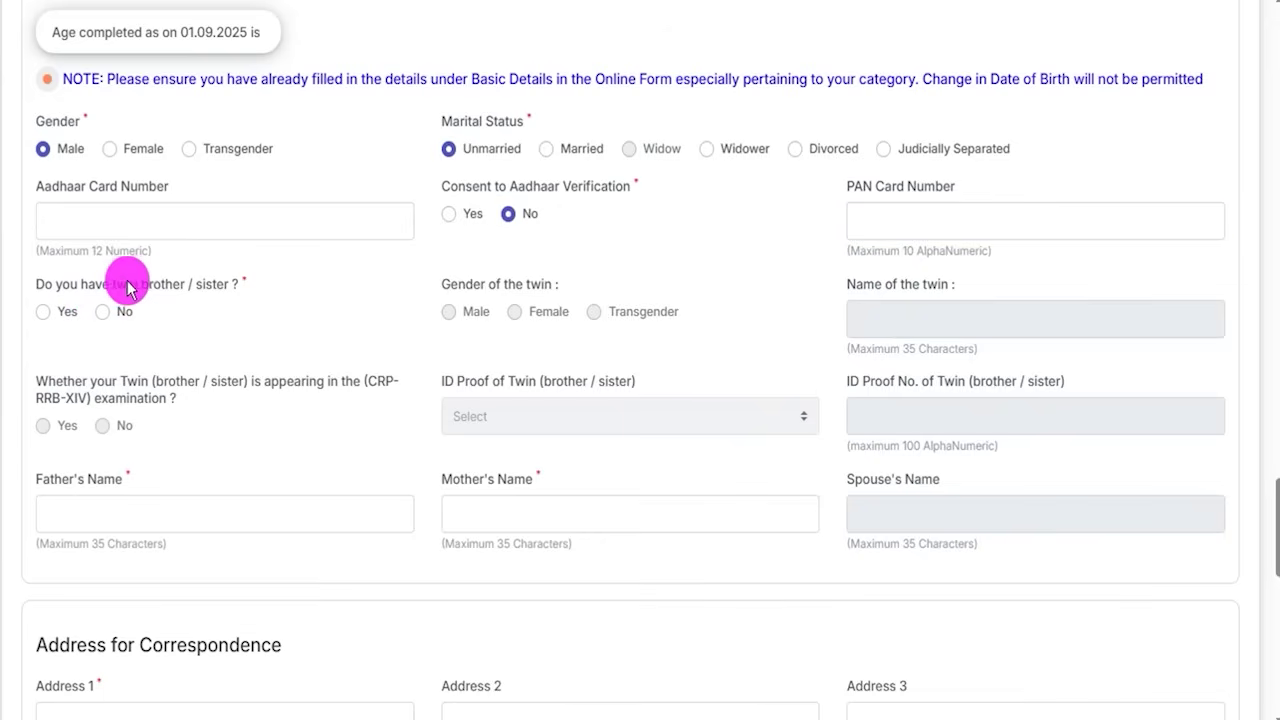
{"action": "left_click", "coordinate": [43, 311]}
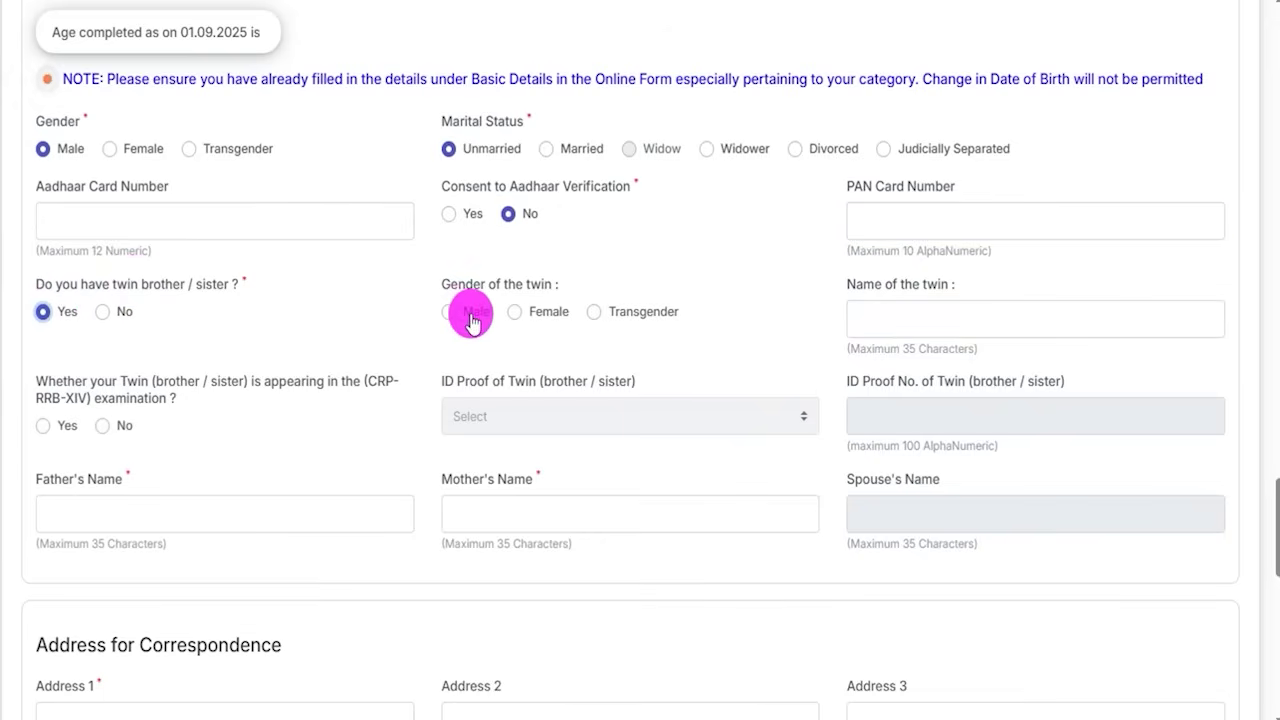
{"action": "left_click", "coordinate": [101, 311]}
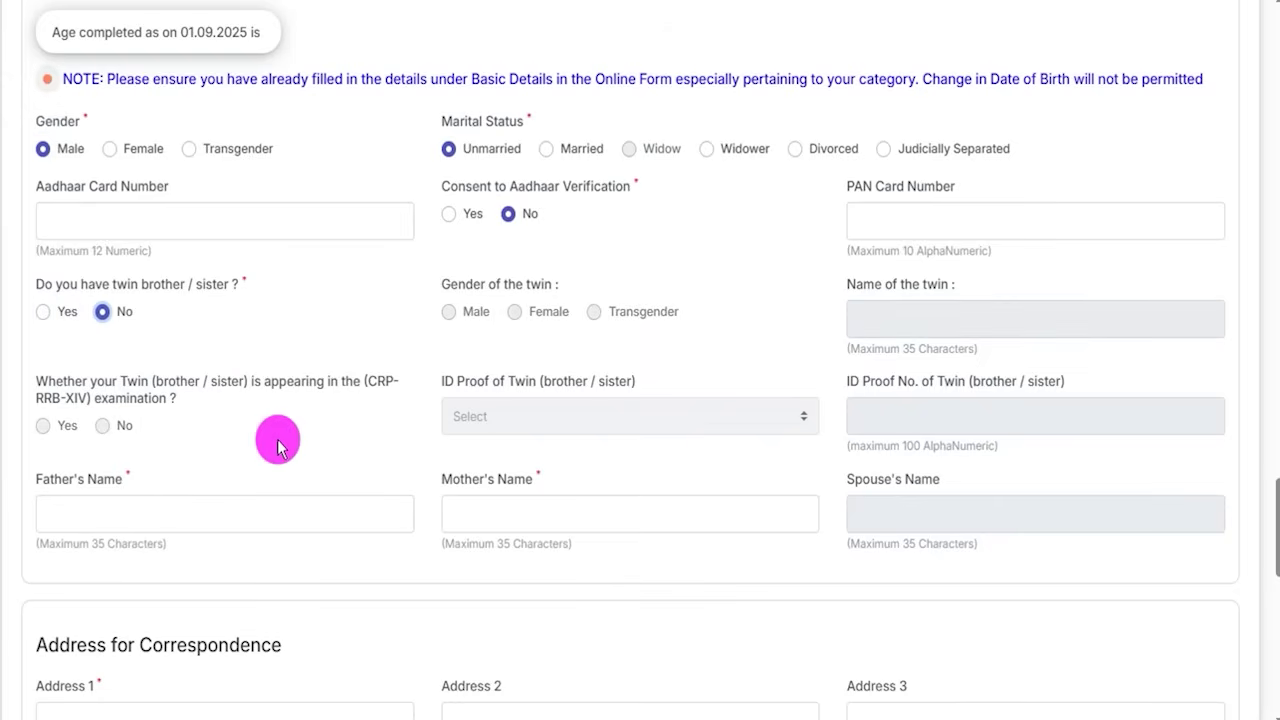
- Look over the Father's Name, Mother's Name and Spouse's Name fields in Personal Details, leaving them blank
{"action": "scroll", "coordinate": [278, 440], "scroll_direction": "down", "scroll_amount": 2}
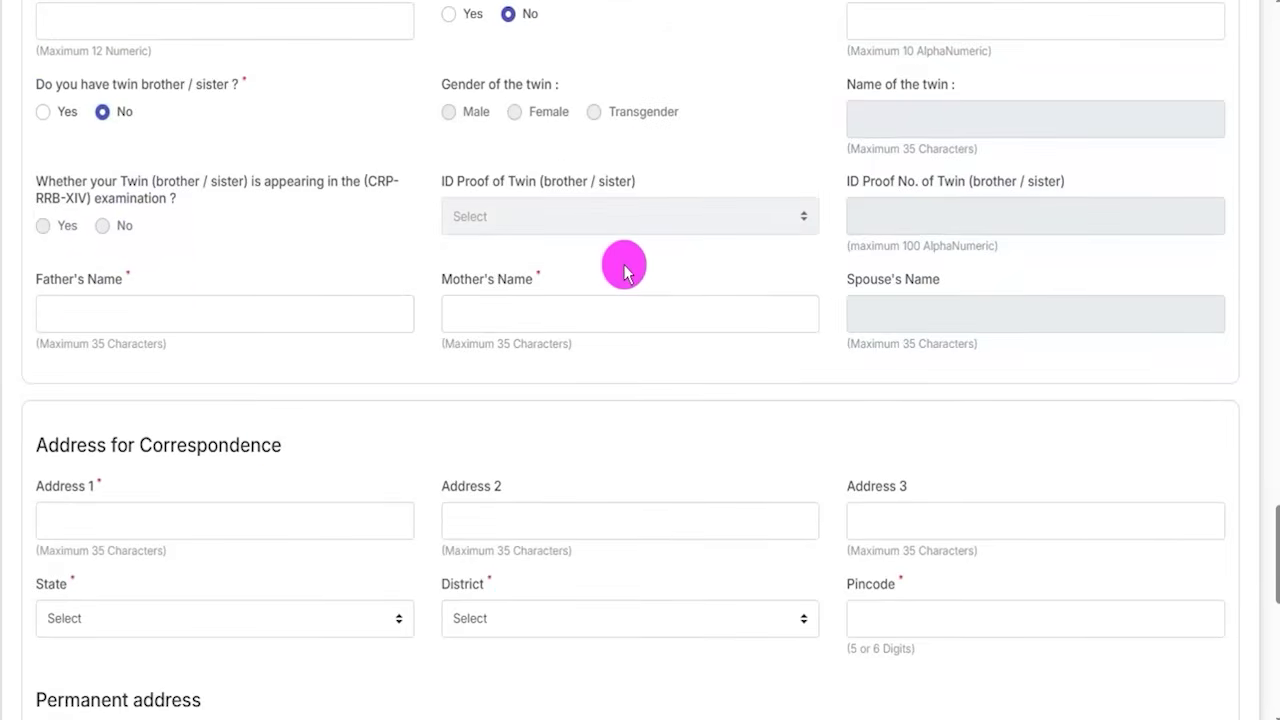
{"action": "left_click", "coordinate": [116, 305]}
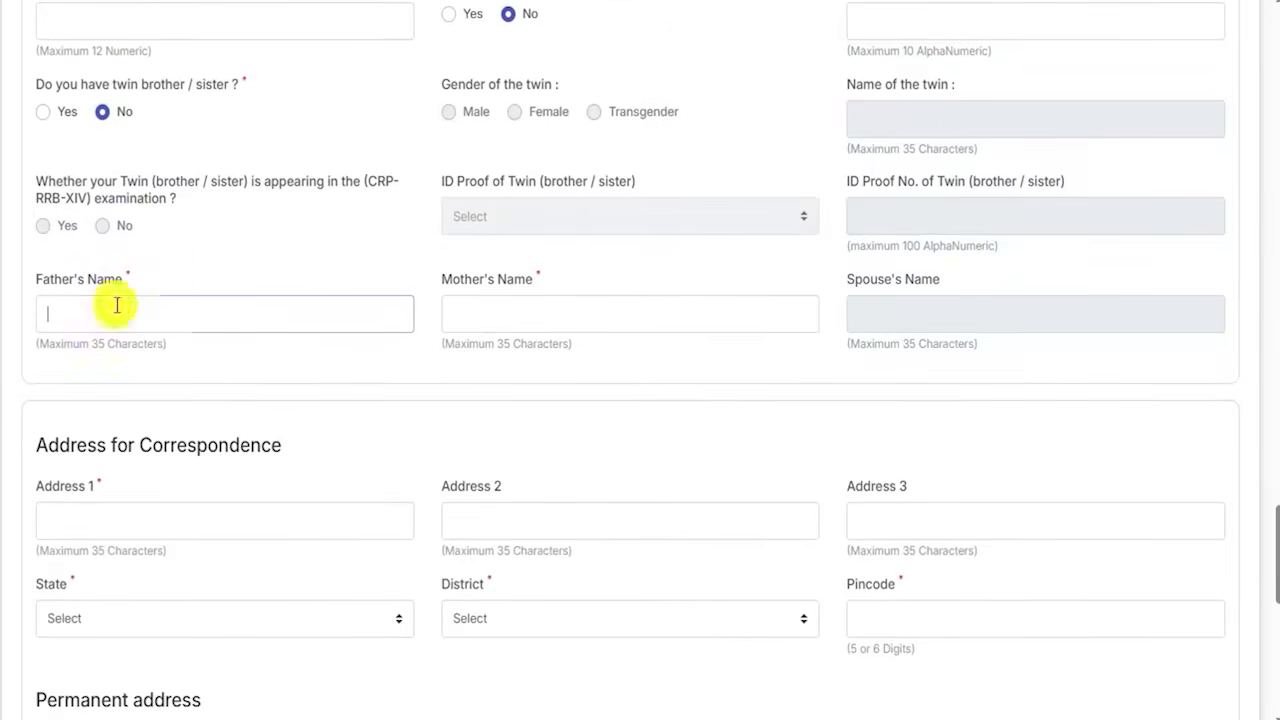
{"action": "left_click", "coordinate": [689, 316]}
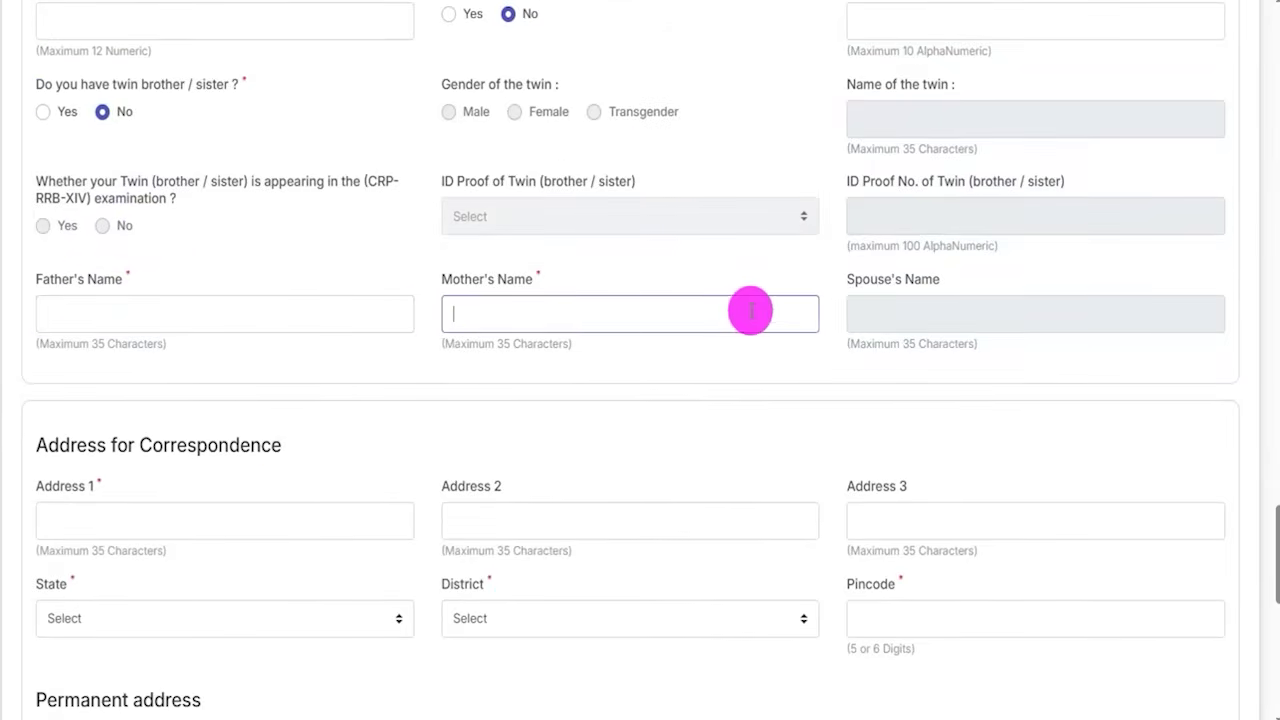
{"action": "left_click", "coordinate": [930, 292]}
- Review the Address for Correspondence and Permanent address sections, marking both headings and the same-address option in red, and clear the marks
{"action": "scroll", "coordinate": [365, 350], "scroll_direction": "down", "scroll_amount": 5}
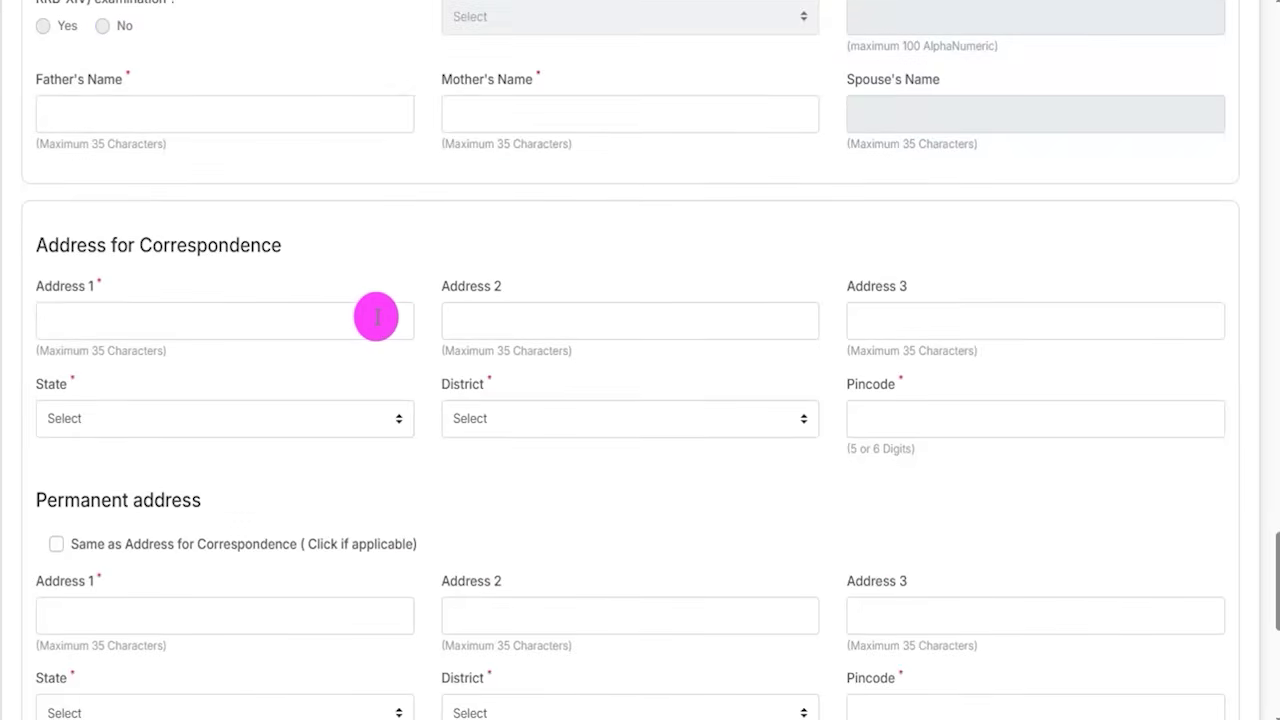
{"action": "scroll", "coordinate": [297, 289], "scroll_direction": "up", "scroll_amount": 2}
{"action": "left_click", "coordinate": [86, 143]}
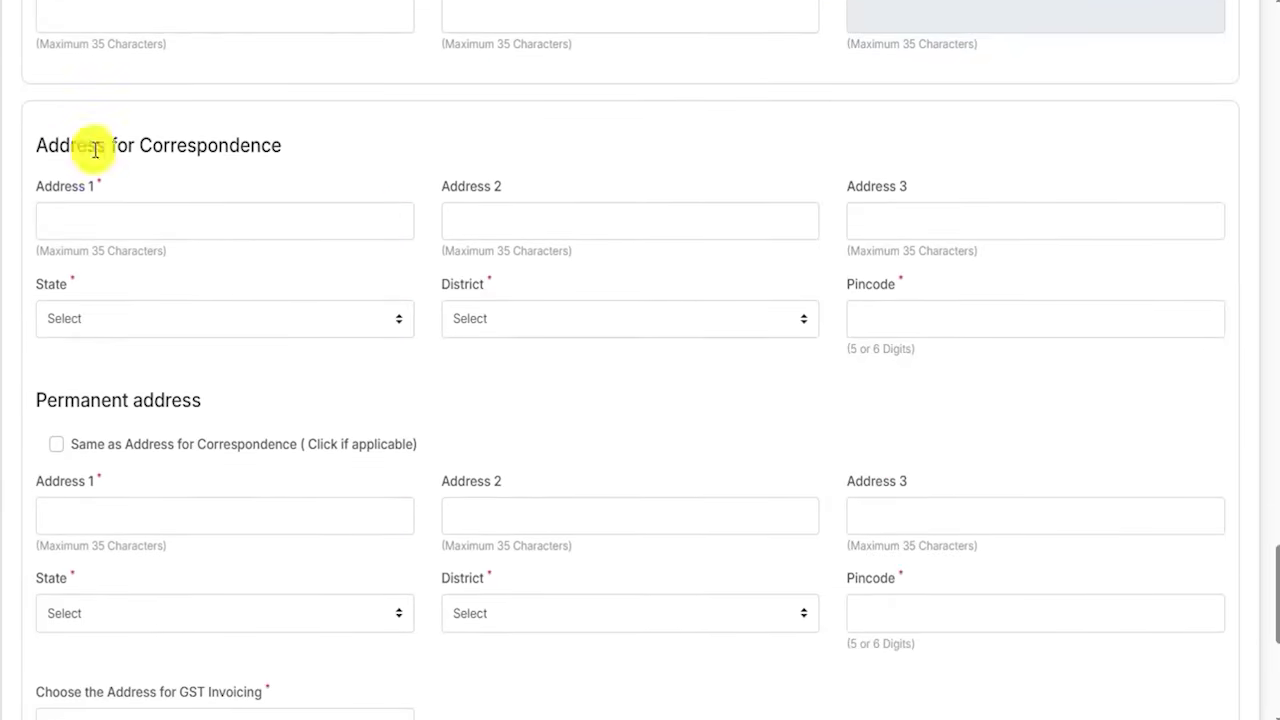
{"action": "left_click_drag", "start_coordinate": [206, 406], "coordinate": [272, 381]}
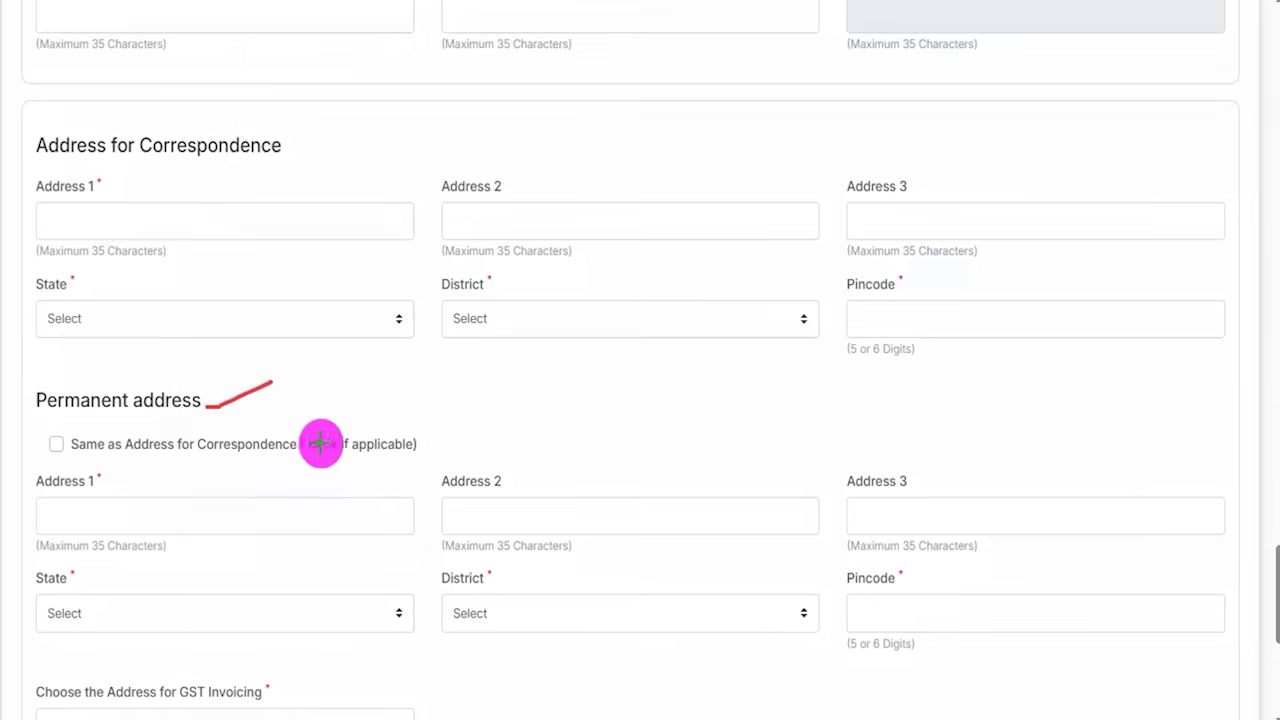
{"action": "left_click_drag", "start_coordinate": [56, 421], "coordinate": [120, 419]}
{"action": "left_click_drag", "start_coordinate": [138, 171], "coordinate": [364, 171]}
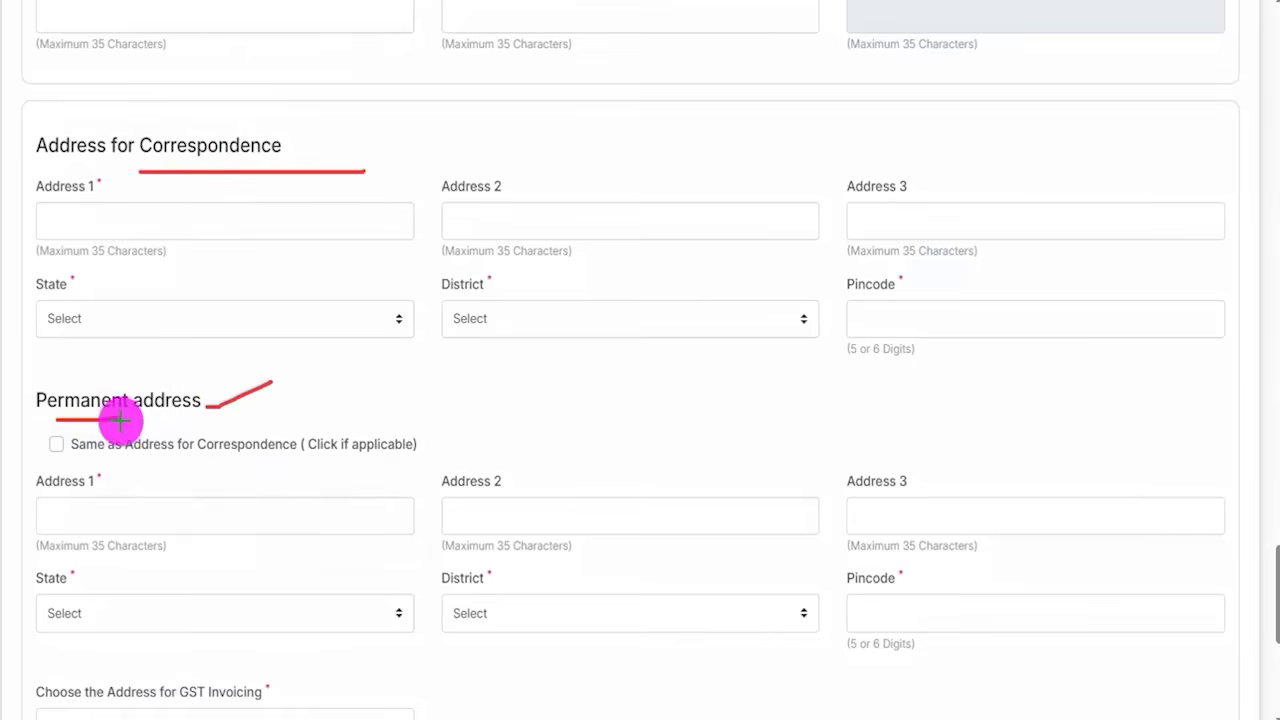
{"action": "left_click_drag", "start_coordinate": [58, 445], "coordinate": [97, 420]}
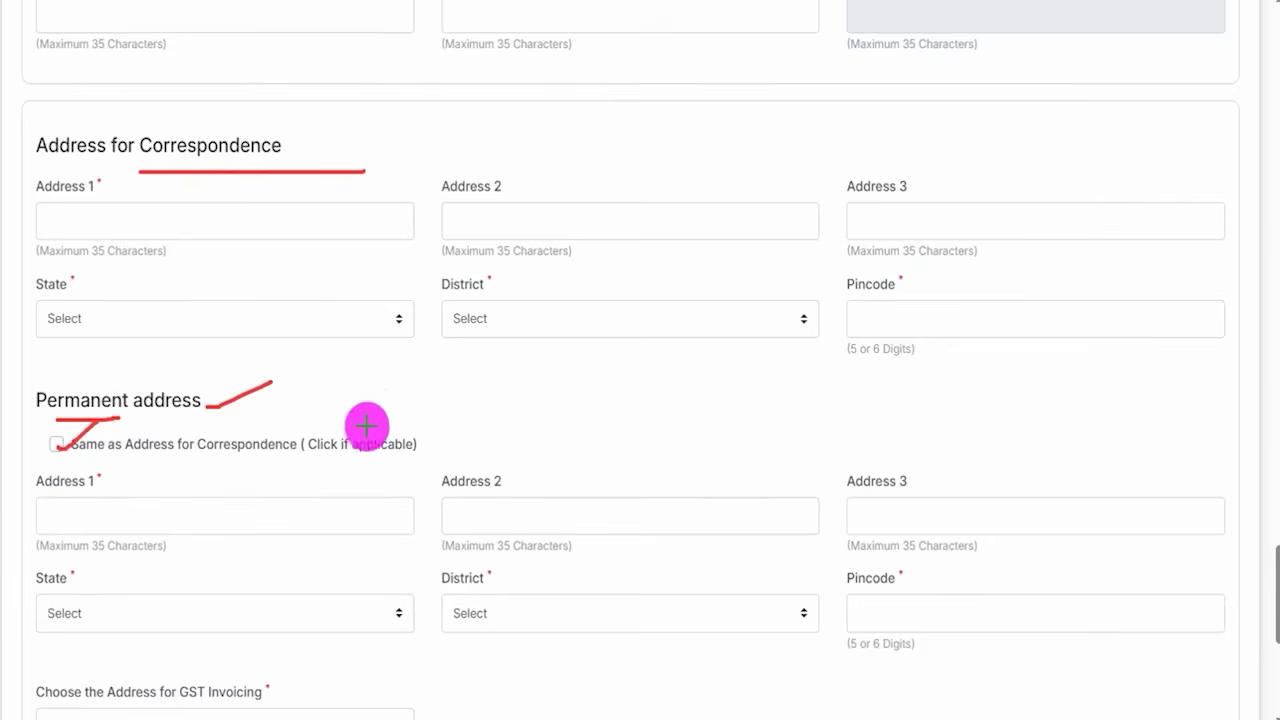
{"action": "left_click_drag", "start_coordinate": [146, 382], "coordinate": [181, 362]}
{"action": "left_click_drag", "start_coordinate": [280, 145], "coordinate": [330, 117]}
{"action": "key", "text": "Escape"}
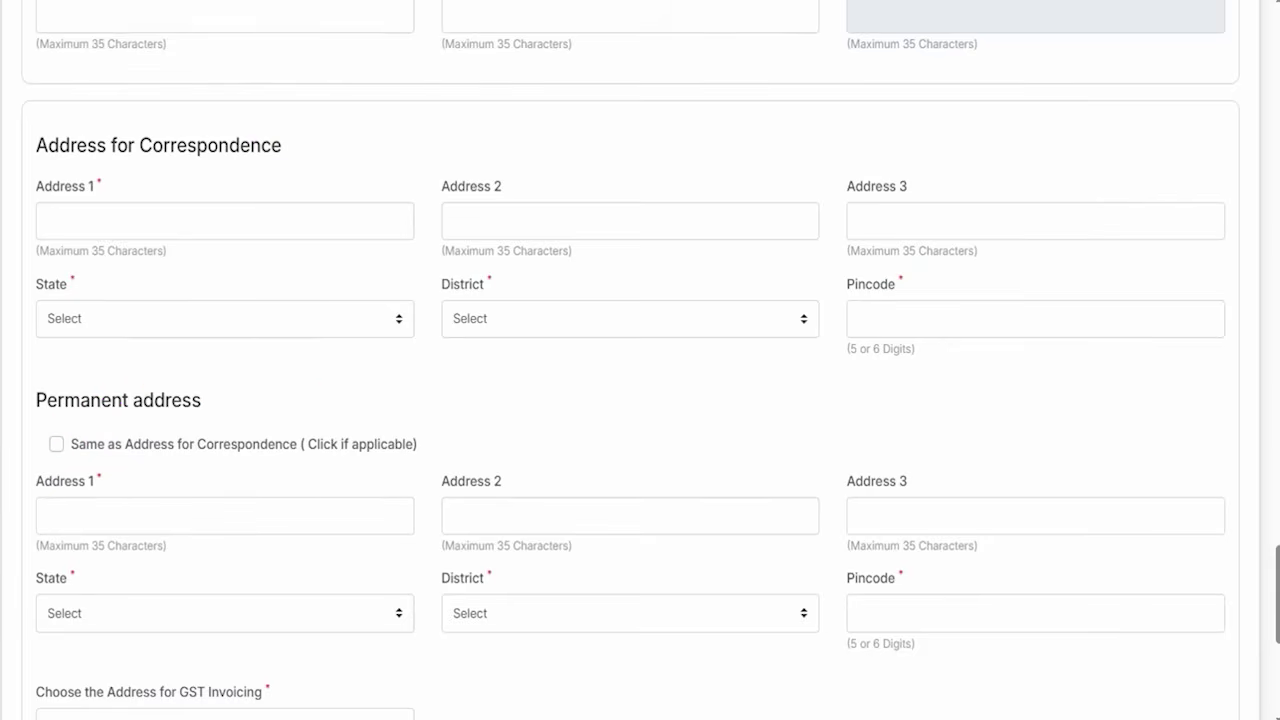
- Choose Permanent Address as the address for GST invoicing
{"action": "scroll", "coordinate": [340, 540], "scroll_direction": "down", "scroll_amount": 3}
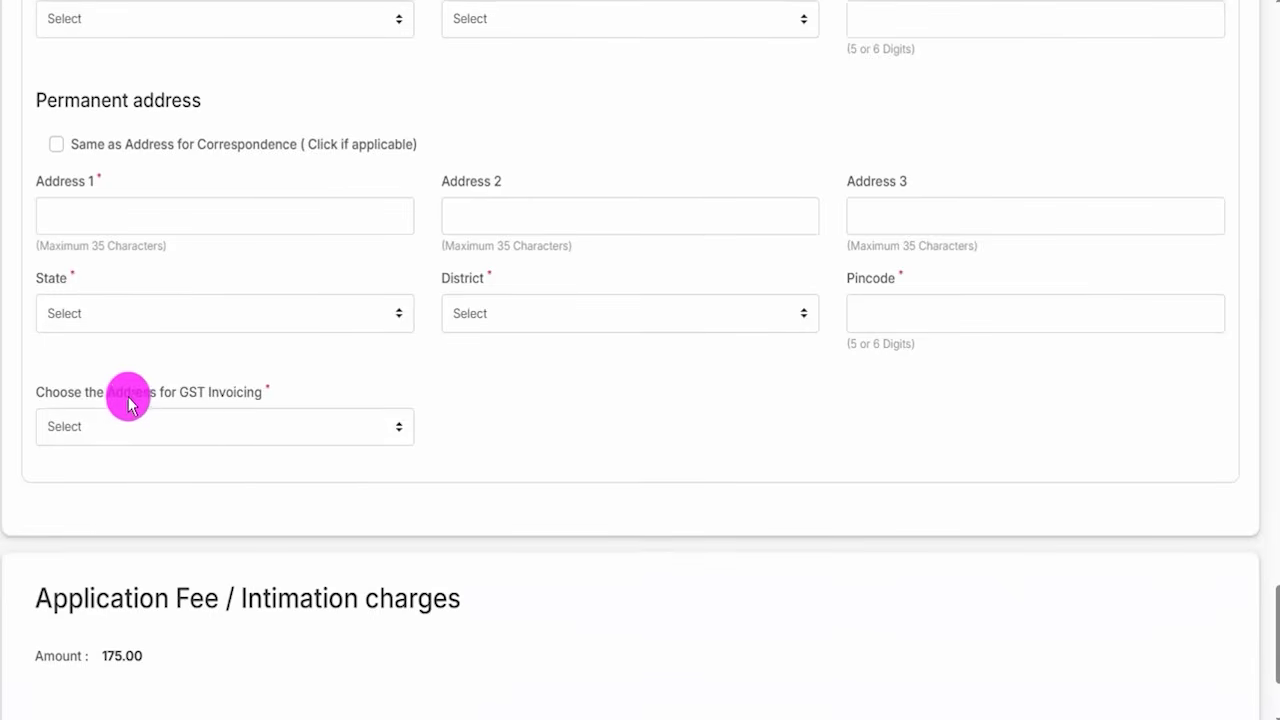
{"action": "scroll", "coordinate": [206, 400], "scroll_direction": "down", "scroll_amount": 2}
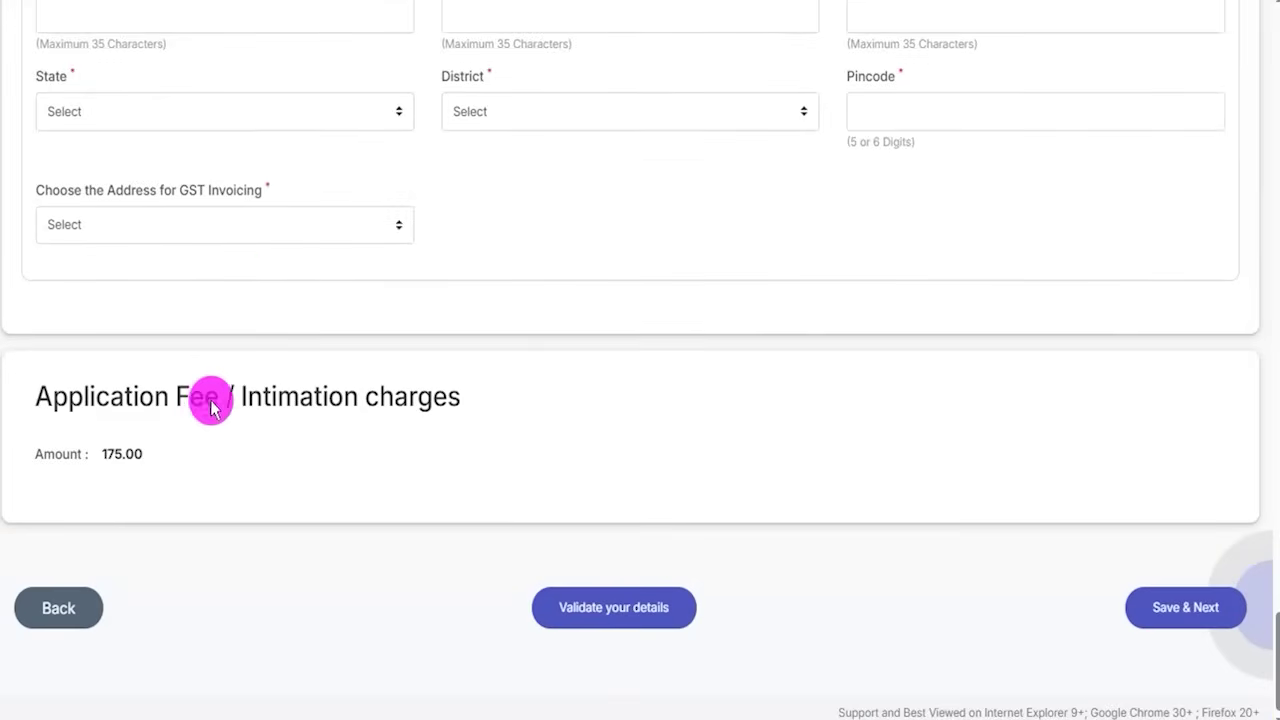
{"action": "left_click", "coordinate": [285, 238]}
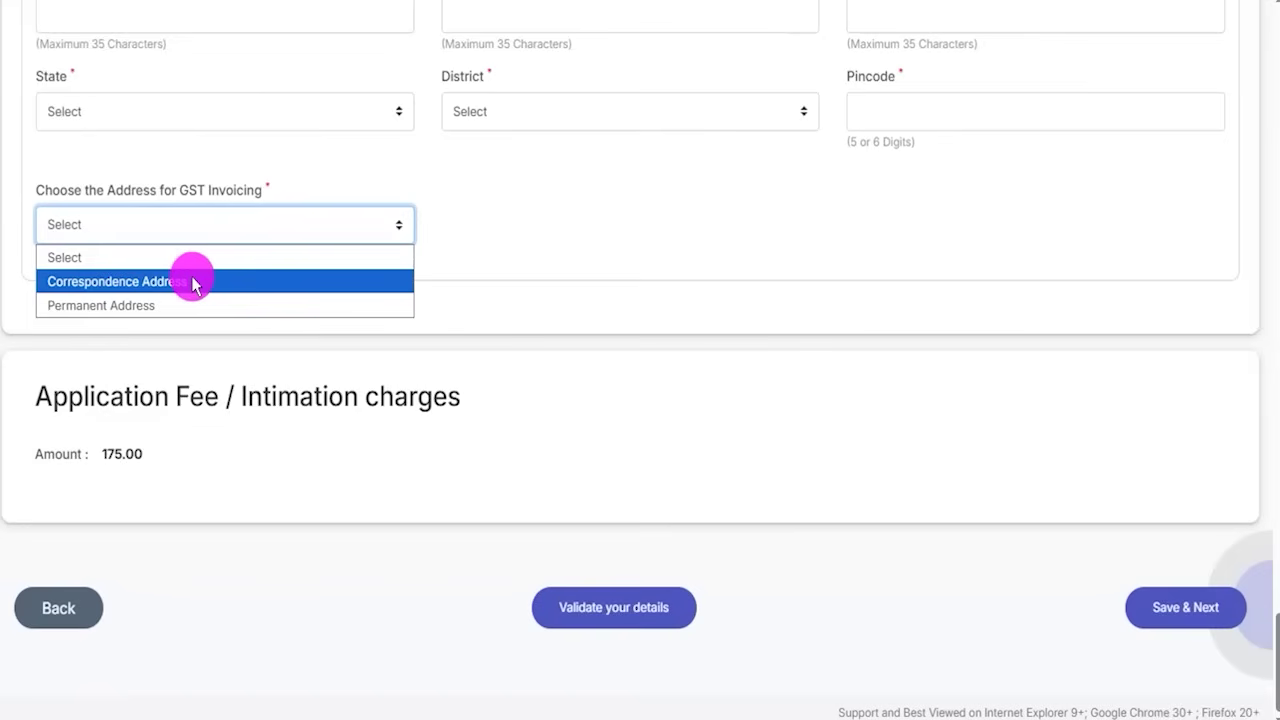
{"action": "left_click", "coordinate": [166, 303]}
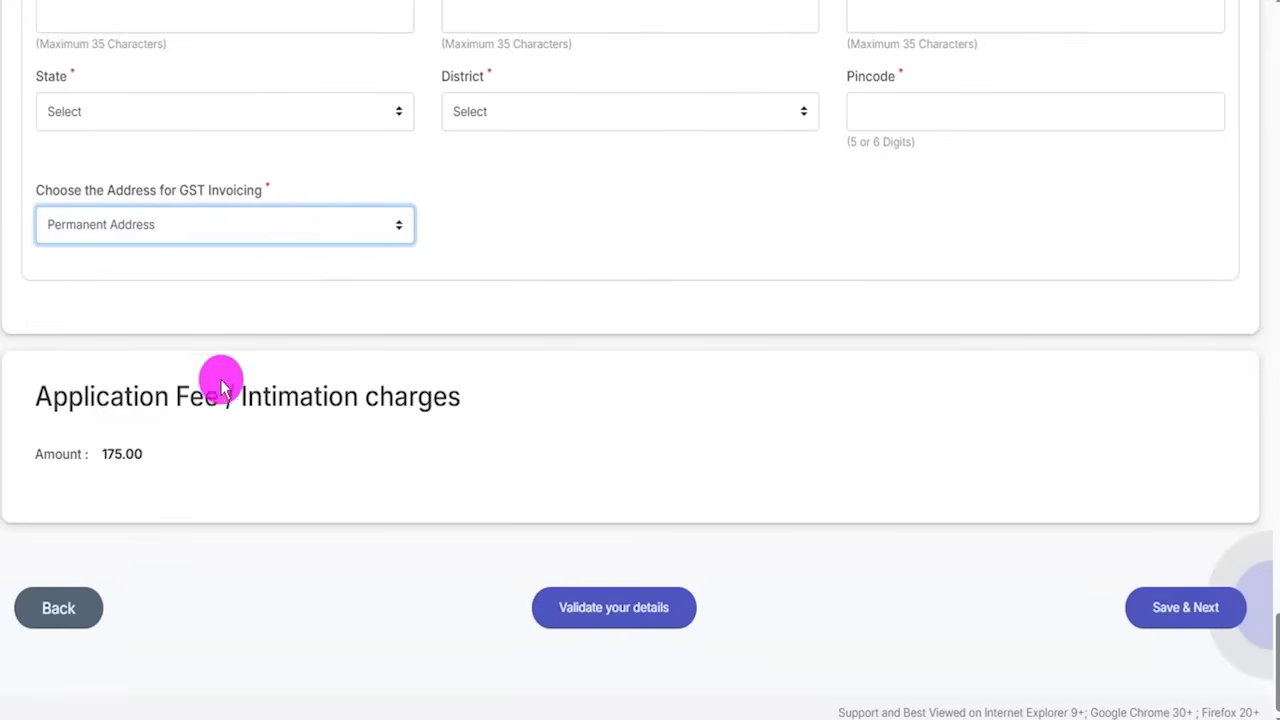
- Mark the application fee amount and the validate and save options in red, and continue to the Qualification / Experience / Languages section
{"action": "left_click", "coordinate": [83, 397]}
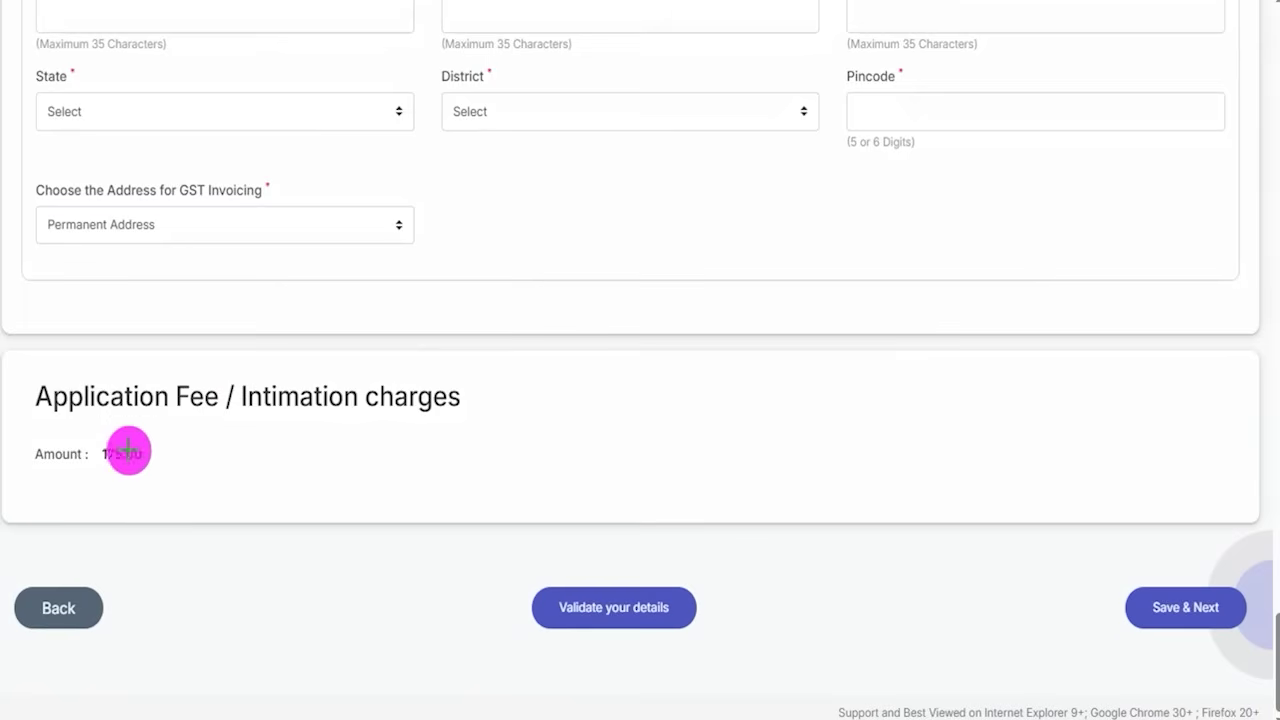
{"action": "left_click_drag", "start_coordinate": [156, 460], "coordinate": [230, 440]}
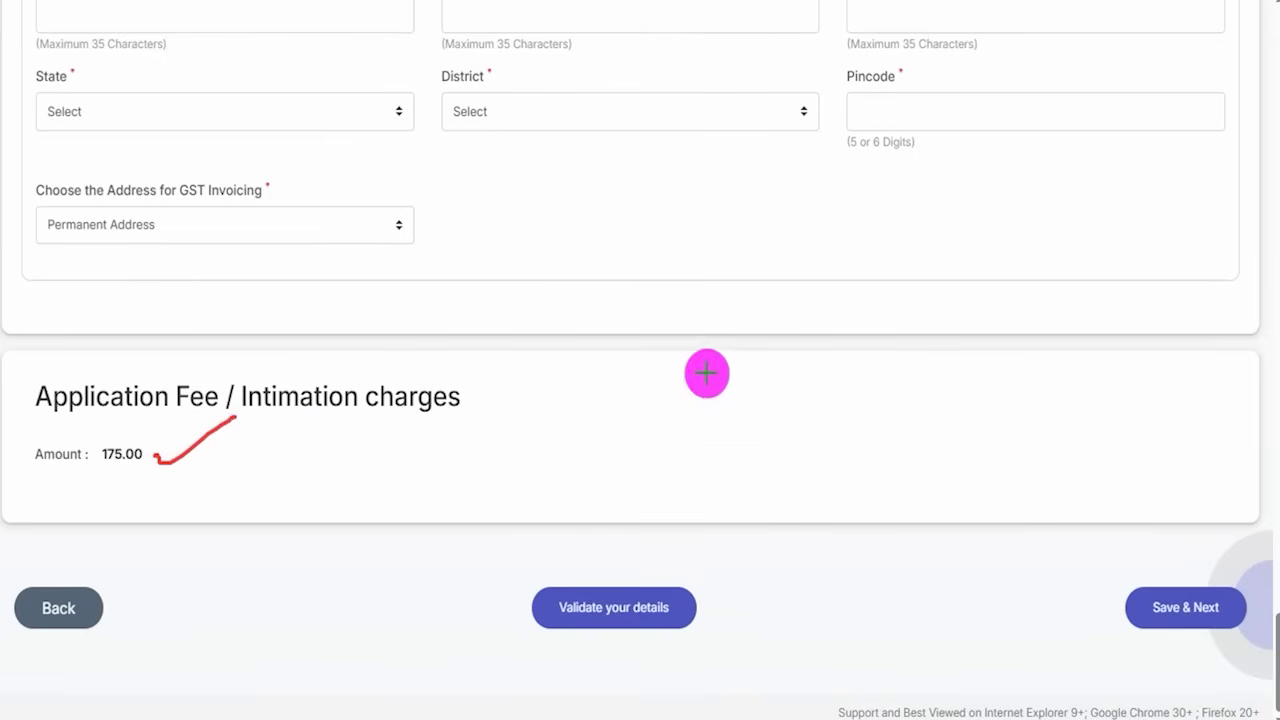
{"action": "left_click_drag", "start_coordinate": [236, 602], "coordinate": [503, 606]}
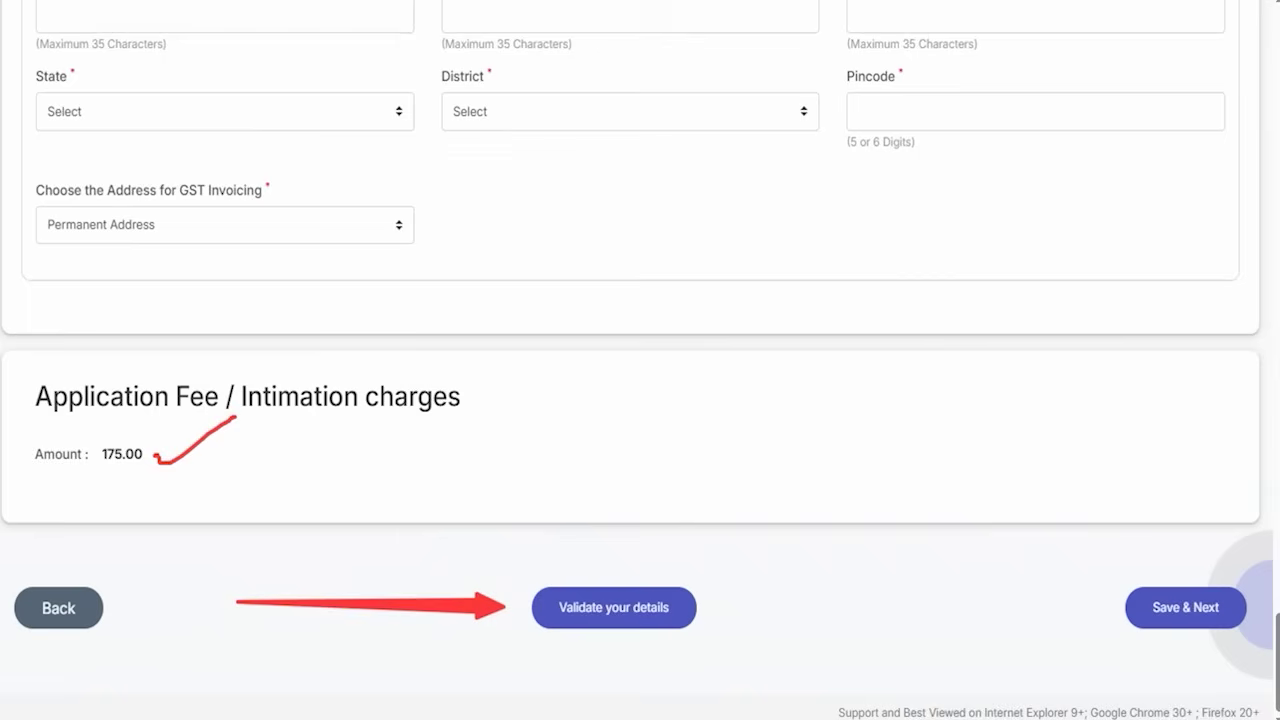
{"action": "mouse_move", "coordinate": [926, 407]}
{"action": "left_mouse_down"}
{"action": "mouse_move", "coordinate": [1109, 534]}
{"action": "mouse_move", "coordinate": [1122, 580]}
{"action": "left_mouse_up"}
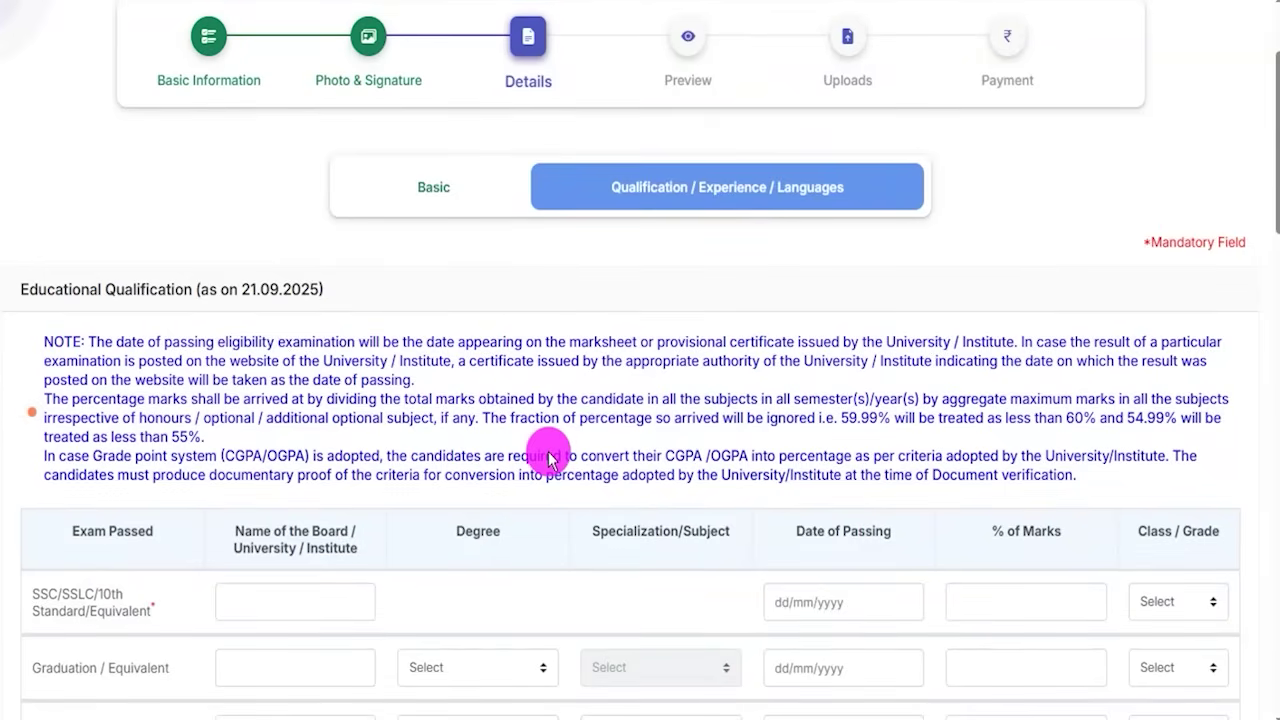
- Switch to the CRP-RRBs-XIV notification PDF and read the Office Assistants (Multipurpose) qualifications, highlighting the degree, local language and computer knowledge requirements
{"action": "scroll", "coordinate": [549, 460], "scroll_direction": "down", "scroll_amount": 3}
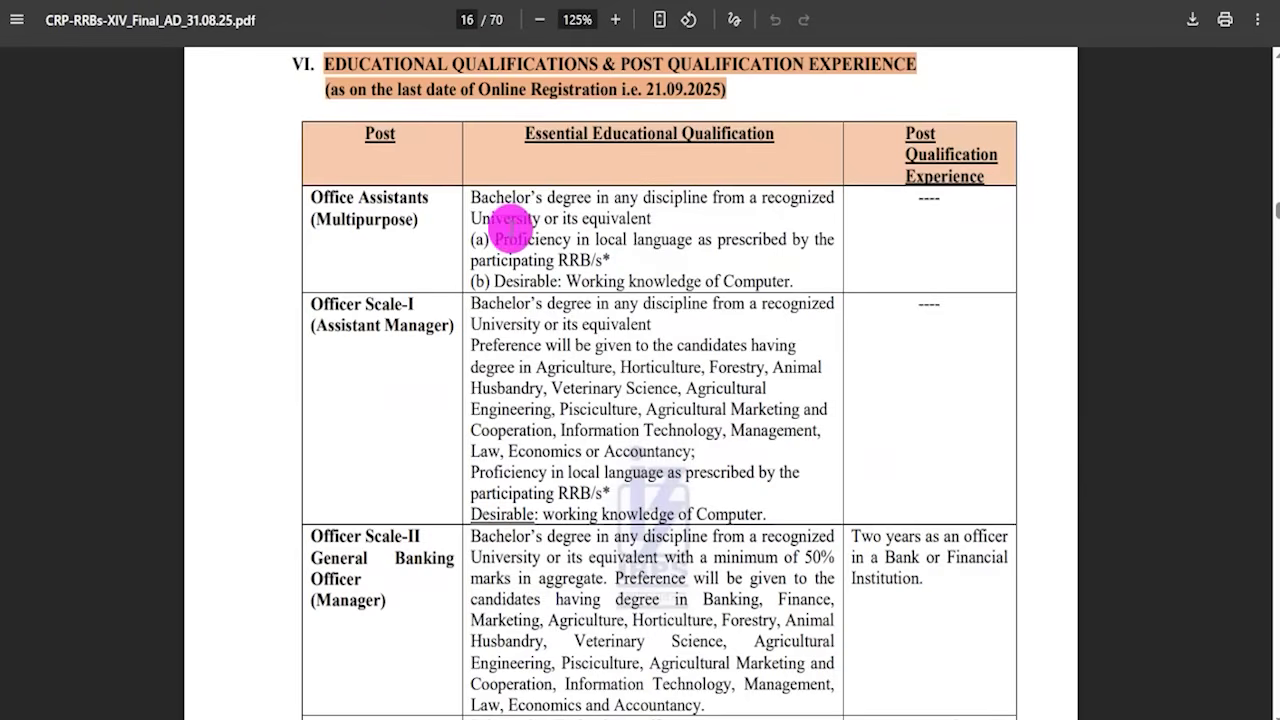
{"action": "left_click_drag", "start_coordinate": [313, 200], "coordinate": [369, 205]}
{"action": "left_click", "coordinate": [357, 234]}
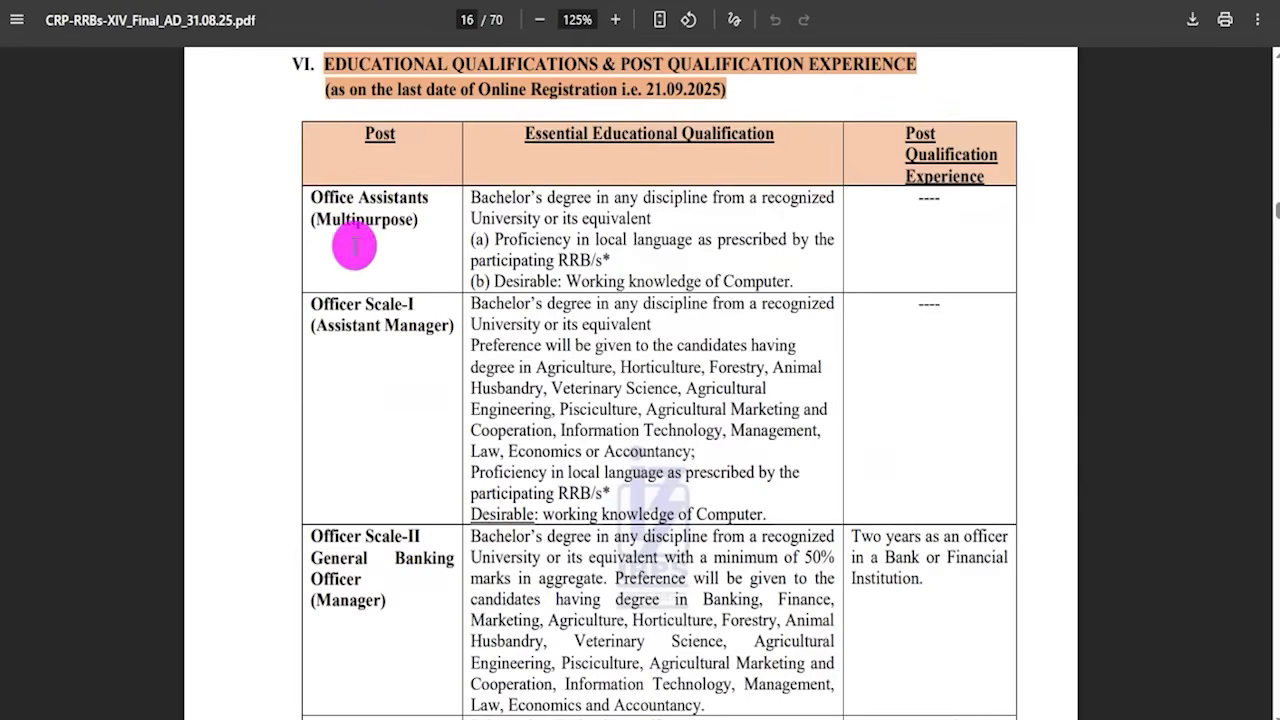
{"action": "left_click_drag", "start_coordinate": [326, 306], "coordinate": [358, 304]}
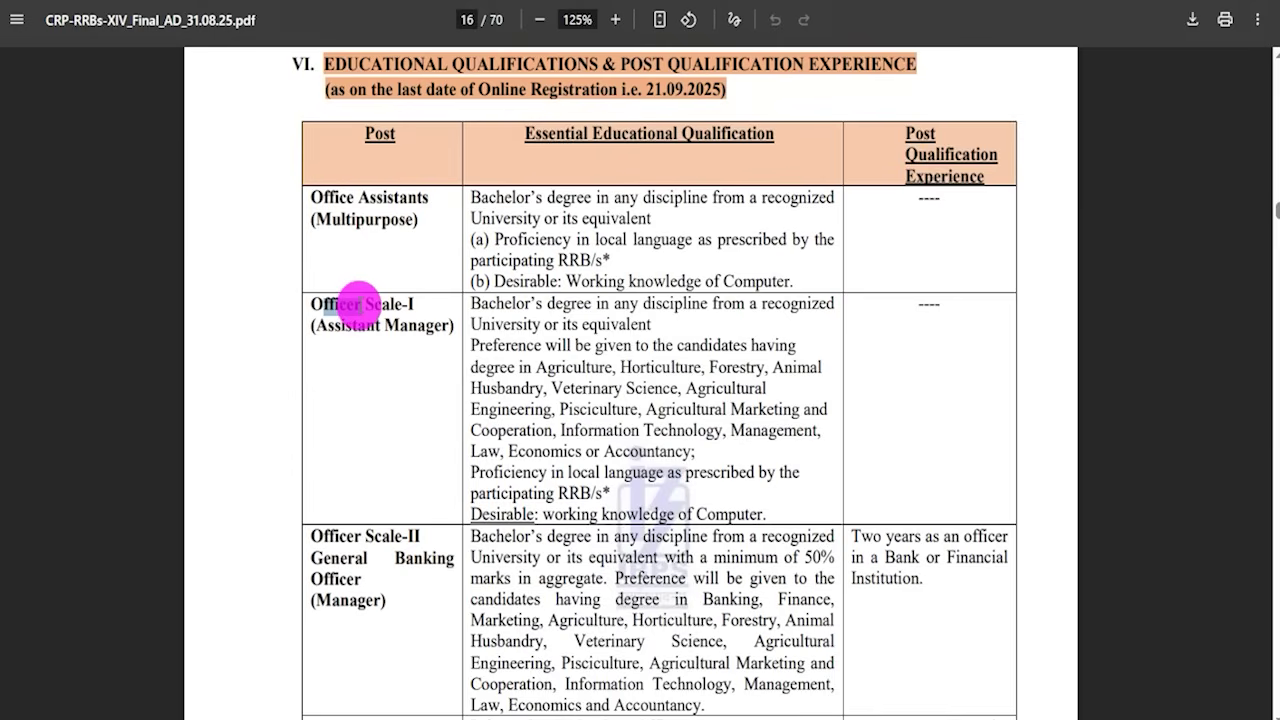
{"action": "left_click_drag", "start_coordinate": [312, 198], "coordinate": [430, 198]}
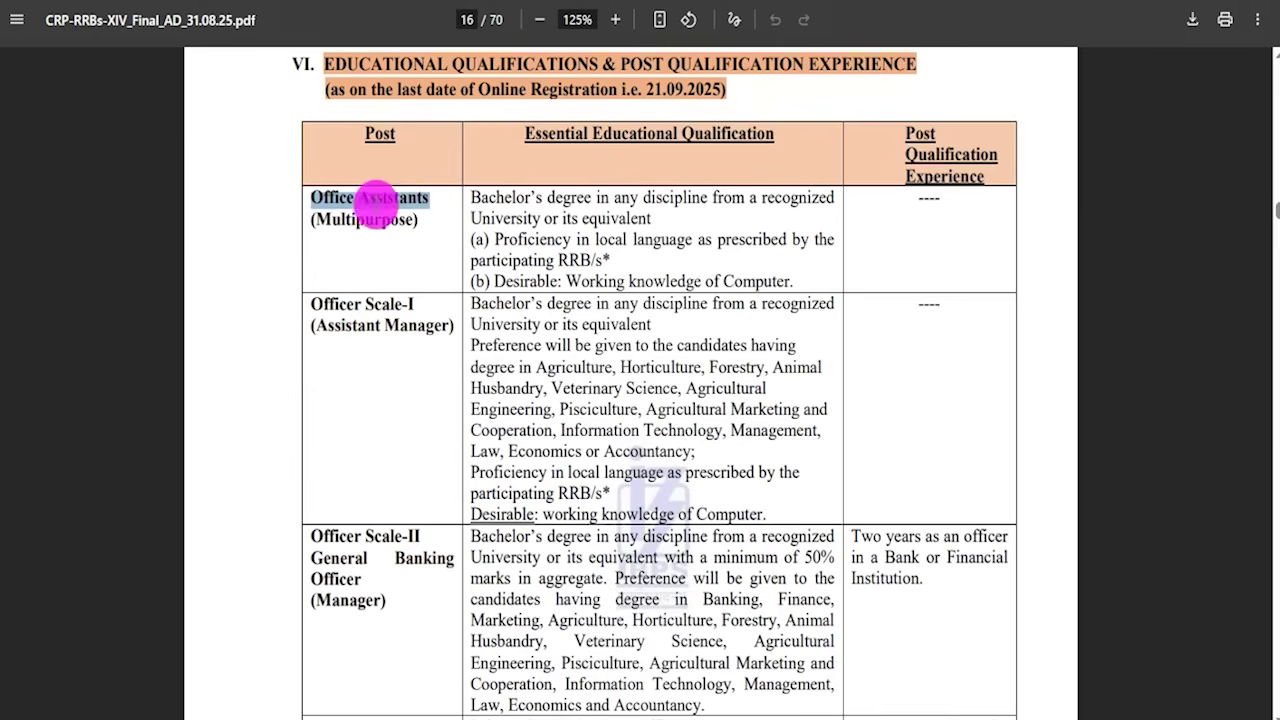
{"action": "left_click_drag", "start_coordinate": [316, 220], "coordinate": [402, 222]}
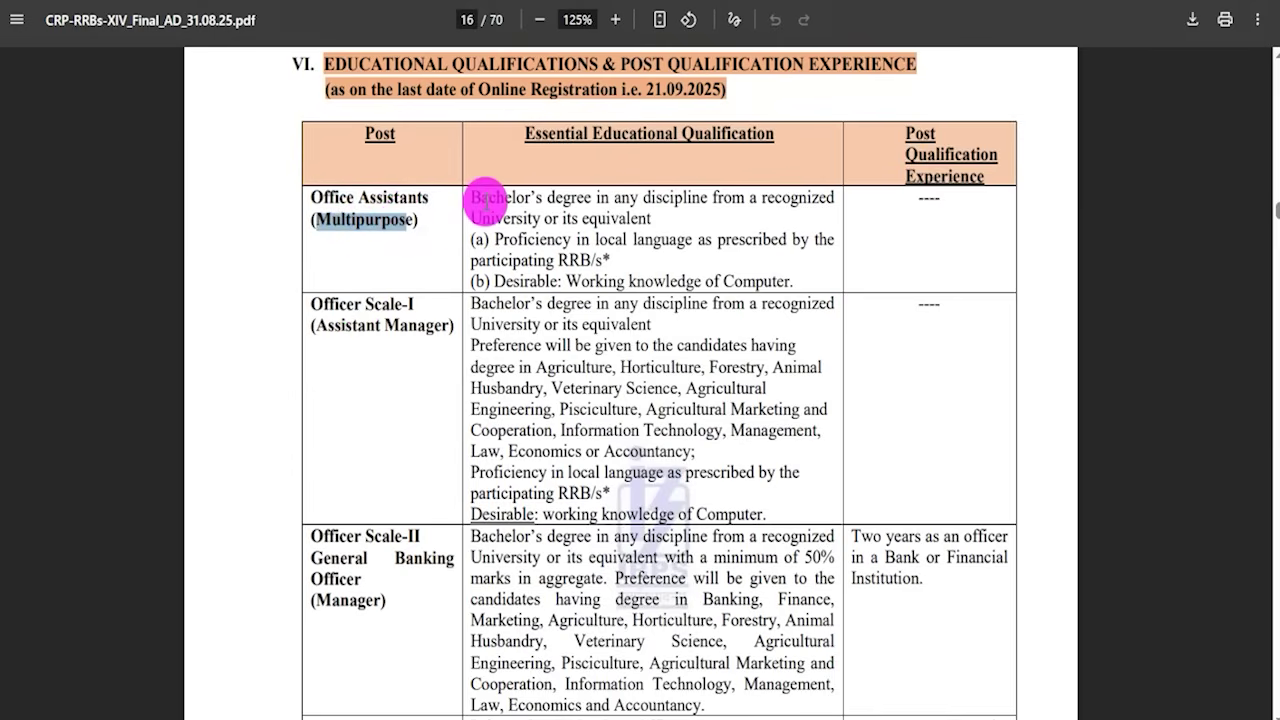
{"action": "left_click_drag", "start_coordinate": [484, 200], "coordinate": [682, 196]}
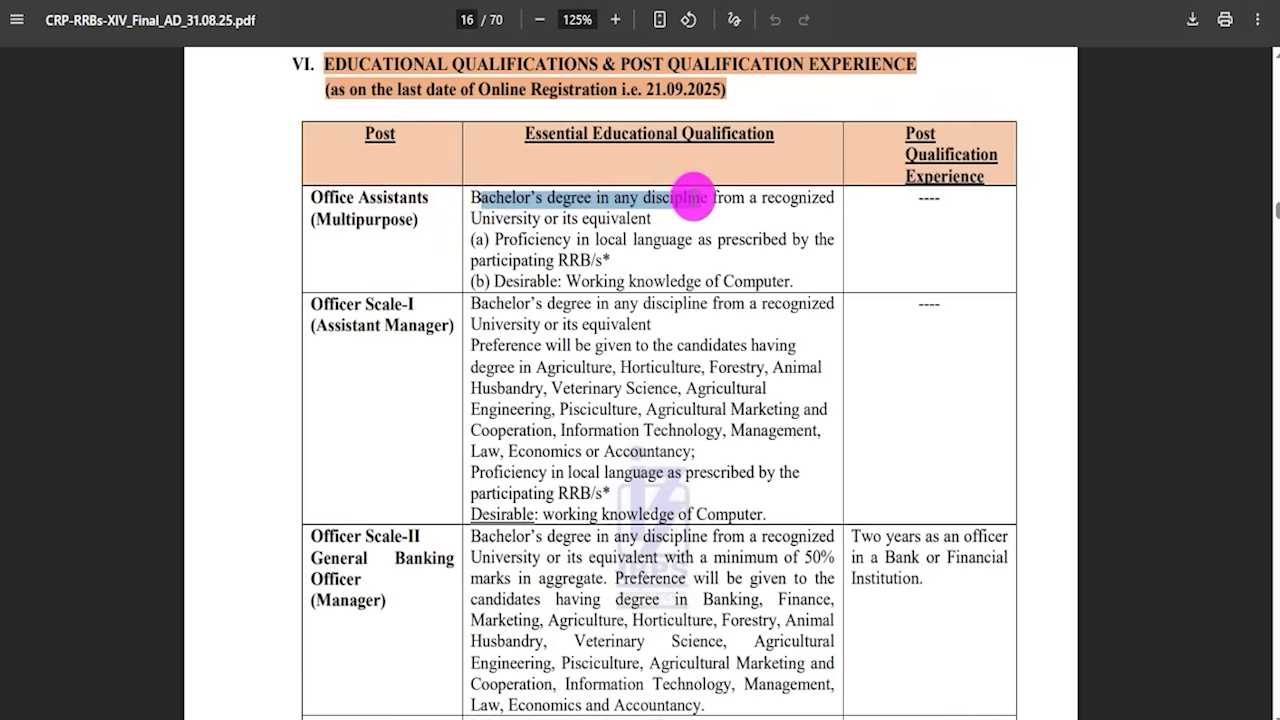
{"action": "left_click", "coordinate": [560, 220]}
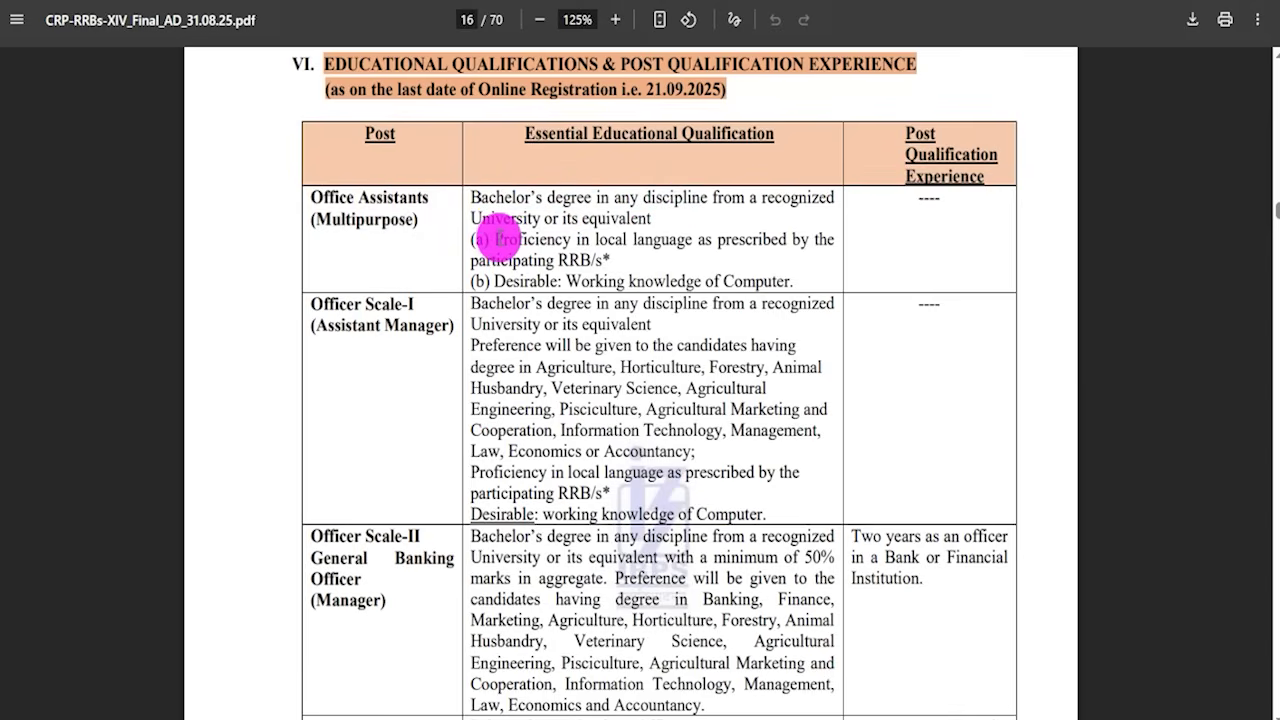
{"action": "left_click_drag", "start_coordinate": [500, 237], "coordinate": [680, 237]}
{"action": "left_click_drag", "start_coordinate": [588, 281], "coordinate": [708, 279]}
- Read the Officer Scale-I (Assistant Manager) qualifications in the notification, highlighting the bachelor's degree requirement and the preferred subjects
{"action": "left_click_drag", "start_coordinate": [311, 304], "coordinate": [414, 304]}
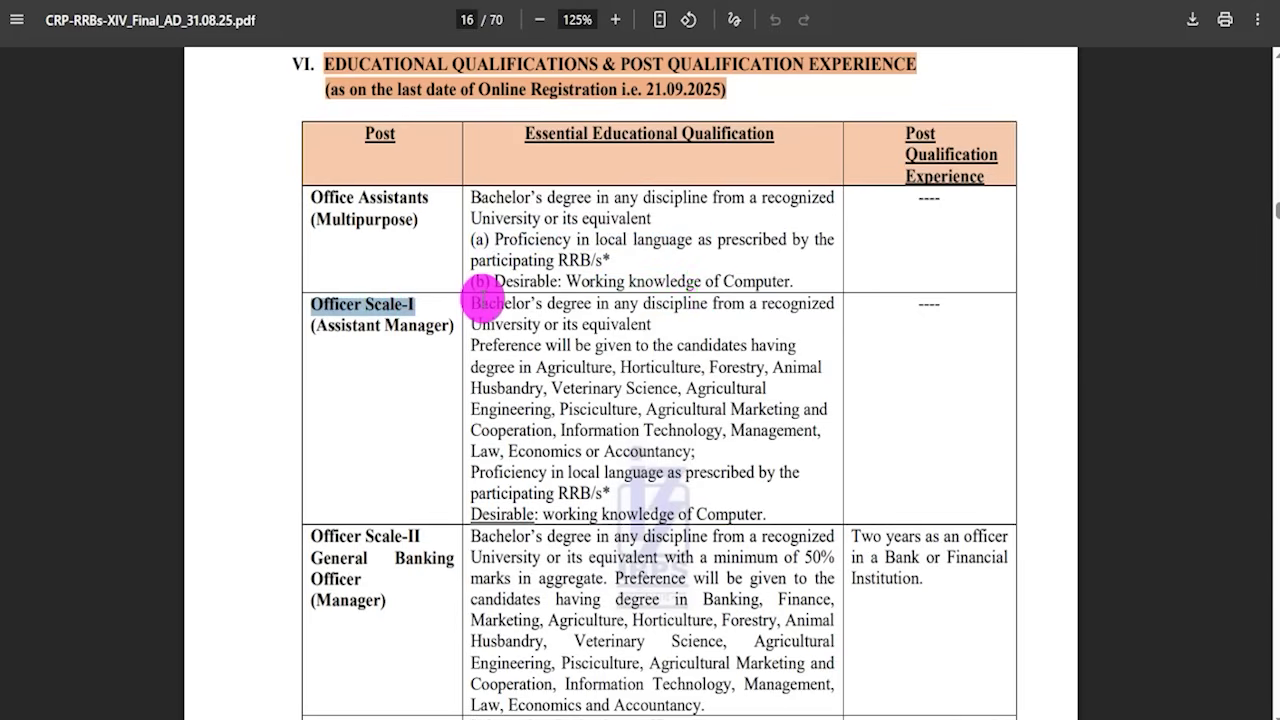
{"action": "left_click_drag", "start_coordinate": [488, 303], "coordinate": [712, 310]}
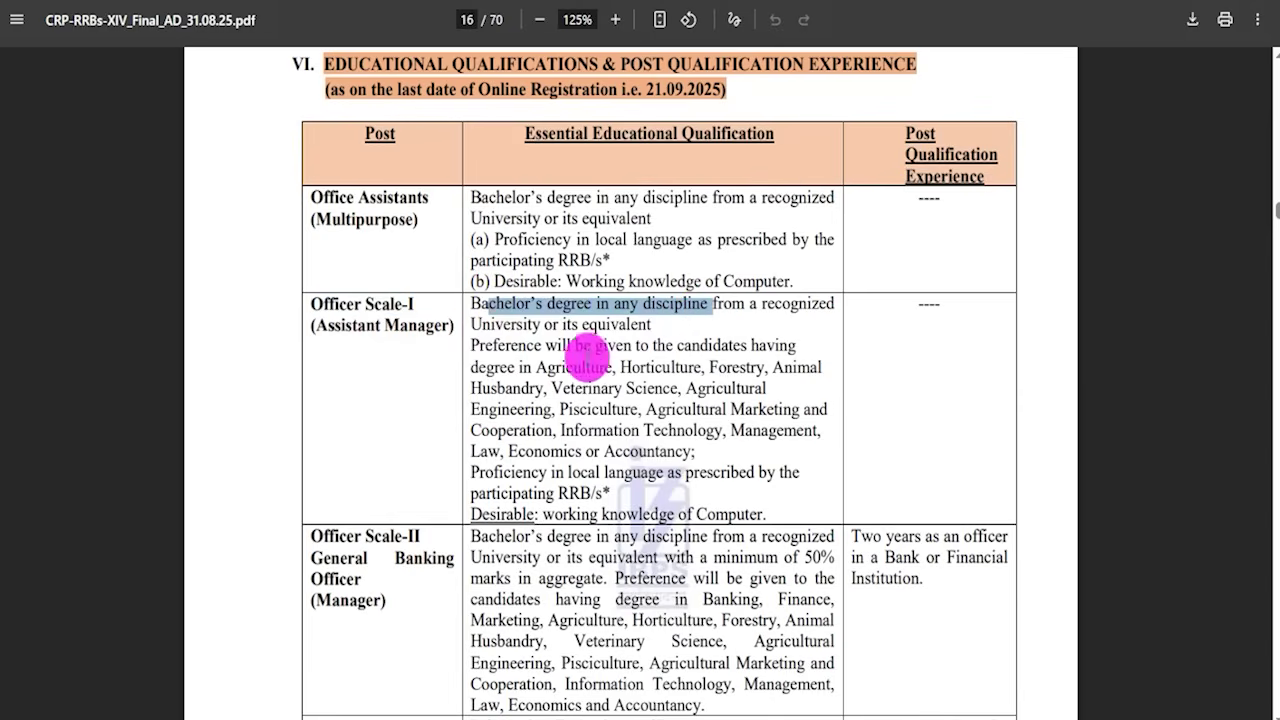
{"action": "left_click_drag", "start_coordinate": [538, 367], "coordinate": [636, 358]}
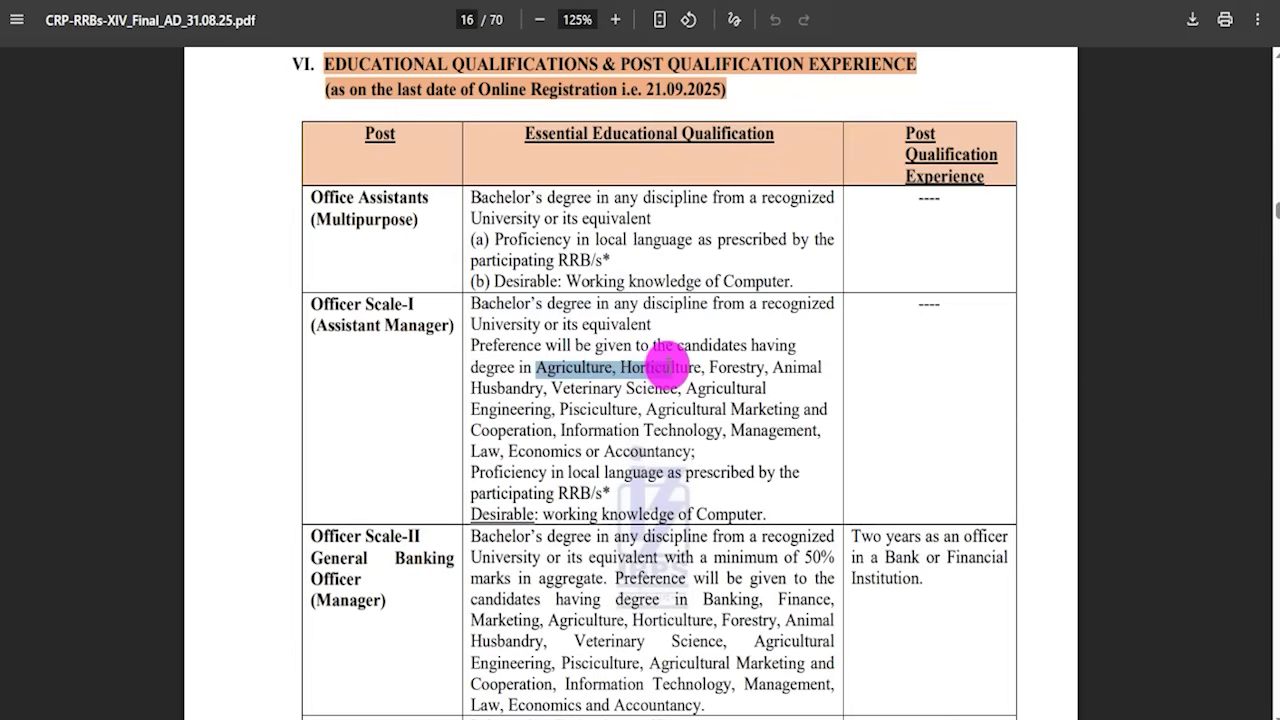
{"action": "left_click", "coordinate": [637, 363]}
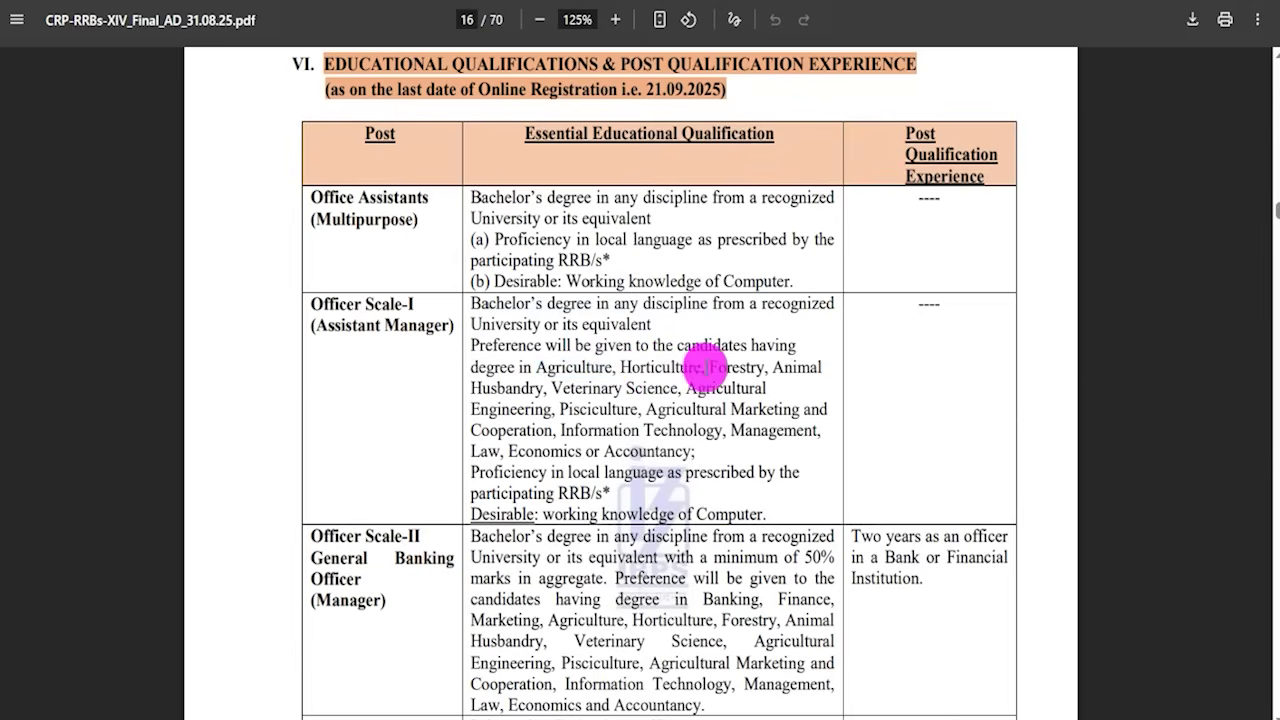
{"action": "left_click_drag", "start_coordinate": [551, 388], "coordinate": [676, 448]}
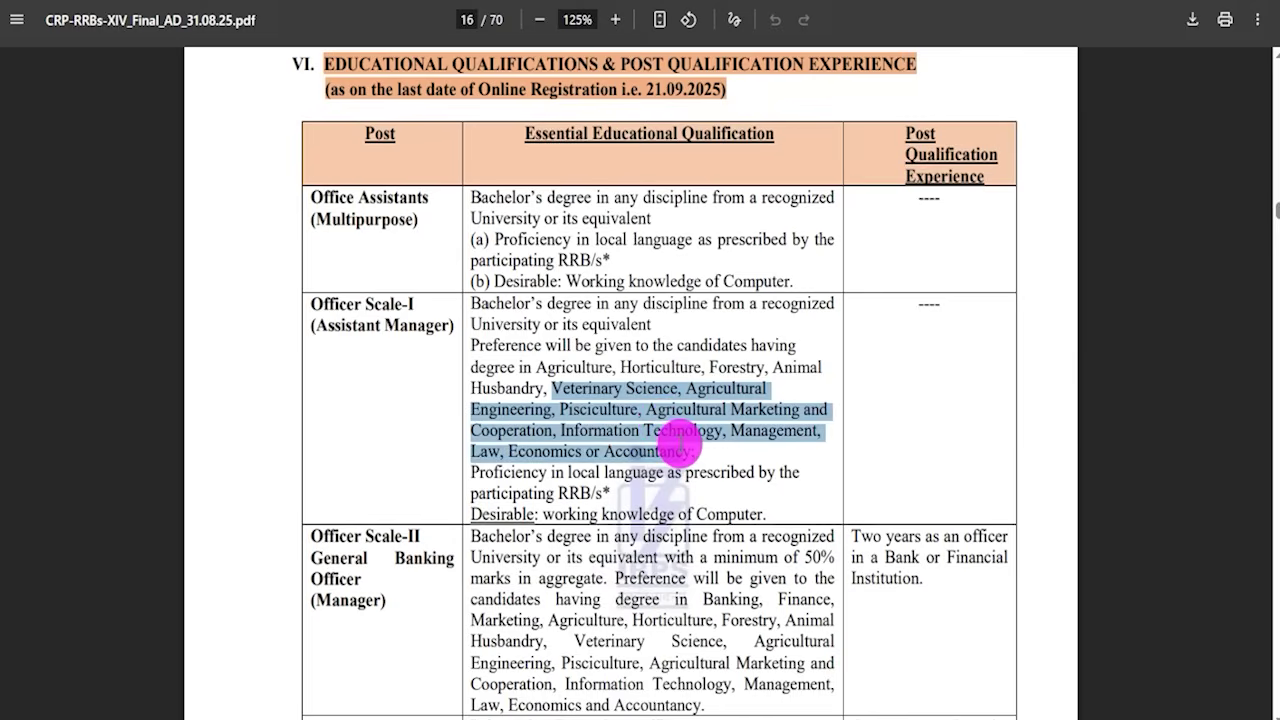
- Go through the Officer Scale-II and Officer Scale-III qualification and experience requirements in the notification table
{"action": "left_click_drag", "start_coordinate": [320, 538], "coordinate": [383, 540]}
{"action": "scroll", "coordinate": [380, 420], "scroll_direction": "down", "scroll_amount": 2}
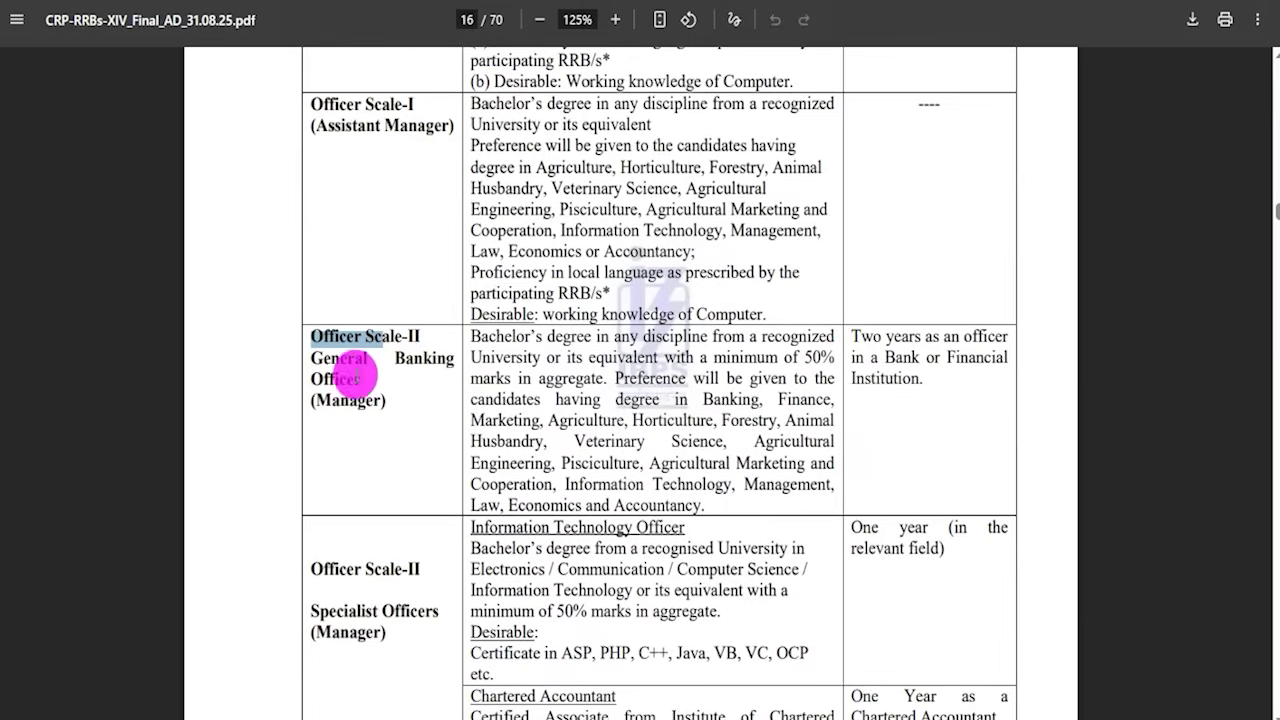
{"action": "scroll", "coordinate": [366, 438], "scroll_direction": "down", "scroll_amount": 8}
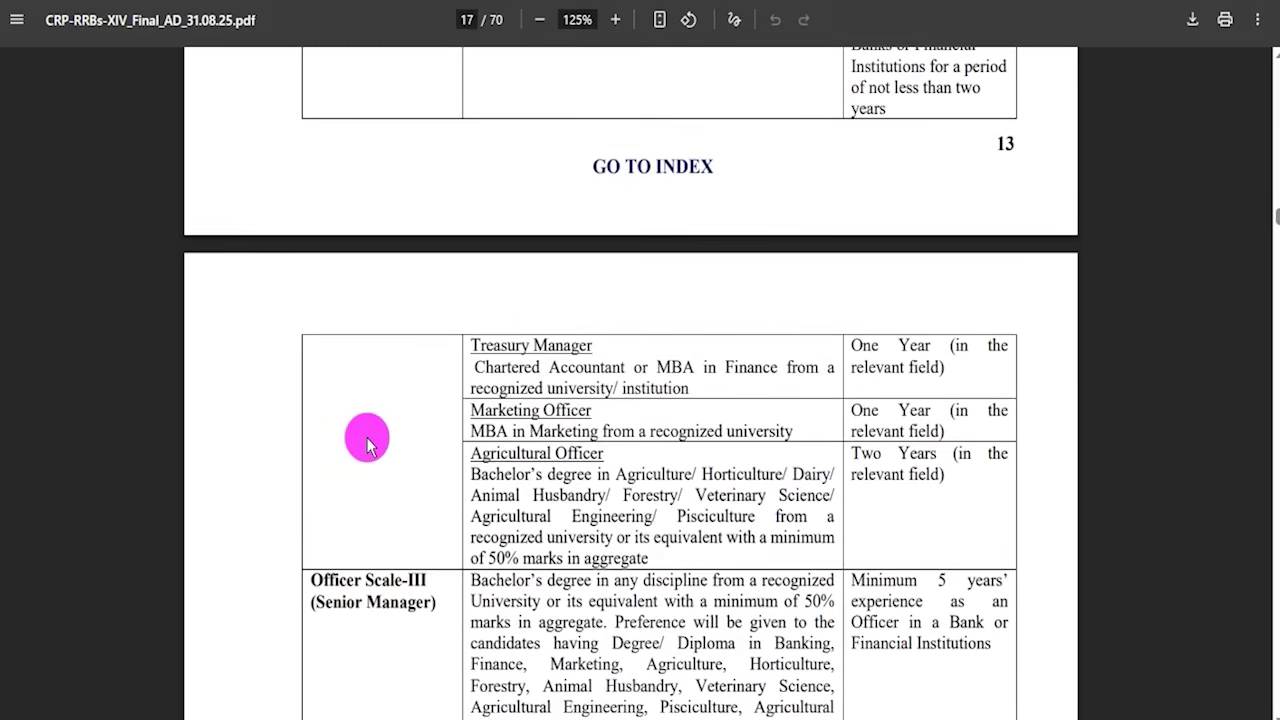
{"action": "scroll", "coordinate": [371, 557], "scroll_direction": "down", "scroll_amount": 2}
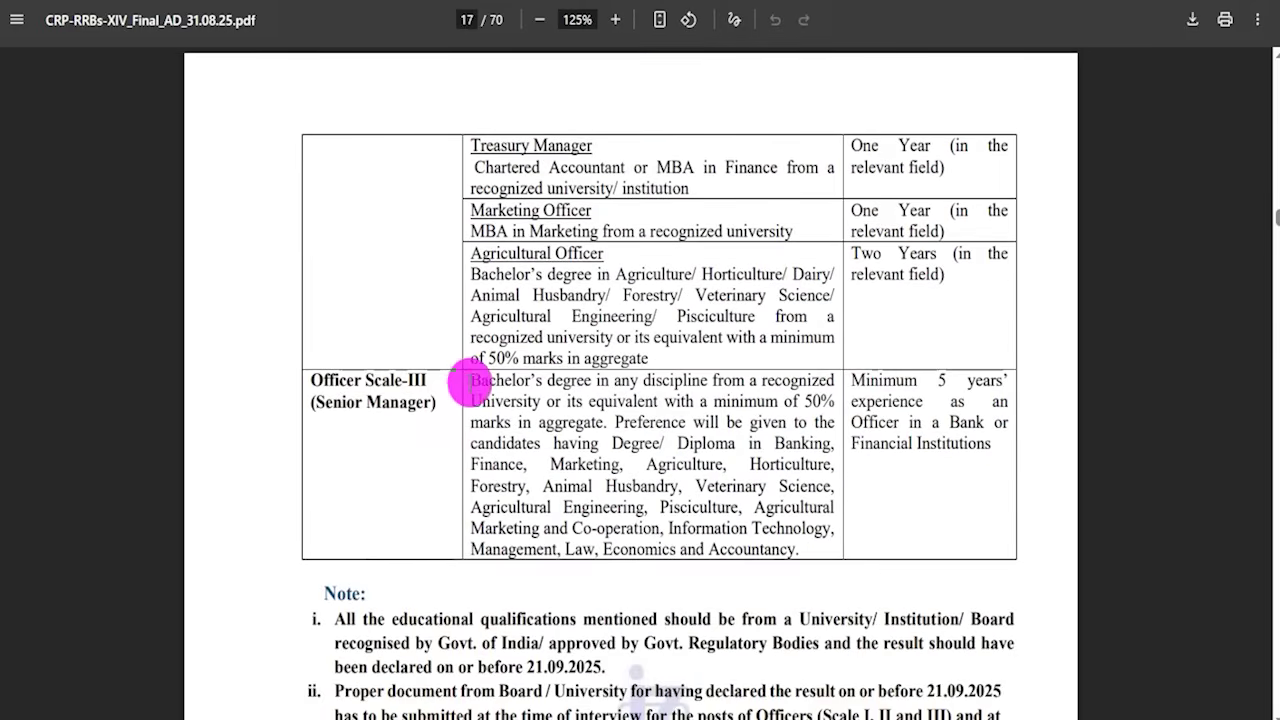
{"action": "left_click_drag", "start_coordinate": [468, 381], "coordinate": [565, 378]}
- Return to the Office Assistants (Multipurpose) row of the qualifications table and recheck its bachelor's degree requirement
{"action": "scroll", "coordinate": [534, 457], "scroll_direction": "up", "scroll_amount": 3}
{"action": "scroll", "coordinate": [538, 460], "scroll_direction": "up", "scroll_amount": 5}
{"action": "scroll", "coordinate": [537, 460], "scroll_direction": "up", "scroll_amount": 4}
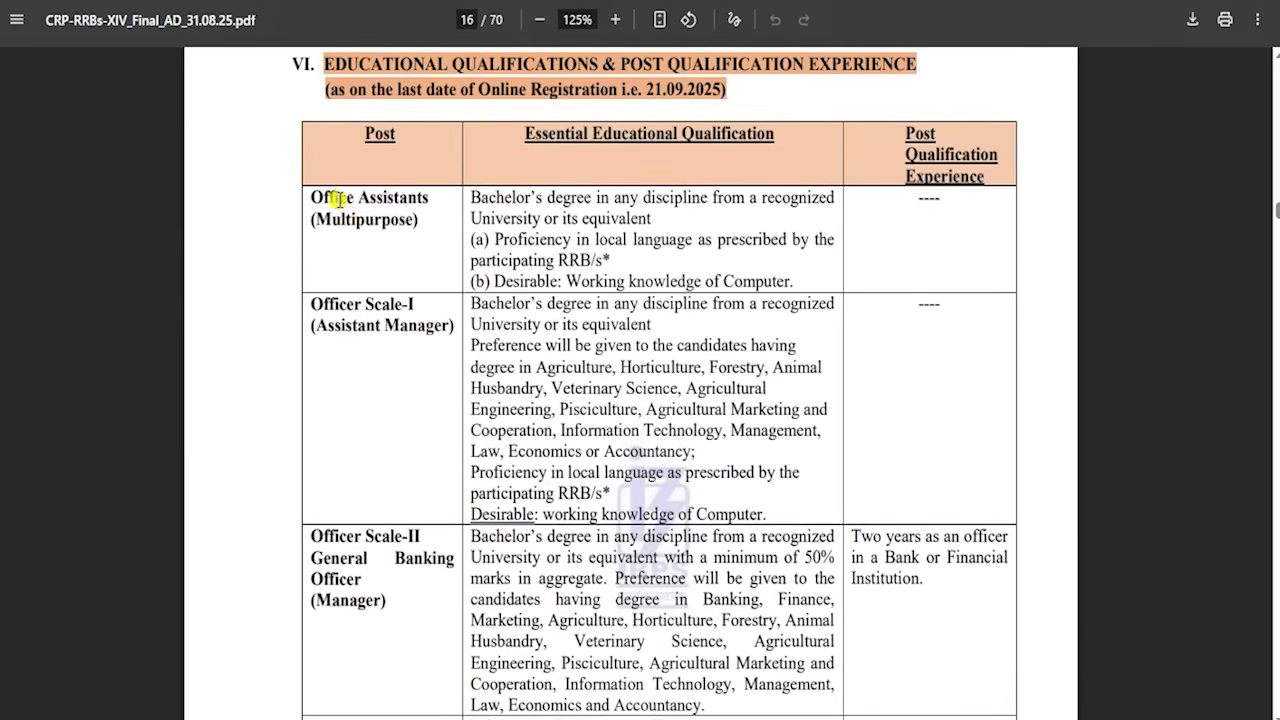
{"action": "left_click_drag", "start_coordinate": [498, 198], "coordinate": [513, 198]}
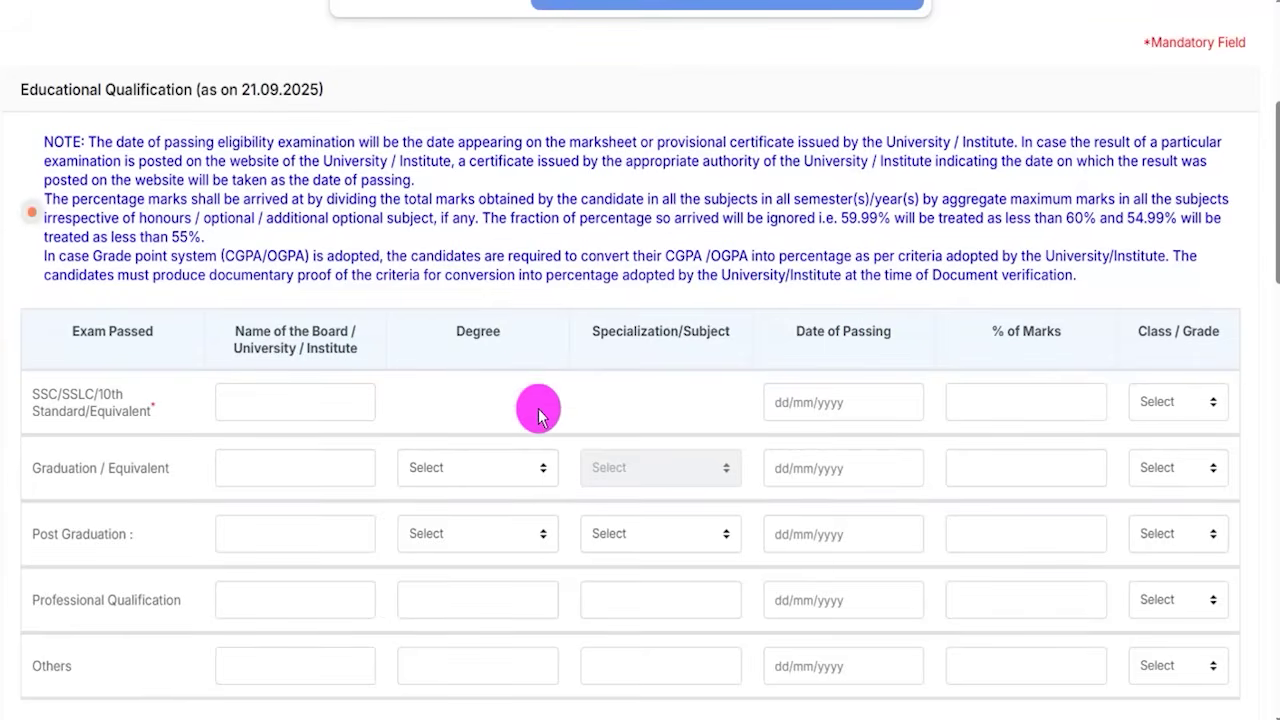
- In the registration form's Educational Qualification table, enter CBSE as the board for the SSC/SSLC/10th Standard row
{"action": "scroll", "coordinate": [538, 416], "scroll_direction": "down", "scroll_amount": 1}
{"action": "left_click", "coordinate": [270, 298]}
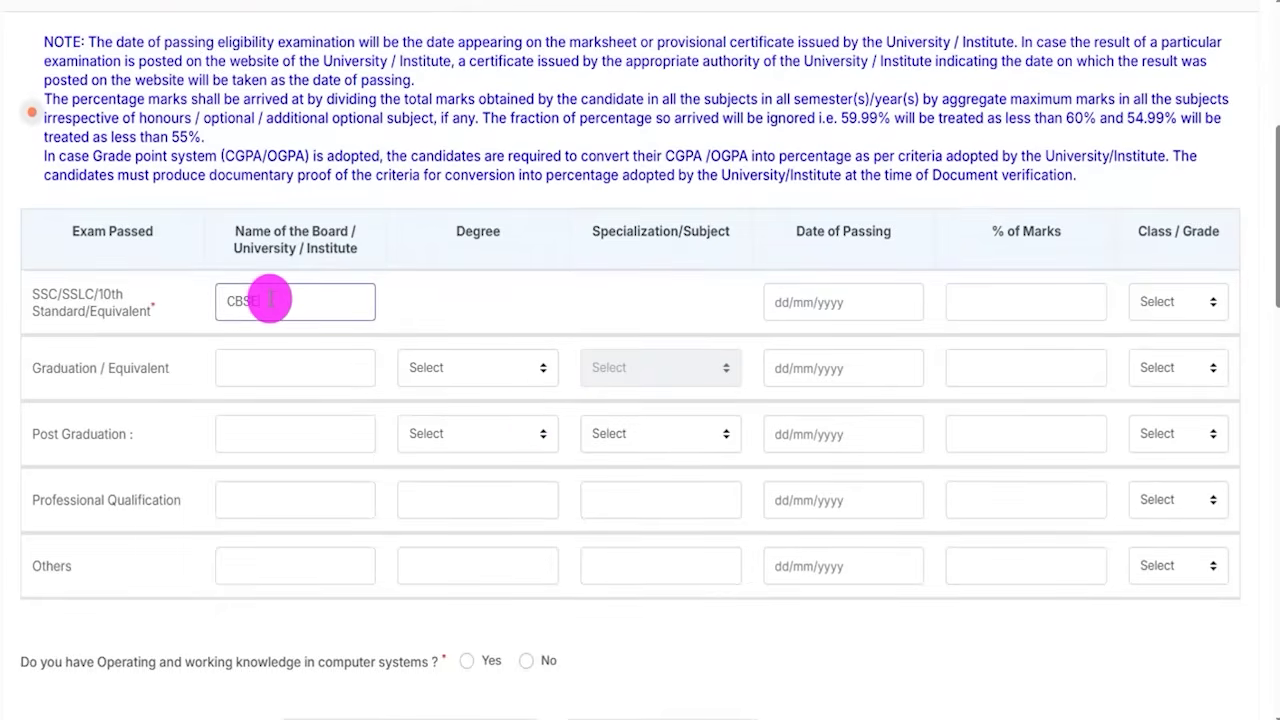
- Complete the SSC/SSLC/10th Standard row with 80.00 as the percentage of marks and First Class as the class
{"action": "left_click", "coordinate": [837, 308]}
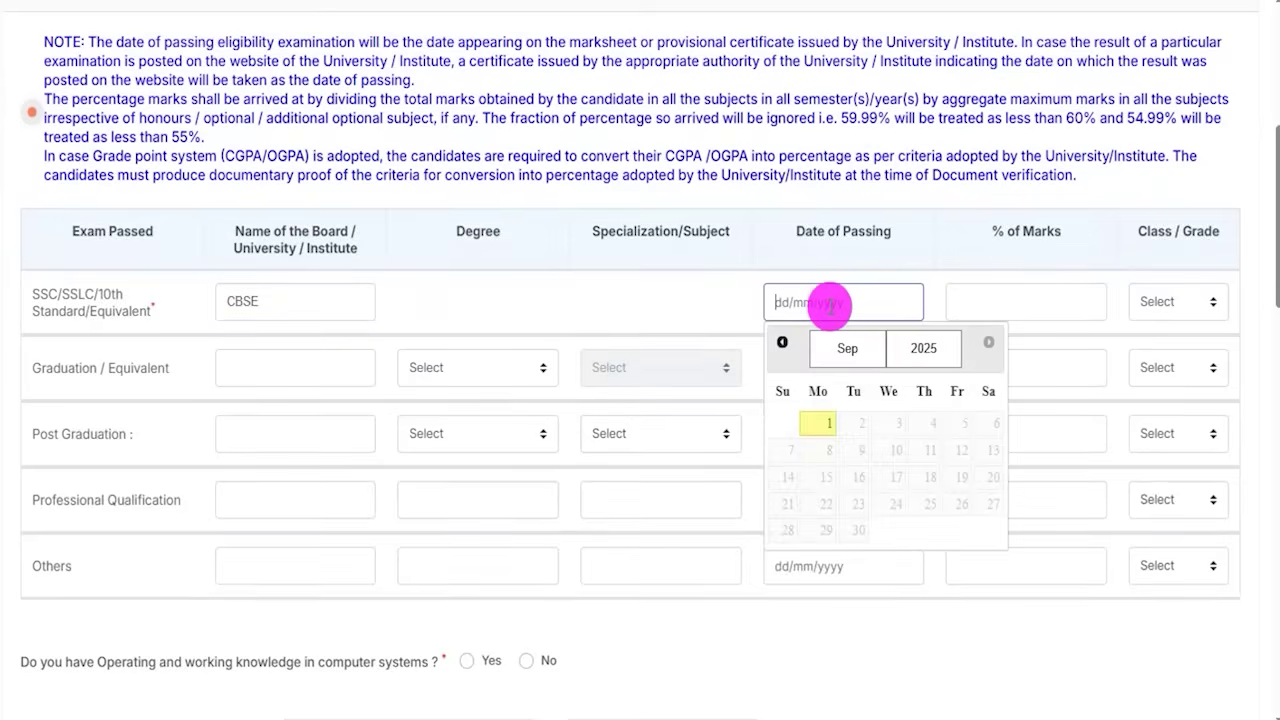
{"action": "left_click", "coordinate": [1032, 301]}
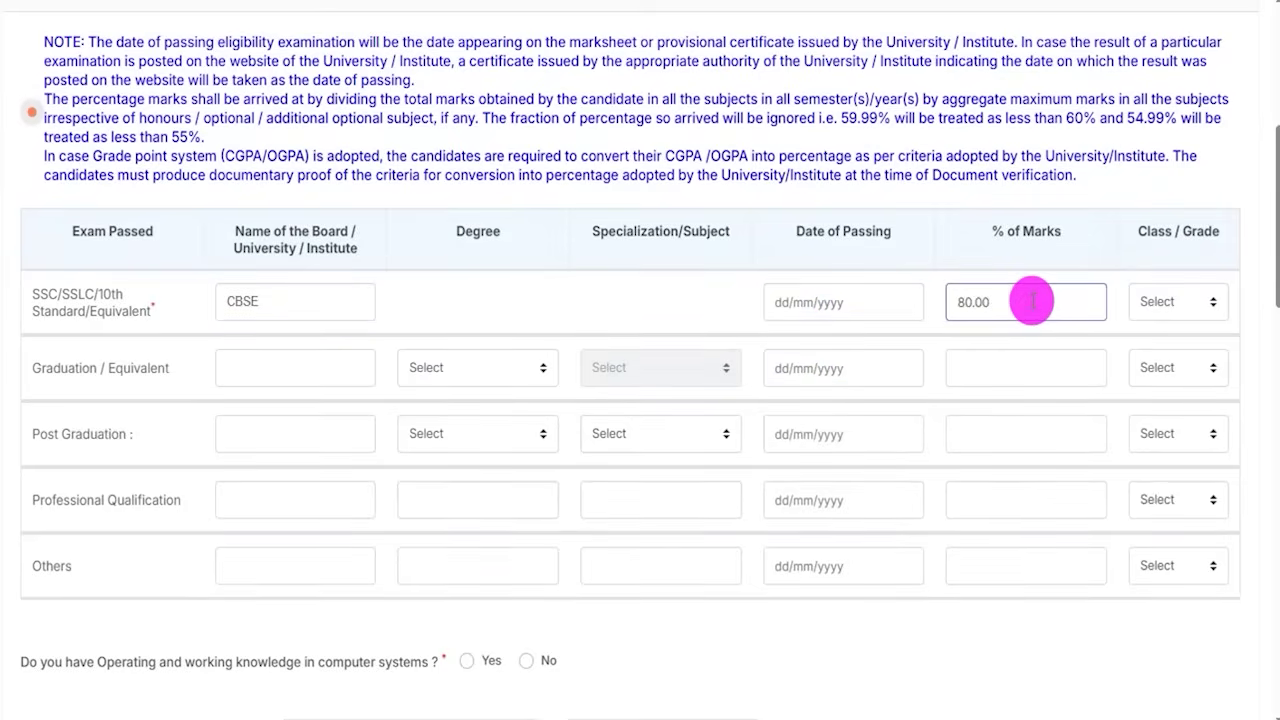
{"action": "left_click", "coordinate": [1165, 305]}
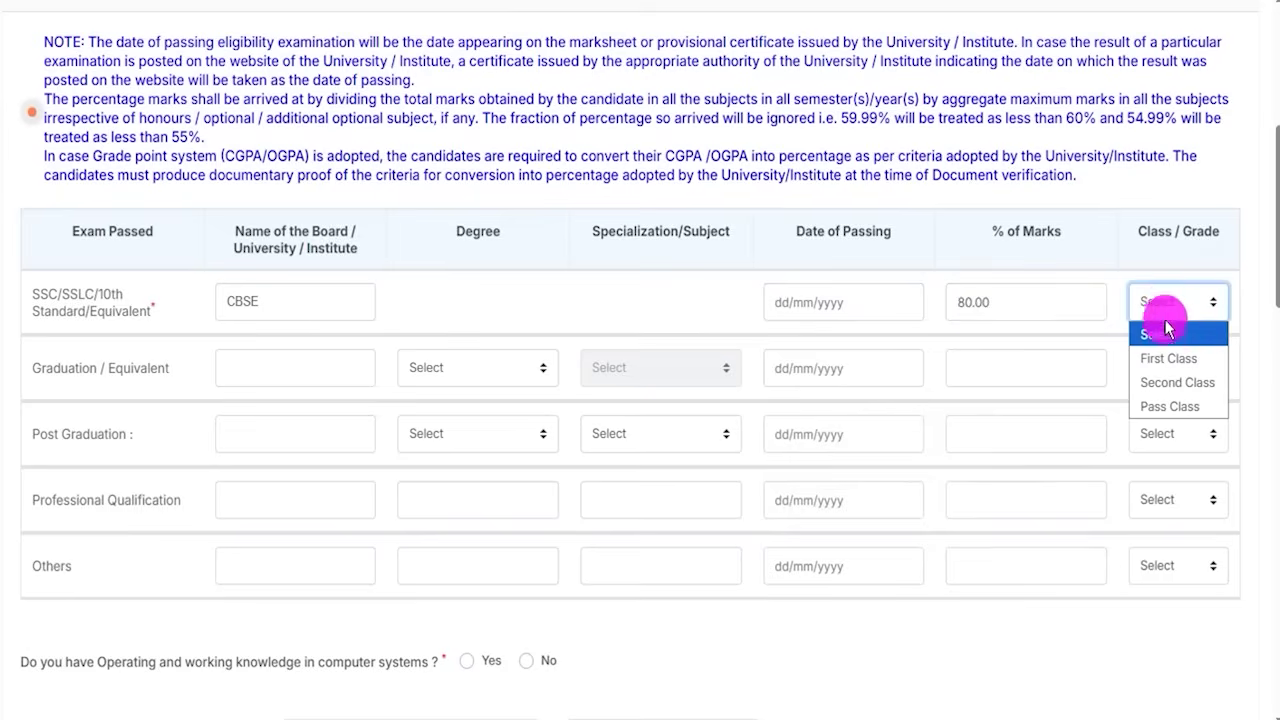
{"action": "left_click", "coordinate": [1170, 360]}
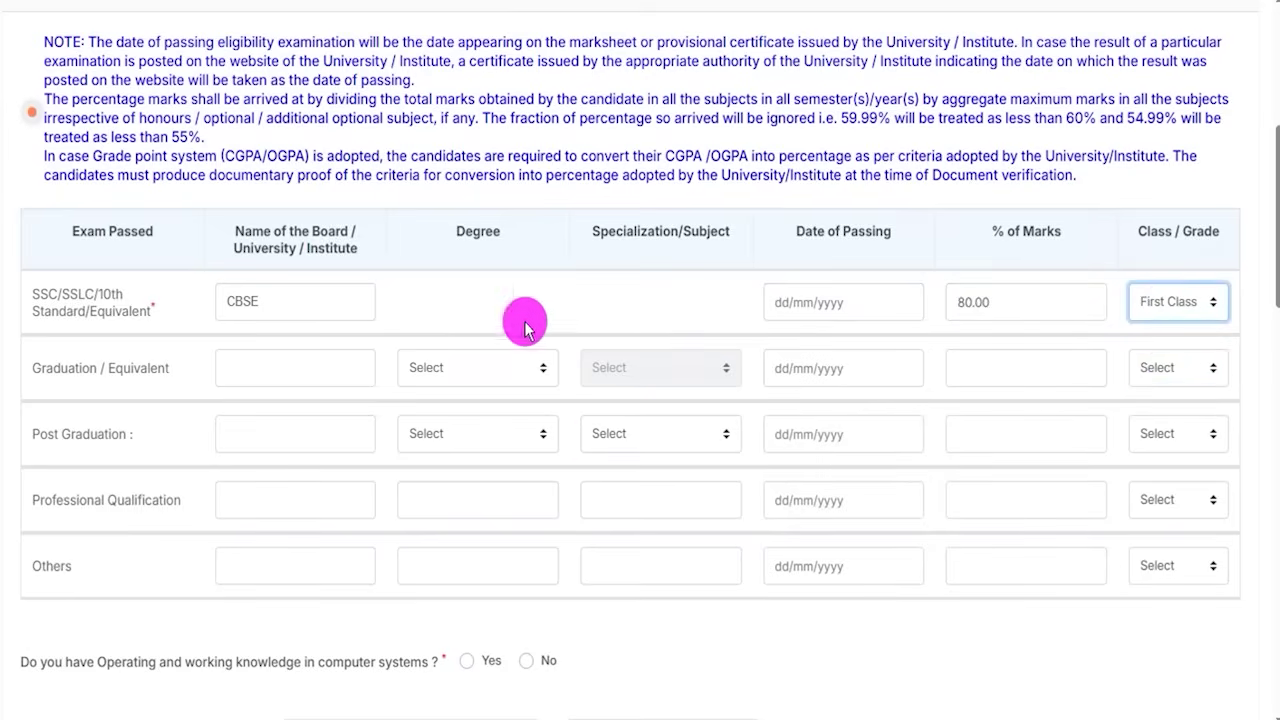
- In the Graduation row, enter CCS as the university, with Bachelor of Arts (B.A.) as the degree and Hindi as the subject
{"action": "left_click", "coordinate": [83, 368]}
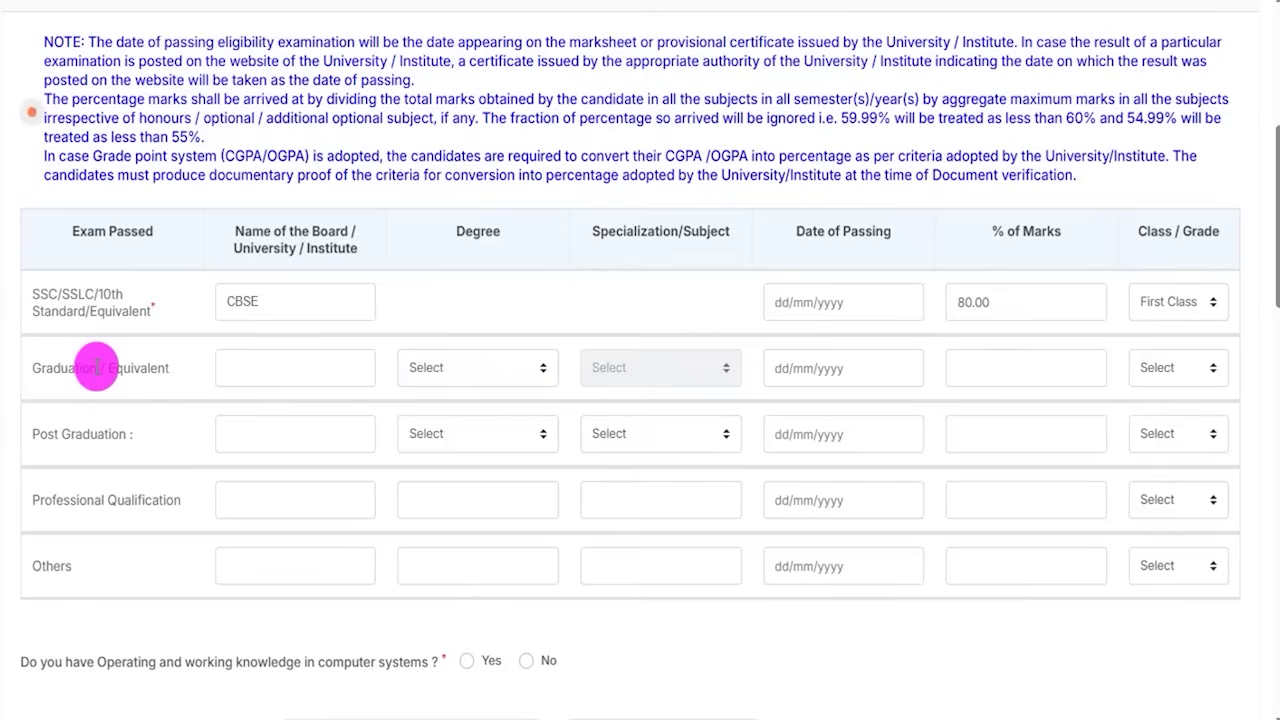
{"action": "left_click", "coordinate": [250, 368]}
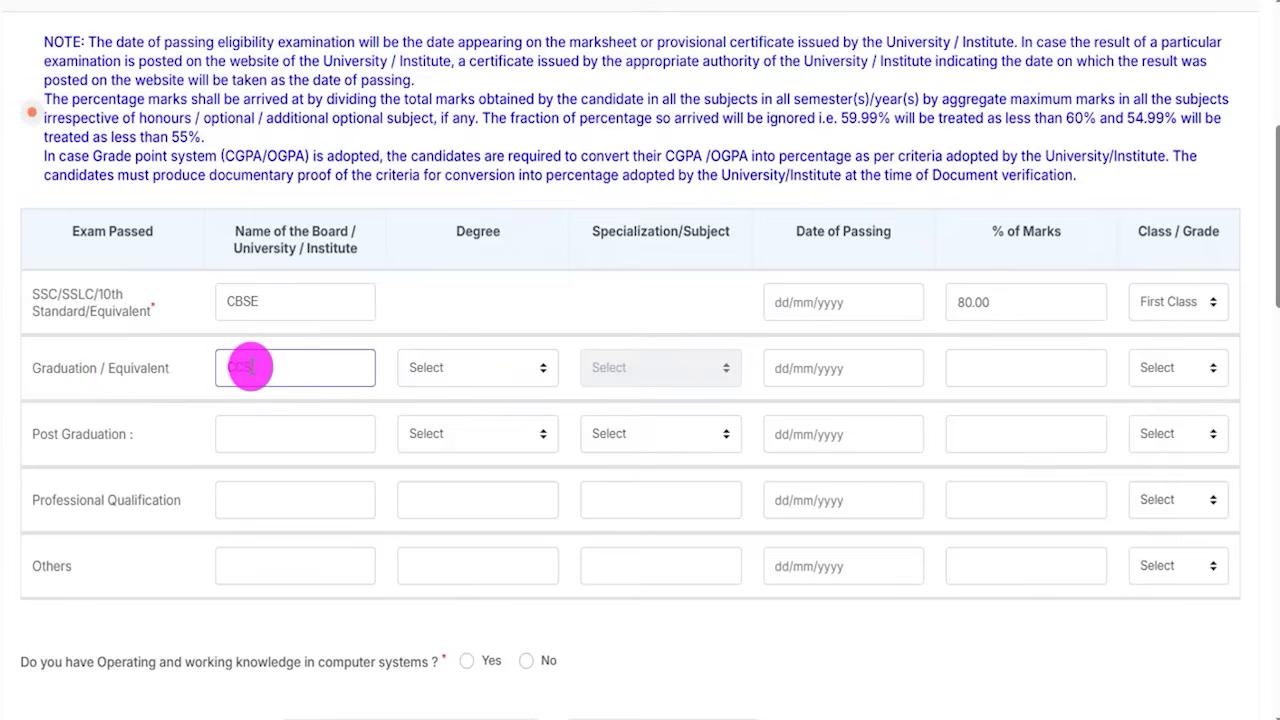
{"action": "left_click", "coordinate": [432, 368]}
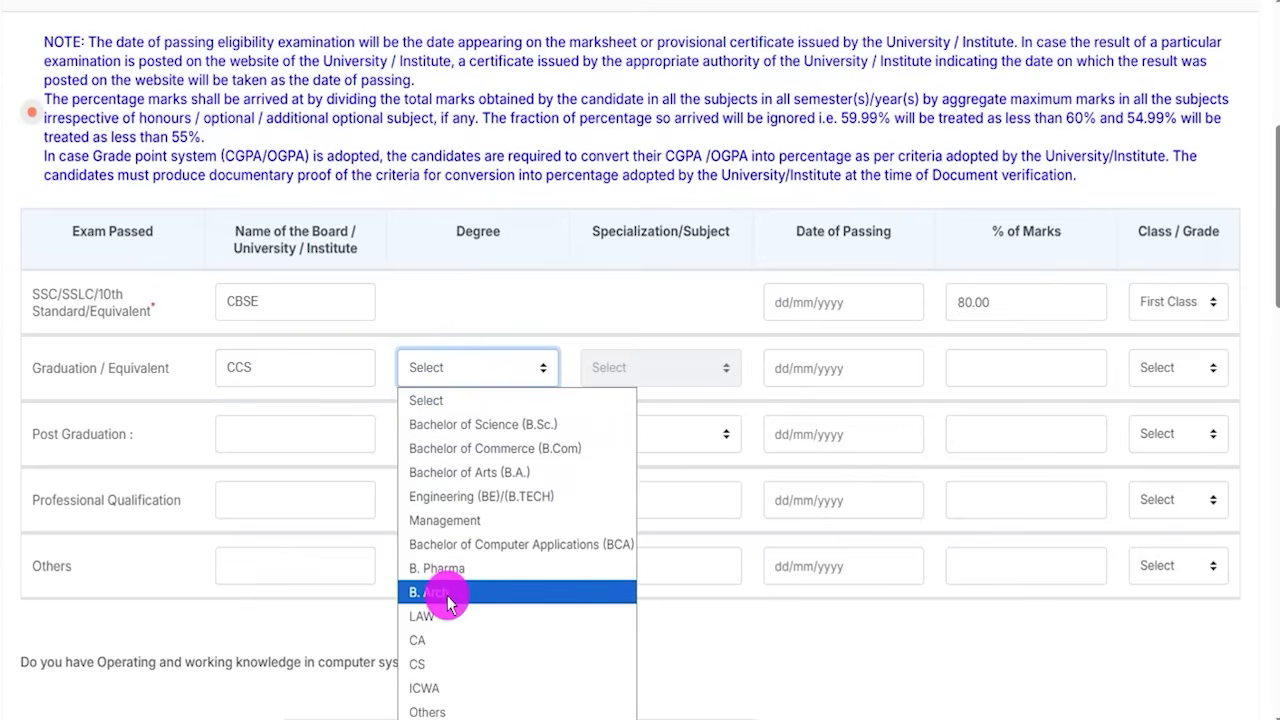
{"action": "left_click", "coordinate": [490, 473]}
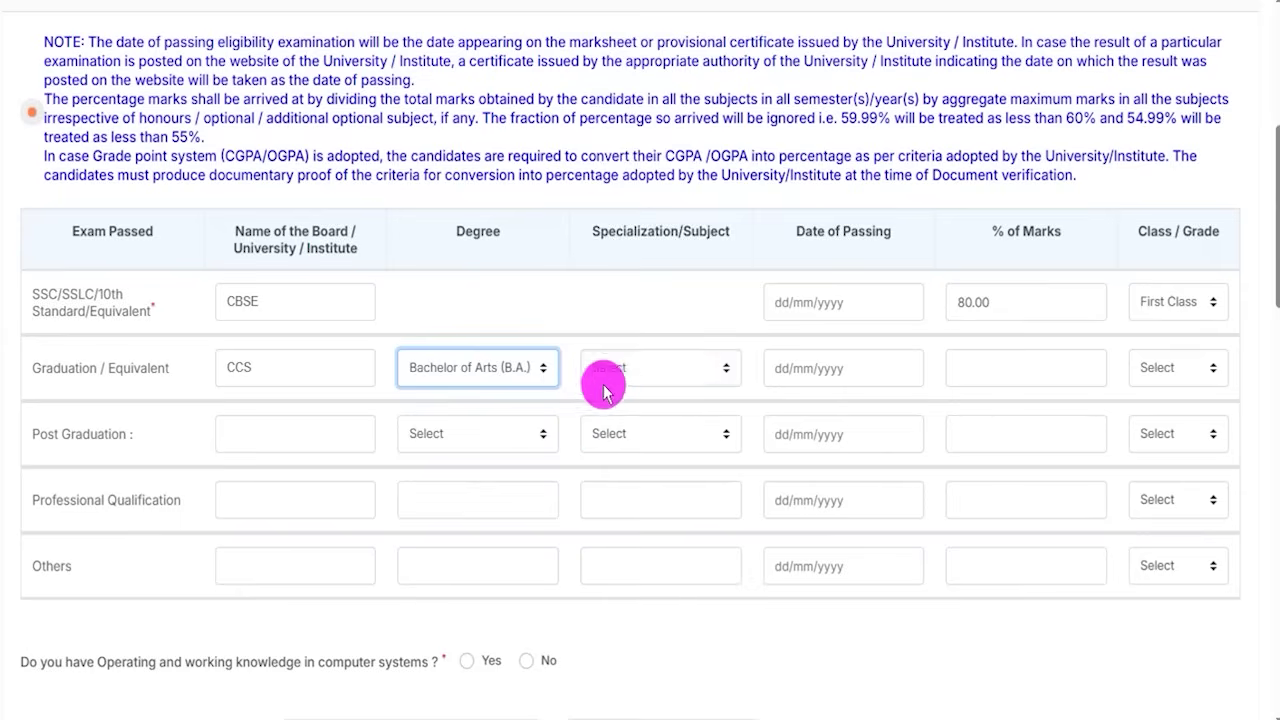
{"action": "left_click", "coordinate": [628, 372]}
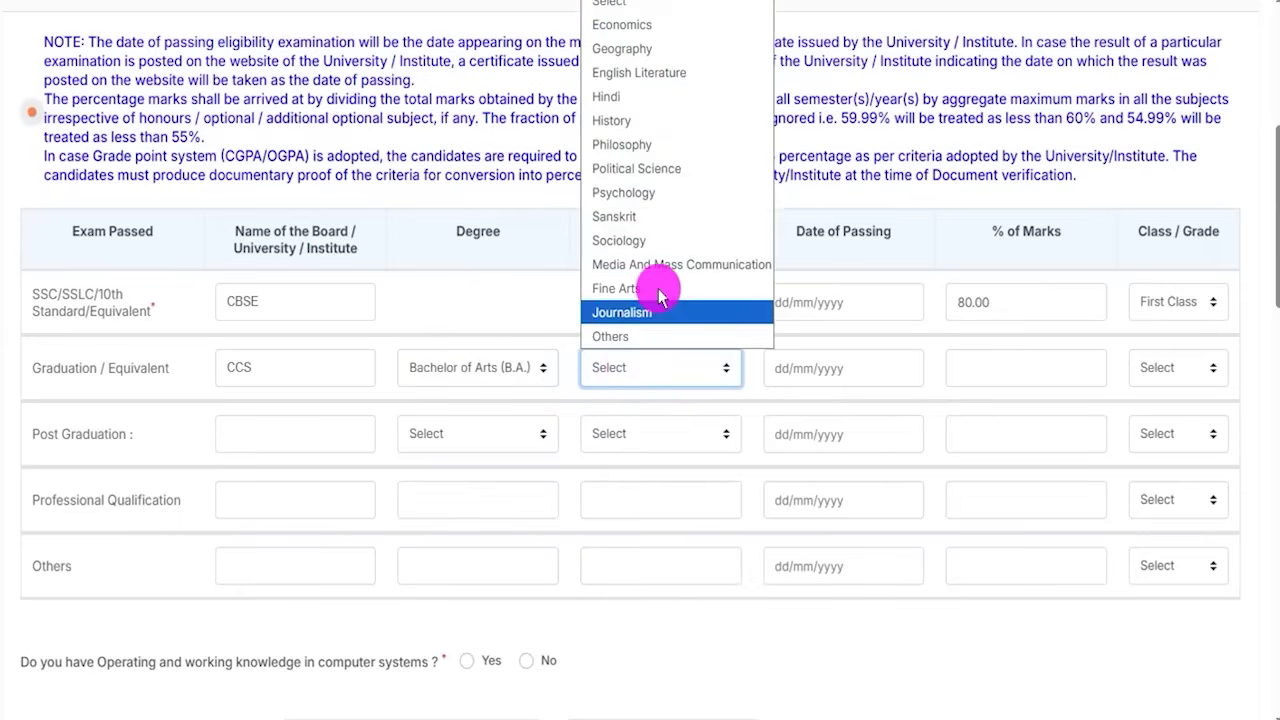
{"action": "left_click", "coordinate": [630, 97]}
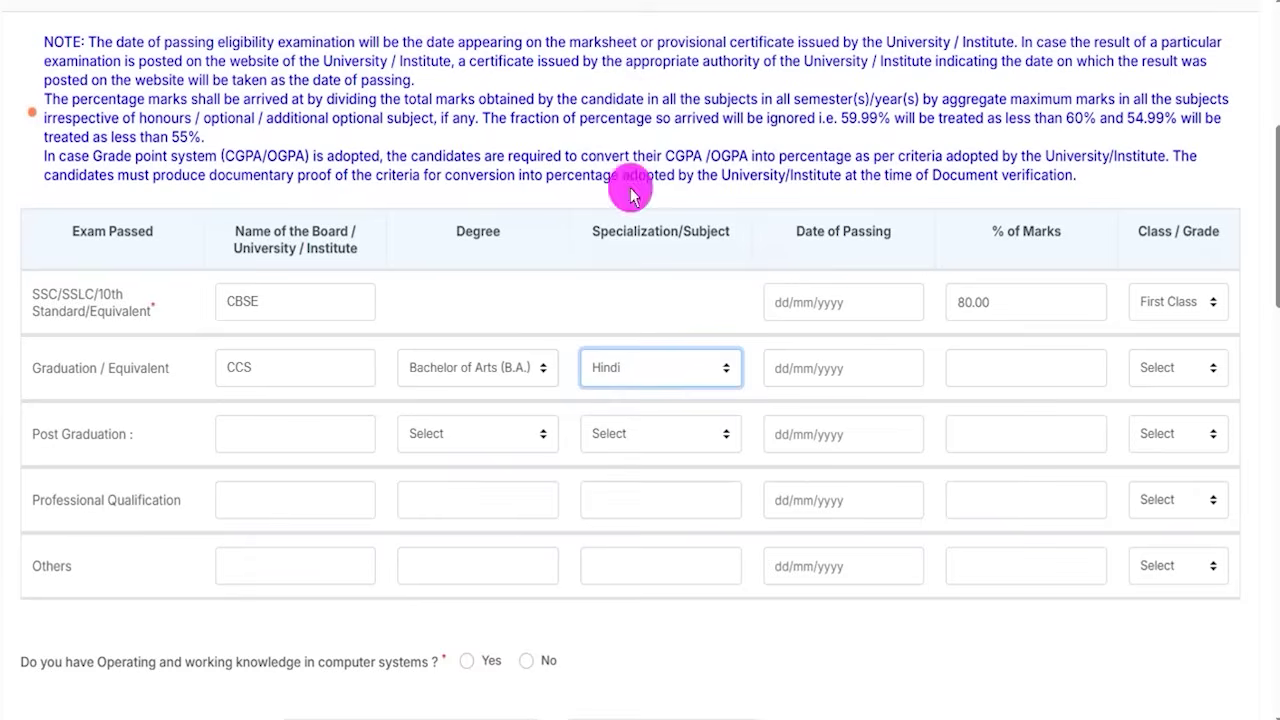
- Enter 75.00 as the percentage of marks and First Class as the class in the Graduation row
{"action": "left_click", "coordinate": [842, 362]}
{"action": "left_click", "coordinate": [1041, 363]}
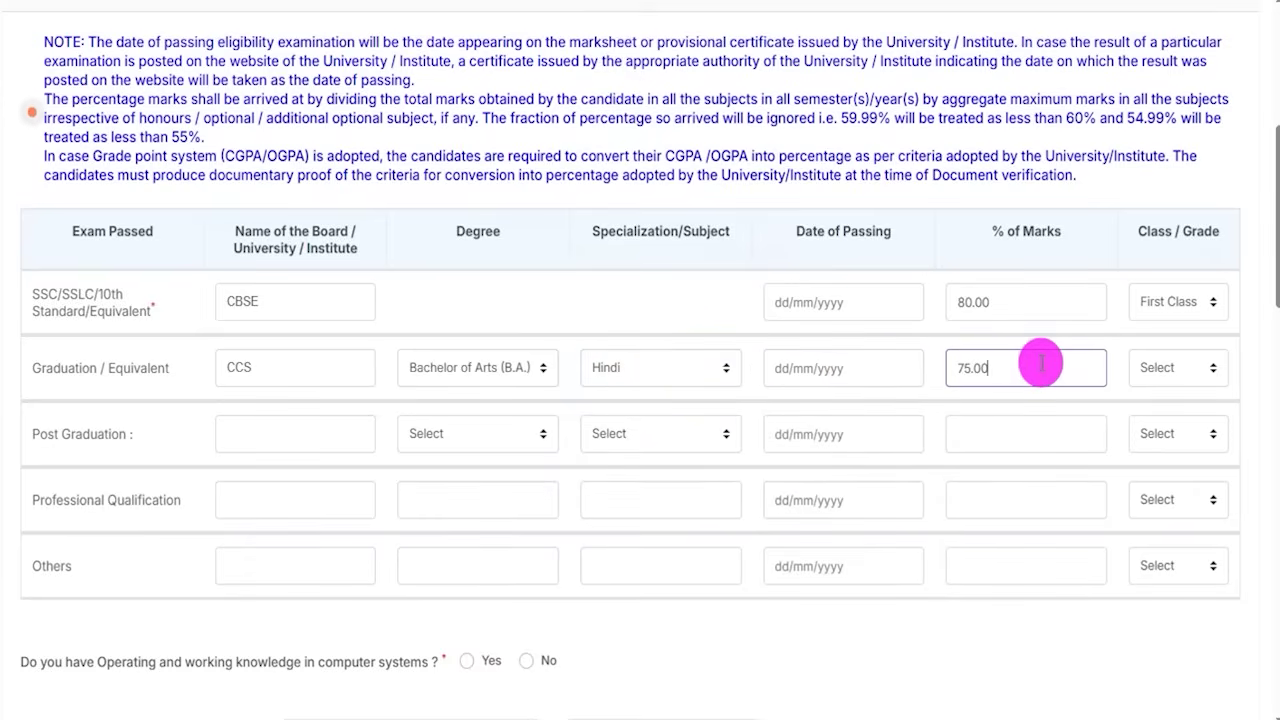
{"action": "left_click", "coordinate": [1150, 378]}
{"action": "left_click", "coordinate": [796, 135]}
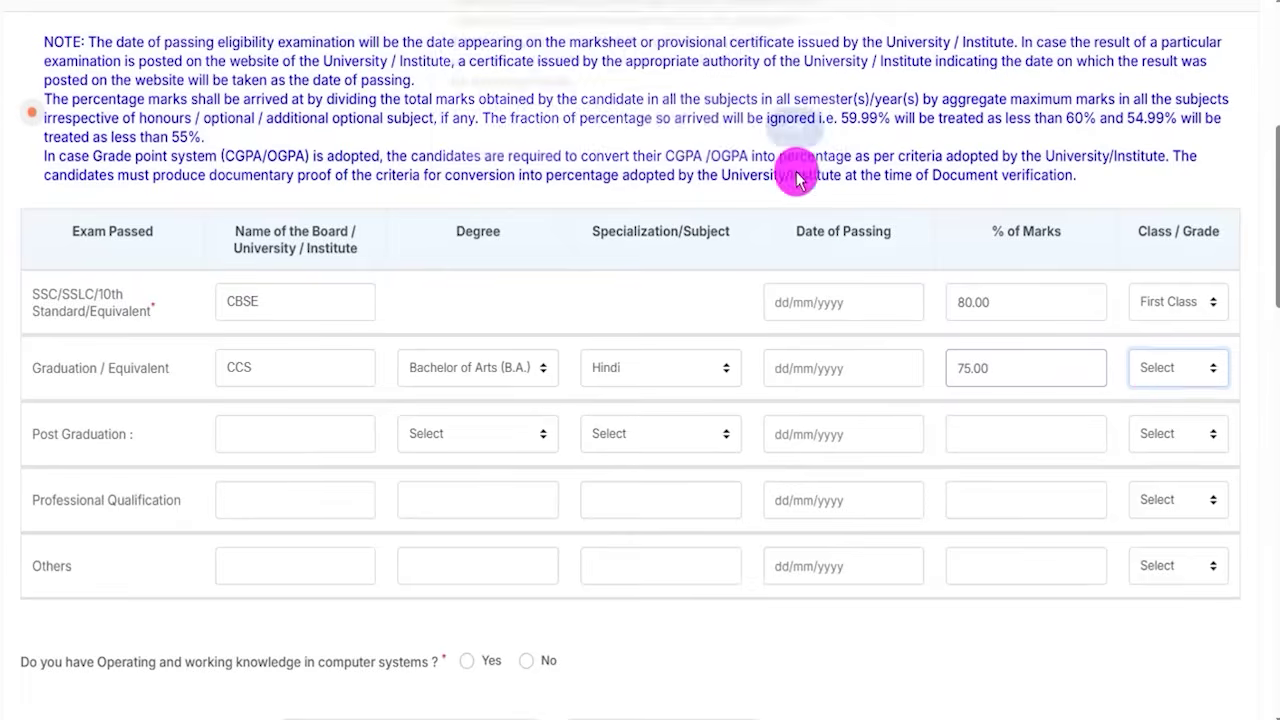
{"action": "left_click", "coordinate": [1160, 385]}
{"action": "left_click", "coordinate": [1166, 421]}
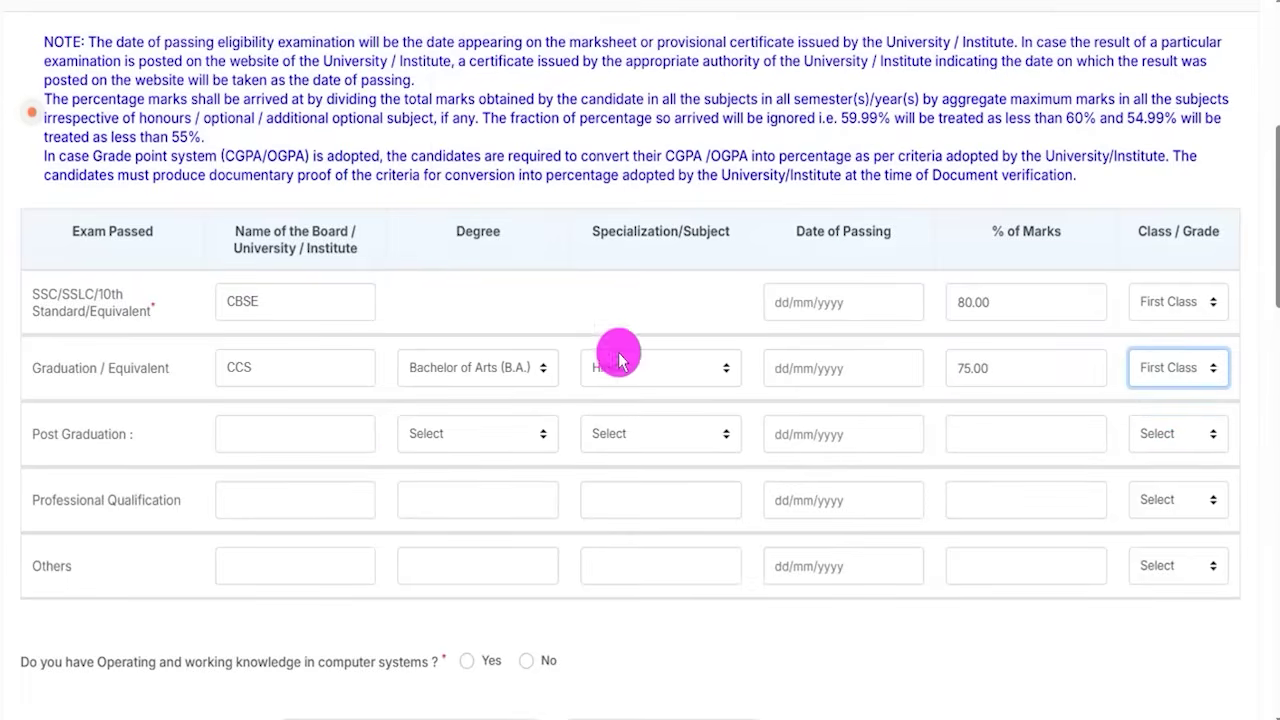
{"action": "left_click", "coordinate": [88, 432]}
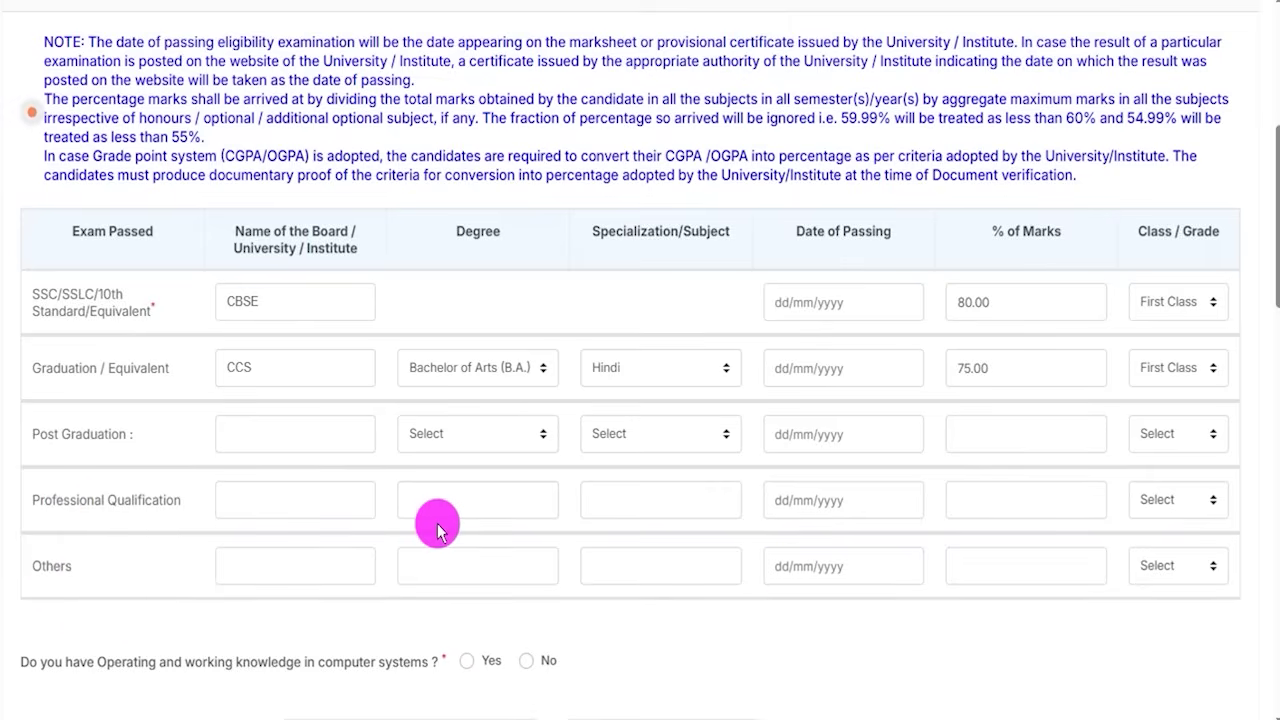
- Answer Yes to having operating and working knowledge in computer systems, and choose "Degree in" as the computer knowledge detail
{"action": "scroll", "coordinate": [440, 525], "scroll_direction": "down", "scroll_amount": 3}
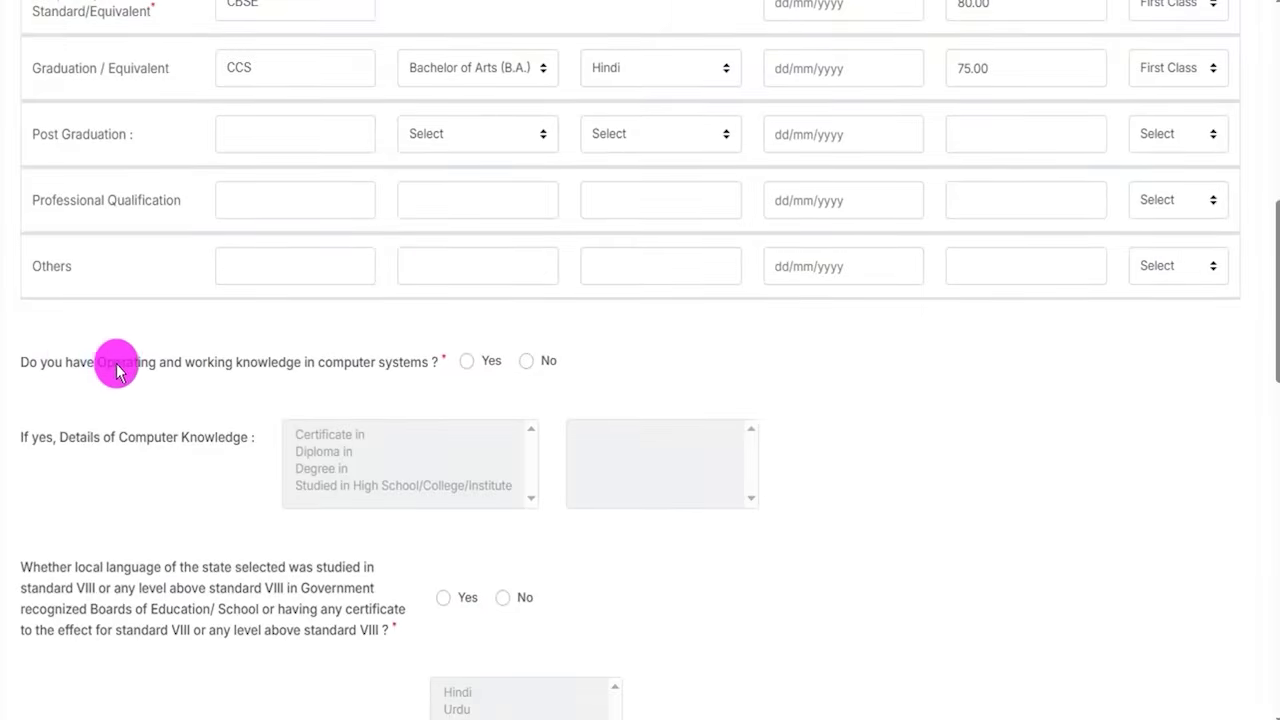
{"action": "left_click", "coordinate": [467, 362]}
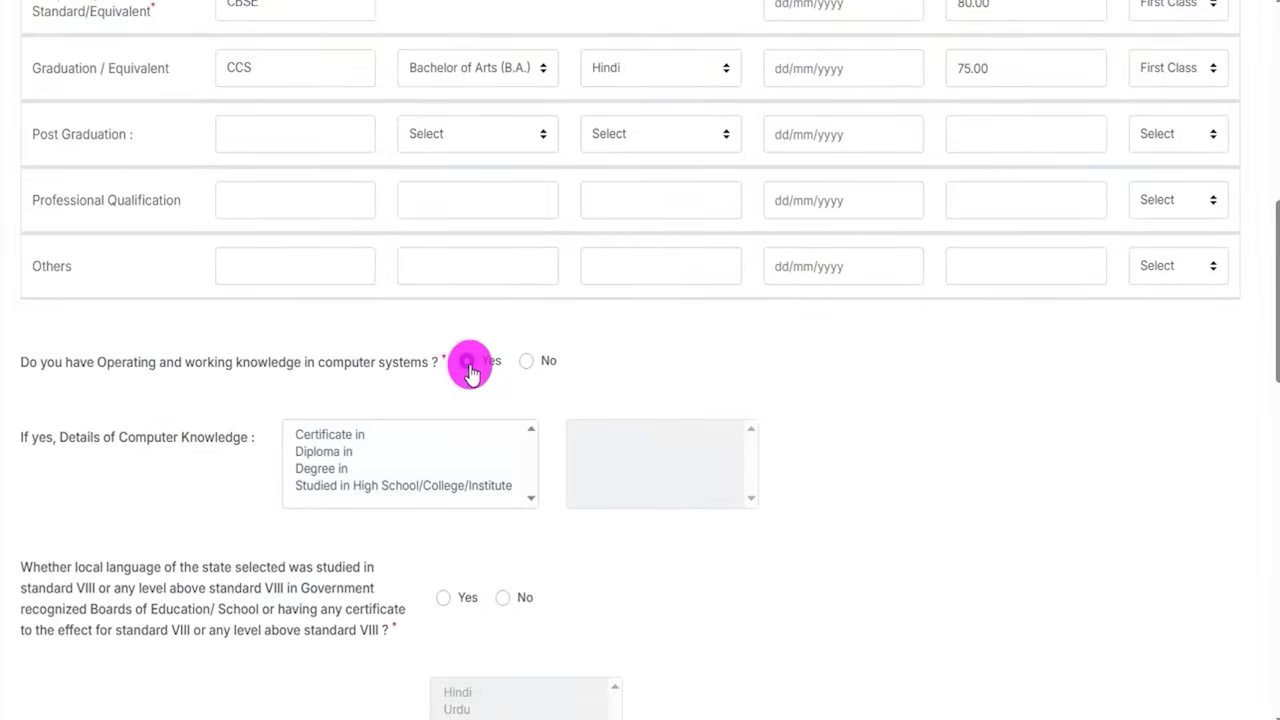
{"action": "left_click", "coordinate": [336, 434]}
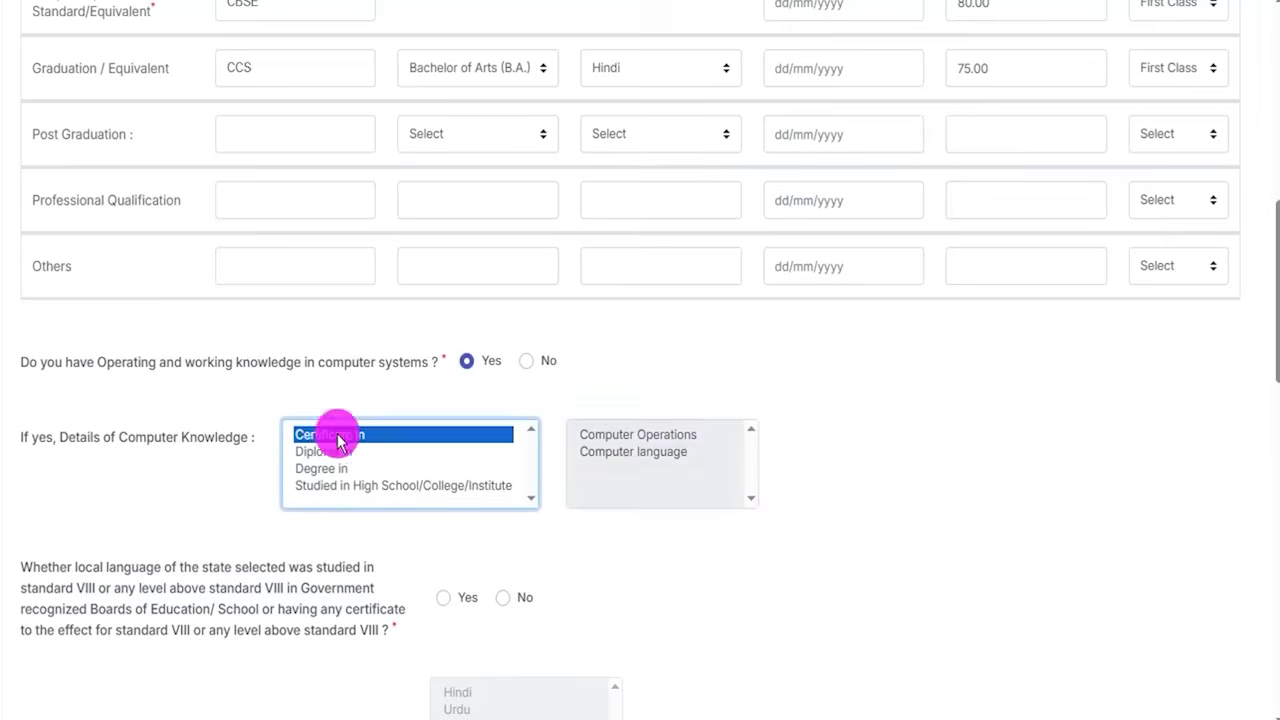
{"action": "left_click", "coordinate": [332, 452]}
{"action": "left_click", "coordinate": [332, 469]}
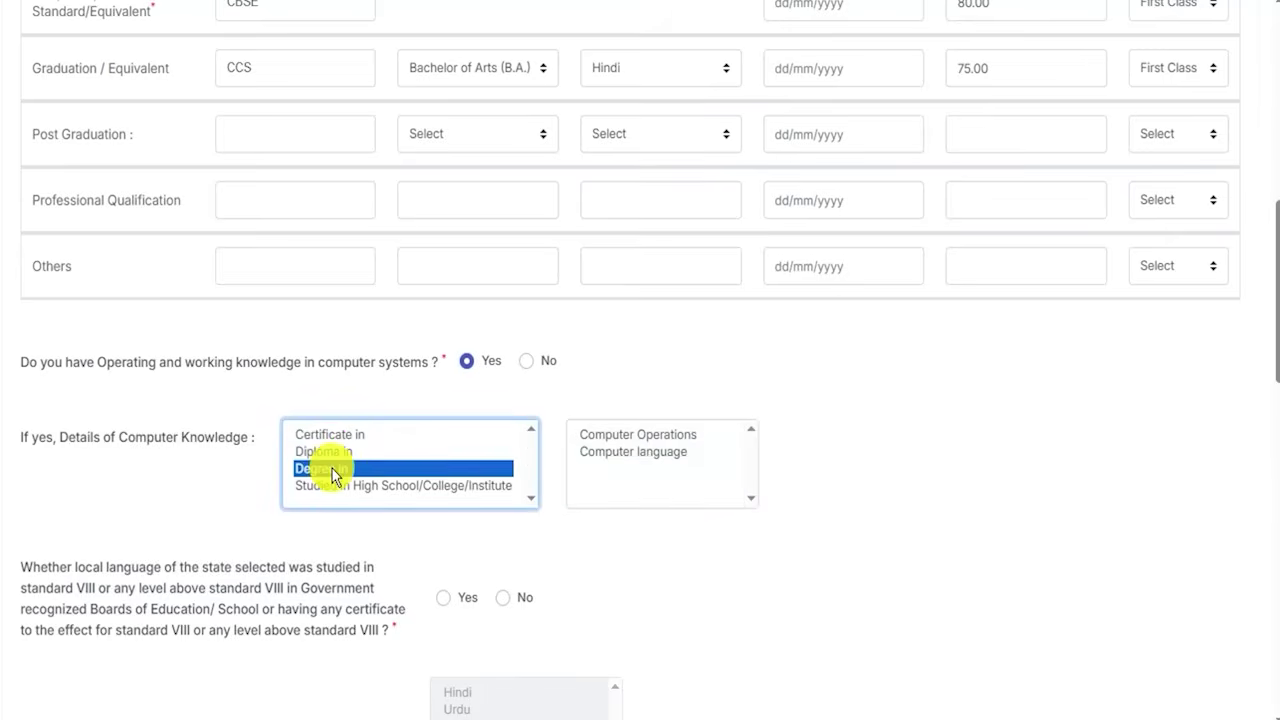
{"action": "left_click", "coordinate": [566, 549]}
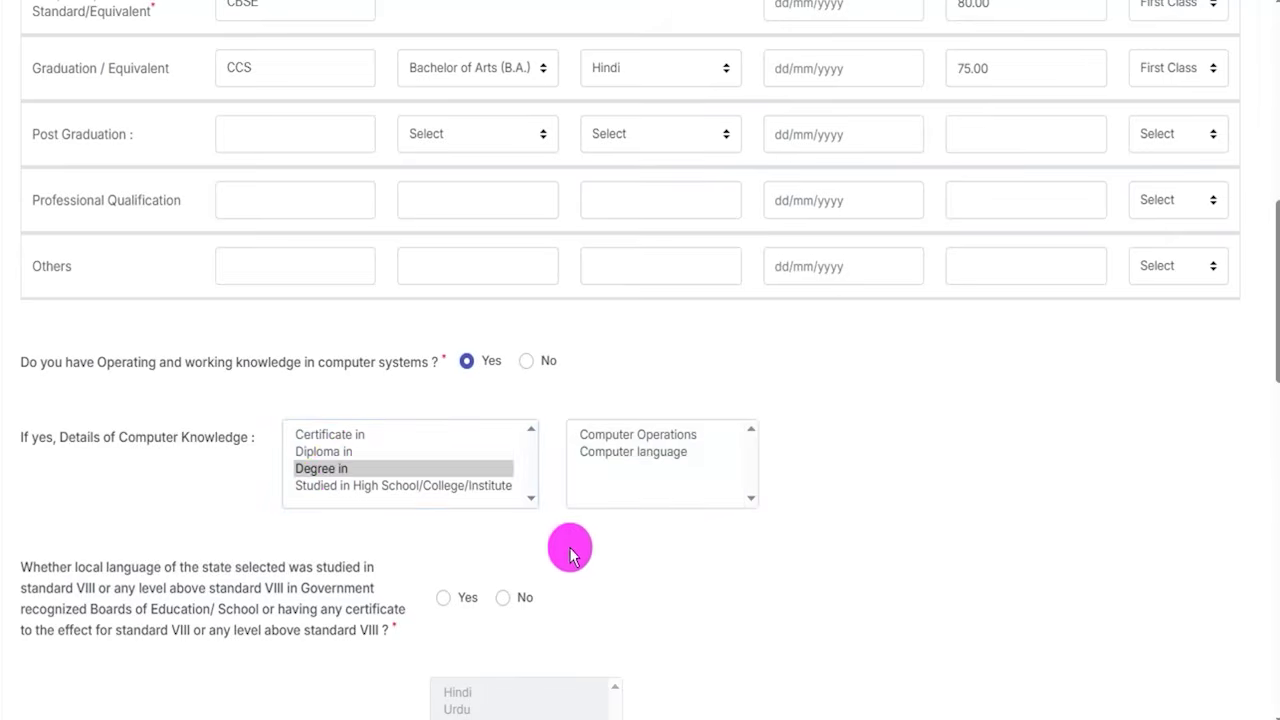
- Answer Yes to having studied the state's local language at standard VIII or above, and select Hindi
{"action": "scroll", "coordinate": [302, 375], "scroll_direction": "down", "scroll_amount": 2}
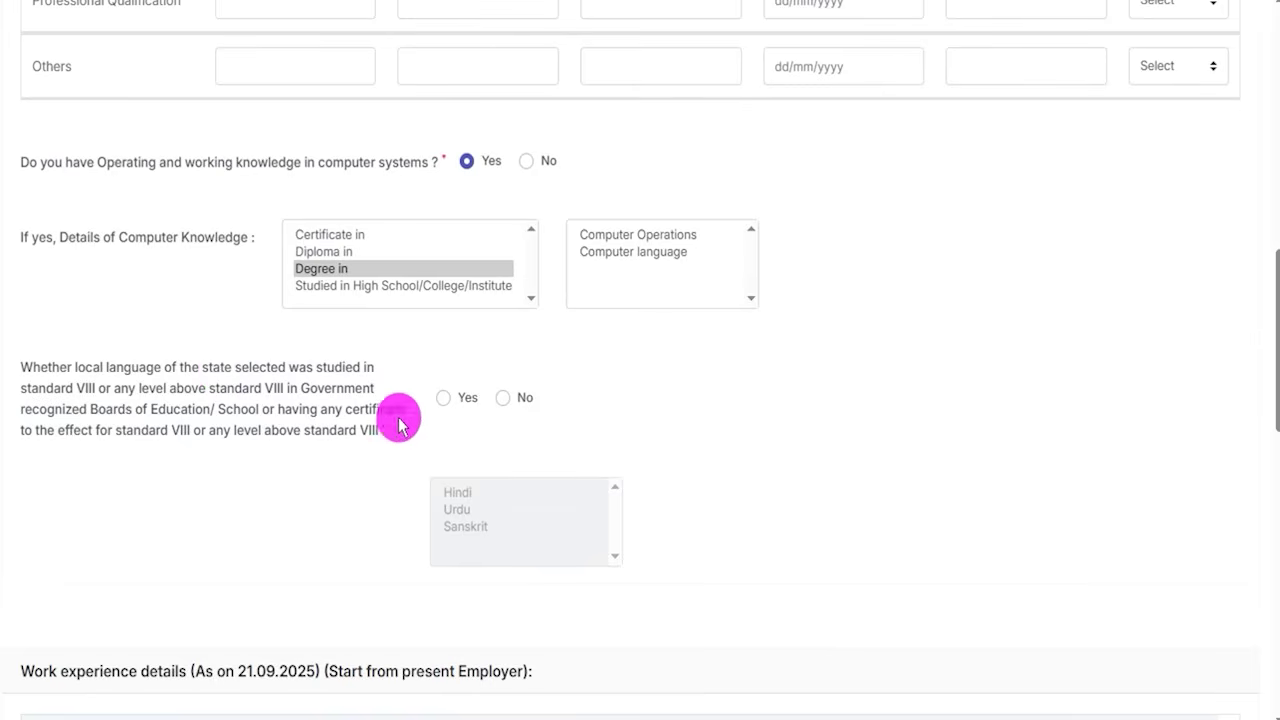
{"action": "left_click", "coordinate": [443, 399]}
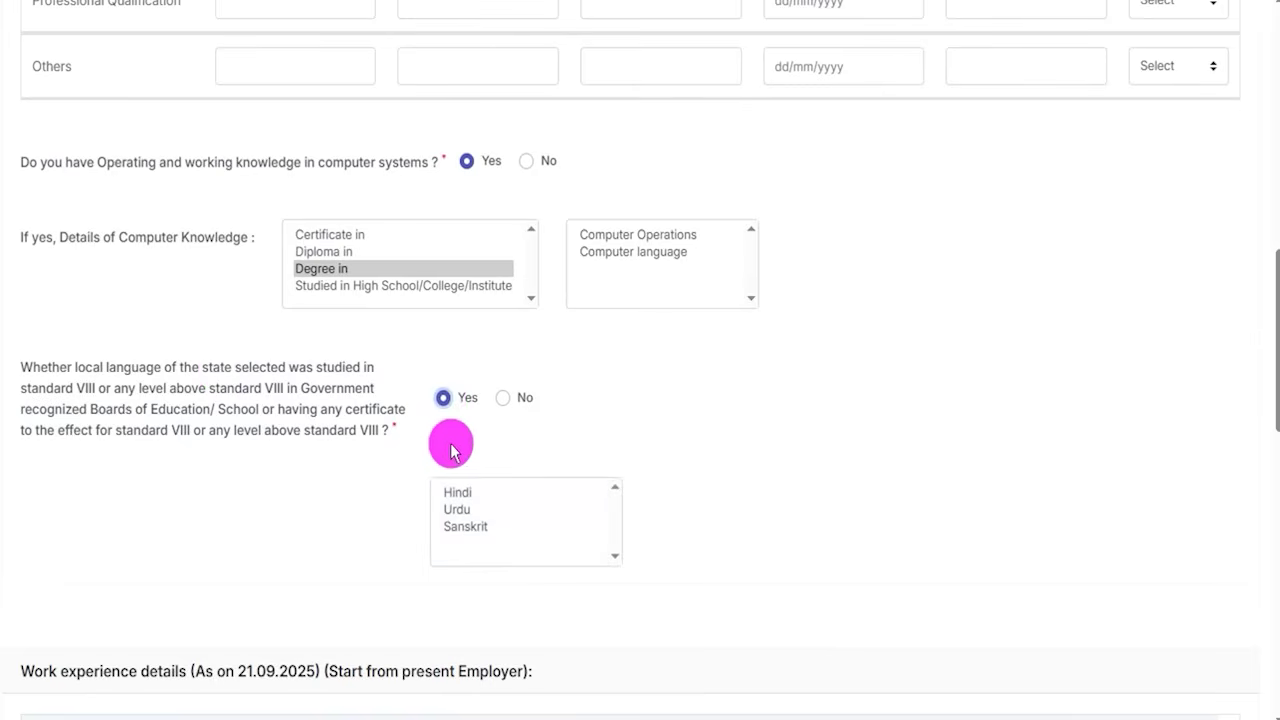
{"action": "left_click", "coordinate": [460, 492]}
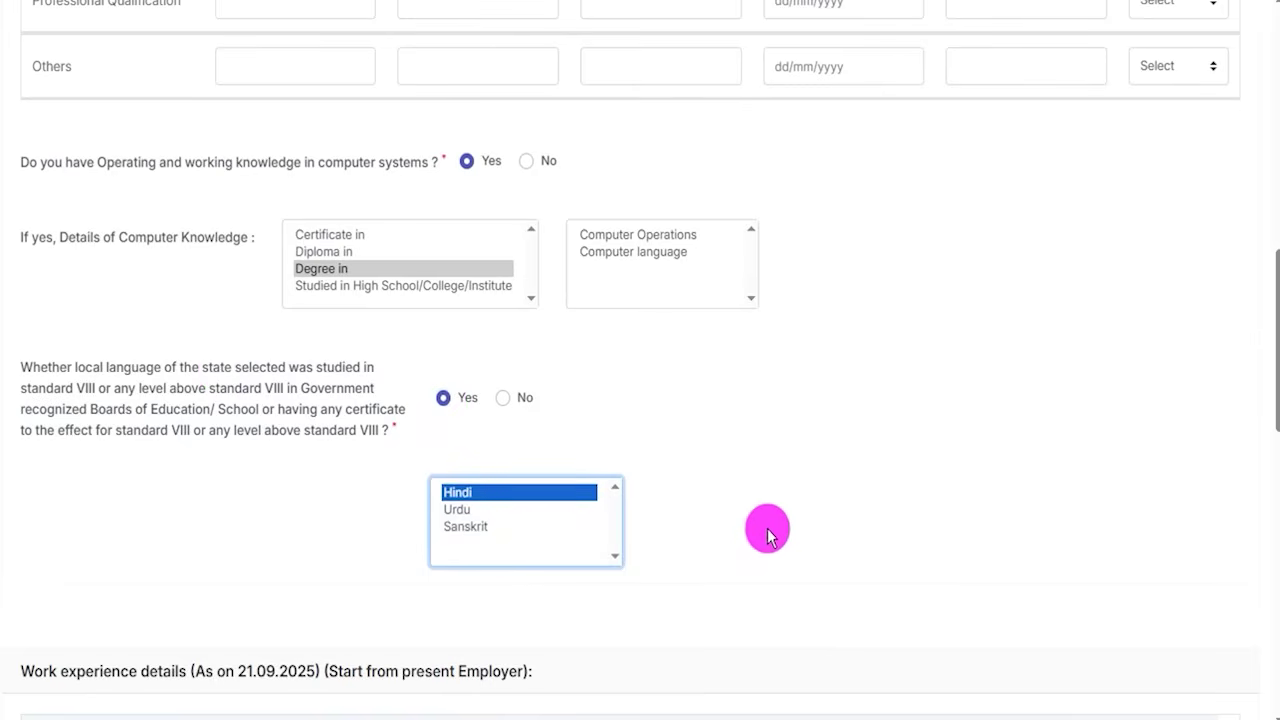
- Review the work experience fields, ticking employer, designation, From and To dates, nature of duties and reason of leaving with on-screen pen marks
{"action": "scroll", "coordinate": [766, 528], "scroll_direction": "down", "scroll_amount": 3}
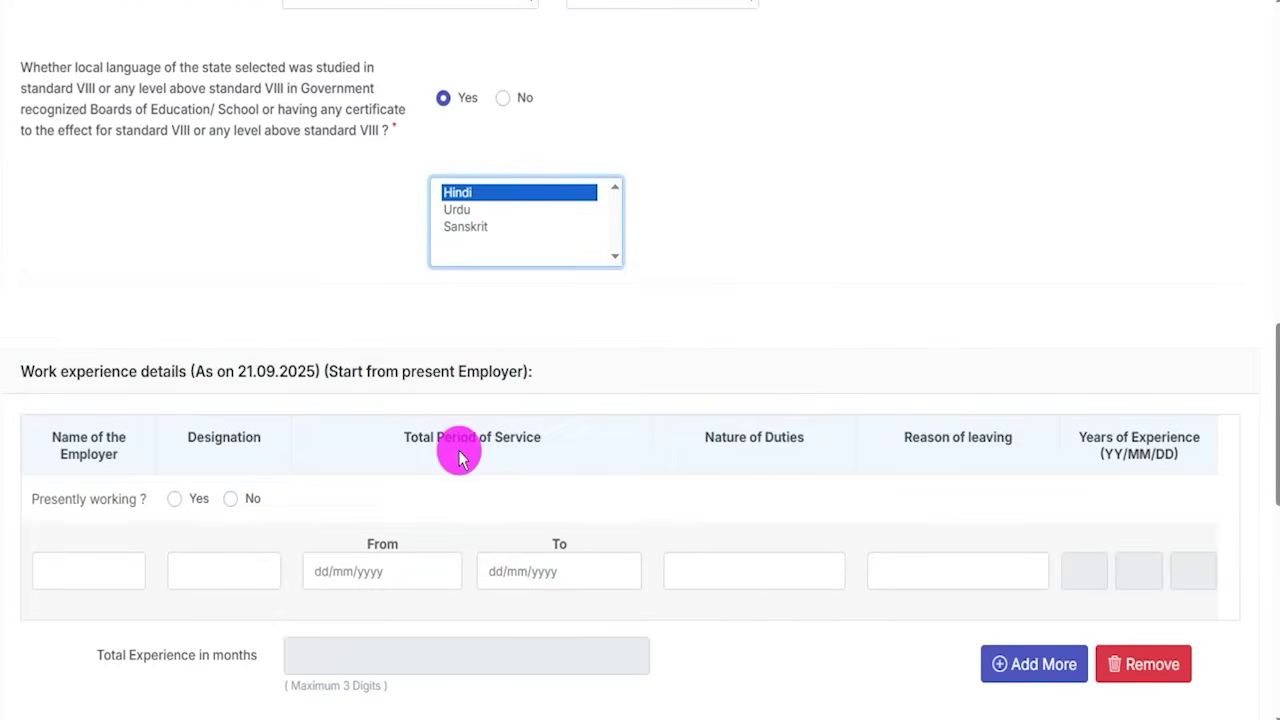
{"action": "scroll", "coordinate": [459, 455], "scroll_direction": "down", "scroll_amount": 2}
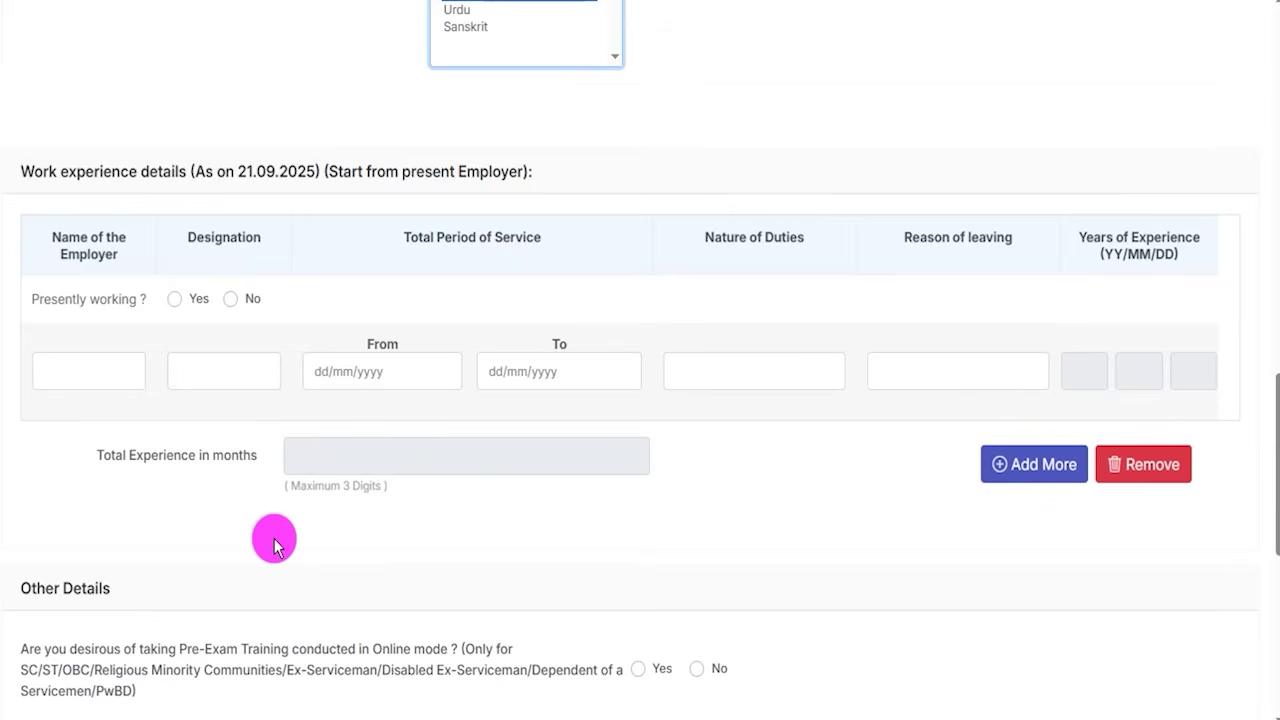
{"action": "left_click", "coordinate": [116, 358]}
{"action": "left_click_drag", "start_coordinate": [80, 368], "coordinate": [113, 334]}
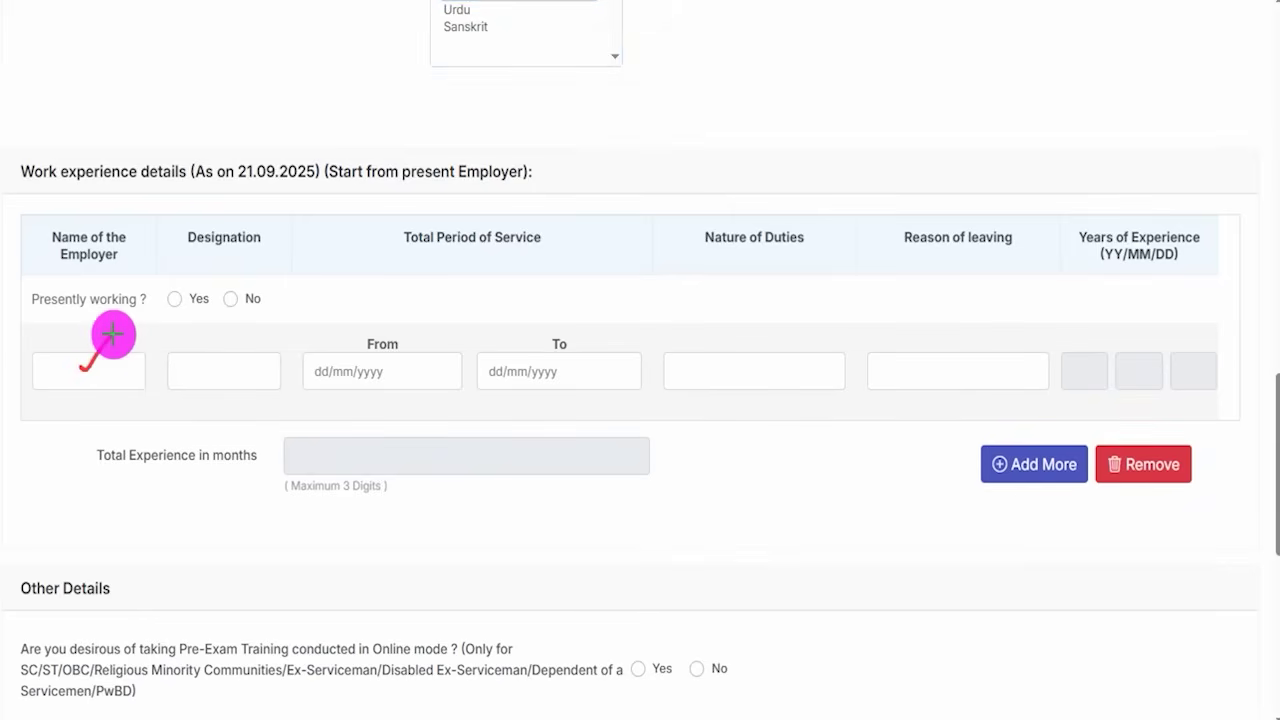
{"action": "left_click_drag", "start_coordinate": [226, 369], "coordinate": [264, 340]}
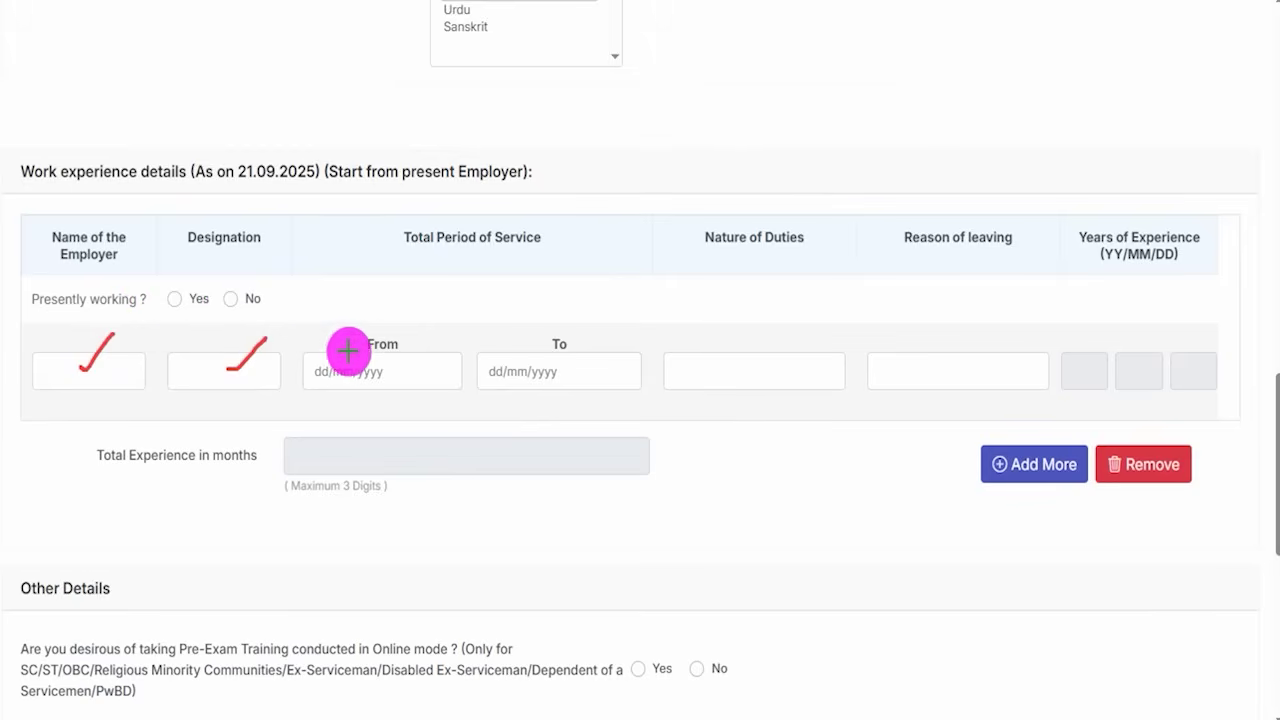
{"action": "left_click_drag", "start_coordinate": [411, 372], "coordinate": [448, 338]}
{"action": "left_click_drag", "start_coordinate": [587, 370], "coordinate": [630, 338]}
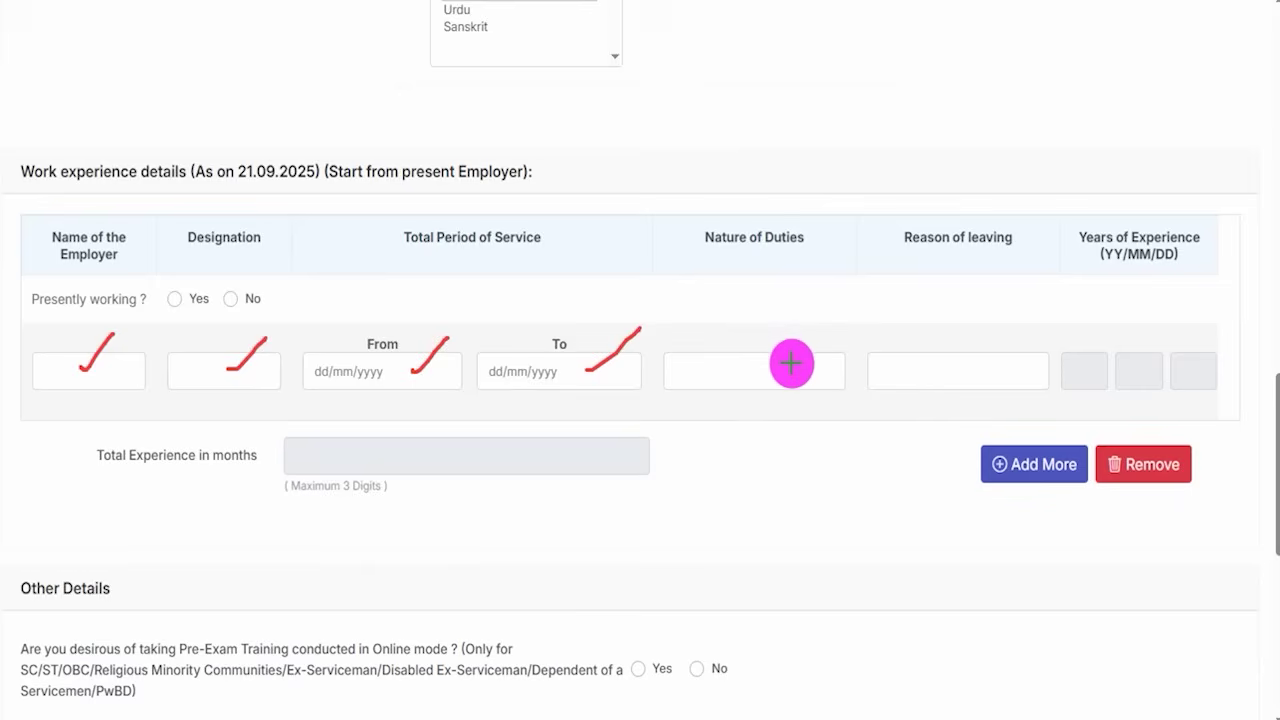
{"action": "left_click_drag", "start_coordinate": [791, 364], "coordinate": [837, 328]}
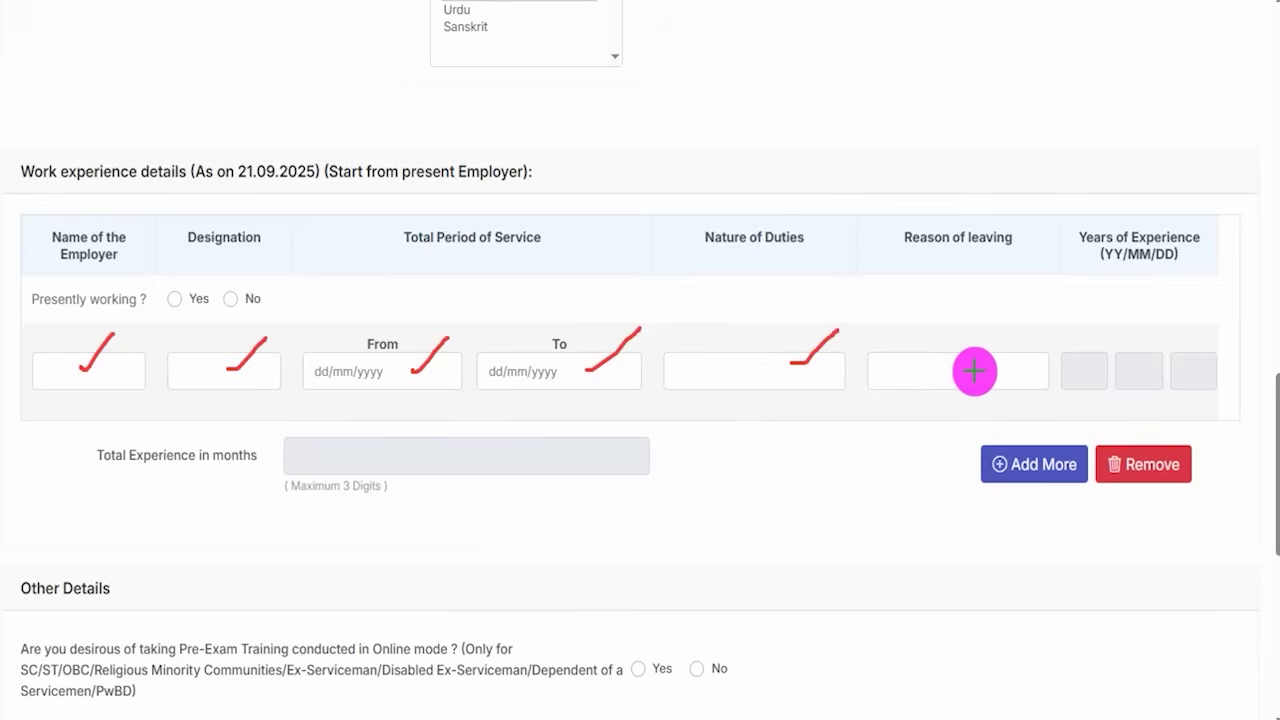
{"action": "left_click_drag", "start_coordinate": [974, 371], "coordinate": [1010, 340]}
{"action": "left_click_drag", "start_coordinate": [421, 376], "coordinate": [467, 359]}
{"action": "left_click_drag", "start_coordinate": [613, 375], "coordinate": [643, 349]}
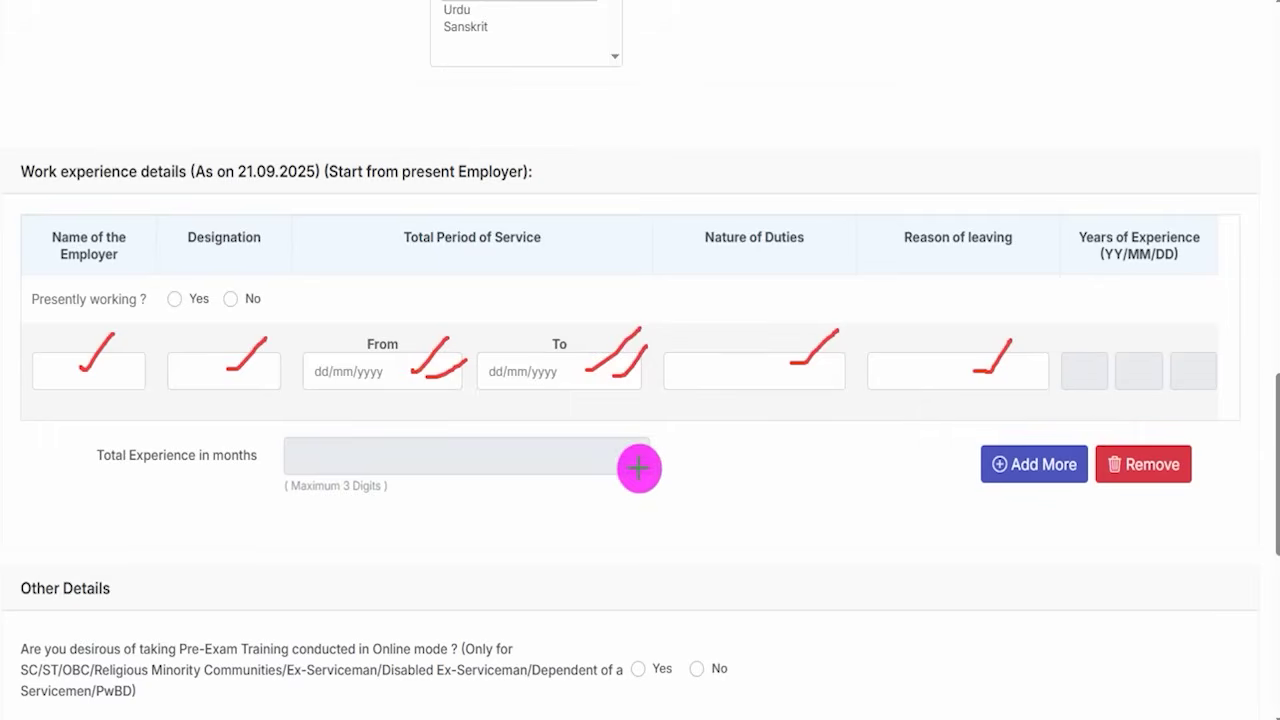
- Mark the total experience area with a tick, outline the Add More option with a rectangle, and clear all the annotations
{"action": "mouse_move", "coordinate": [688, 468]}
{"action": "left_mouse_down"}
{"action": "mouse_move", "coordinate": [698, 478]}
{"action": "mouse_move", "coordinate": [828, 372]}
{"action": "left_mouse_up"}
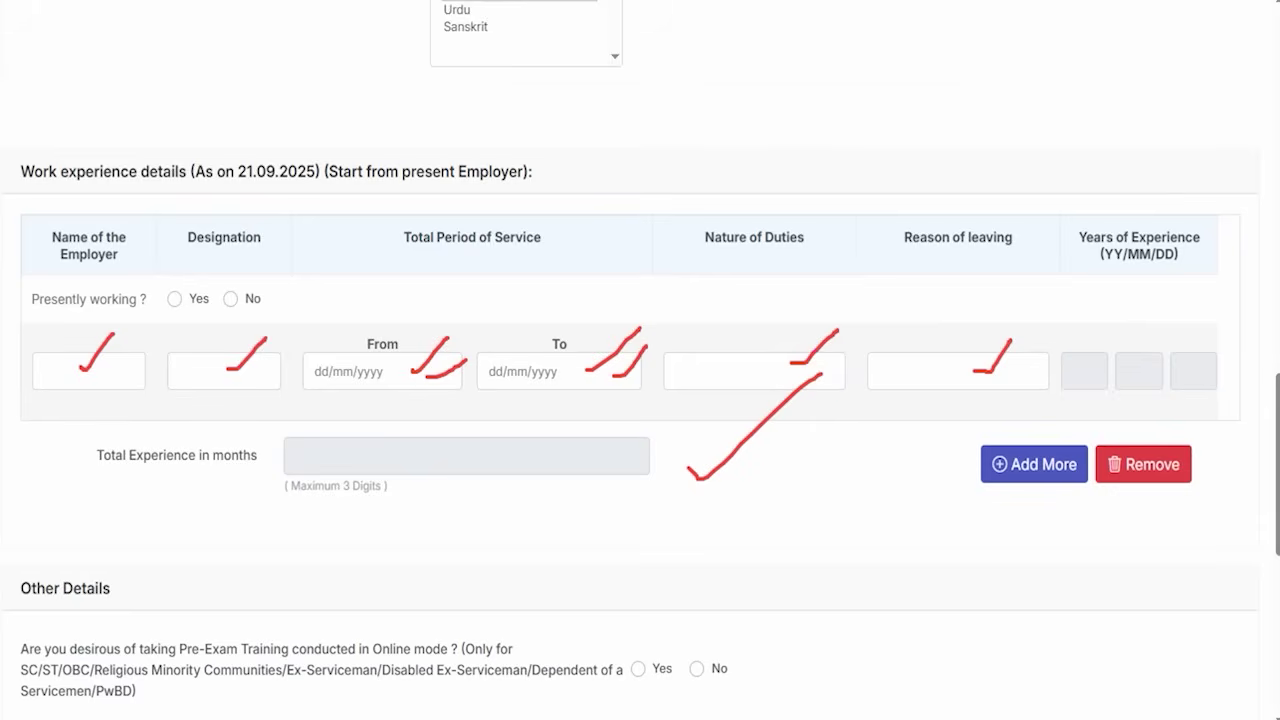
{"action": "mouse_move", "coordinate": [941, 428]}
{"action": "left_mouse_down"}
{"action": "mouse_move", "coordinate": [1083, 469]}
{"action": "mouse_move", "coordinate": [1093, 513]}
{"action": "left_mouse_up"}
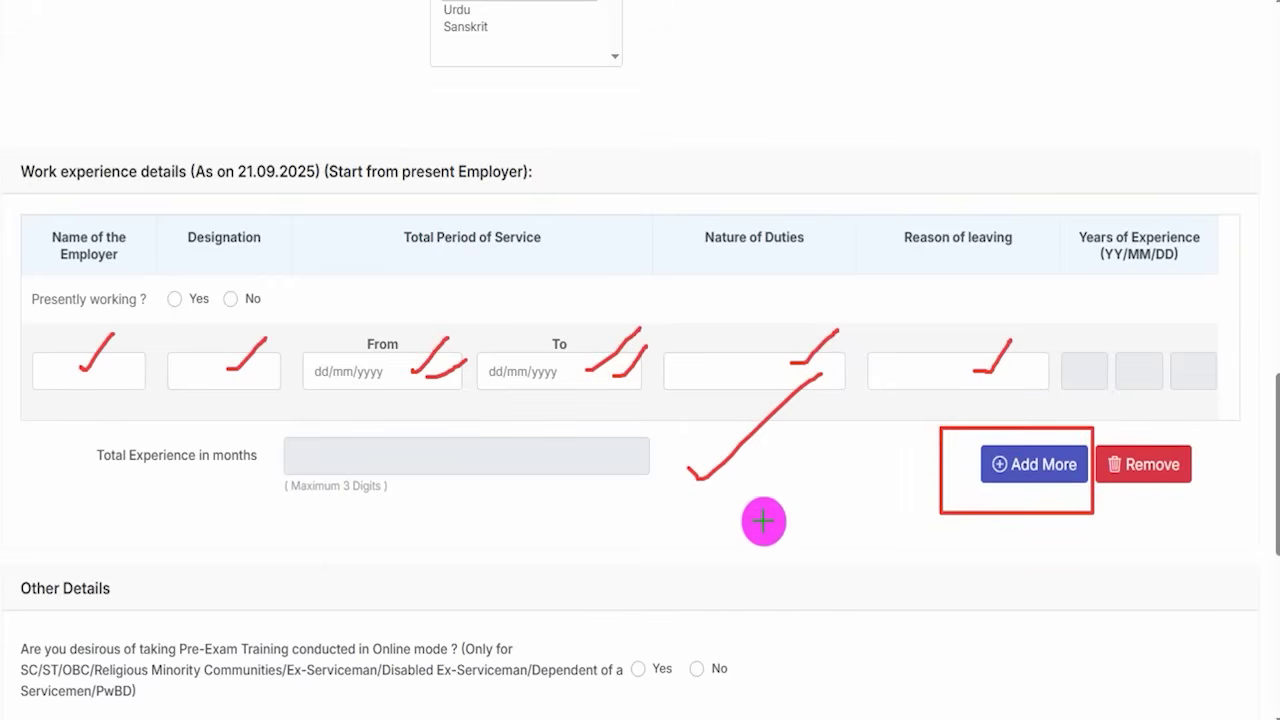
{"action": "key", "text": "Escape"}
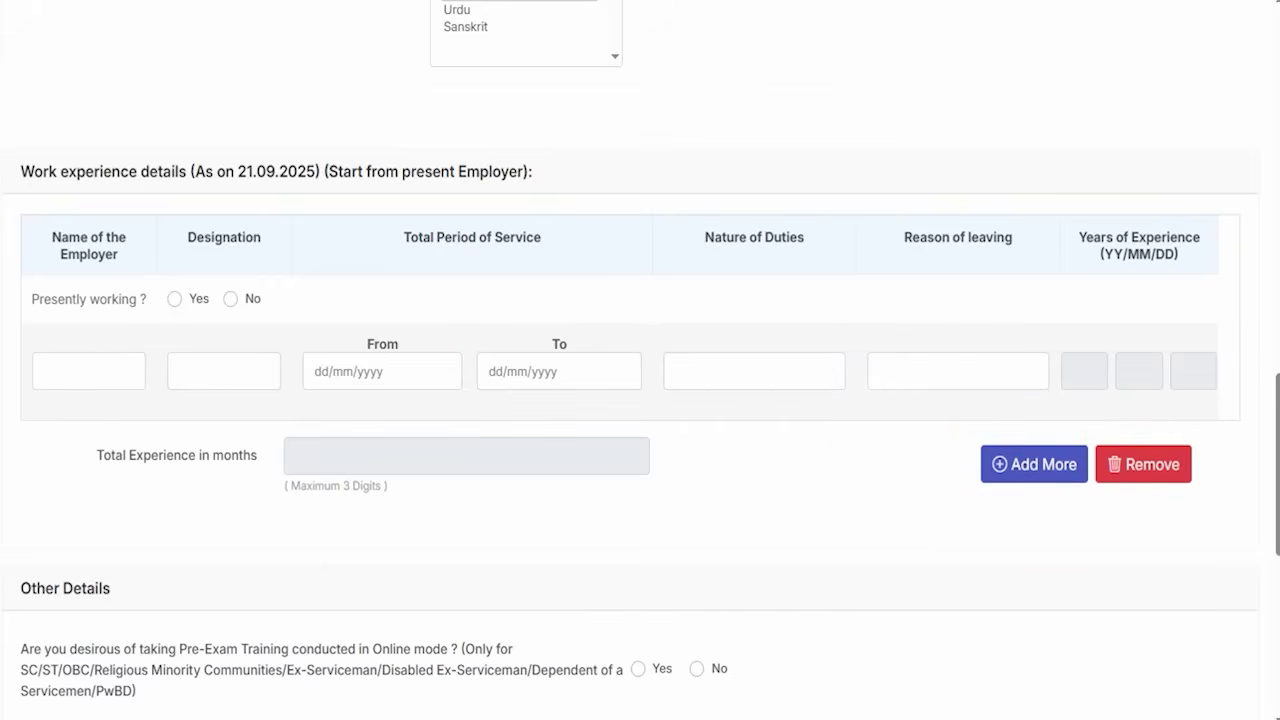
- In Other Details, answer No to the question about taking Pre-Exam Training in online mode
{"action": "scroll", "coordinate": [293, 480], "scroll_direction": "down", "scroll_amount": 4}
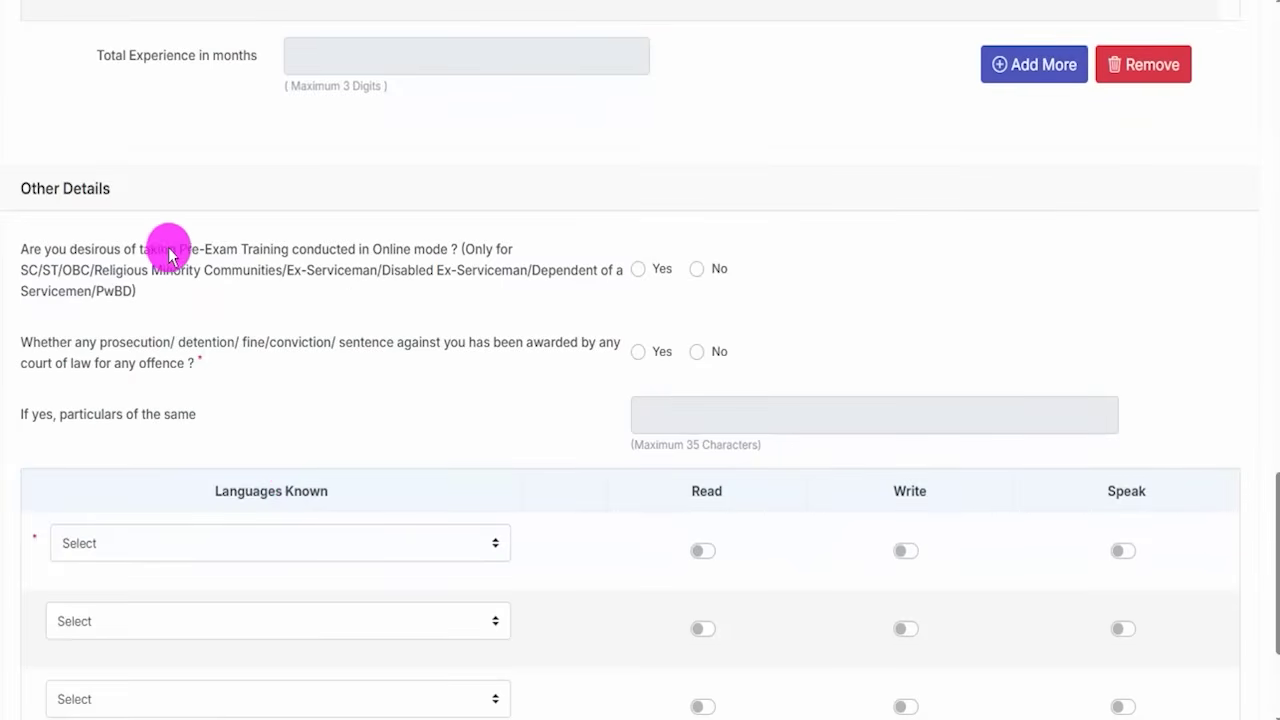
{"action": "left_click", "coordinate": [637, 268]}
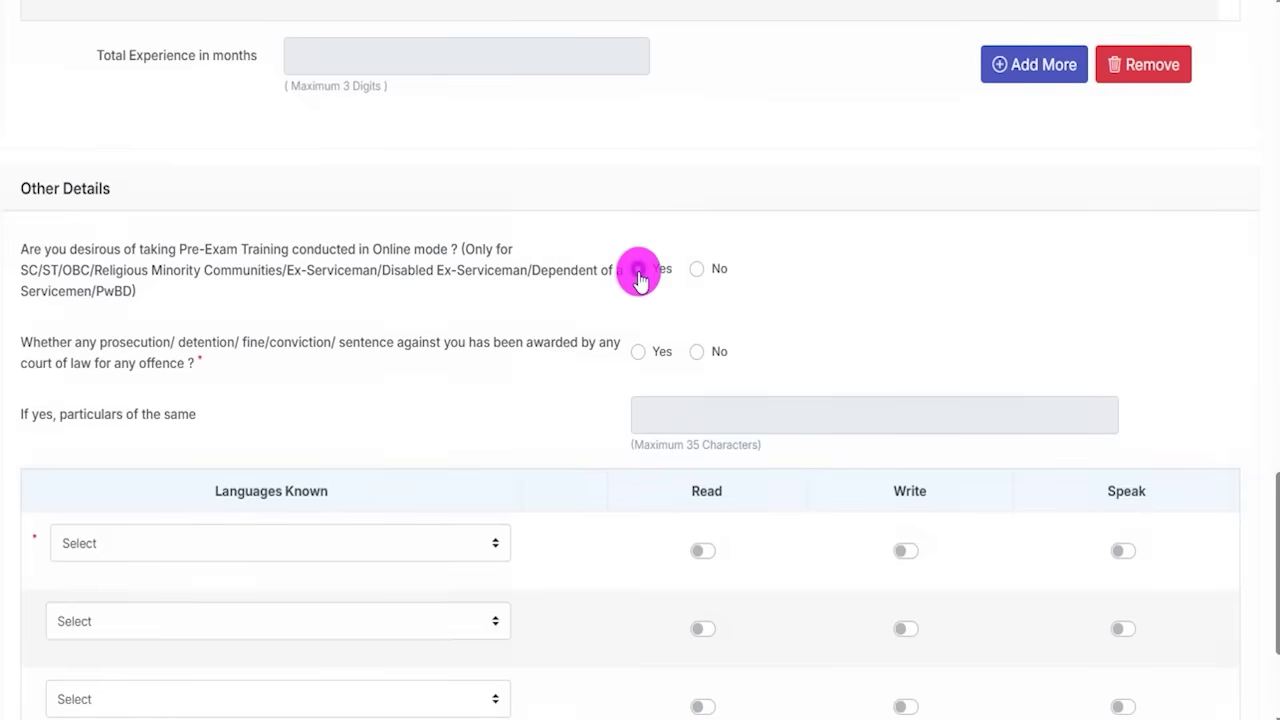
{"action": "left_click", "coordinate": [696, 269]}
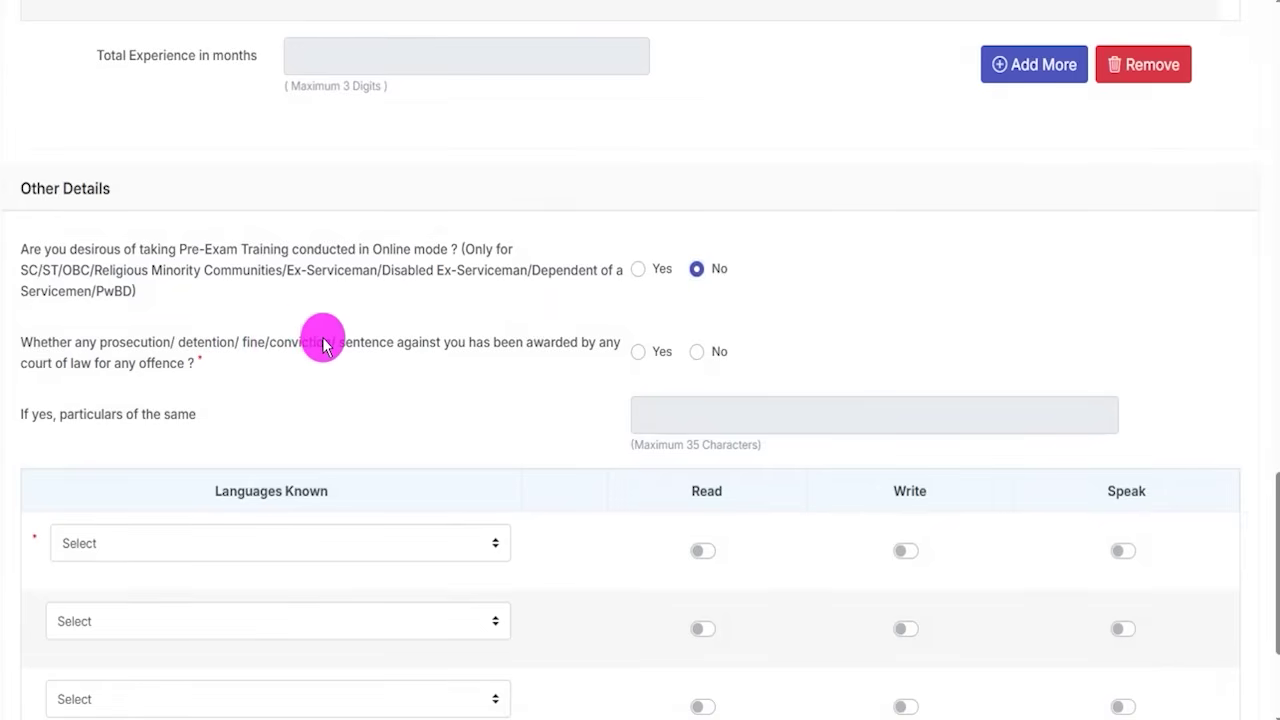
- Answer No to the question about any prosecution, detention, fine, conviction or sentence awarded by a court of law
{"action": "left_click", "coordinate": [638, 352]}
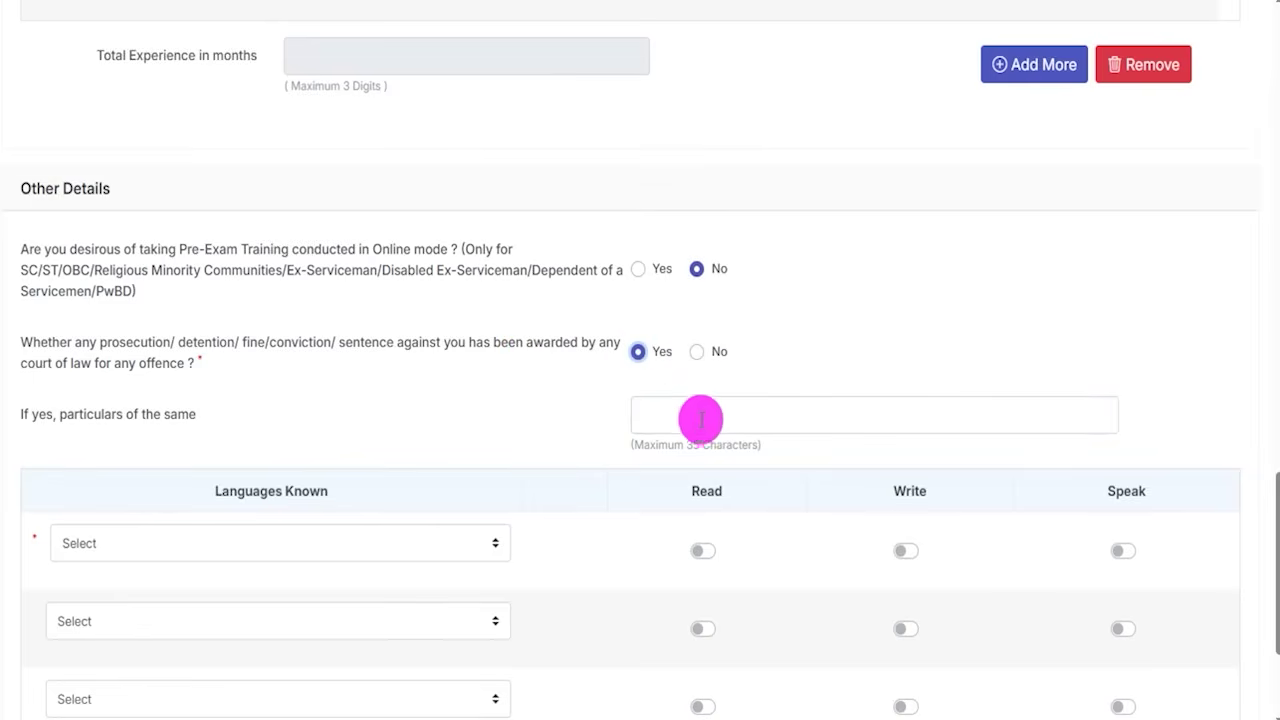
{"action": "left_click", "coordinate": [697, 352]}
- Add Hindi as the first known language and enable Read, Write and Speak for it
{"action": "scroll", "coordinate": [457, 400], "scroll_direction": "down", "scroll_amount": 2}
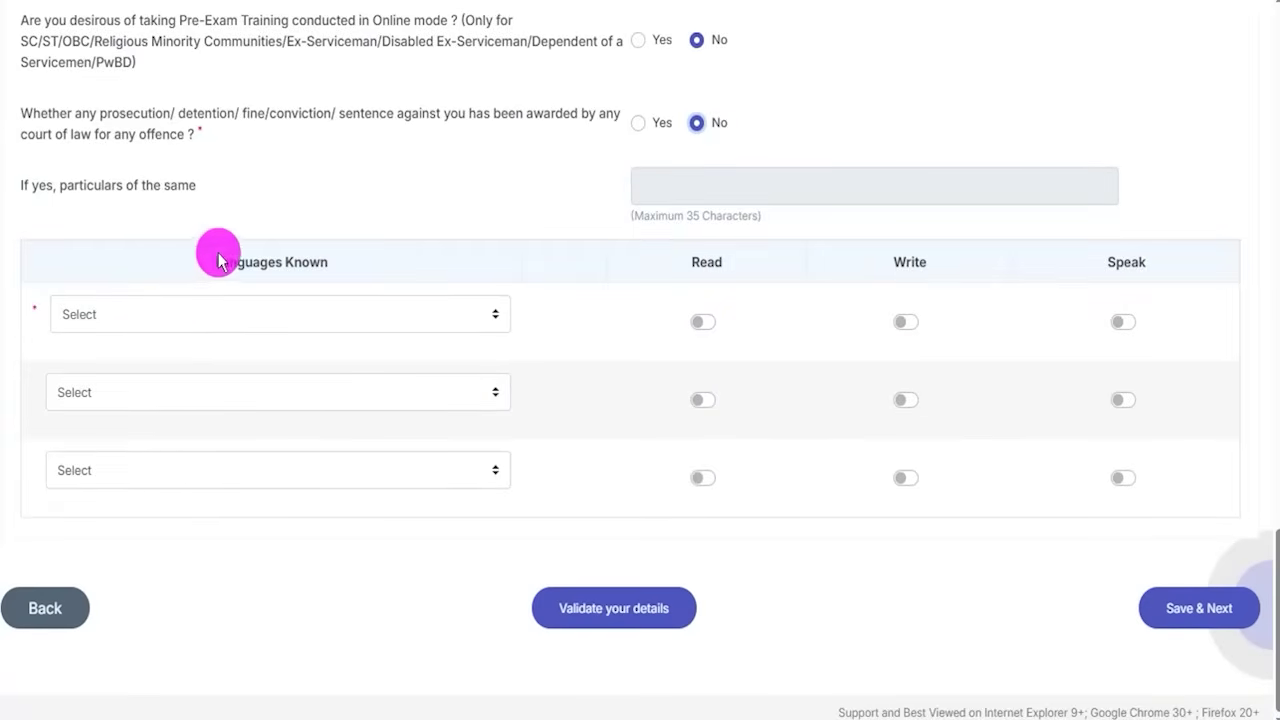
{"action": "left_click", "coordinate": [294, 320]}
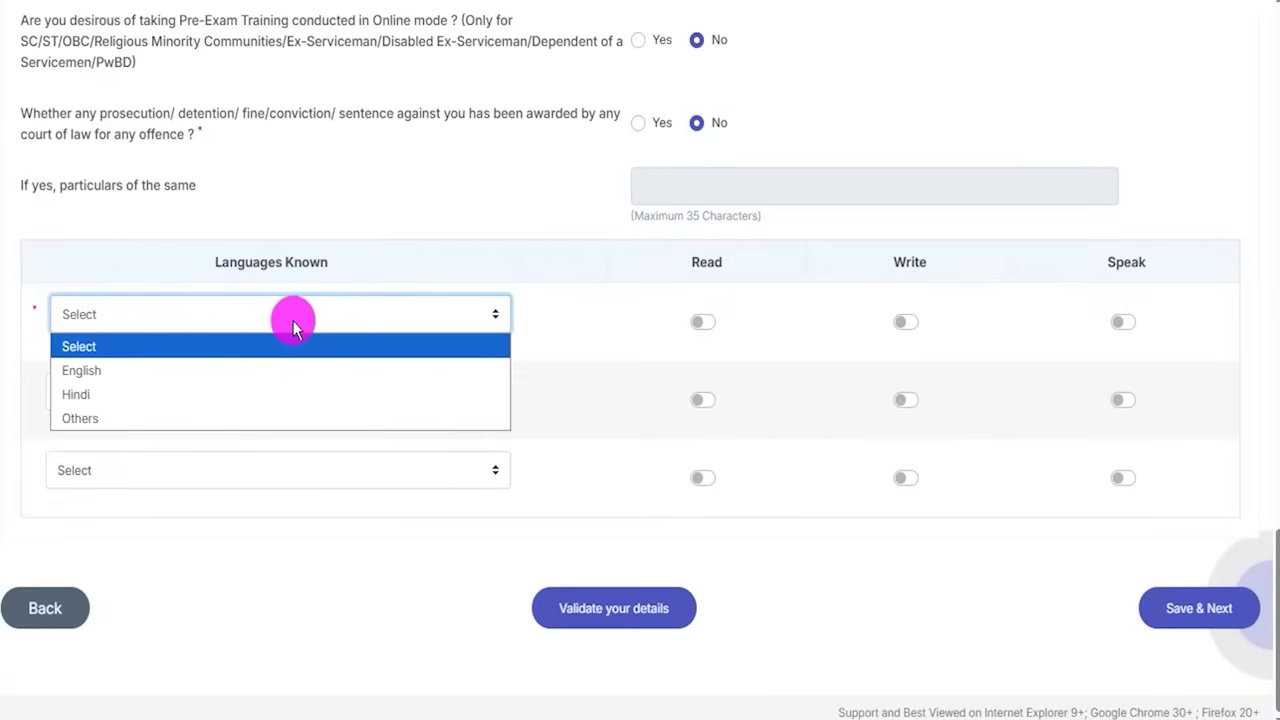
{"action": "left_click", "coordinate": [100, 394]}
{"action": "left_click", "coordinate": [705, 323]}
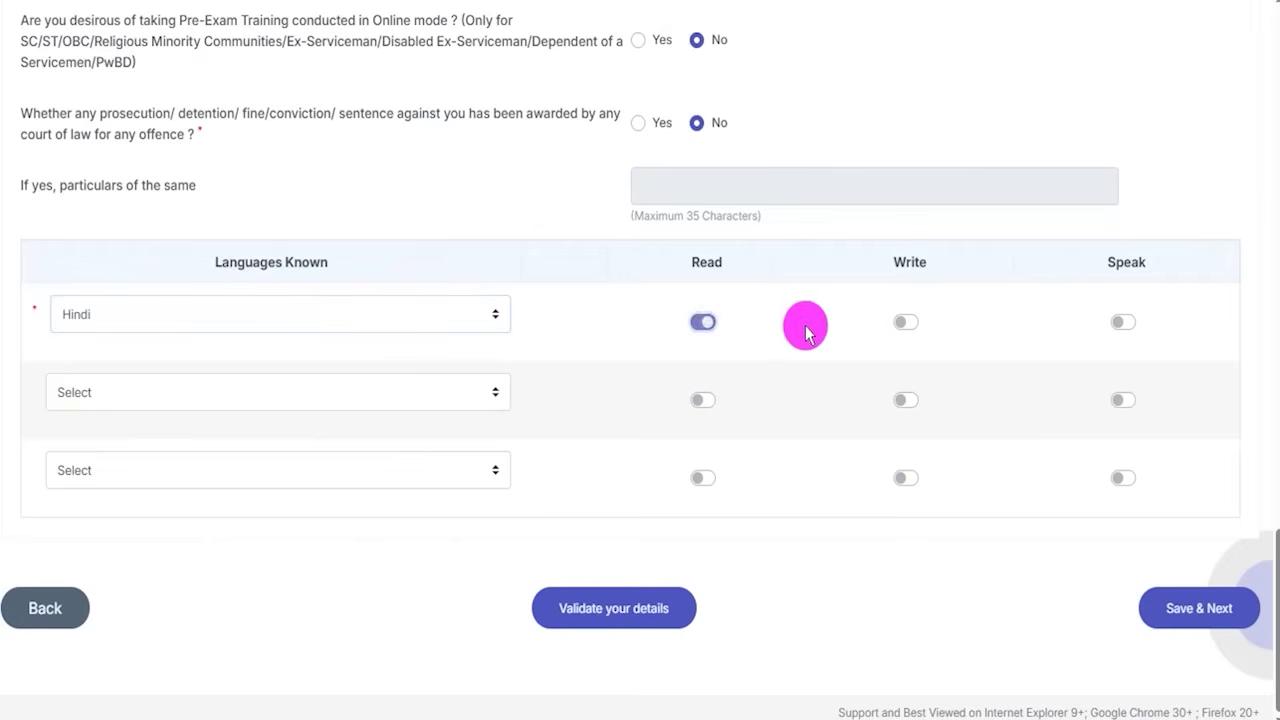
{"action": "left_click", "coordinate": [903, 323]}
{"action": "left_click", "coordinate": [1121, 322]}
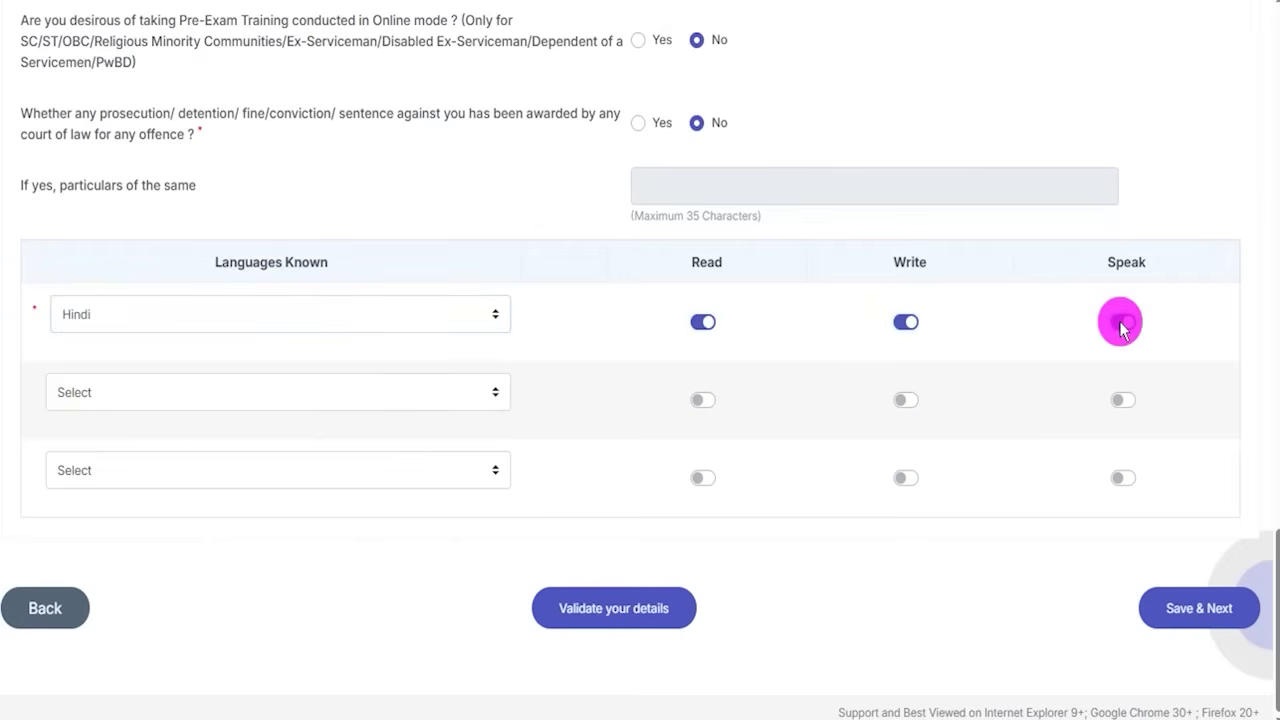
{"action": "left_click", "coordinate": [918, 330]}
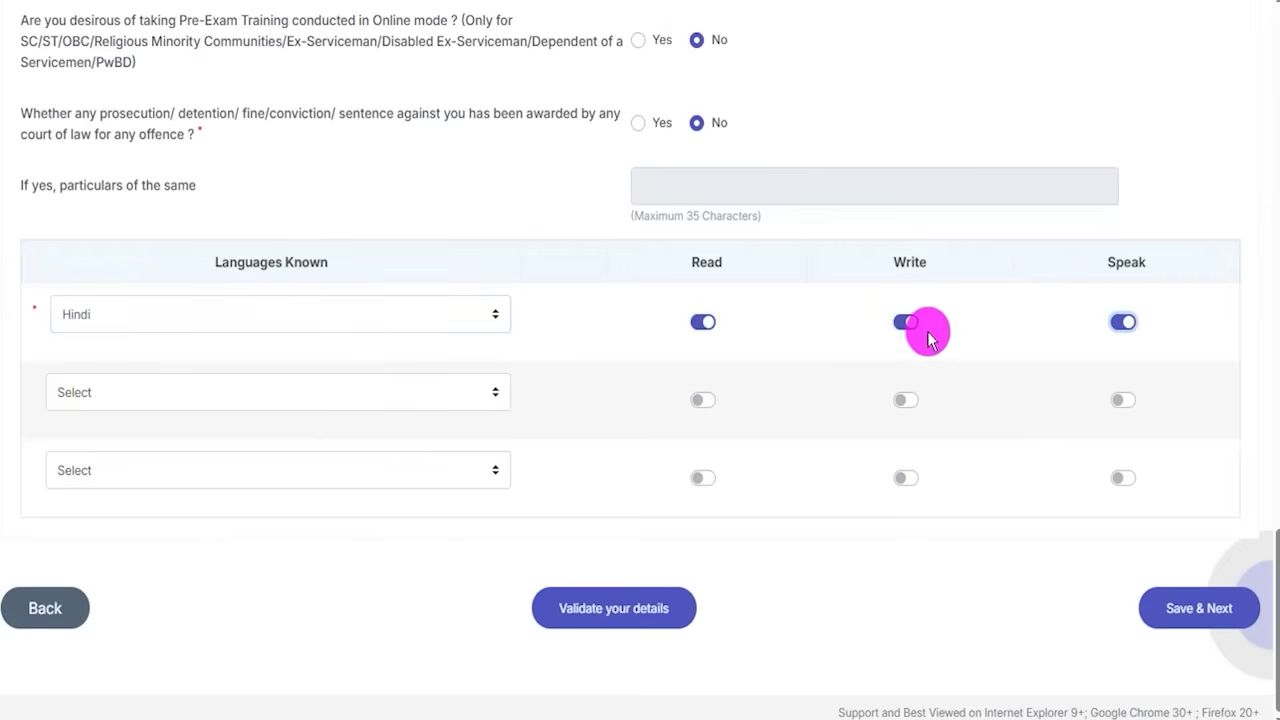
- Add English as the second known language and enable Read, Write and Speak for it
{"action": "left_click", "coordinate": [143, 393]}
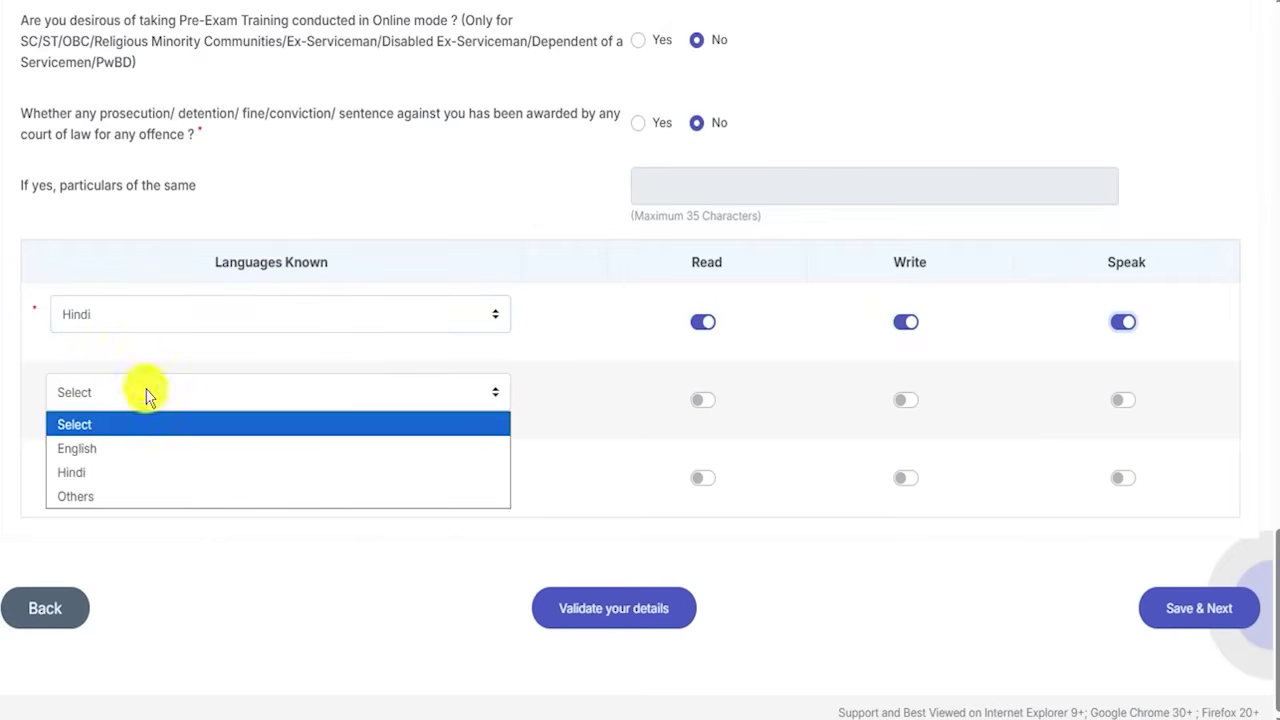
{"action": "left_click", "coordinate": [106, 453]}
{"action": "left_click", "coordinate": [703, 402]}
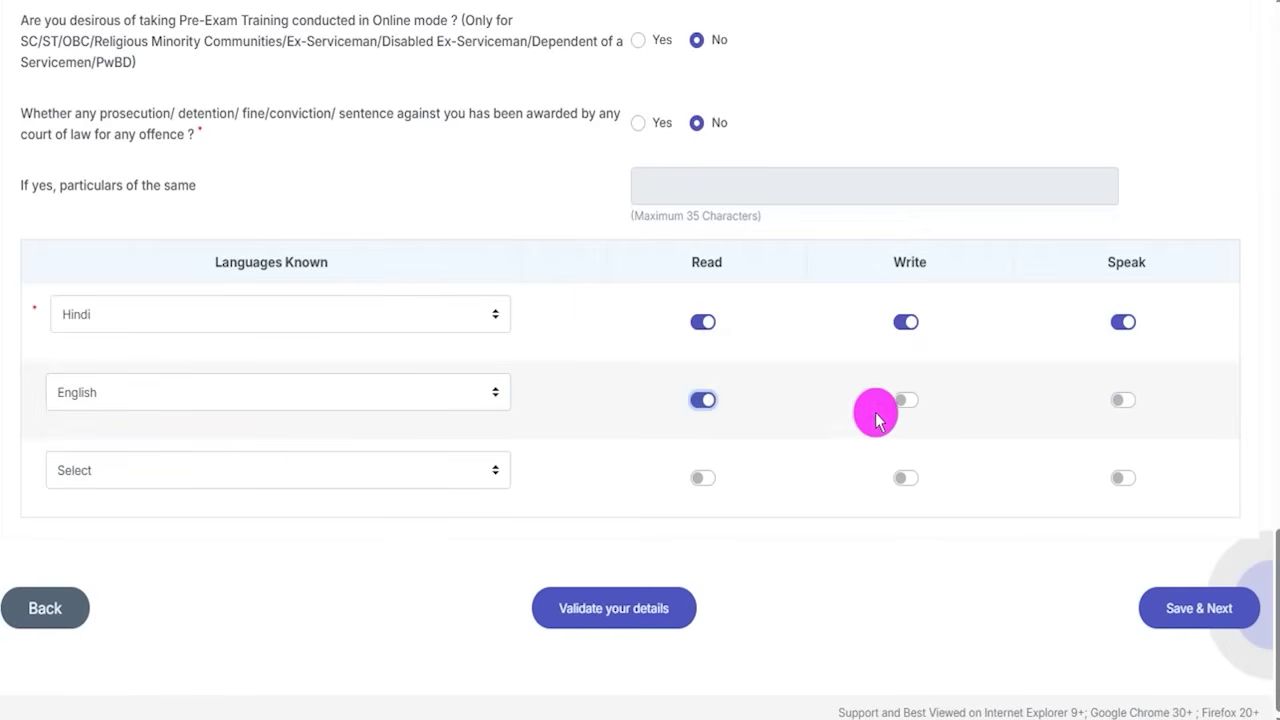
{"action": "left_click", "coordinate": [907, 402]}
{"action": "left_click", "coordinate": [1120, 401]}
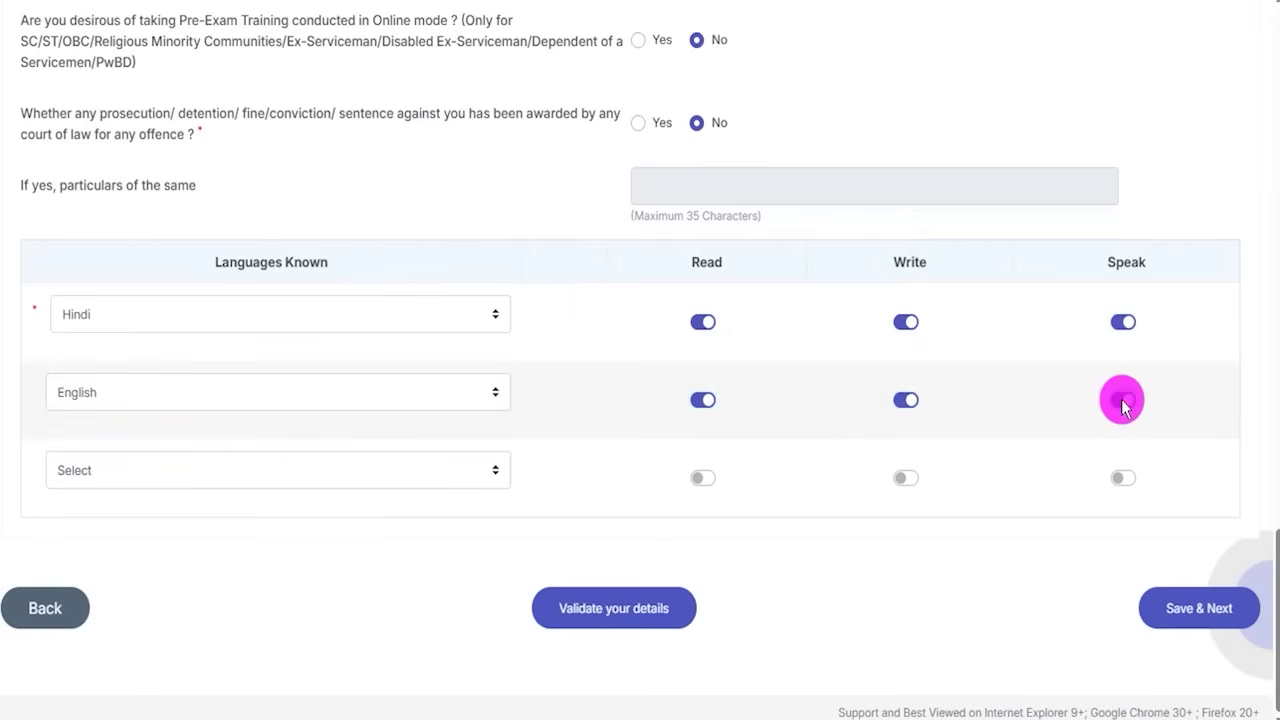
- Choose Others as the third known language, and save the details to continue to the application preview
{"action": "left_click", "coordinate": [363, 478]}
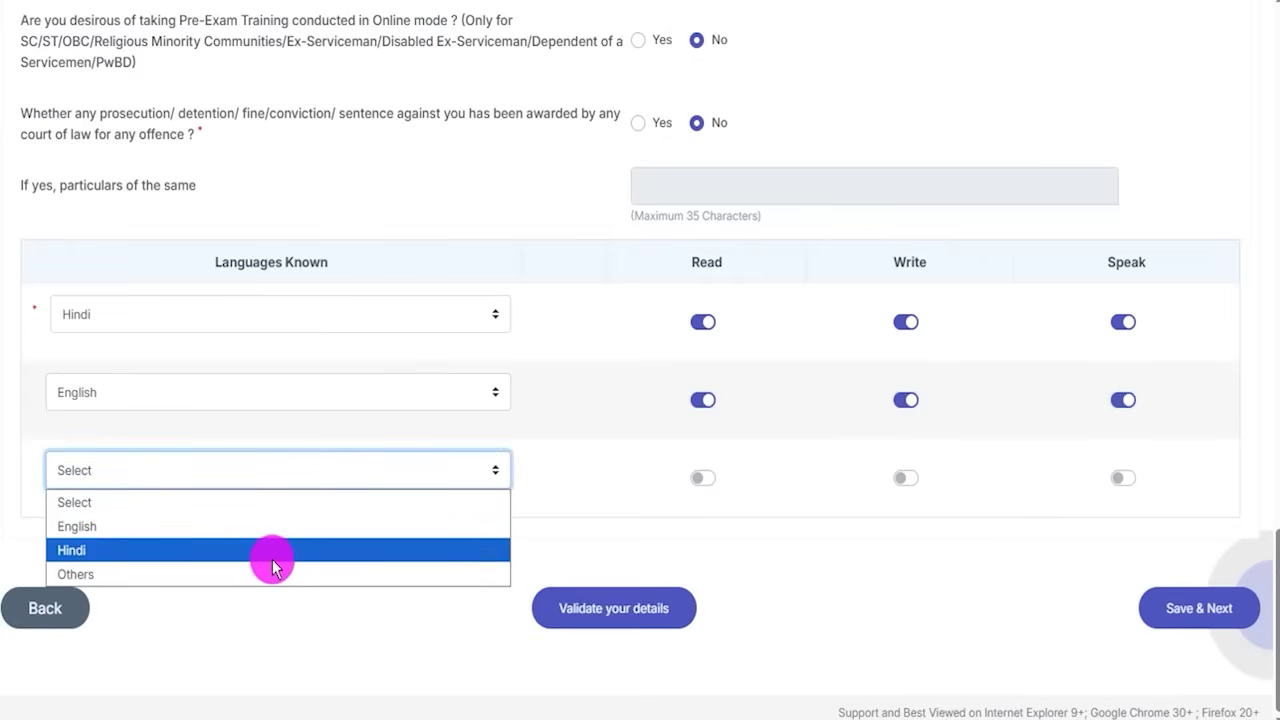
{"action": "left_click", "coordinate": [616, 402]}
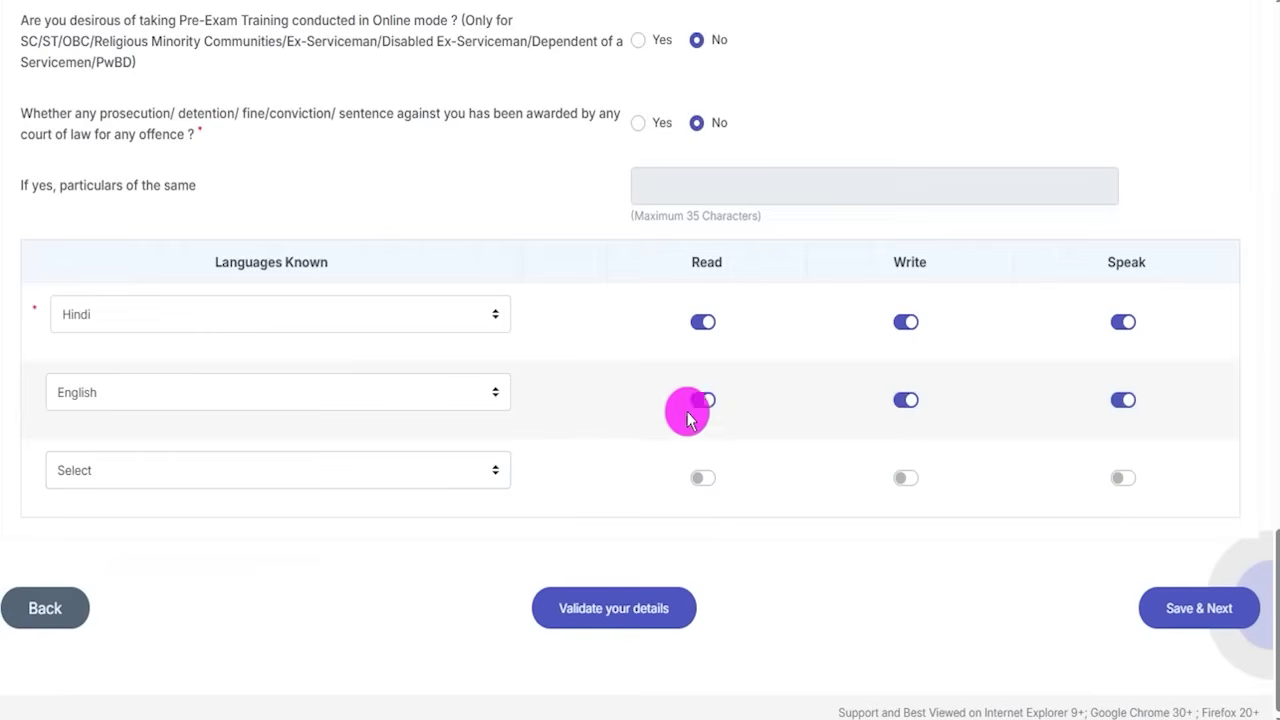
{"action": "left_click", "coordinate": [358, 484]}
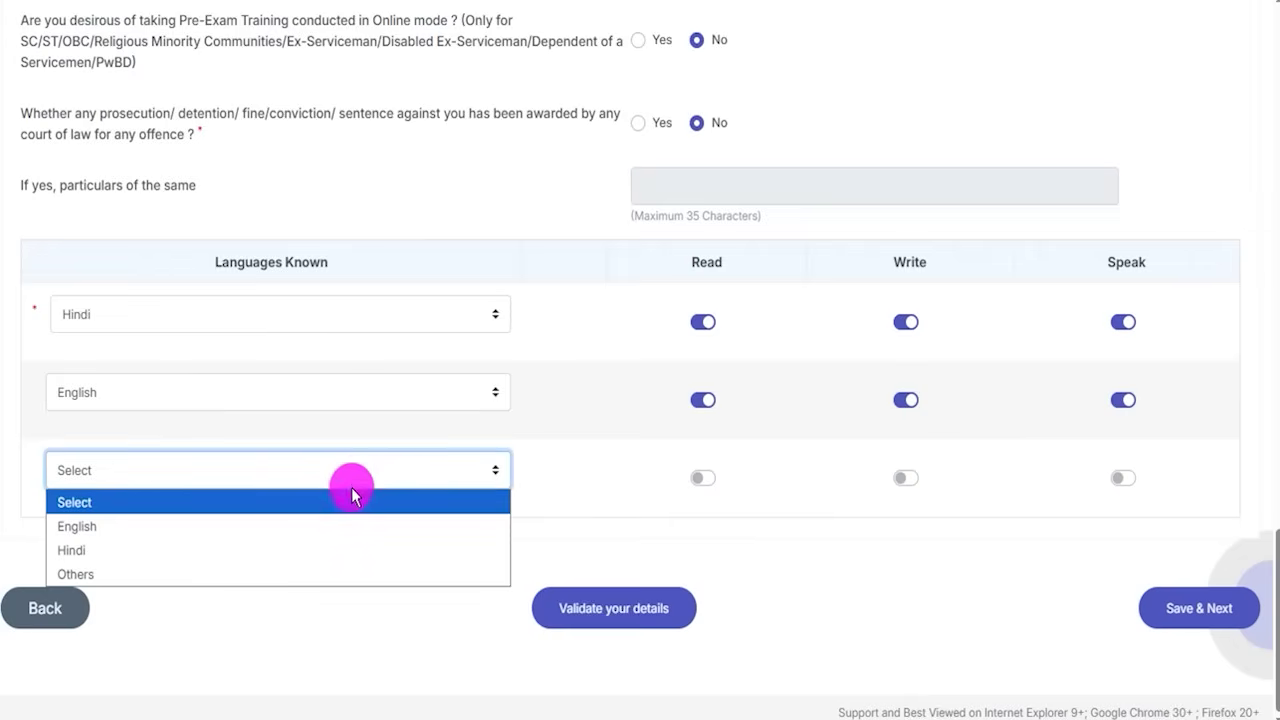
{"action": "left_click", "coordinate": [130, 574]}
{"action": "left_click", "coordinate": [300, 515]}
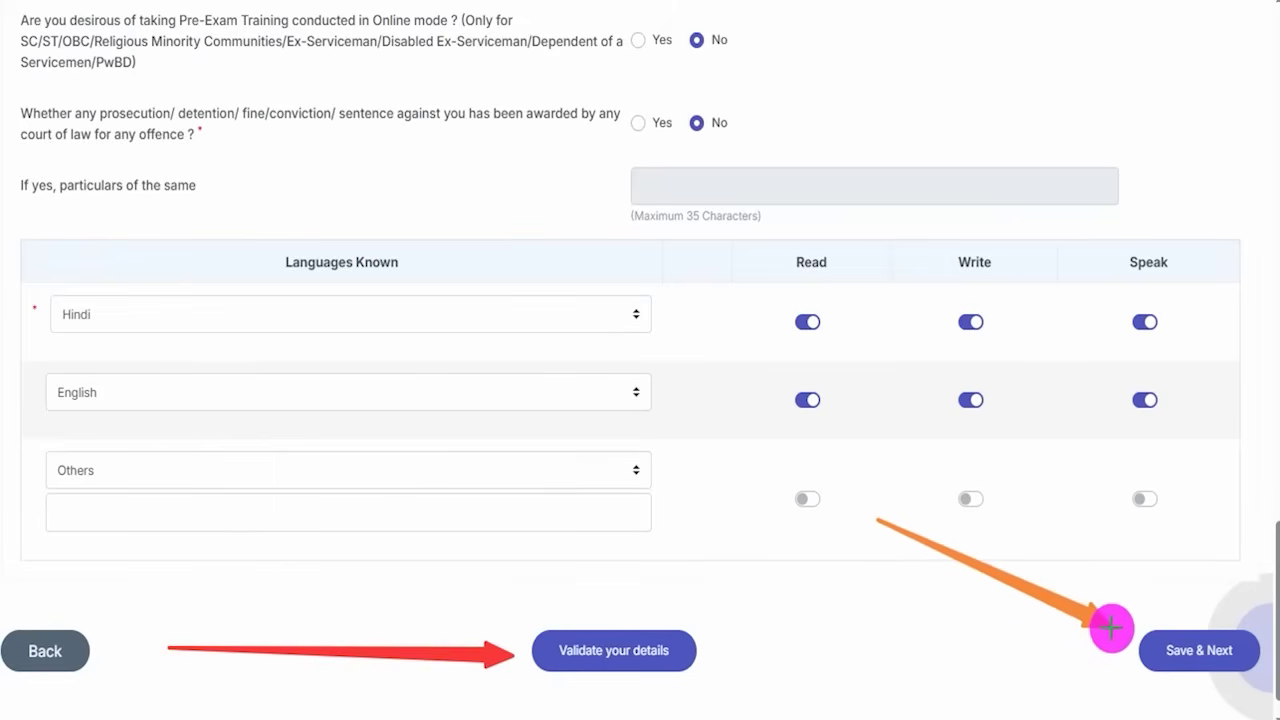
{"action": "left_click", "coordinate": [1148, 647]}
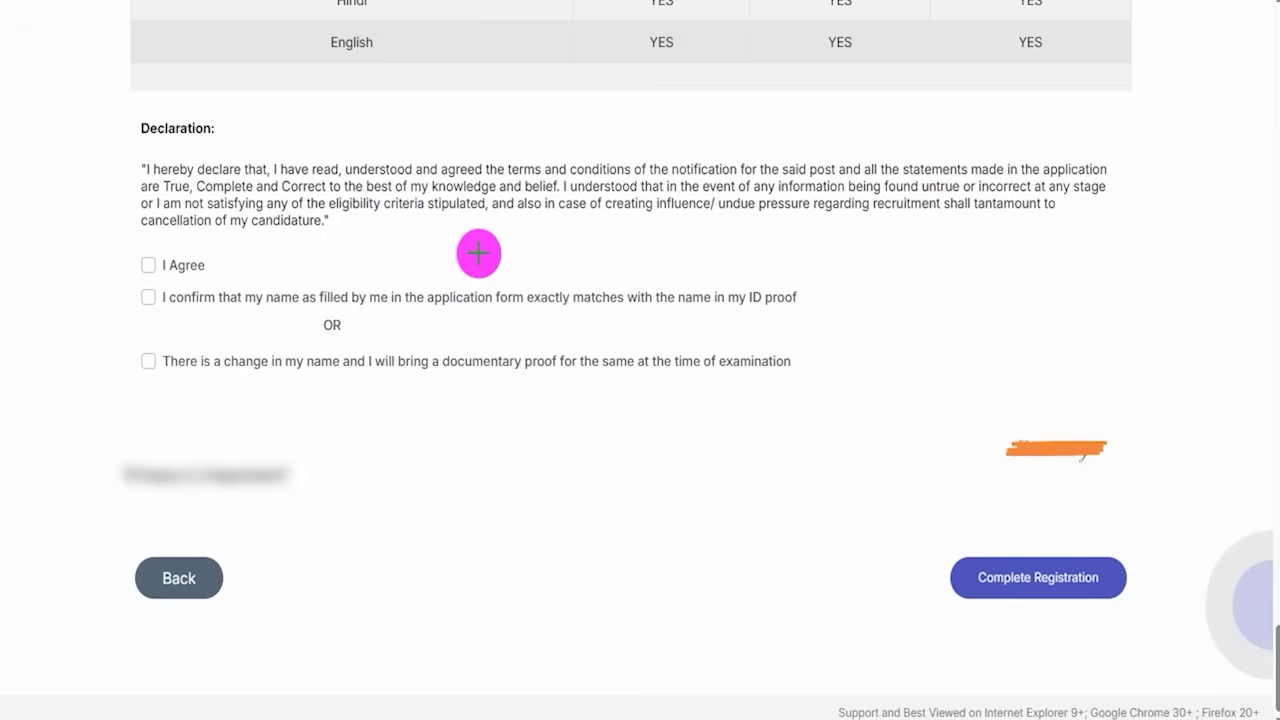
- Mark the Declaration, I Agree and ID-proof name confirmation with pen ticks, and draw an arrow to Complete Registration
{"action": "left_click_drag", "start_coordinate": [246, 137], "coordinate": [285, 121]}
{"action": "left_click_drag", "start_coordinate": [147, 259], "coordinate": [187, 236]}
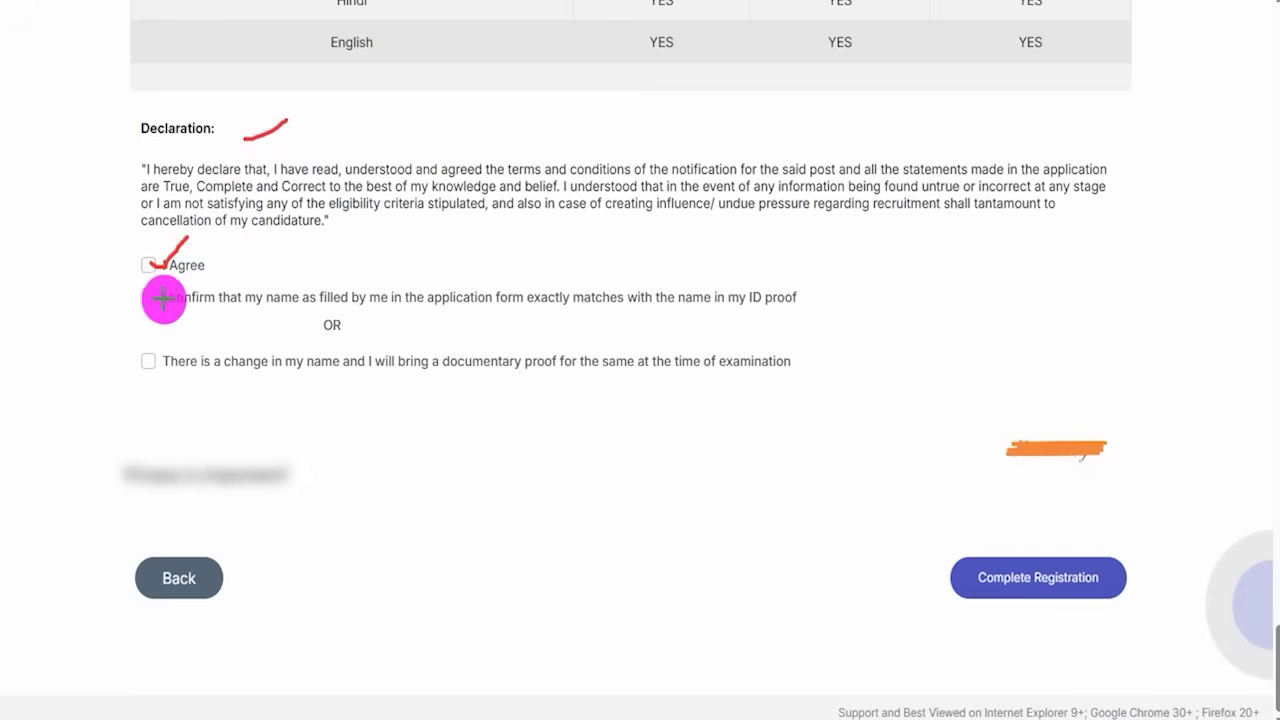
{"action": "left_click_drag", "start_coordinate": [149, 298], "coordinate": [190, 272]}
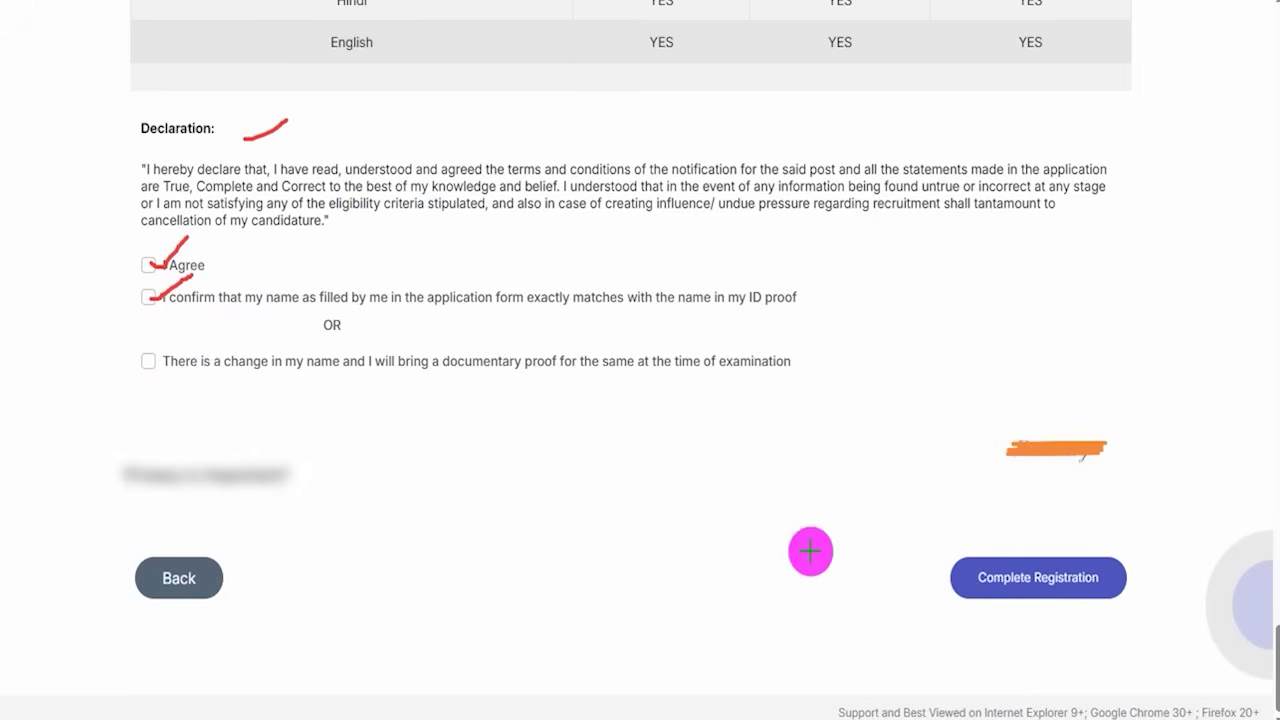
{"action": "mouse_move", "coordinate": [557, 555]}
{"action": "left_mouse_down"}
{"action": "mouse_move", "coordinate": [866, 557]}
{"action": "mouse_move", "coordinate": [942, 585]}
{"action": "left_mouse_up"}
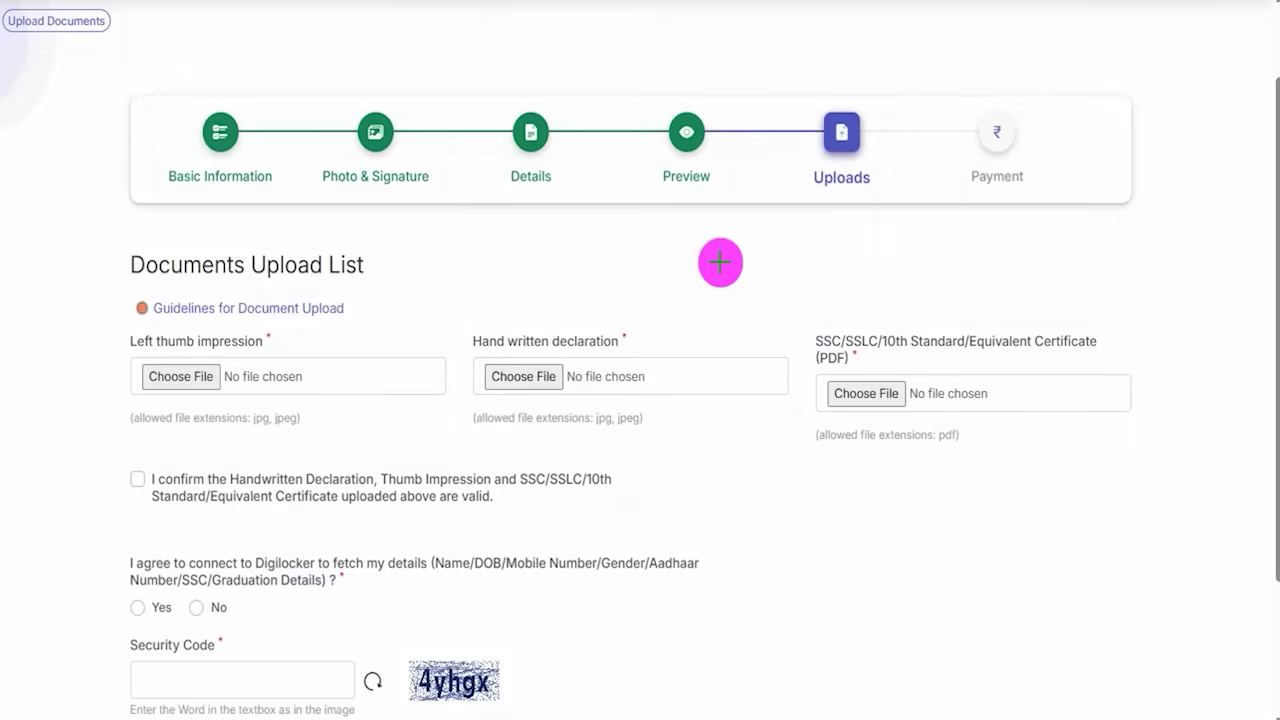
- Tick the Uploads stage, left thumb impression, handwritten declaration and SSC certificate with the pen, and outline Guidelines for Document Upload with a rectangle
{"action": "left_click_drag", "start_coordinate": [821, 196], "coordinate": [910, 93]}
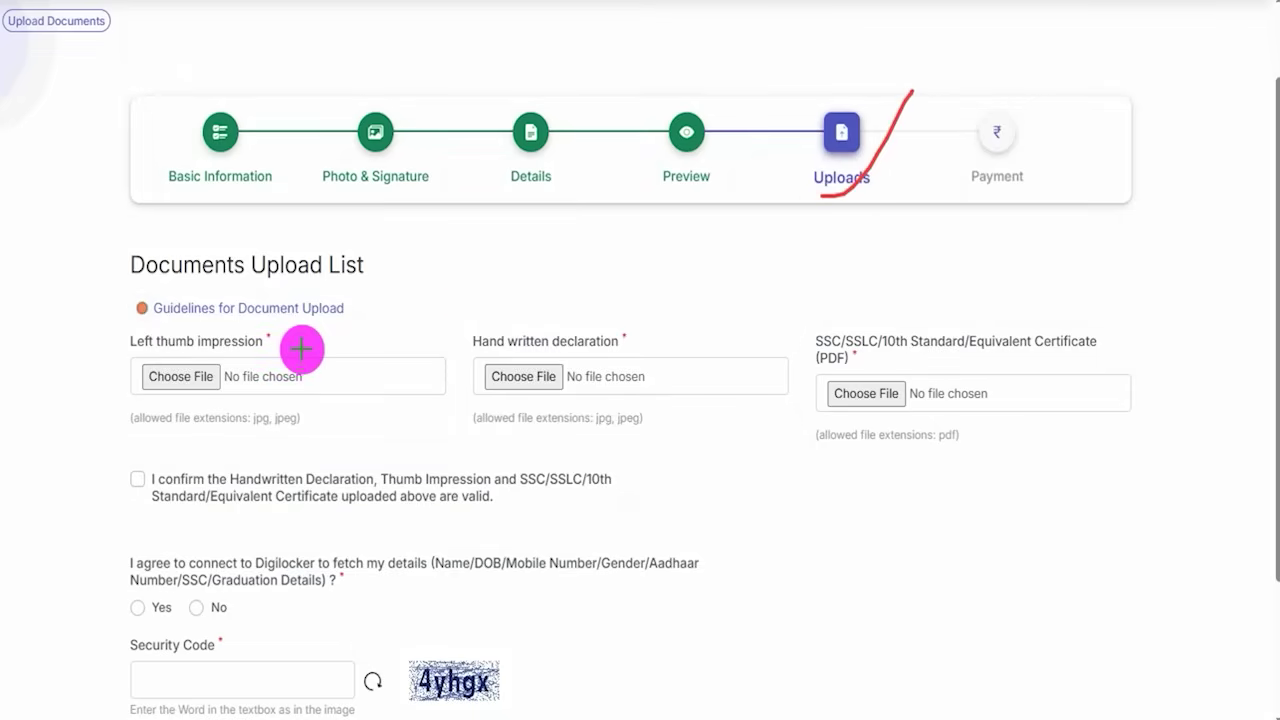
{"action": "left_click_drag", "start_coordinate": [289, 342], "coordinate": [343, 318]}
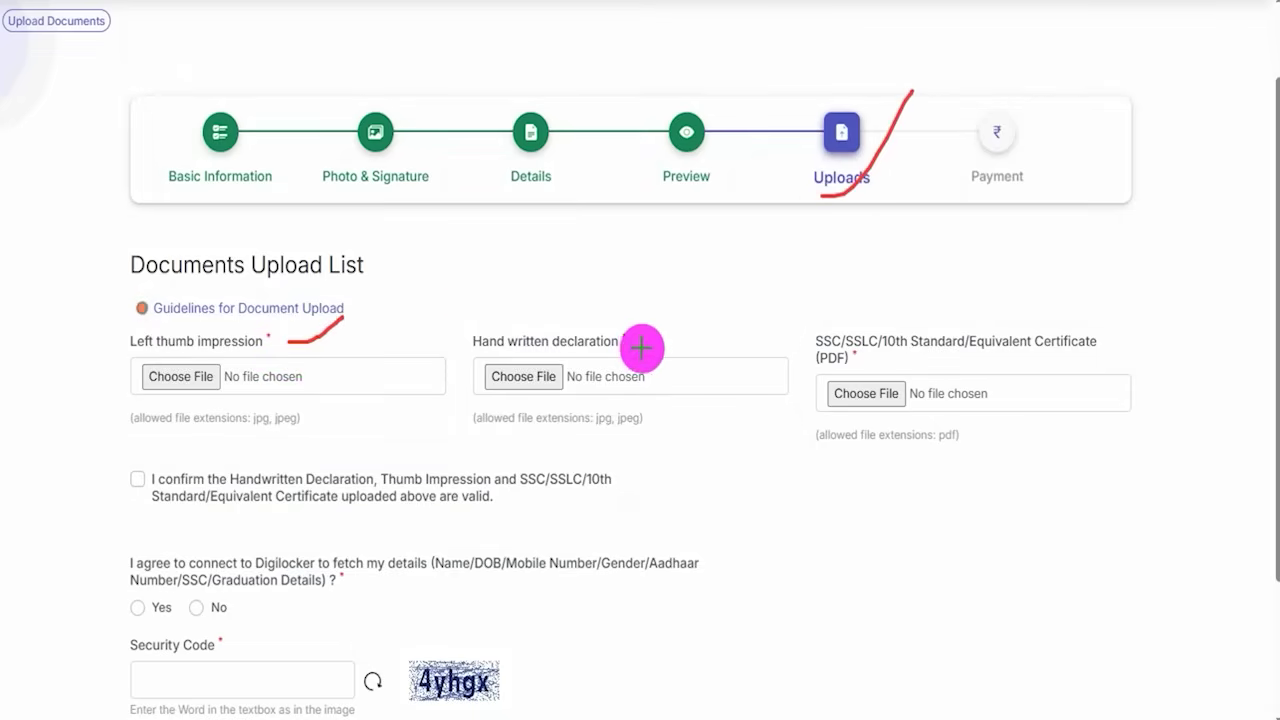
{"action": "left_click_drag", "start_coordinate": [653, 340], "coordinate": [688, 312]}
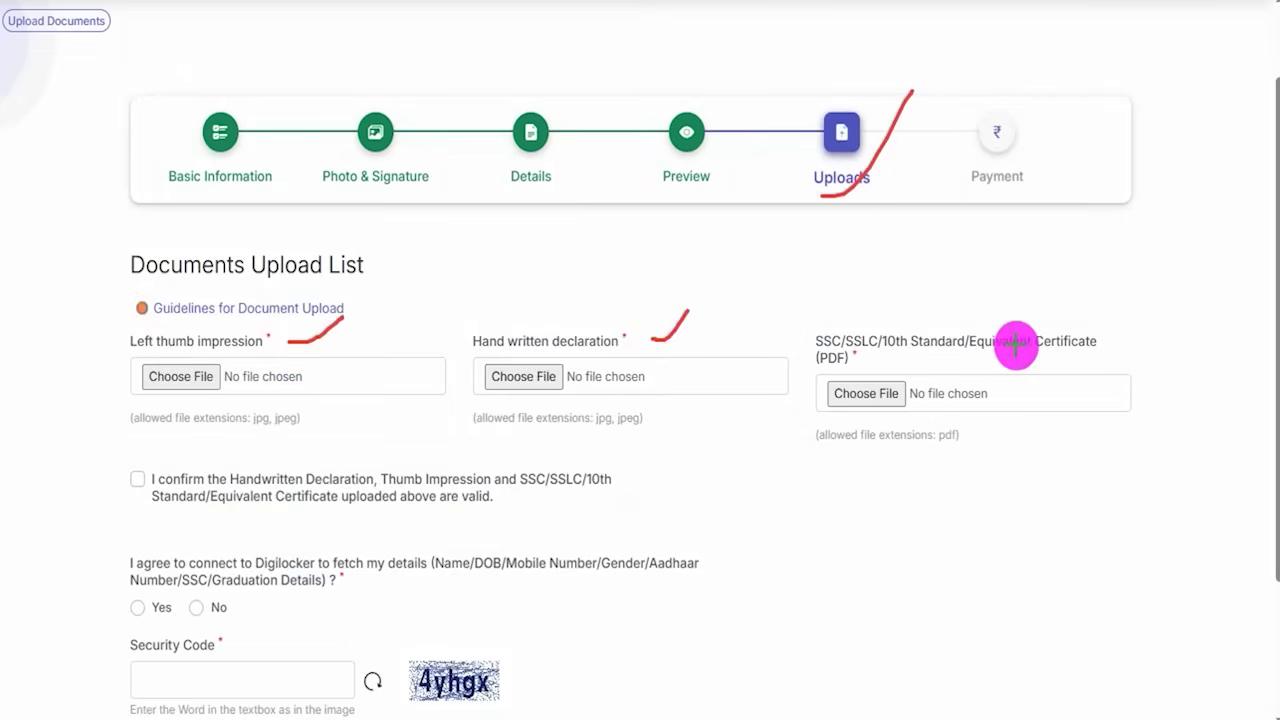
{"action": "left_click_drag", "start_coordinate": [1113, 350], "coordinate": [1157, 318]}
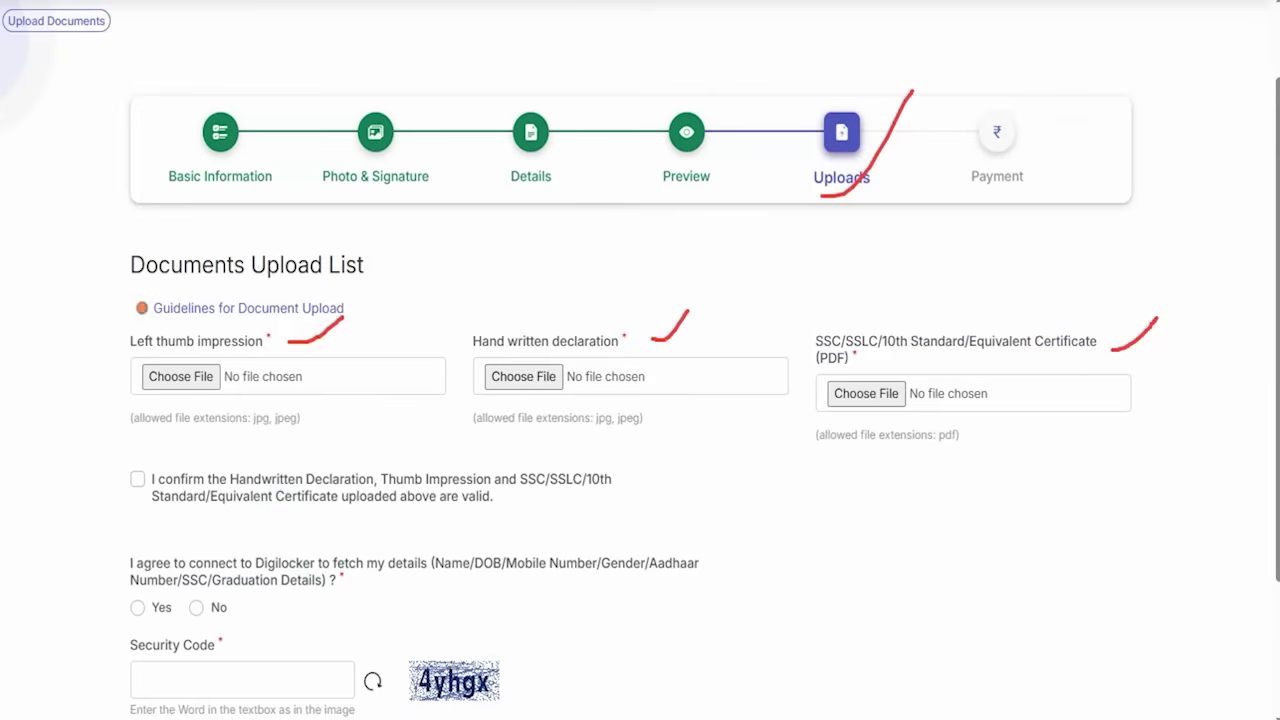
{"action": "mouse_move", "coordinate": [108, 287]}
{"action": "left_mouse_down"}
{"action": "mouse_move", "coordinate": [346, 309]}
{"action": "mouse_move", "coordinate": [364, 328]}
{"action": "left_mouse_up"}
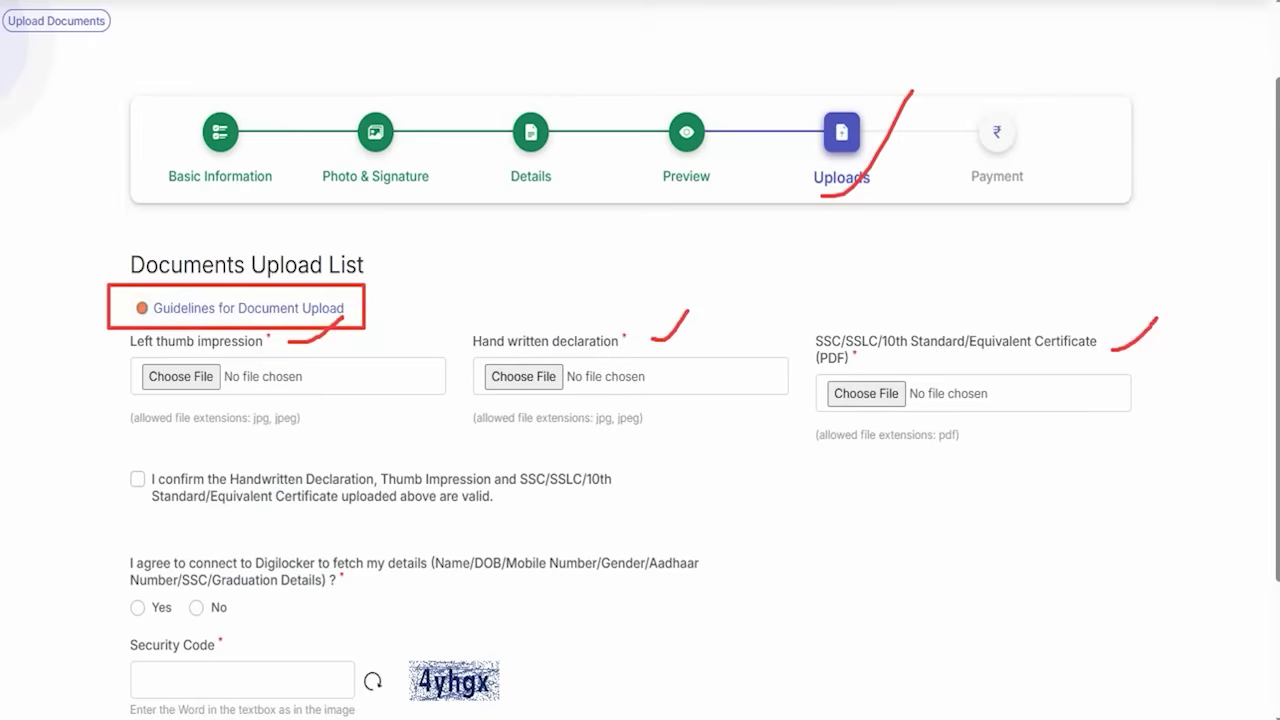